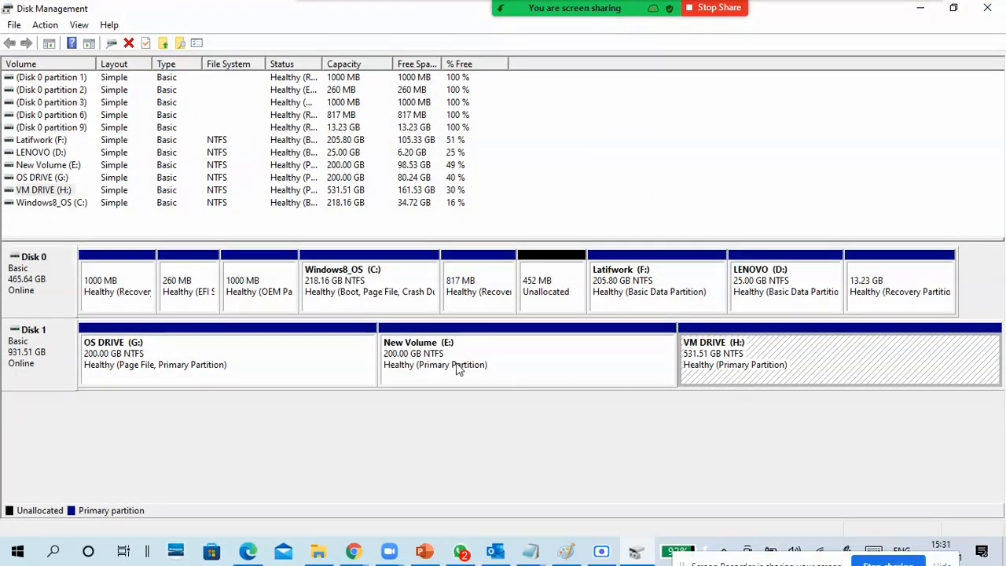
- View the contents of VM DRIVE (H:) in File Explorer, and open the Create and Attach Virtual Hard Disk dialog in Disk Management
{"action": "left_click", "coordinate": [317, 555]}
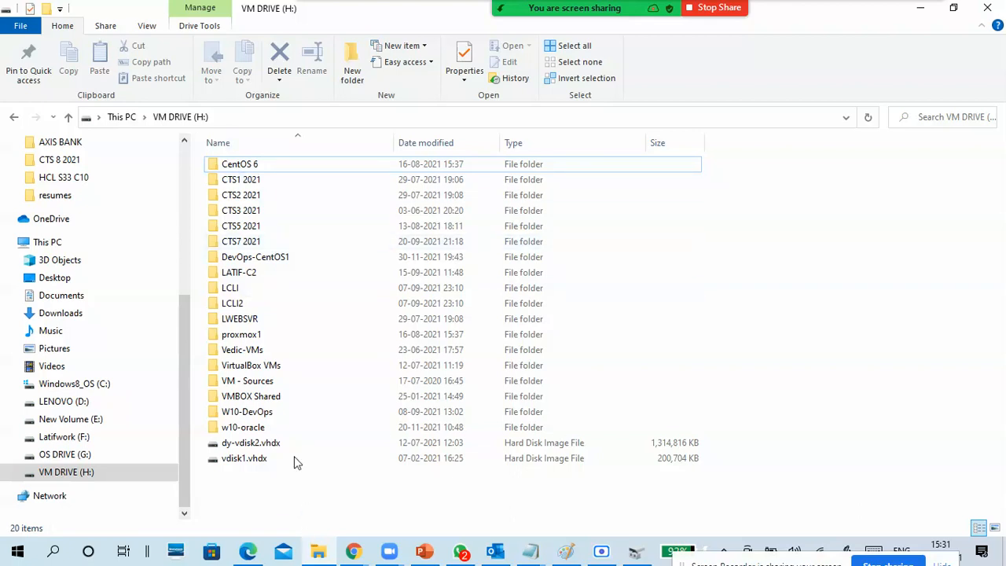
{"action": "left_click", "coordinate": [916, 17]}
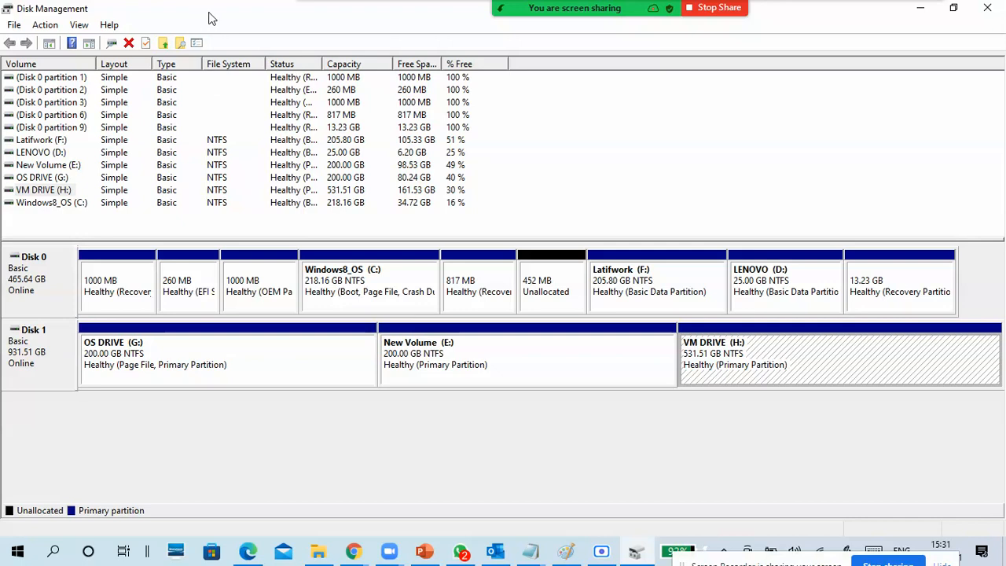
{"action": "left_click", "coordinate": [48, 27]}
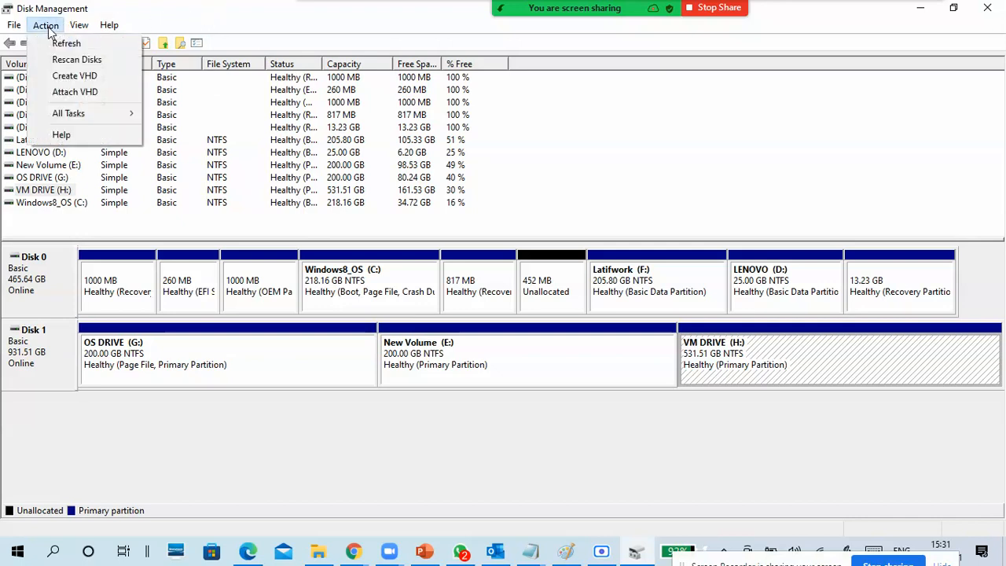
{"action": "left_click", "coordinate": [73, 78]}
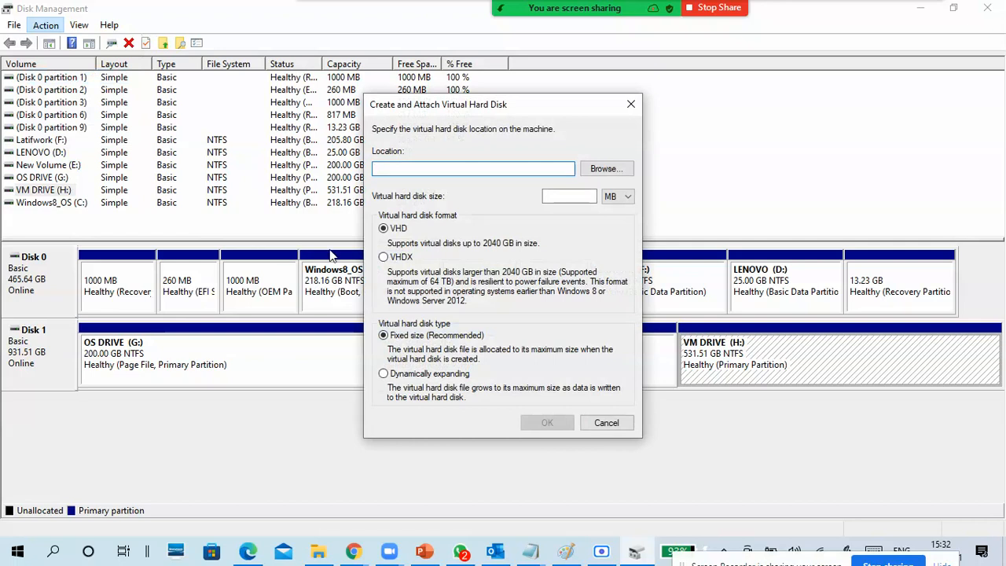
{"action": "left_click_drag", "start_coordinate": [453, 114], "coordinate": [462, 92]}
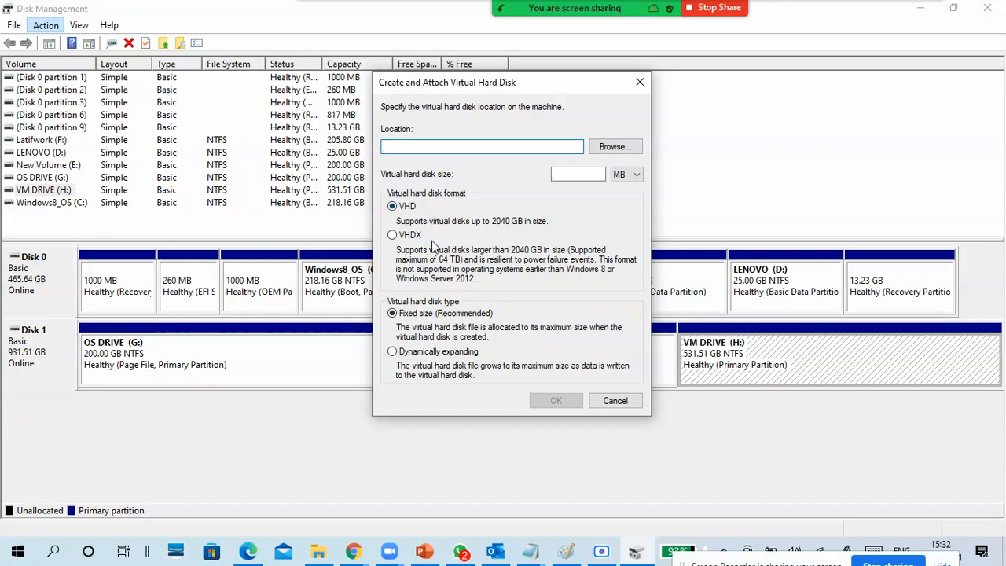
- Switch to the untitled Notepad document and write the heading "Virtual Harddisk"
{"action": "left_click", "coordinate": [531, 552]}
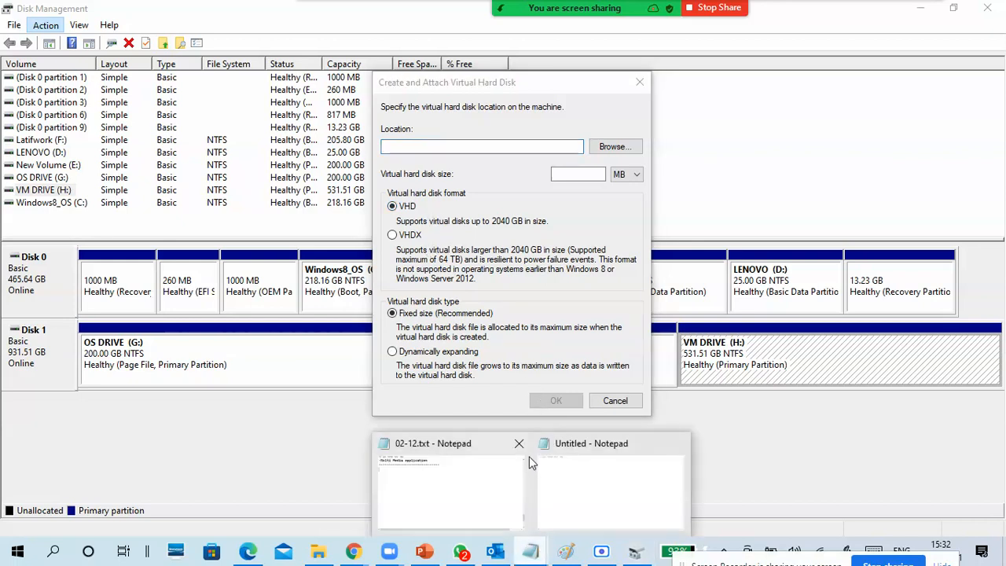
{"action": "left_click", "coordinate": [591, 464]}
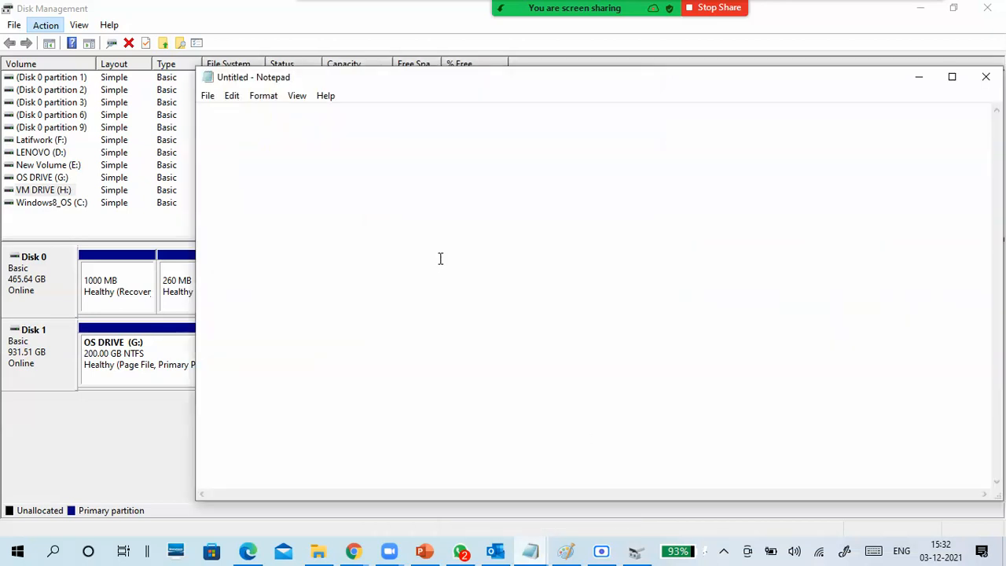
{"action": "type", "text": "Virtual H"}
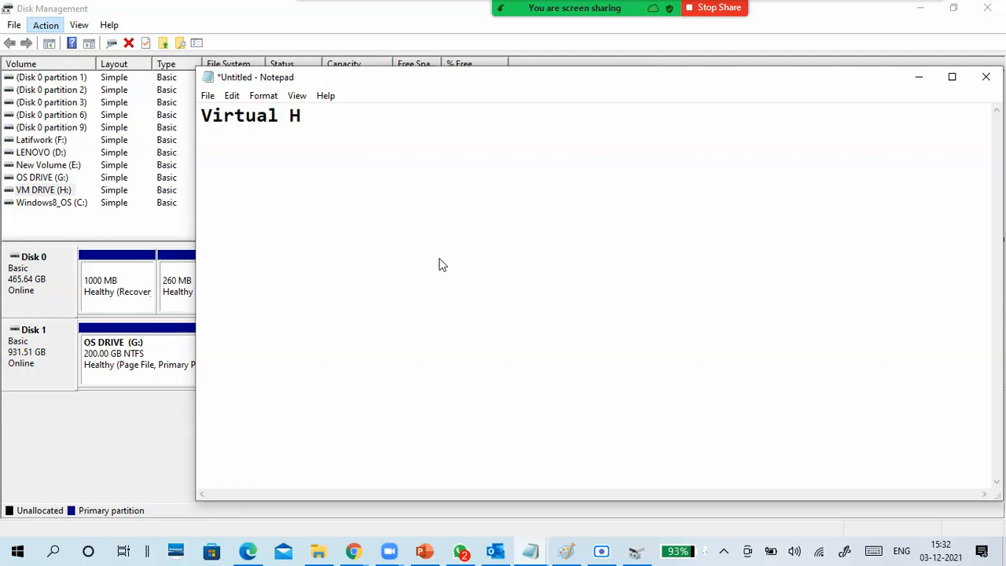
{"action": "type", "text": "arddisk"}
{"action": "key", "text": "Return"}
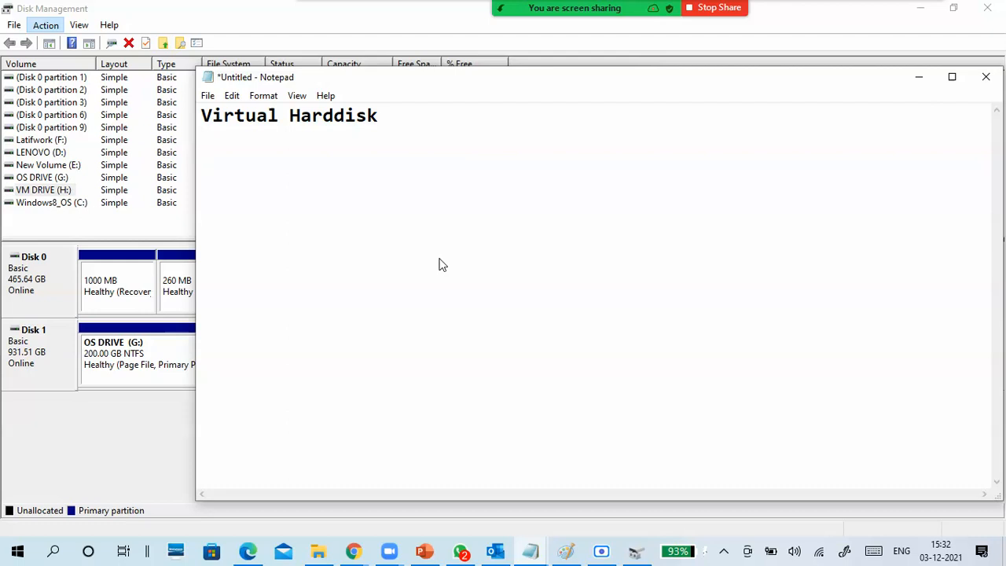
- Add the subheading "formats" below the heading, separated by a blank line
{"action": "key", "text": "Return"}
{"action": "type", "text": "formats"}
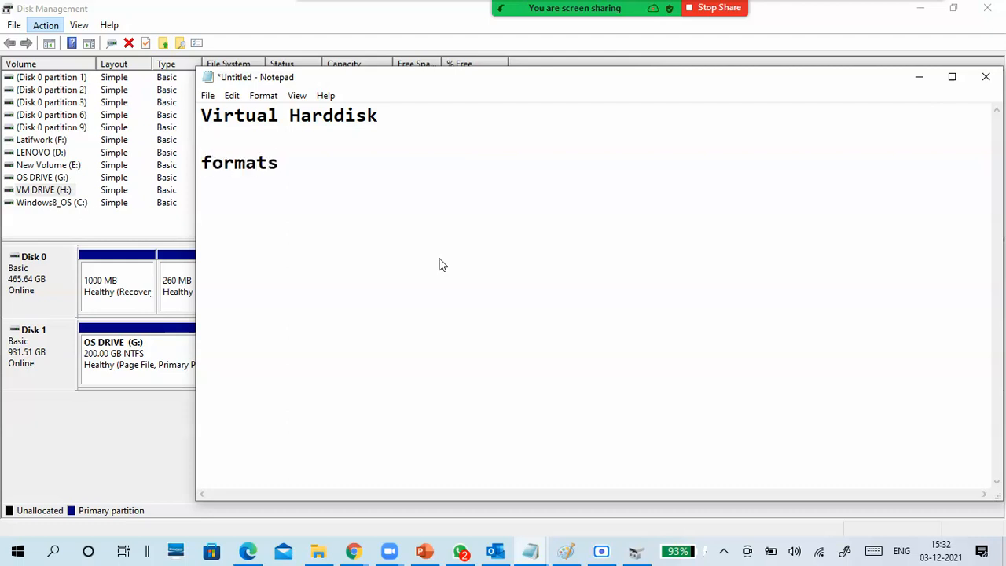
{"action": "key", "text": "BackSpace"}
{"action": "type", "text": ":"}
{"action": "key", "text": "BackSpace"}
{"action": "type", "text": "s"}
{"action": "key", "text": "Return"}
{"action": "key", "text": "Return"}
- List ".vhd" and ".vhdx" on separate lines under the formats subheading, with a blank line between them
{"action": "type", "text": "vhd"}
{"action": "key", "text": "Return"}
{"action": "key", "text": "Return"}
{"action": "type", "text": "vhdx"}
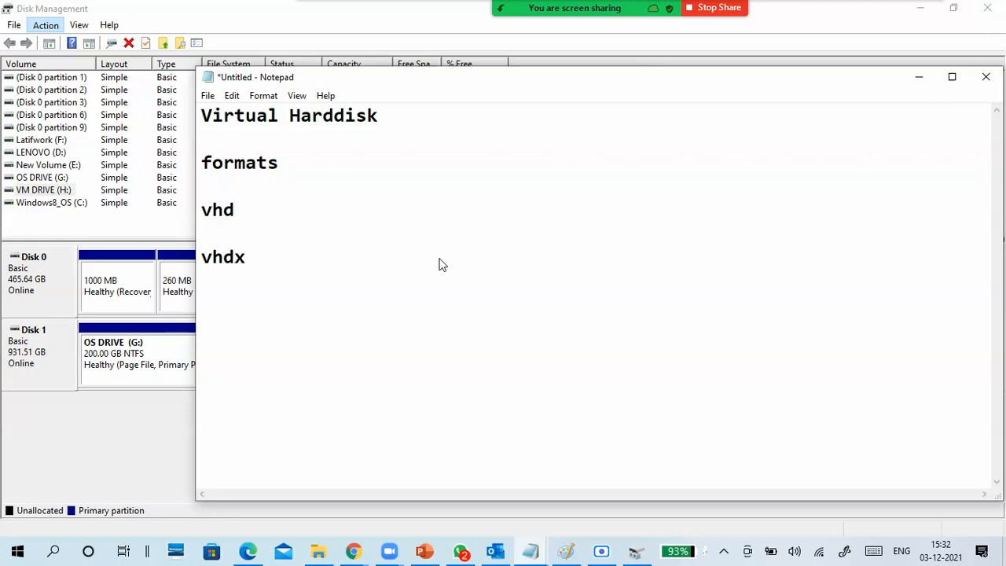
{"action": "left_click", "coordinate": [203, 208]}
{"action": "type", "text": "."}
{"action": "left_click", "coordinate": [202, 257]}
{"action": "type", "text": "."}
- Append the note "- upto 2TB" to the .vhd line
{"action": "left_click", "coordinate": [262, 209]}
{"action": "type", "text": "-"}
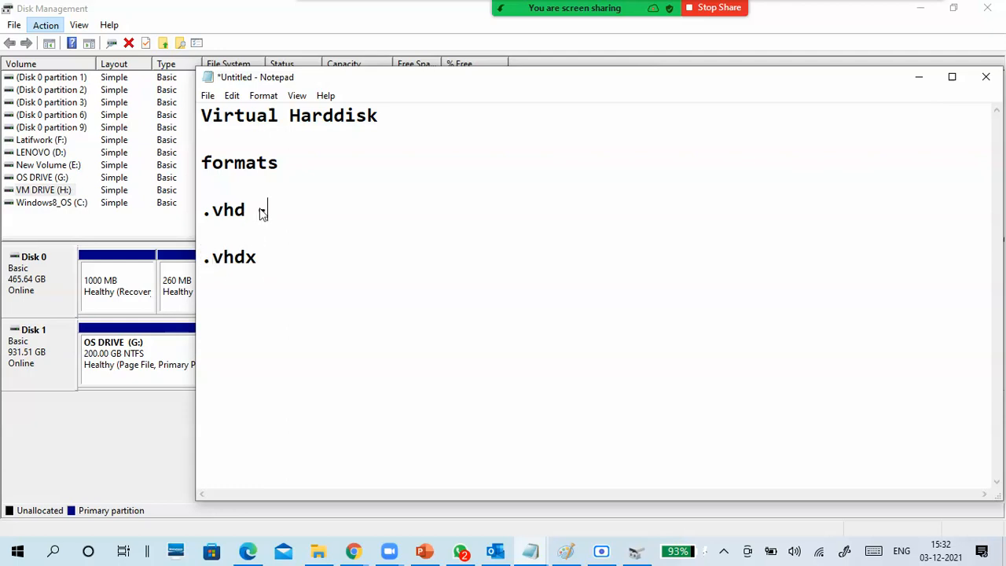
{"action": "type", "text": " upto 2TB"}
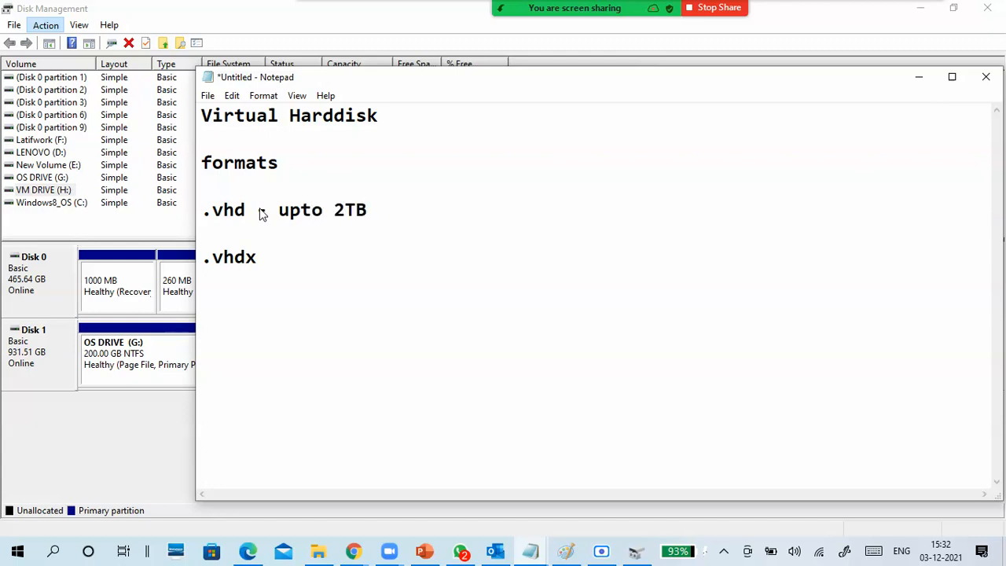
- Append the note "- more than 2TB and upto 64TB" to the .vhdx line
{"action": "left_click", "coordinate": [285, 265]}
{"action": "type", "text": "- "}
{"action": "type", "text": "u"}
{"action": "type", "text": "o"}
{"action": "type", "text": "rre"}
{"action": "key", "text": "BackSpace"}
{"action": "key", "text": "BackSpace"}
{"action": "type", "text": "e than "}
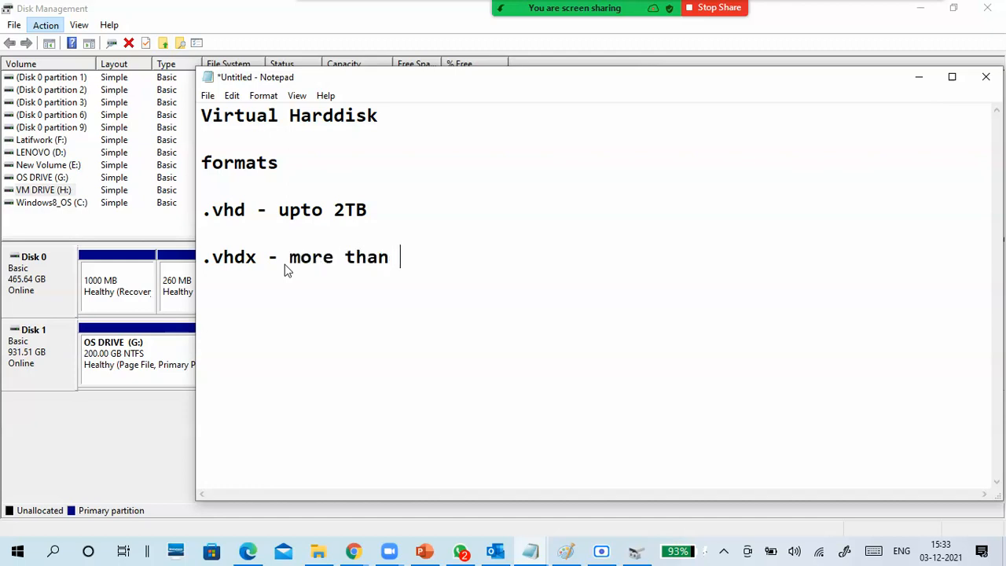
{"action": "type", "text": "2TB and upto 64"}
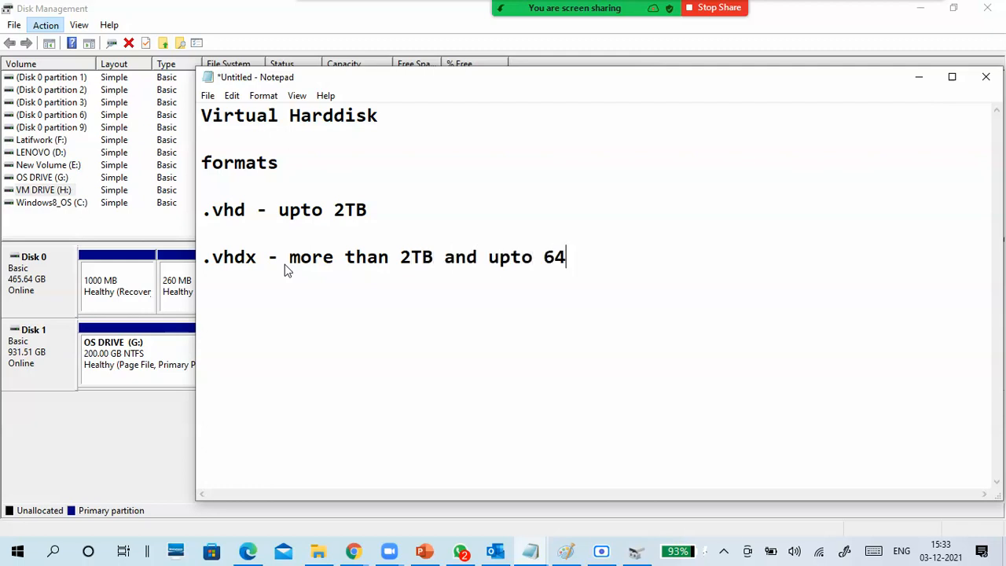
{"action": "type", "text": "TB"}
- Return to the virtual hard disk dialog, compare the VHD and VHDX formats, and leave VHDX selected
{"action": "left_click", "coordinate": [917, 76]}
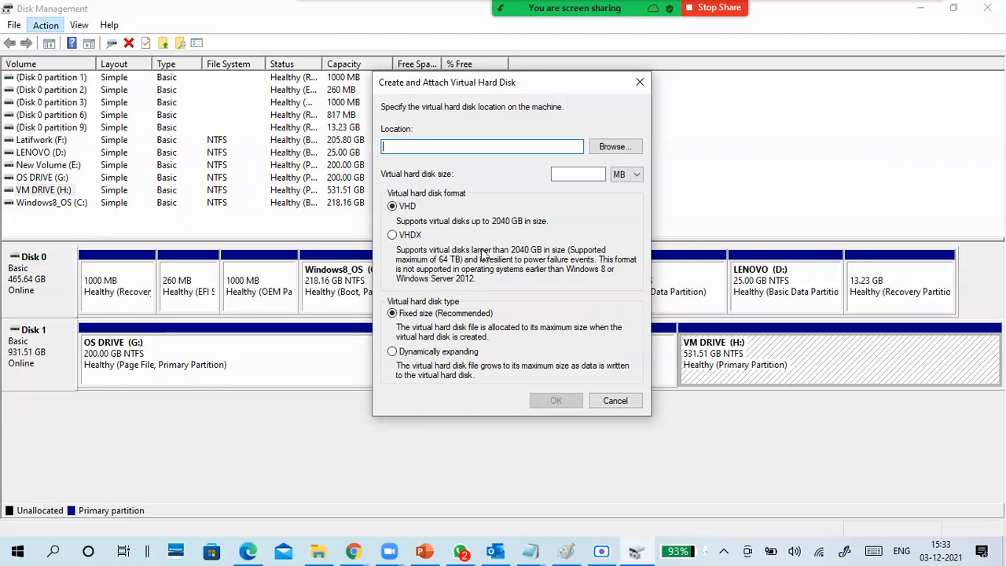
{"action": "left_click", "coordinate": [407, 236]}
{"action": "left_click", "coordinate": [392, 207]}
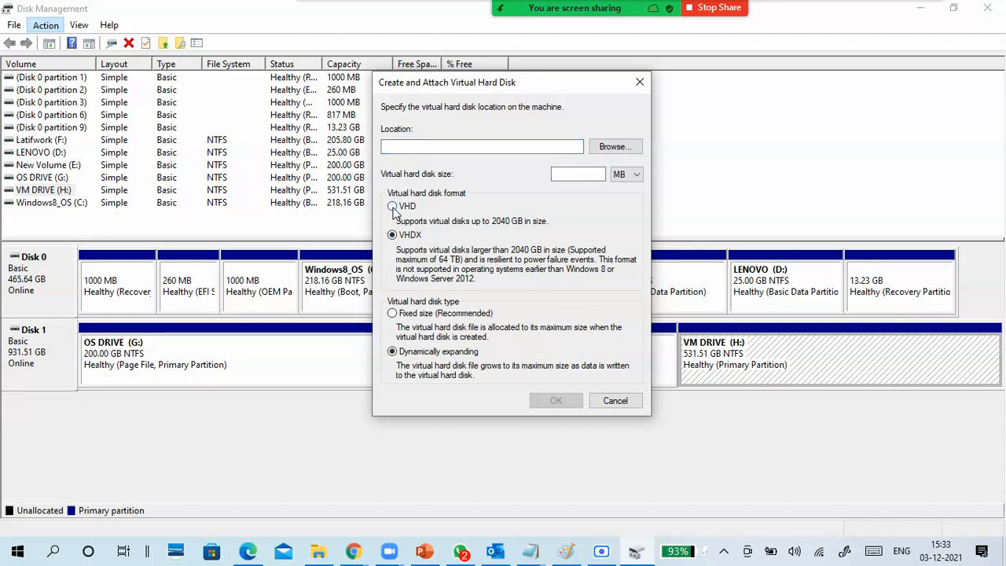
{"action": "left_click", "coordinate": [391, 234]}
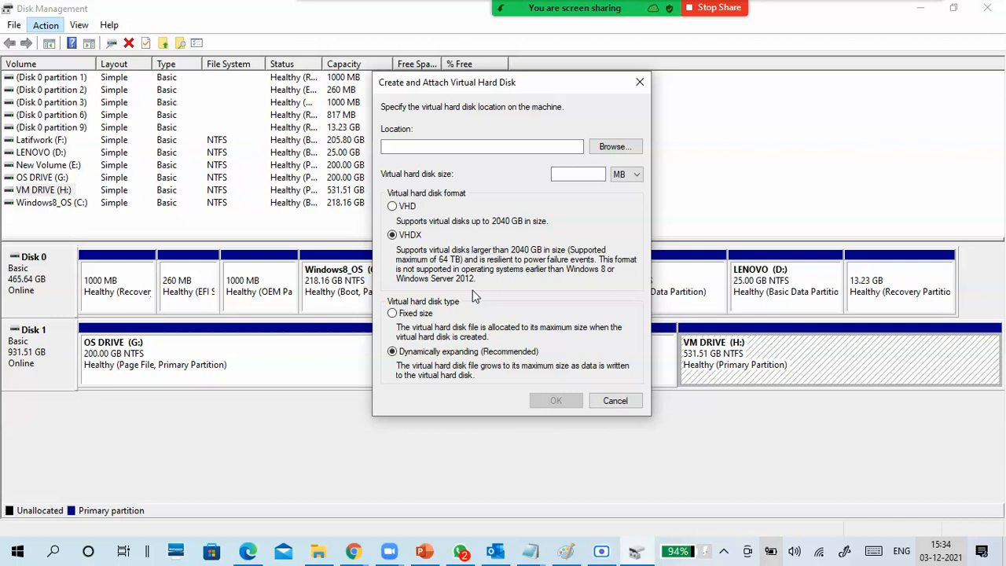
{"action": "left_click", "coordinate": [417, 209]}
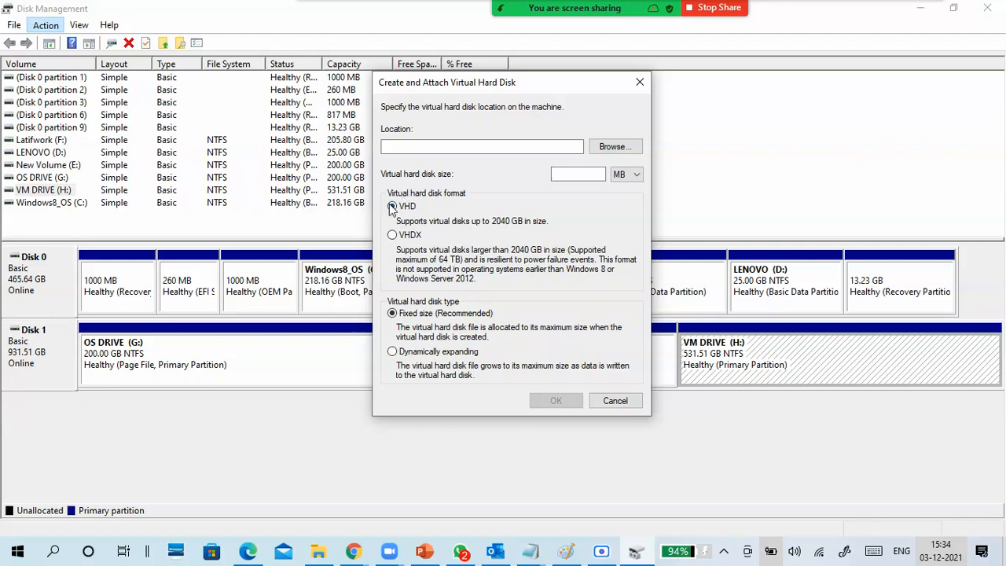
{"action": "left_click", "coordinate": [402, 237]}
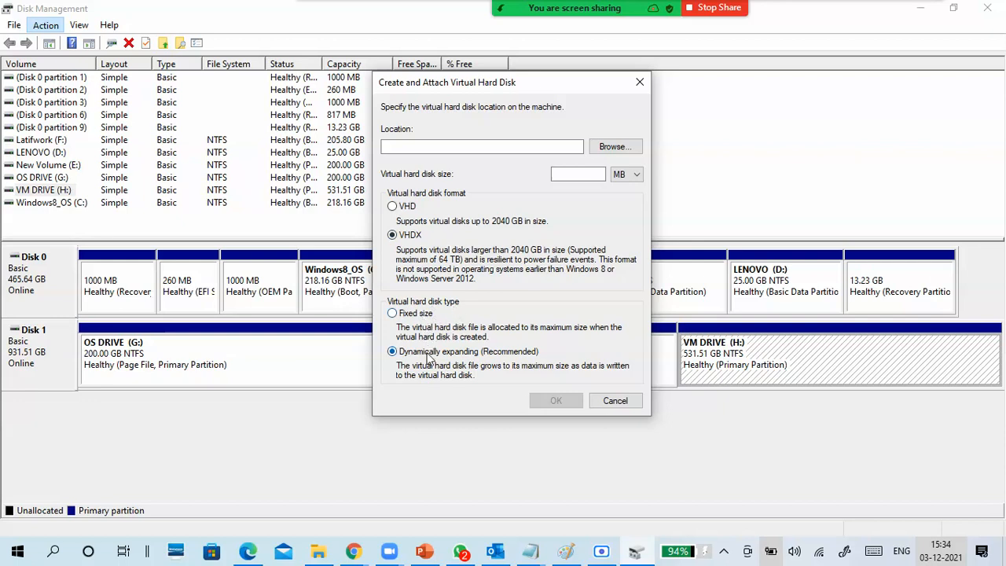
- Go back to the untitled Notepad notes and add the subheading "type" below the .vhdx line
{"action": "left_click", "coordinate": [539, 554]}
{"action": "left_click", "coordinate": [580, 500]}
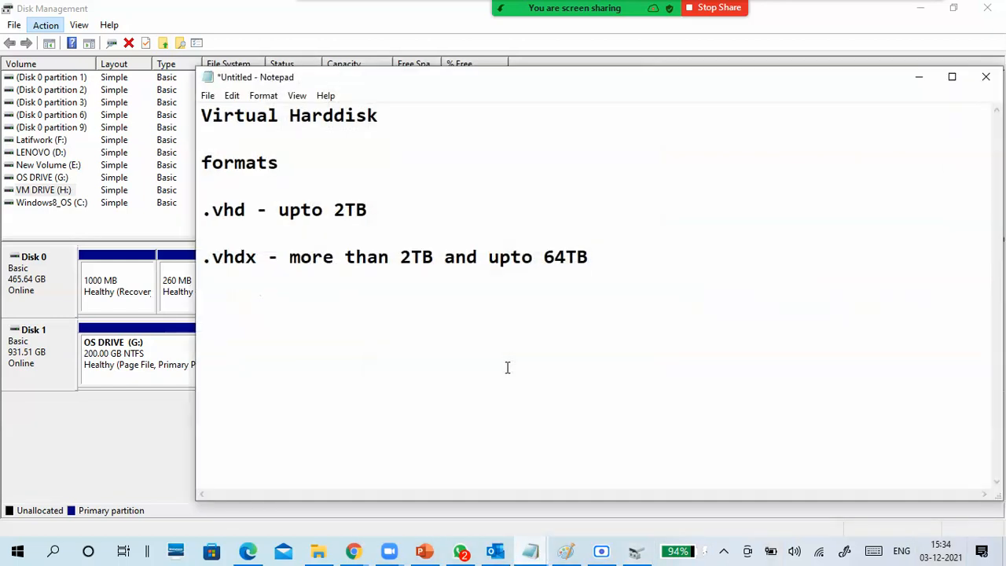
{"action": "left_click", "coordinate": [316, 310]}
{"action": "left_click", "coordinate": [306, 317]}
{"action": "left_click", "coordinate": [680, 267]}
{"action": "key", "text": "Return"}
{"action": "key", "text": "Return"}
{"action": "type", "text": "type"}
{"action": "key", "text": "Return"}
{"action": "key", "text": "Return"}
- List "fixed disk" and "dynamically expanding" under the type subheading, and minimize the notes
{"action": "type", "text": "fixed"}
{"action": "type", "text": "disk"}
{"action": "key", "text": "Return"}
{"action": "key", "text": "Return"}
{"action": "type", "text": "dyn"}
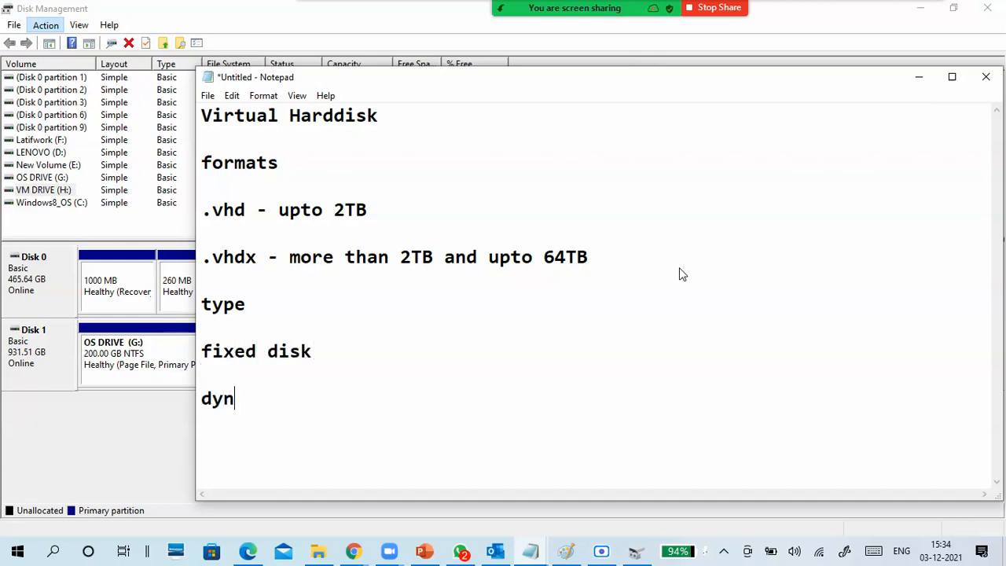
{"action": "type", "text": "amically"}
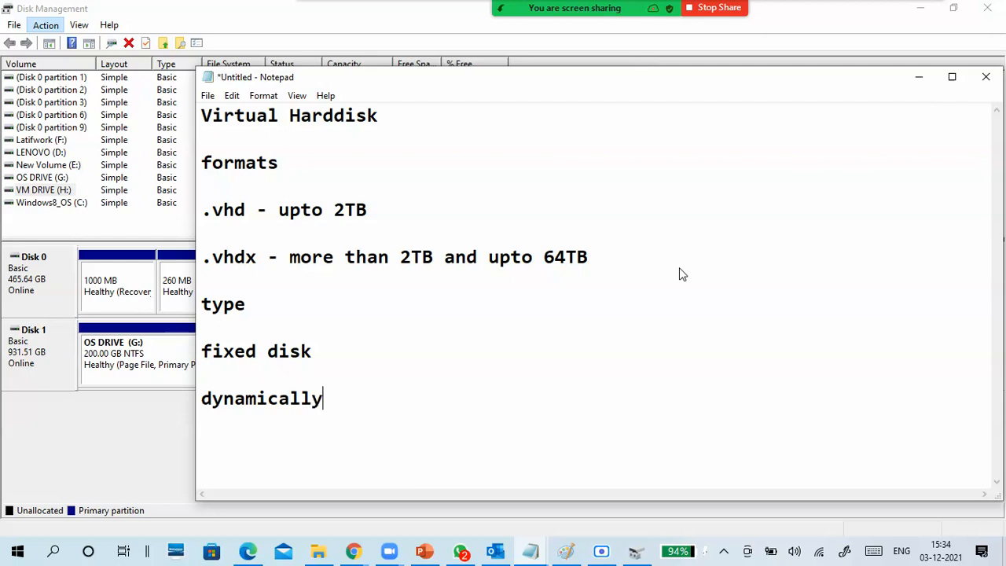
{"action": "type", "text": " expanding"}
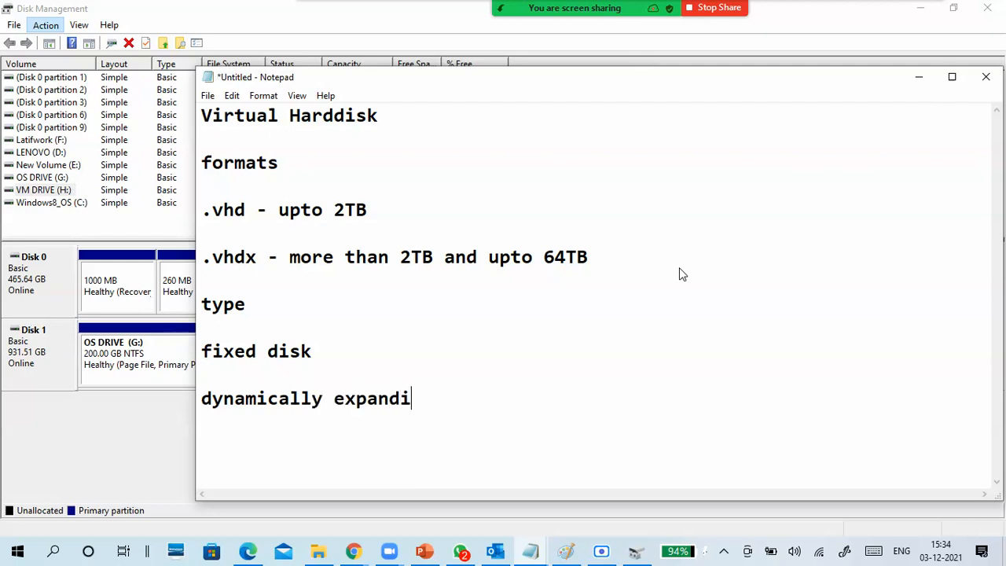
{"action": "left_click", "coordinate": [325, 368]}
{"action": "left_click", "coordinate": [917, 79]}
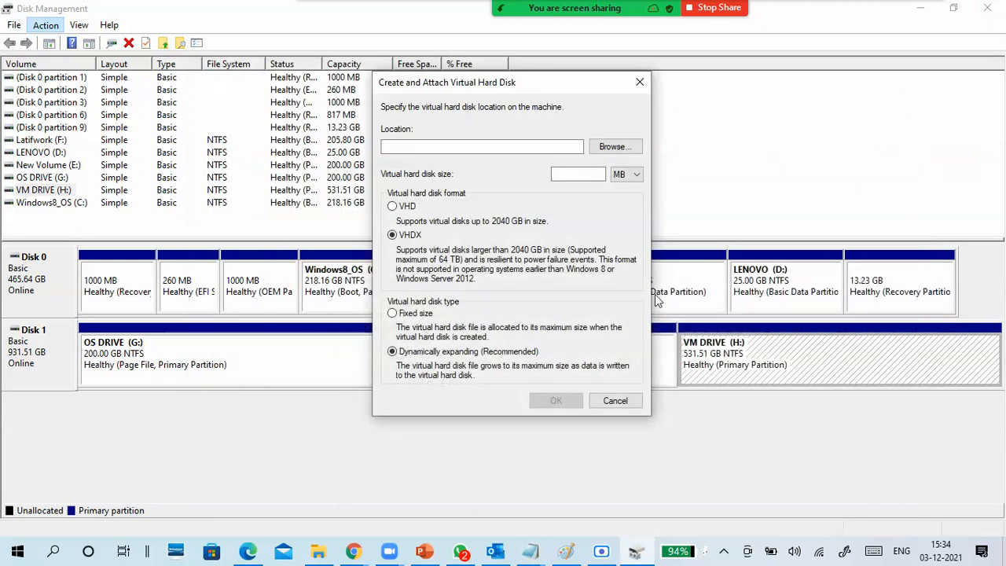
- Switch to Paint and draw a wide rectangle across the middle of the canvas to represent a disk
{"action": "left_click_drag", "start_coordinate": [503, 96], "coordinate": [457, 55]}
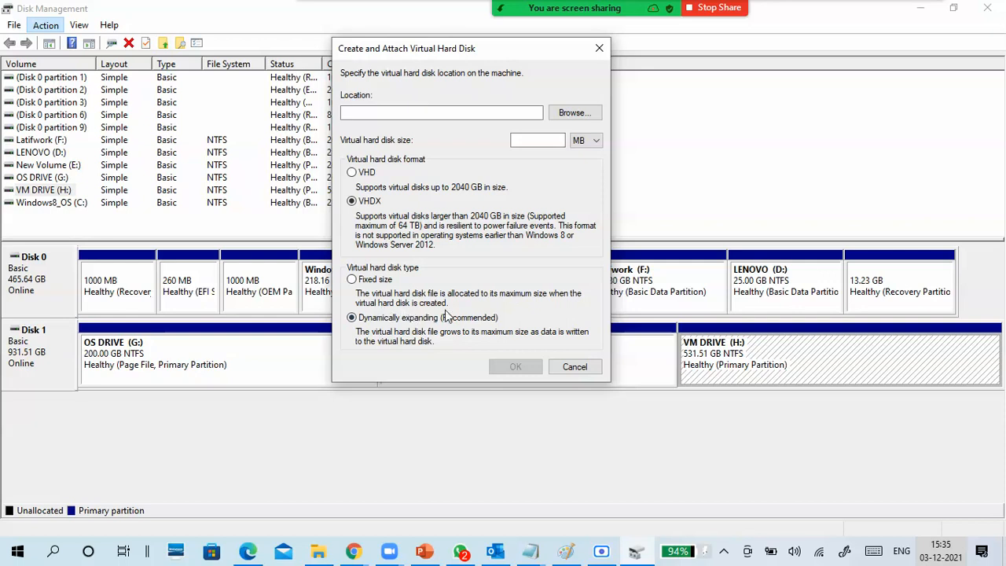
{"action": "left_click", "coordinate": [567, 552]}
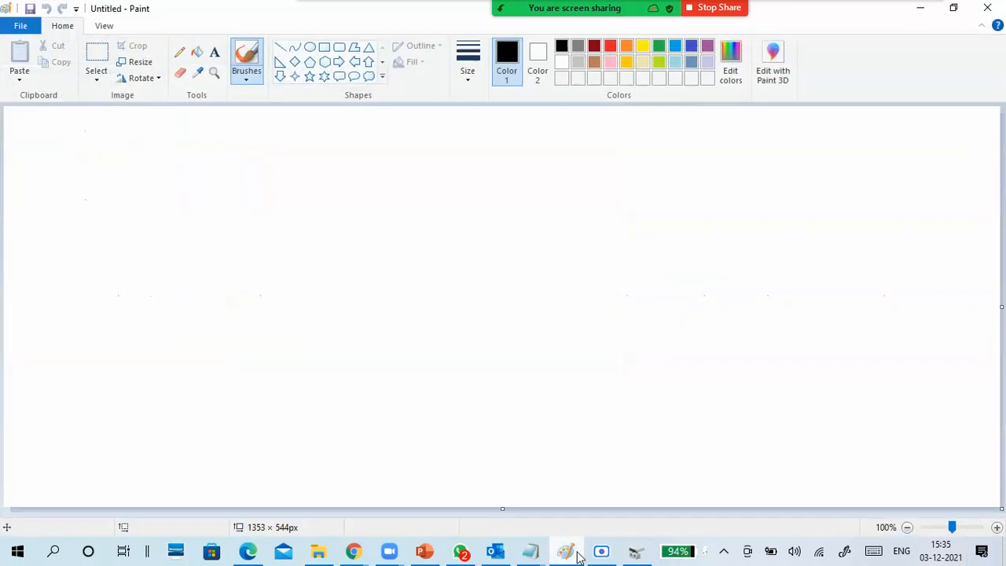
{"action": "left_click", "coordinate": [324, 49]}
{"action": "left_click_drag", "start_coordinate": [271, 190], "coordinate": [656, 285]}
{"action": "left_click", "coordinate": [224, 112]}
- Handwrite "500G" beside the rectangle's left edge with the brush
{"action": "left_click", "coordinate": [242, 79]}
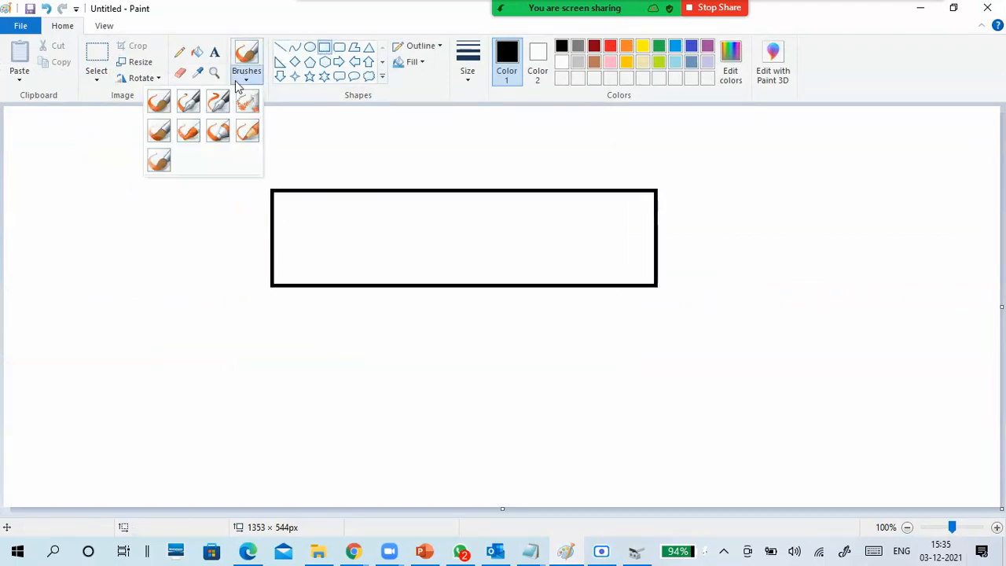
{"action": "left_click", "coordinate": [157, 104]}
{"action": "mouse_move", "coordinate": [156, 212]}
{"action": "left_mouse_down"}
{"action": "mouse_move", "coordinate": [157, 248]}
{"action": "mouse_move", "coordinate": [176, 206]}
{"action": "mouse_move", "coordinate": [180, 222]}
{"action": "mouse_move", "coordinate": [221, 215]}
{"action": "mouse_move", "coordinate": [226, 203]}
{"action": "mouse_move", "coordinate": [233, 222]}
{"action": "left_mouse_up"}
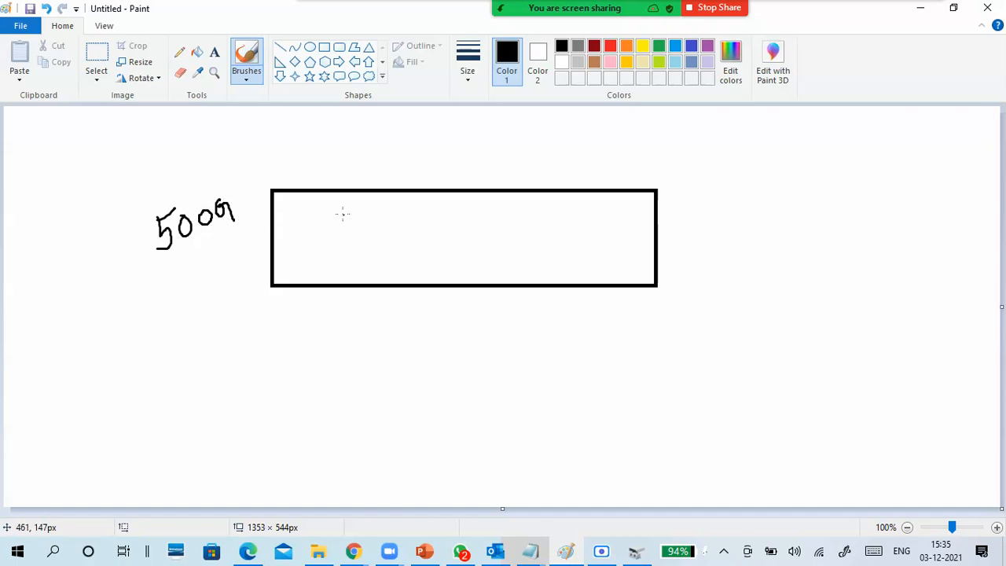
{"action": "left_click", "coordinate": [281, 47]}
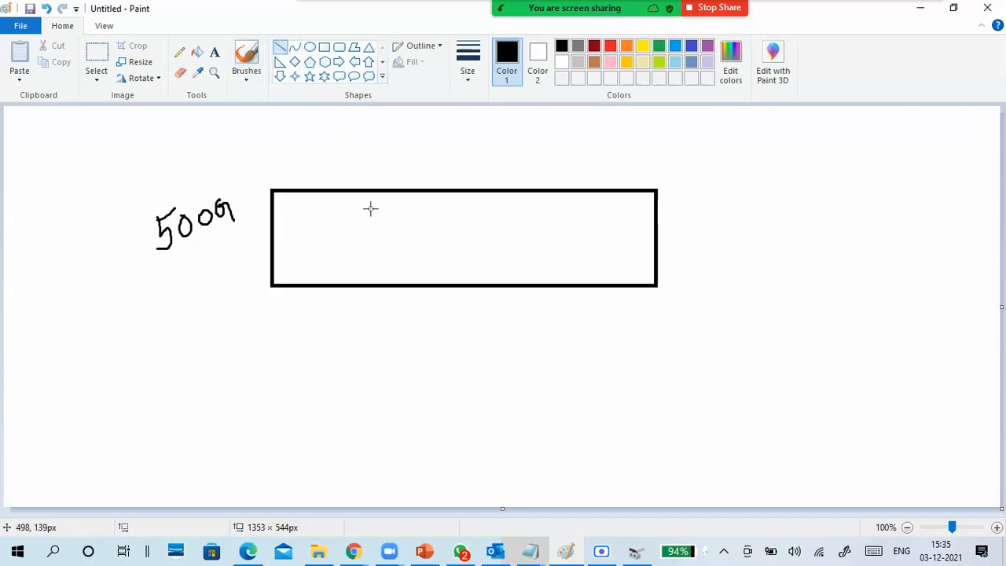
{"action": "left_click_drag", "start_coordinate": [371, 191], "coordinate": [372, 289]}
{"action": "left_click_drag", "start_coordinate": [539, 192], "coordinate": [540, 287]}
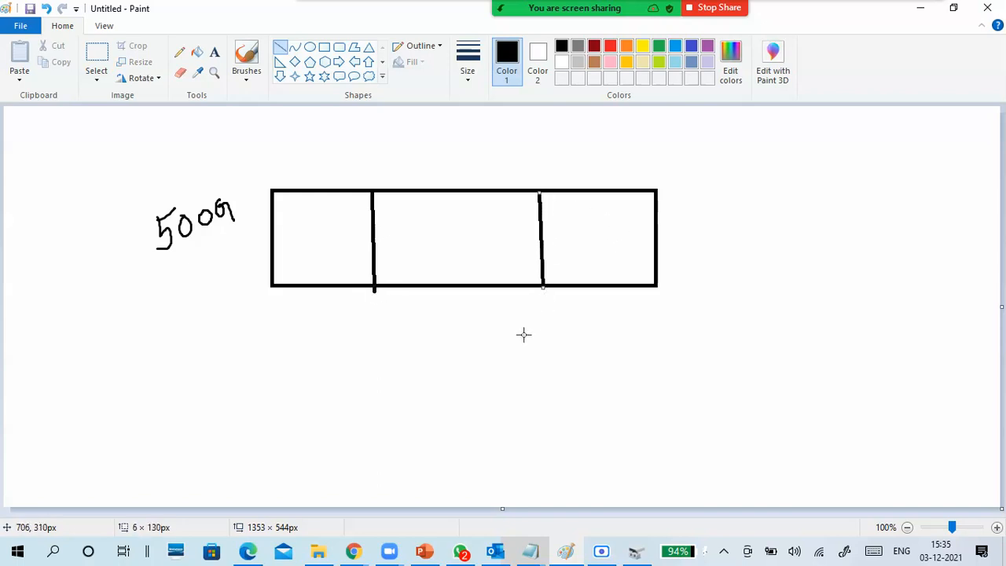
{"action": "key", "text": "ctrl+z"}
{"action": "key", "text": "ctrl+z"}
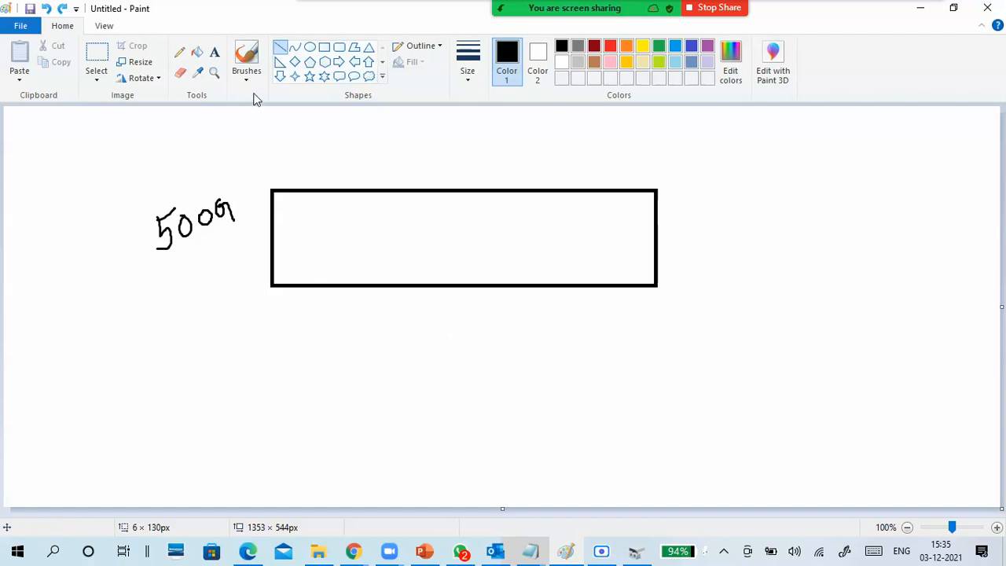
- Use the brush to write "D:" above the rectangle's upper-left corner, underline 500G and write "free" before it
{"action": "left_click", "coordinate": [246, 74]}
{"action": "left_click", "coordinate": [245, 55]}
{"action": "mouse_move", "coordinate": [259, 160]}
{"action": "left_mouse_down"}
{"action": "mouse_move", "coordinate": [265, 169]}
{"action": "mouse_move", "coordinate": [254, 172]}
{"action": "left_mouse_up"}
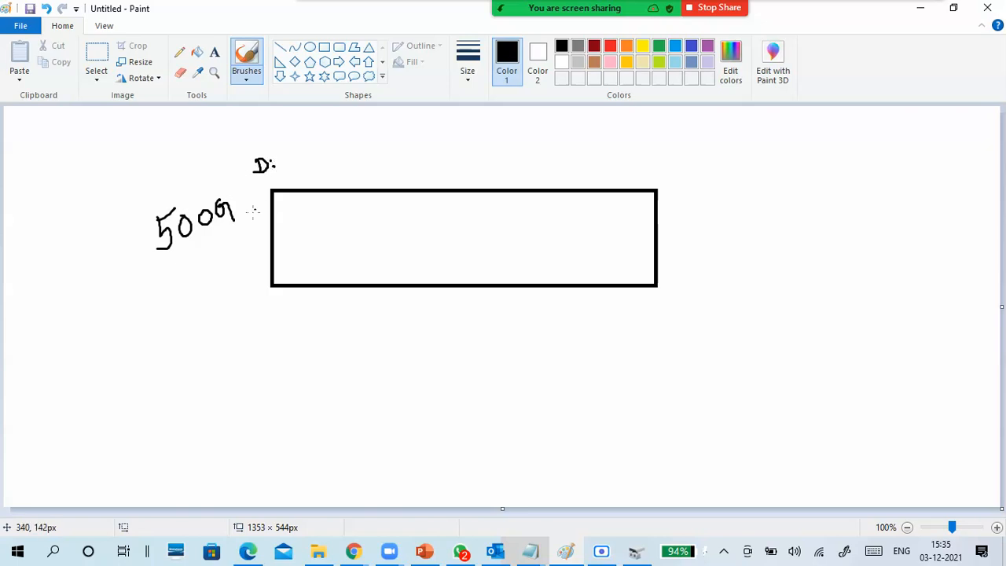
{"action": "left_click_drag", "start_coordinate": [157, 264], "coordinate": [234, 226]}
{"action": "mouse_move", "coordinate": [84, 194]}
{"action": "left_mouse_down"}
{"action": "mouse_move", "coordinate": [101, 235]}
{"action": "mouse_move", "coordinate": [110, 209]}
{"action": "mouse_move", "coordinate": [113, 233]}
{"action": "mouse_move", "coordinate": [126, 208]}
{"action": "mouse_move", "coordinate": [146, 207]}
{"action": "left_mouse_up"}
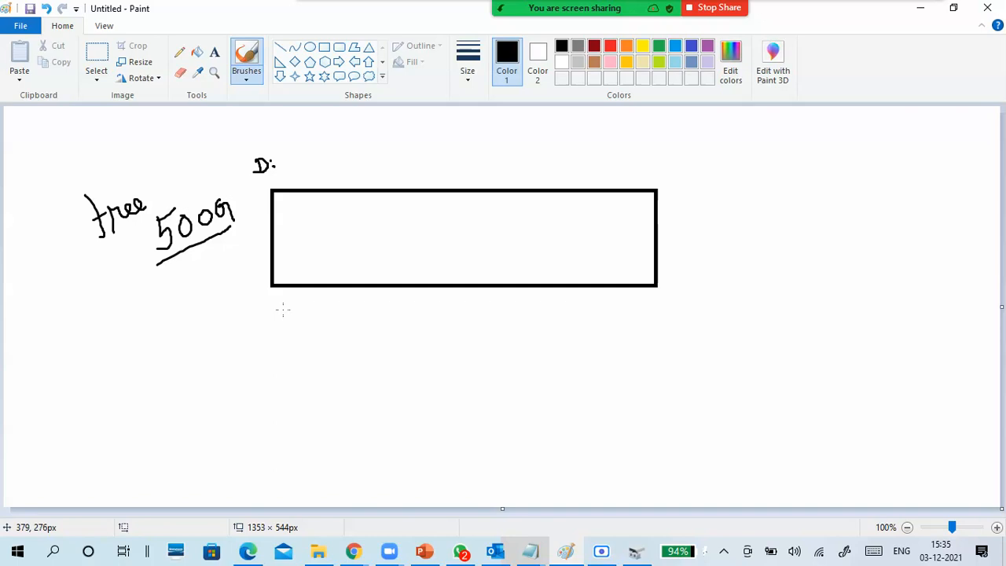
- Switch to File Explorer, check the capacity and free space in the VM DRIVE (H:) properties, and minimize the window
{"action": "left_click", "coordinate": [330, 556]}
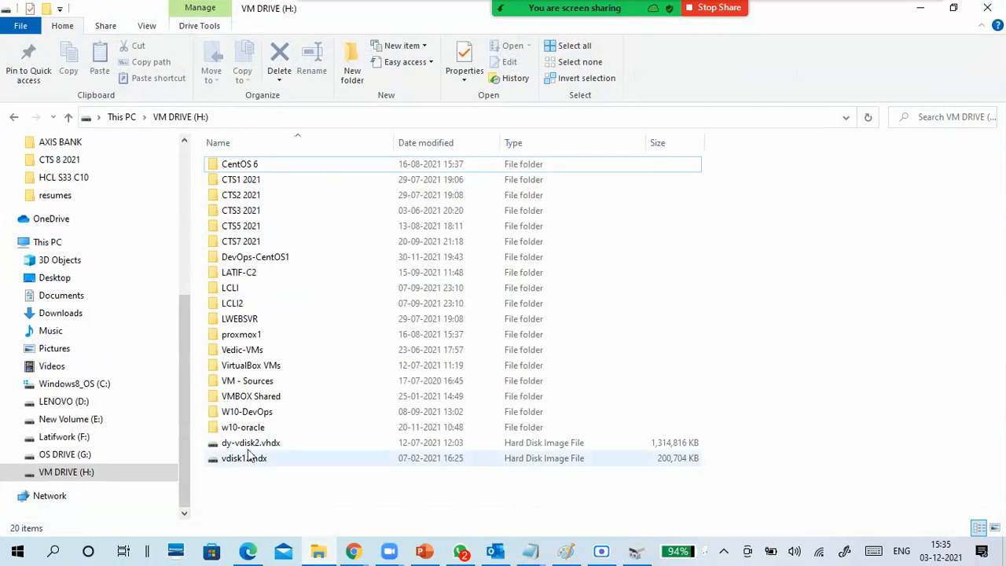
{"action": "left_click", "coordinate": [41, 242]}
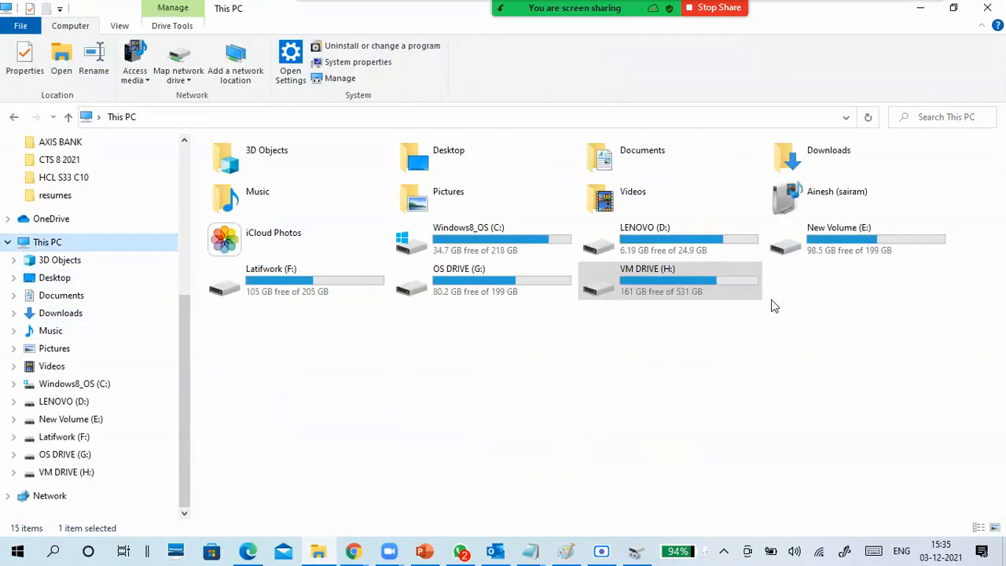
{"action": "double_click", "coordinate": [635, 295]}
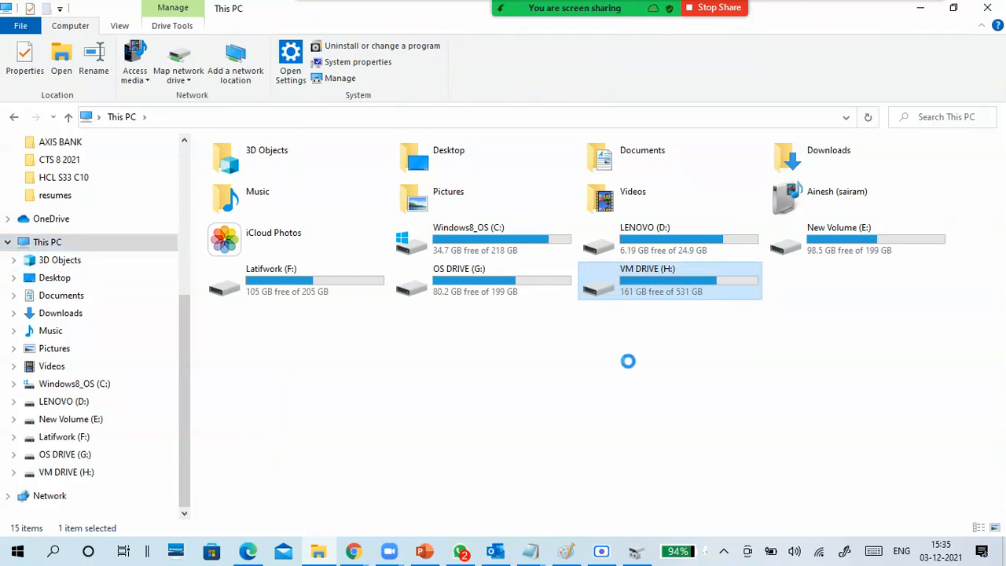
{"action": "right_click", "coordinate": [605, 443]}
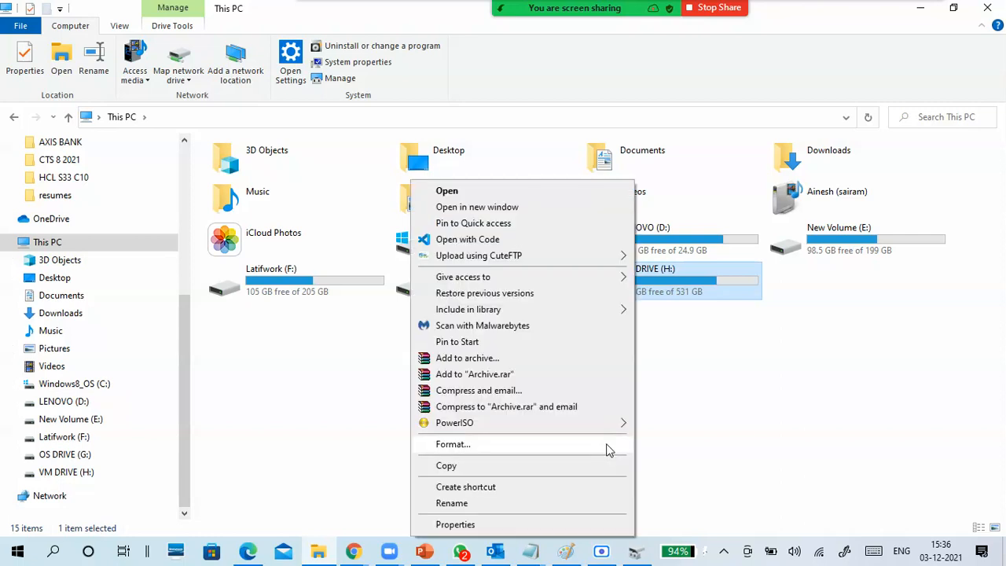
{"action": "left_click", "coordinate": [480, 524]}
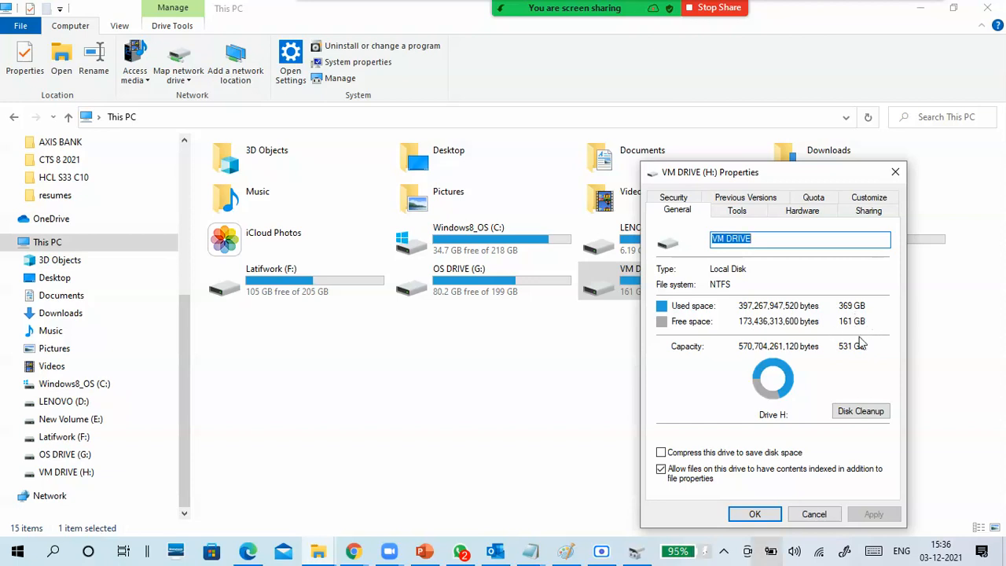
{"action": "left_click", "coordinate": [814, 514]}
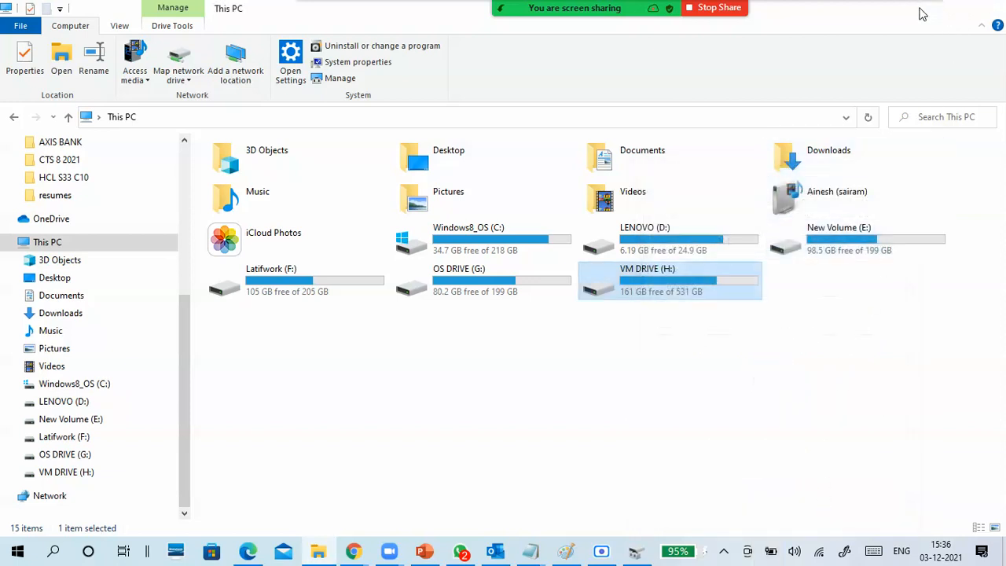
{"action": "left_click", "coordinate": [923, 11]}
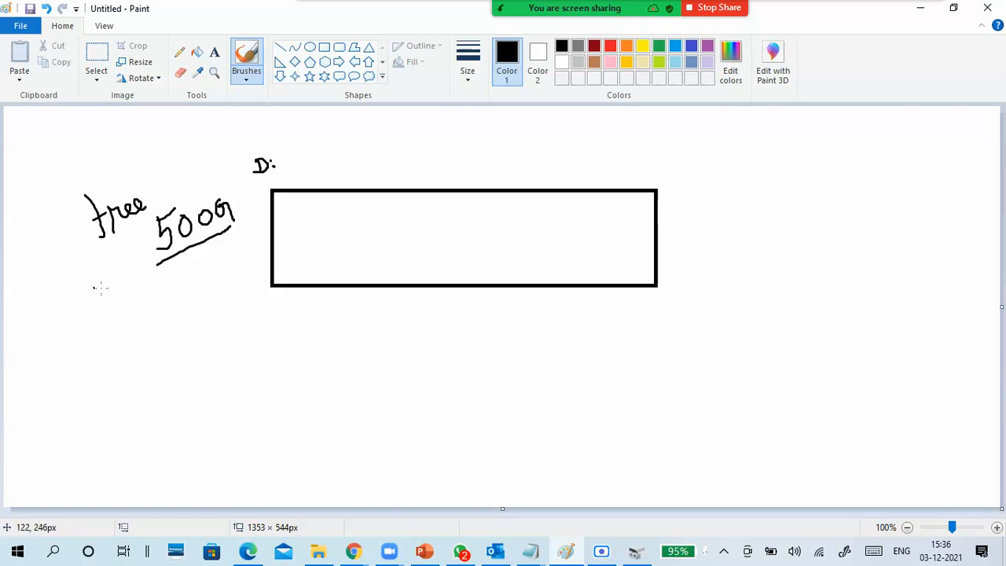
- Handwrite an underlined "161G" below "free", and scribble over the D: label to write "H:" beside it
{"action": "mouse_move", "coordinate": [72, 259]}
{"action": "left_mouse_down"}
{"action": "mouse_move", "coordinate": [73, 282]}
{"action": "mouse_move", "coordinate": [87, 267]}
{"action": "mouse_move", "coordinate": [151, 292]}
{"action": "left_mouse_up"}
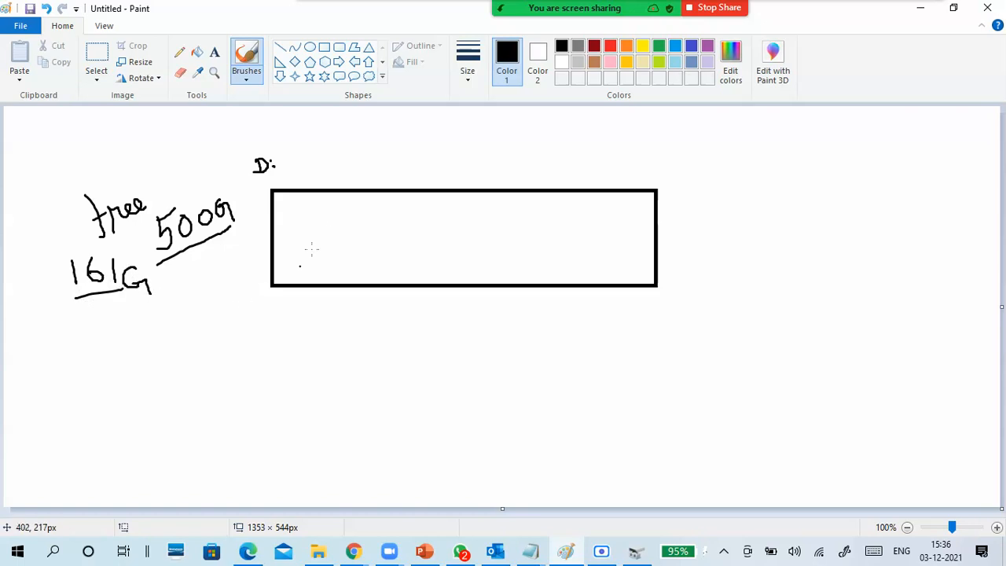
{"action": "mouse_move", "coordinate": [264, 157]}
{"action": "left_mouse_down"}
{"action": "mouse_move", "coordinate": [257, 168]}
{"action": "mouse_move", "coordinate": [285, 176]}
{"action": "mouse_move", "coordinate": [306, 174]}
{"action": "mouse_move", "coordinate": [303, 159]}
{"action": "left_mouse_up"}
- Draw a small black rectangle of about 119 x 36 px inside the left half of the large disk rectangle
{"action": "left_click", "coordinate": [324, 46]}
{"action": "left_click_drag", "start_coordinate": [336, 218], "coordinate": [428, 245]}
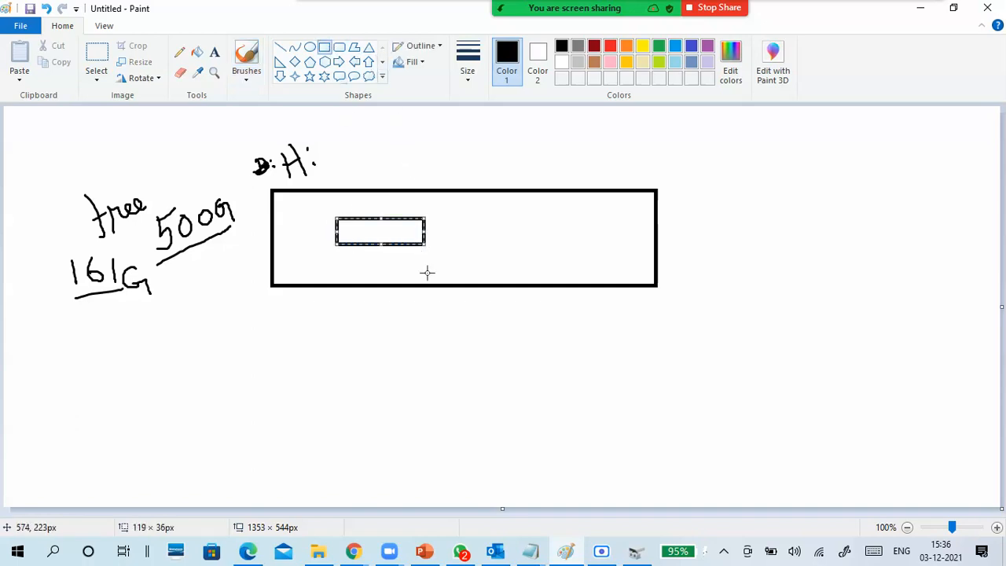
{"action": "left_click", "coordinate": [439, 371]}
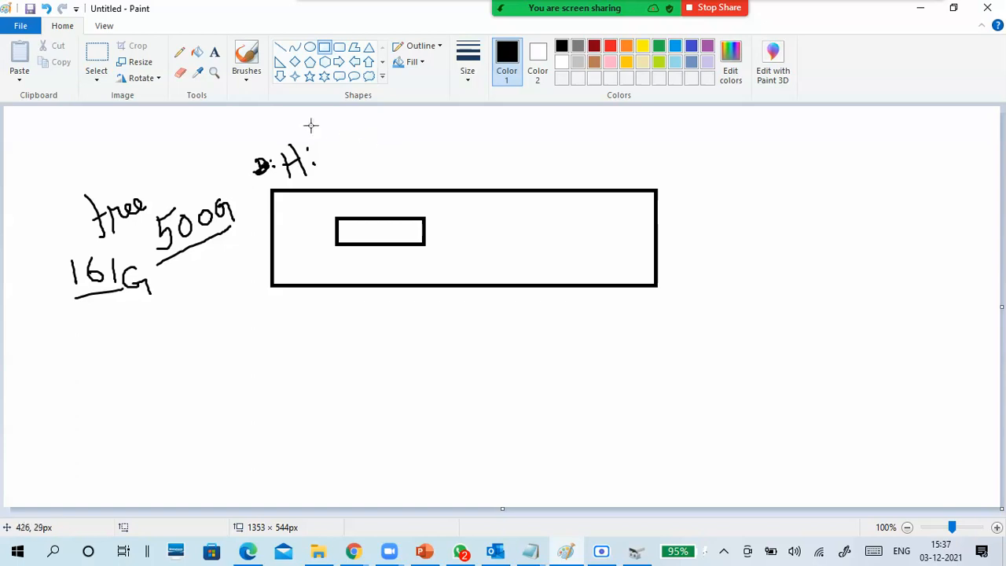
- With the brush, write "10G" inside the small rectangle and label it "fix" with an arrow pointing down to it
{"action": "left_click", "coordinate": [246, 81]}
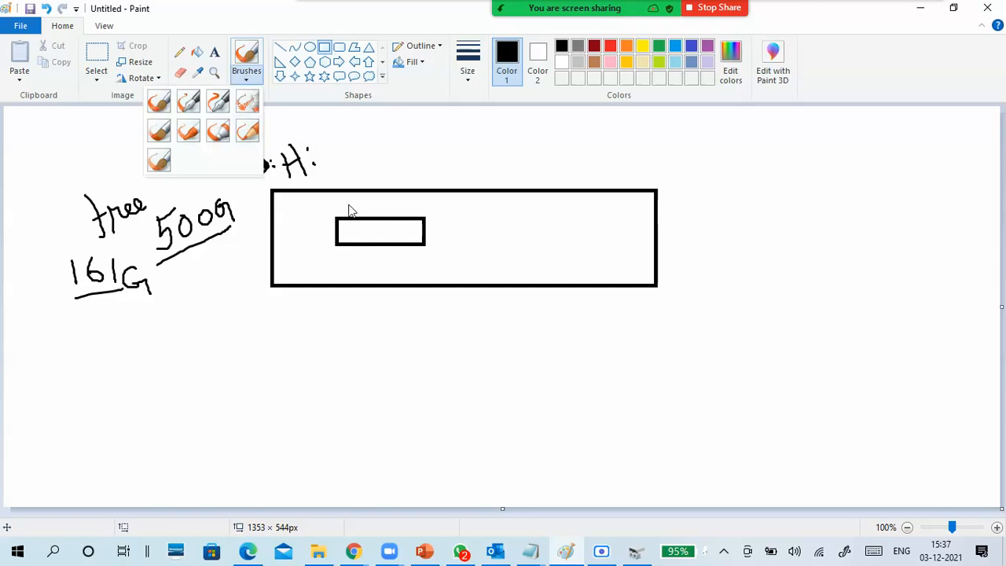
{"action": "left_click", "coordinate": [158, 102]}
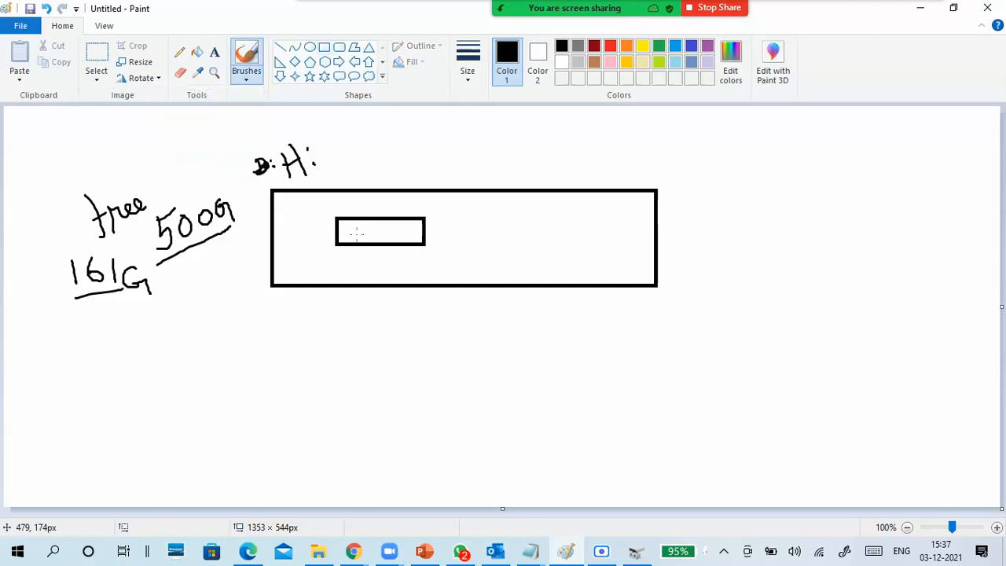
{"action": "mouse_move", "coordinate": [356, 229]}
{"action": "left_mouse_down"}
{"action": "mouse_move", "coordinate": [361, 242]}
{"action": "mouse_move", "coordinate": [376, 242]}
{"action": "mouse_move", "coordinate": [373, 229]}
{"action": "mouse_move", "coordinate": [399, 236]}
{"action": "left_mouse_up"}
{"action": "mouse_move", "coordinate": [365, 161]}
{"action": "left_mouse_down"}
{"action": "mouse_move", "coordinate": [377, 216]}
{"action": "mouse_move", "coordinate": [384, 209]}
{"action": "left_mouse_up"}
{"action": "mouse_move", "coordinate": [375, 140]}
{"action": "left_mouse_down"}
{"action": "mouse_move", "coordinate": [383, 165]}
{"action": "mouse_move", "coordinate": [386, 148]}
{"action": "mouse_move", "coordinate": [407, 160]}
{"action": "left_mouse_up"}
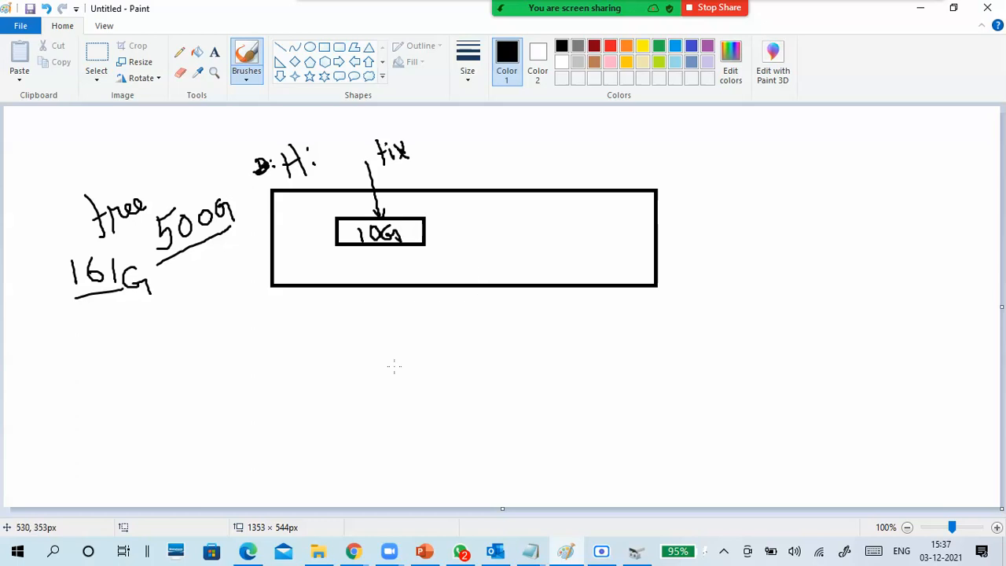
- Write "10" and the underlined result "151" below 161G, and in red write "2G" with an arrow into the 10G rectangle
{"action": "mouse_move", "coordinate": [98, 302]}
{"action": "left_mouse_down"}
{"action": "mouse_move", "coordinate": [106, 319]}
{"action": "mouse_move", "coordinate": [116, 308]}
{"action": "mouse_move", "coordinate": [116, 319]}
{"action": "mouse_move", "coordinate": [145, 311]}
{"action": "left_mouse_up"}
{"action": "mouse_move", "coordinate": [96, 336]}
{"action": "left_mouse_down"}
{"action": "mouse_move", "coordinate": [95, 358]}
{"action": "mouse_move", "coordinate": [111, 350]}
{"action": "mouse_move", "coordinate": [104, 363]}
{"action": "mouse_move", "coordinate": [120, 339]}
{"action": "mouse_move", "coordinate": [135, 360]}
{"action": "mouse_move", "coordinate": [158, 358]}
{"action": "left_mouse_up"}
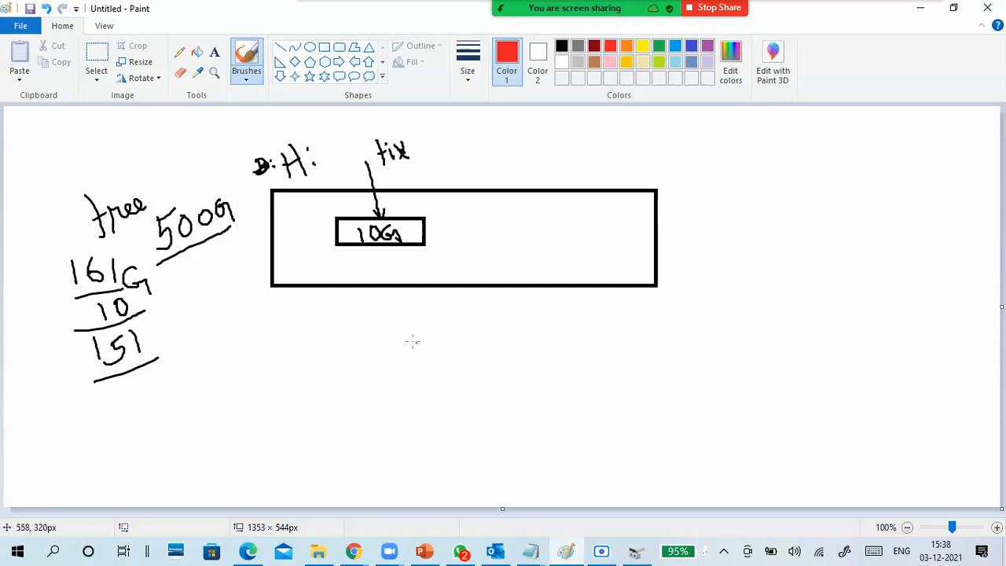
{"action": "mouse_move", "coordinate": [403, 334]}
{"action": "left_mouse_down"}
{"action": "mouse_move", "coordinate": [415, 343]}
{"action": "mouse_move", "coordinate": [442, 333]}
{"action": "mouse_move", "coordinate": [403, 233]}
{"action": "mouse_move", "coordinate": [413, 241]}
{"action": "left_mouse_up"}
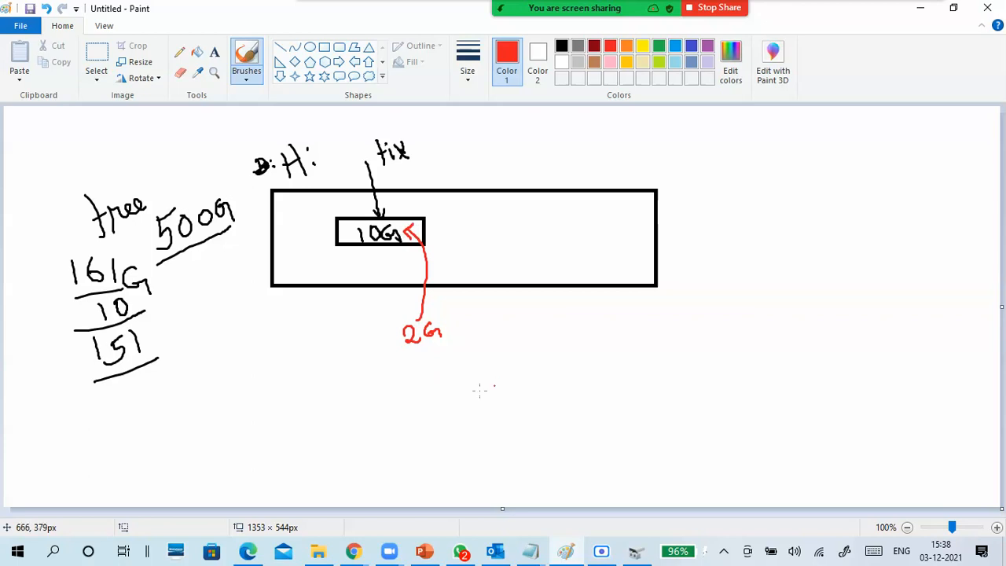
{"action": "mouse_move", "coordinate": [164, 346]}
{"action": "left_mouse_down"}
{"action": "mouse_move", "coordinate": [167, 354]}
{"action": "mouse_move", "coordinate": [178, 334]}
{"action": "left_mouse_up"}
{"action": "mouse_move", "coordinate": [92, 325]}
{"action": "left_mouse_down"}
{"action": "mouse_move", "coordinate": [67, 382]}
{"action": "mouse_move", "coordinate": [166, 327]}
{"action": "mouse_move", "coordinate": [74, 334]}
{"action": "mouse_move", "coordinate": [84, 326]}
{"action": "left_mouse_up"}
{"action": "key", "text": "ctrl+z"}
{"action": "key", "text": "ctrl+z"}
- In red, add an arrow and "10G" after 2G, and double-underline the "fix" label
{"action": "mouse_move", "coordinate": [455, 331]}
{"action": "left_mouse_down"}
{"action": "mouse_move", "coordinate": [511, 309]}
{"action": "mouse_move", "coordinate": [521, 334]}
{"action": "left_mouse_up"}
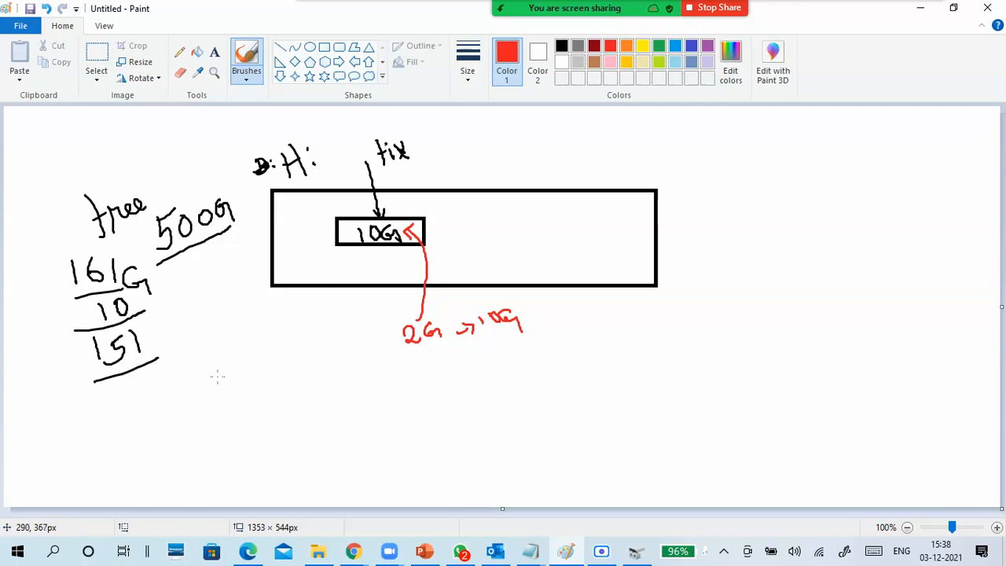
{"action": "left_click_drag", "start_coordinate": [388, 169], "coordinate": [421, 155]}
- Draw a second rectangle of about 133 x 33 px beside the 10G one, recolor it black, and reselect the brush
{"action": "left_click", "coordinate": [324, 48]}
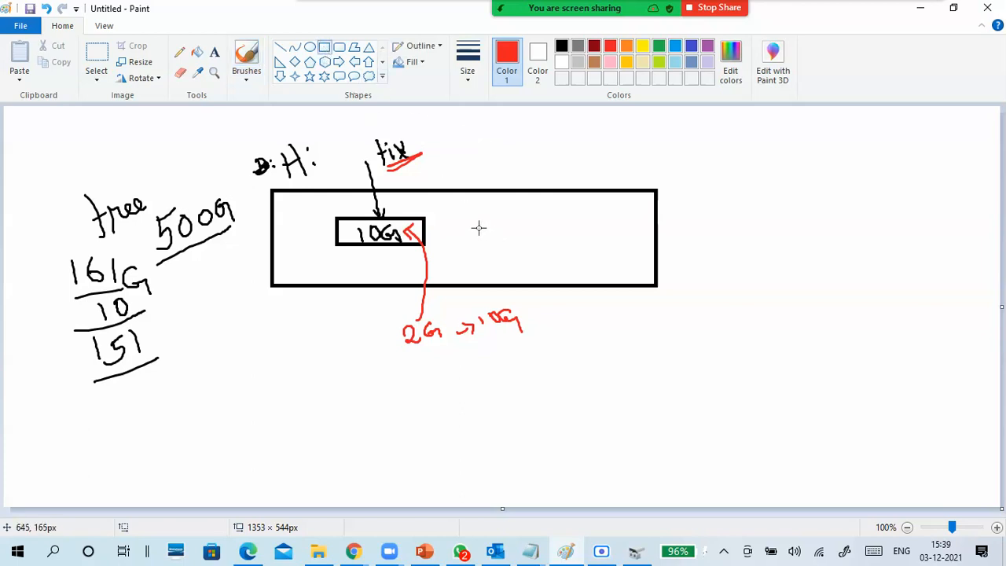
{"action": "left_click_drag", "start_coordinate": [478, 217], "coordinate": [575, 243]}
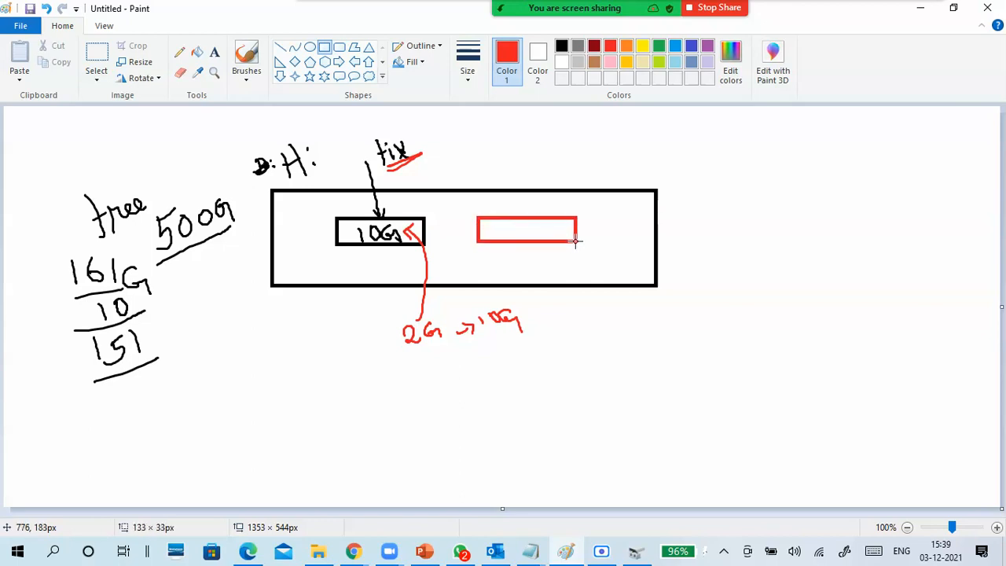
{"action": "left_click", "coordinate": [561, 45]}
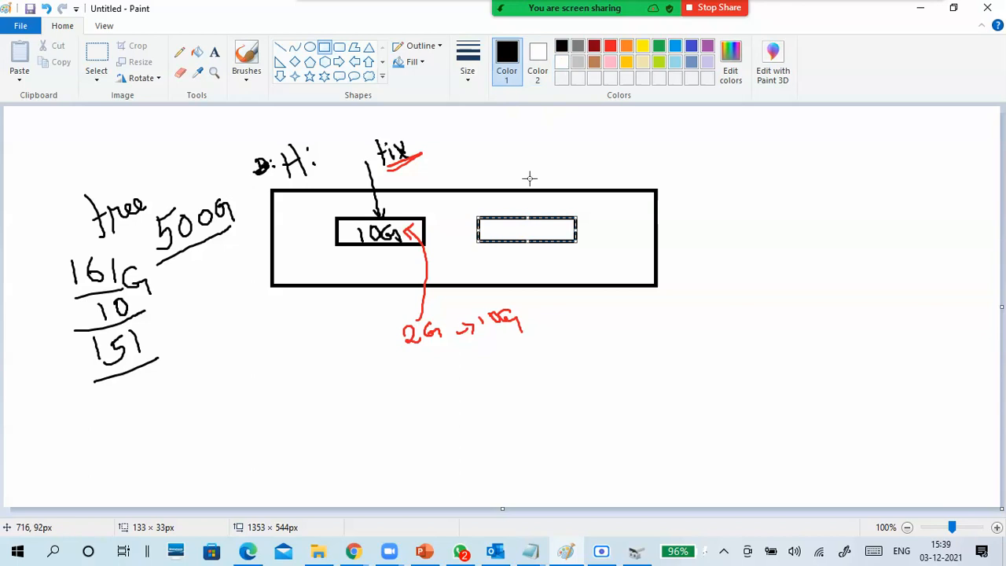
{"action": "left_click", "coordinate": [501, 141]}
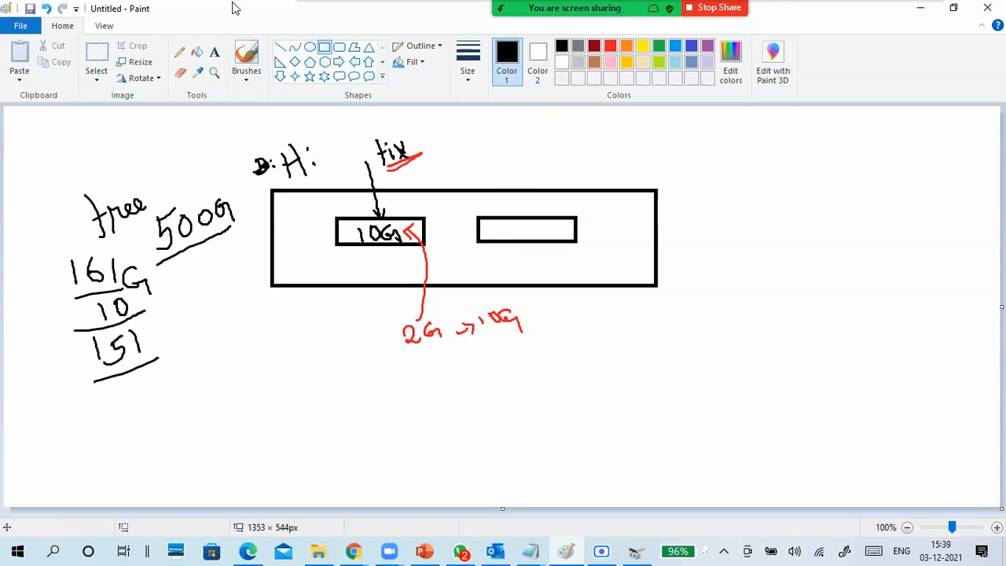
{"action": "left_click", "coordinate": [246, 73]}
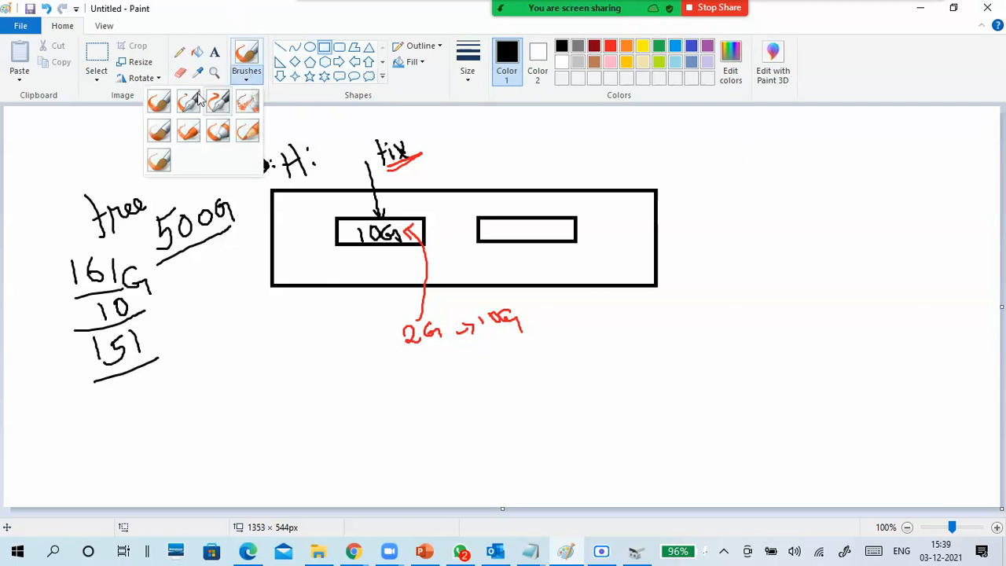
{"action": "left_click", "coordinate": [157, 101]}
- Open the Zoom meeting chat to read the participants' messages, and close it
{"action": "mouse_move", "coordinate": [595, 6]}
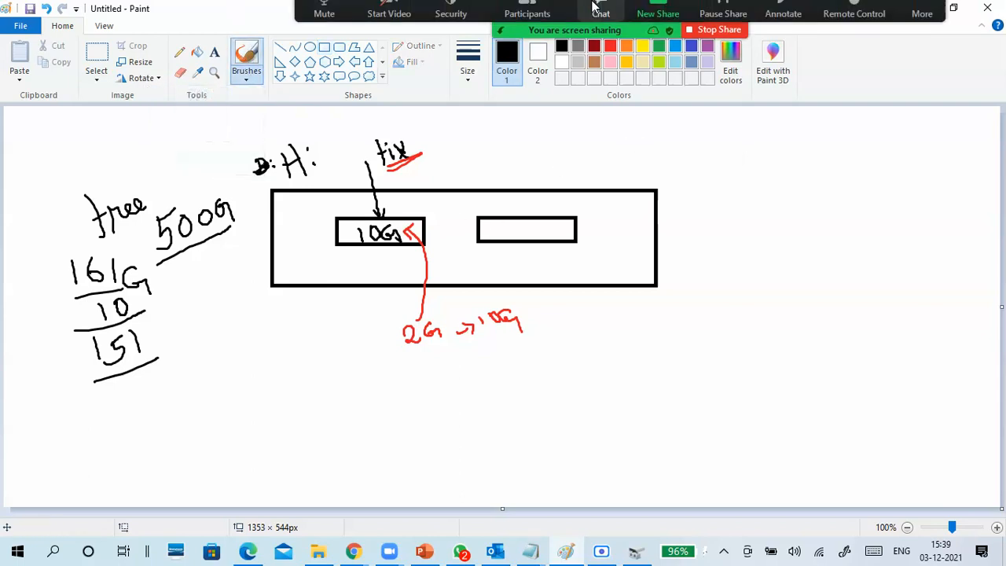
{"action": "left_click", "coordinate": [600, 19]}
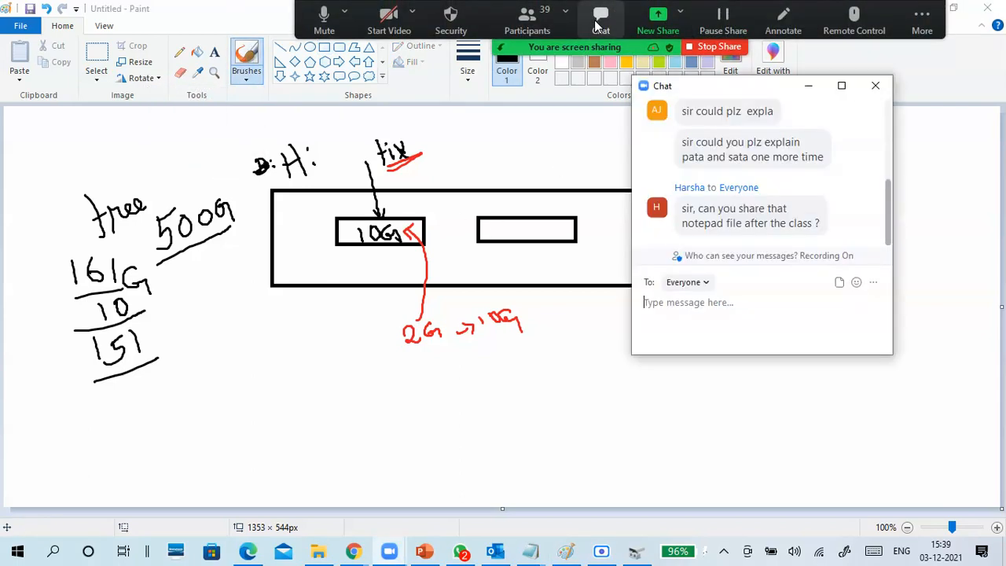
{"action": "left_click", "coordinate": [875, 86]}
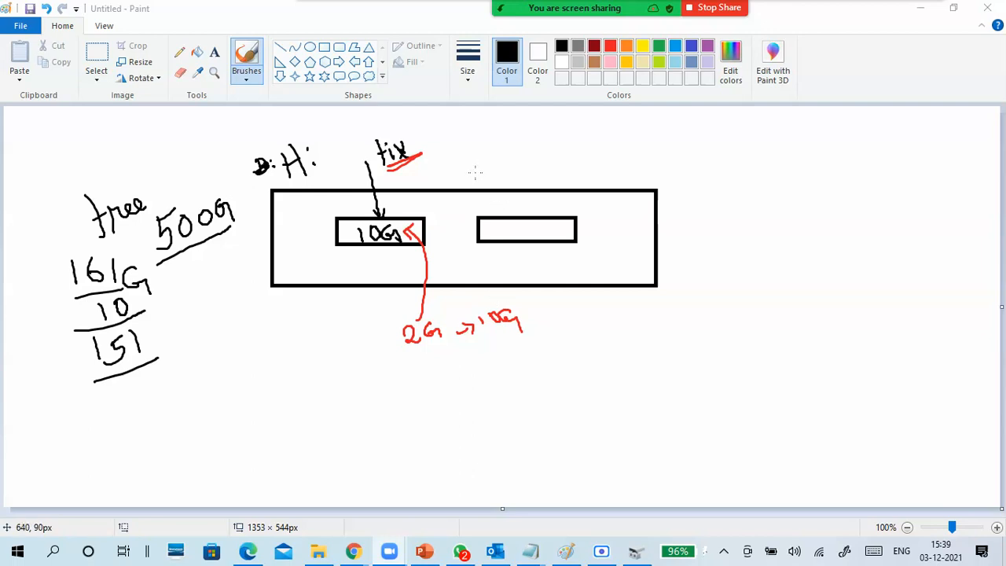
- Look through the full list of meeting participants, and close it
{"action": "mouse_move", "coordinate": [554, 6]}
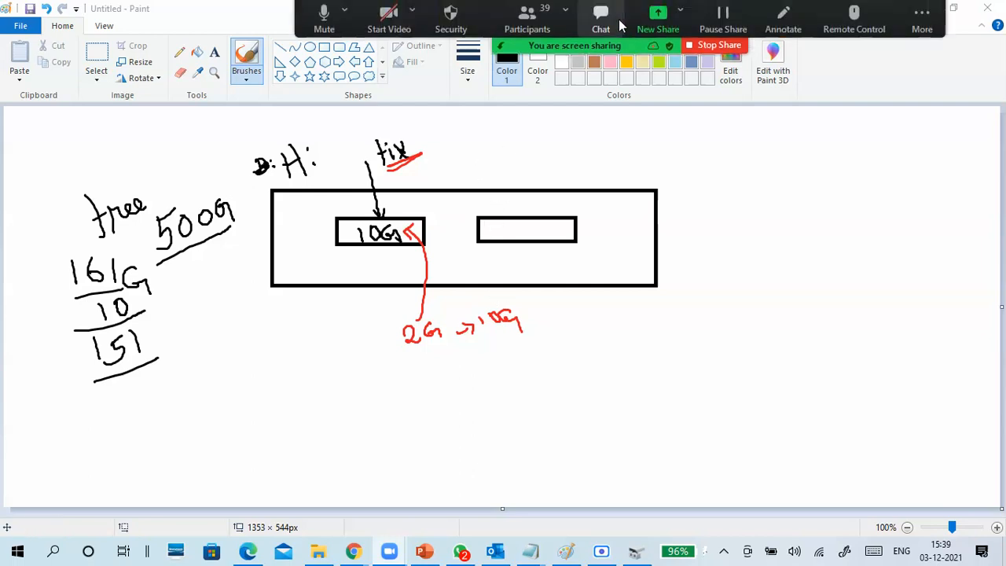
{"action": "left_click", "coordinate": [550, 11]}
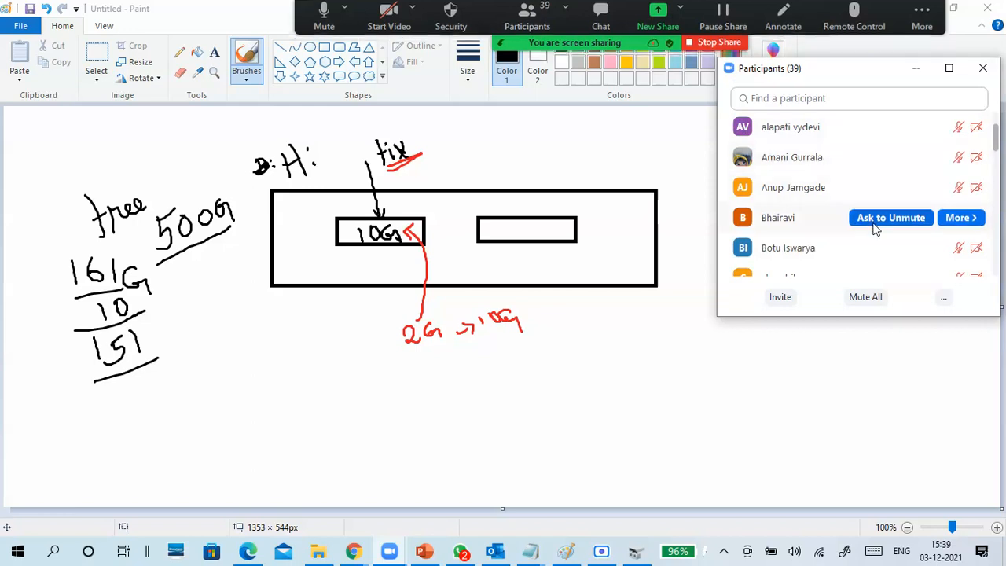
{"action": "scroll", "coordinate": [865, 161], "scroll_direction": "down", "scroll_amount": 10}
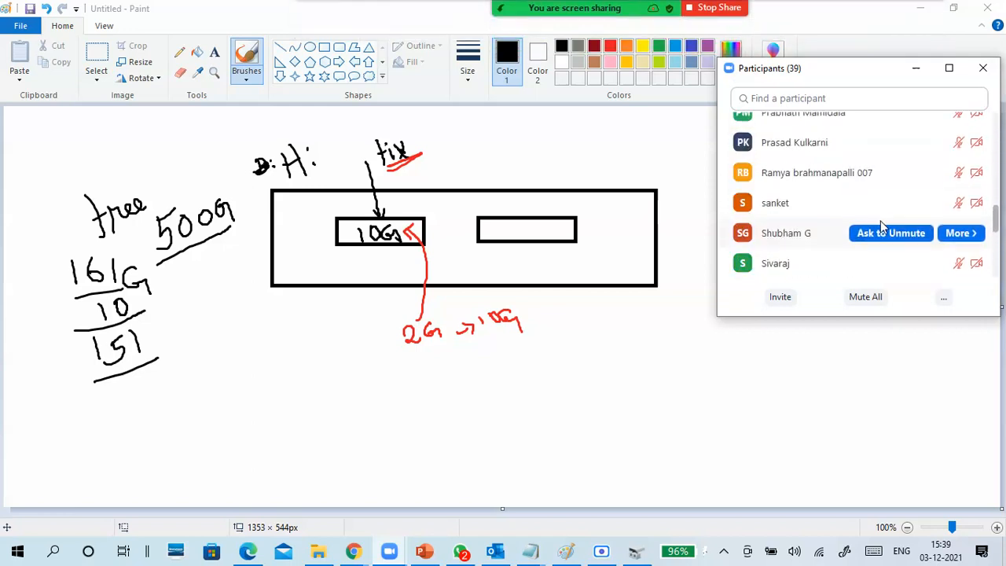
{"action": "scroll", "coordinate": [881, 234], "scroll_direction": "down", "scroll_amount": 2}
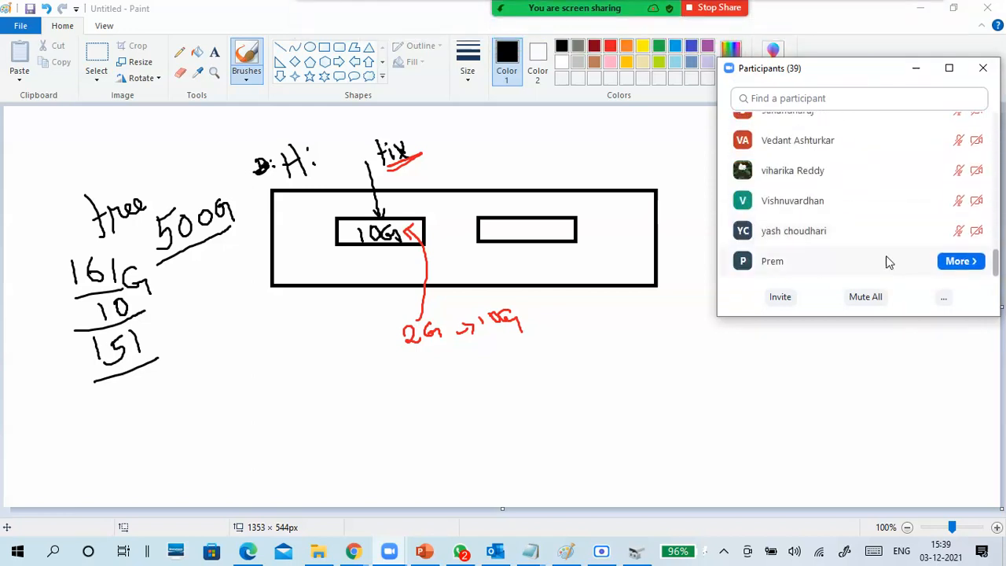
{"action": "scroll", "coordinate": [886, 263], "scroll_direction": "up", "scroll_amount": 10}
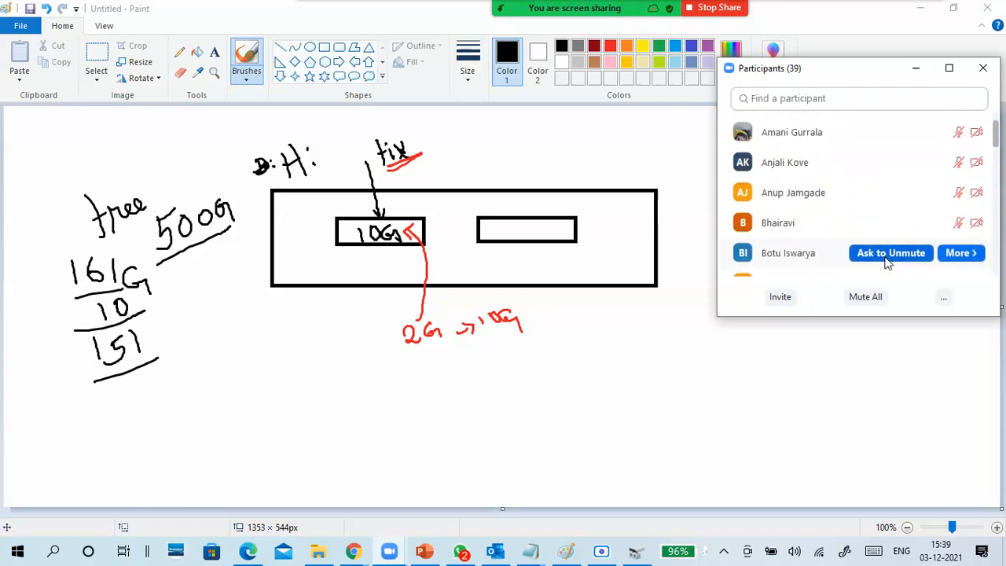
{"action": "scroll", "coordinate": [886, 263], "scroll_direction": "up", "scroll_amount": 2}
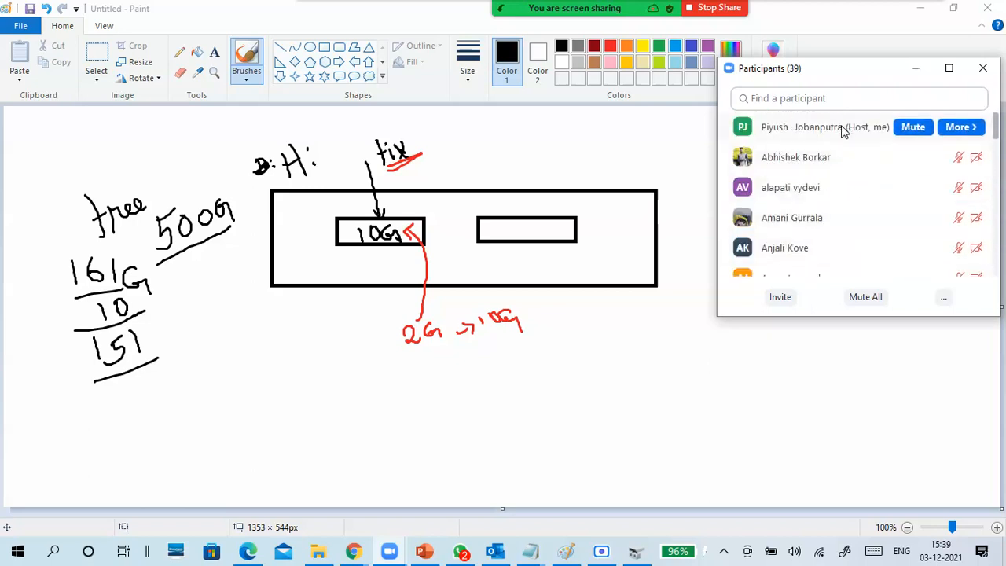
{"action": "scroll", "coordinate": [844, 250], "scroll_direction": "down", "scroll_amount": 10}
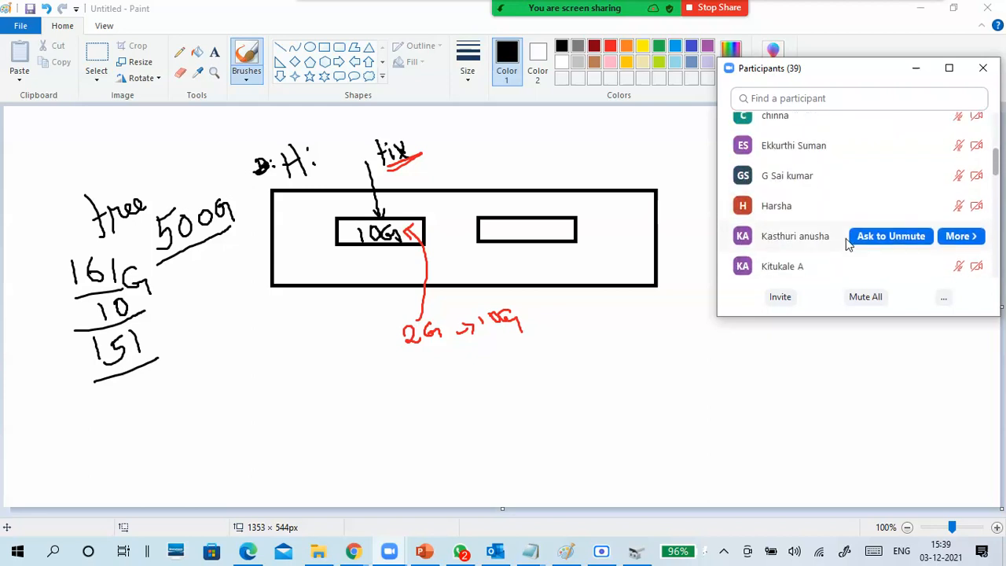
{"action": "scroll", "coordinate": [849, 246], "scroll_direction": "down", "scroll_amount": 4}
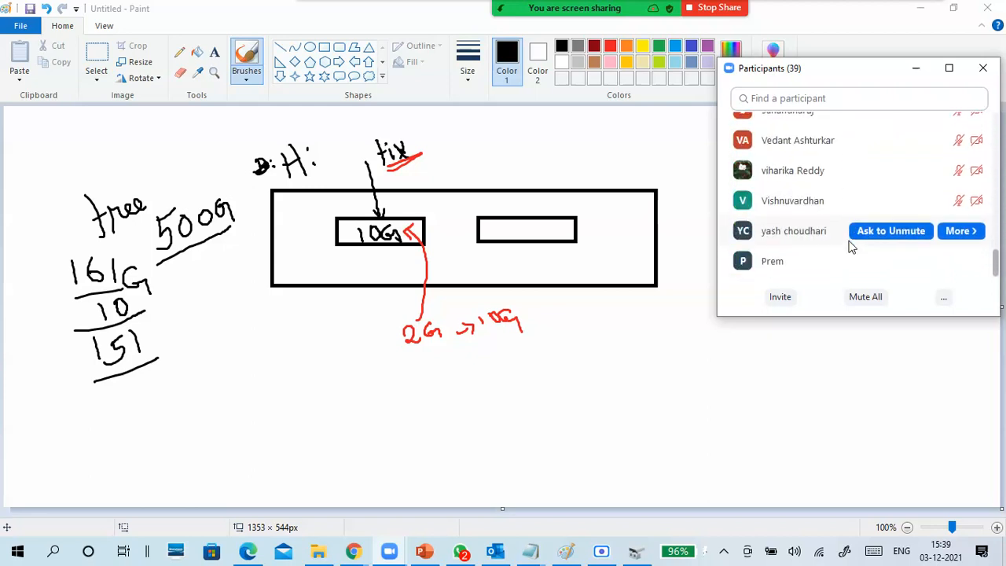
{"action": "left_click", "coordinate": [982, 70]}
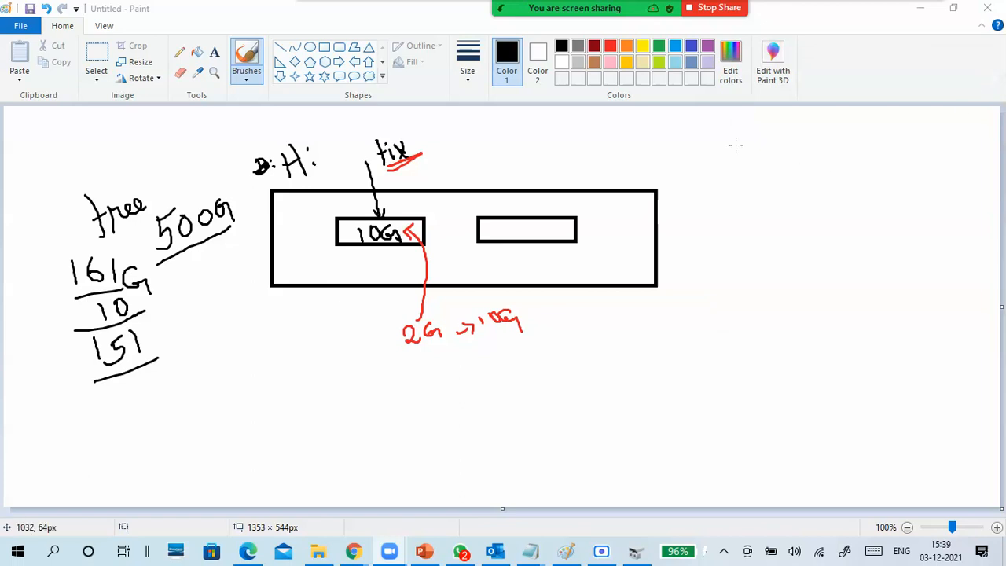
{"action": "left_click", "coordinate": [612, 16]}
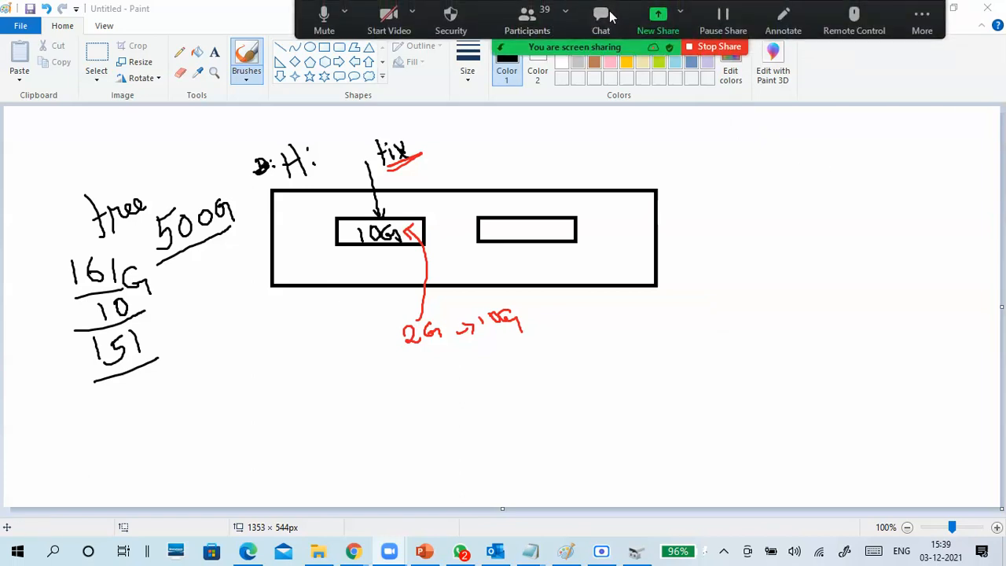
{"action": "left_click", "coordinate": [874, 86]}
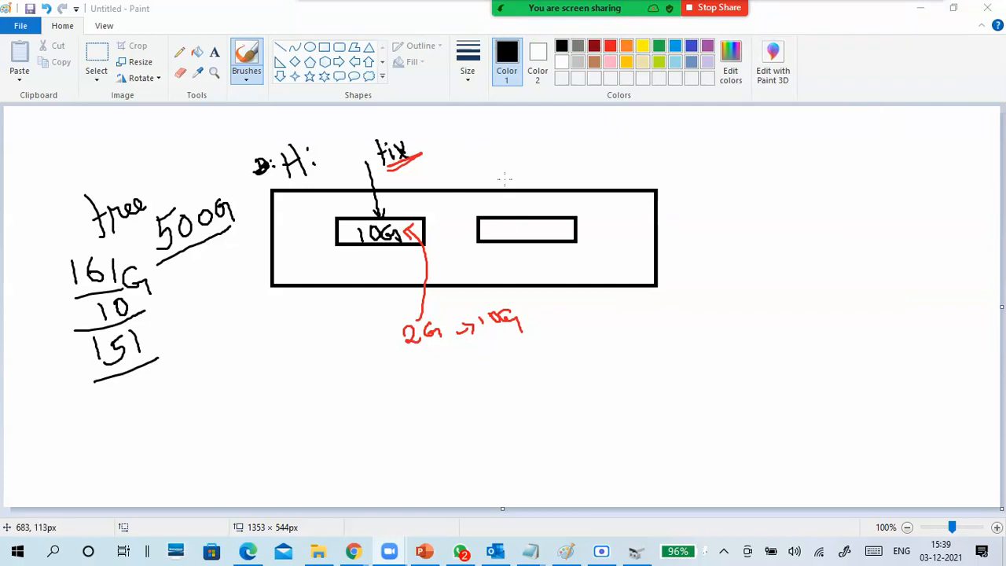
- In black, label the second rectangle "Dynamic Exp" with an arrow, write "10G" inside it, and add a "4M" note with two arrows
{"action": "mouse_move", "coordinate": [488, 168]}
{"action": "left_mouse_down"}
{"action": "mouse_move", "coordinate": [509, 230]}
{"action": "mouse_move", "coordinate": [516, 212]}
{"action": "left_mouse_up"}
{"action": "mouse_move", "coordinate": [483, 147]}
{"action": "left_mouse_down"}
{"action": "mouse_move", "coordinate": [484, 161]}
{"action": "mouse_move", "coordinate": [509, 155]}
{"action": "mouse_move", "coordinate": [508, 171]}
{"action": "mouse_move", "coordinate": [512, 142]}
{"action": "mouse_move", "coordinate": [530, 143]}
{"action": "mouse_move", "coordinate": [546, 113]}
{"action": "mouse_move", "coordinate": [561, 127]}
{"action": "mouse_move", "coordinate": [544, 125]}
{"action": "mouse_move", "coordinate": [520, 146]}
{"action": "mouse_move", "coordinate": [537, 158]}
{"action": "mouse_move", "coordinate": [567, 132]}
{"action": "left_mouse_up"}
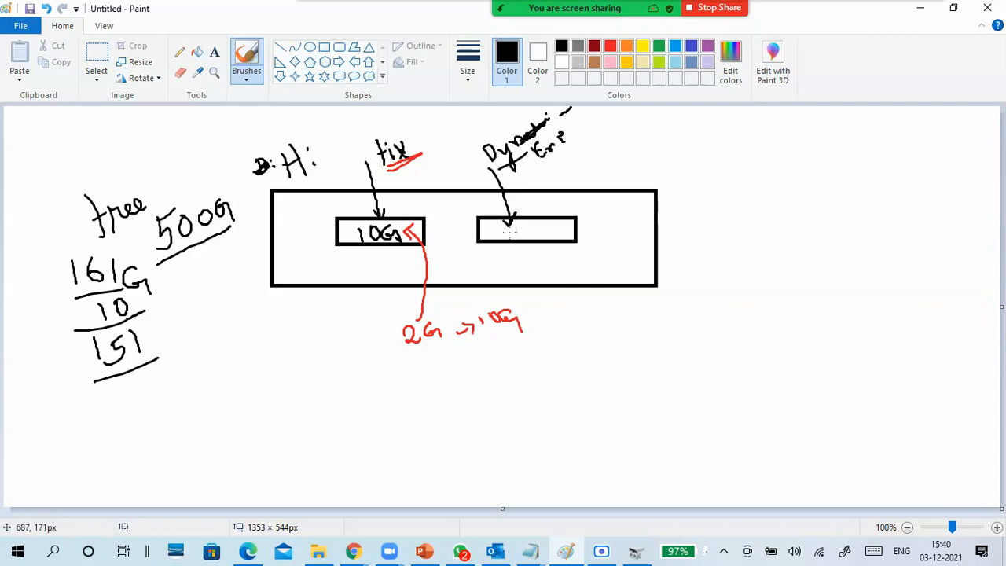
{"action": "left_click_drag", "start_coordinate": [520, 223], "coordinate": [570, 237]}
{"action": "mouse_move", "coordinate": [624, 167]}
{"action": "left_mouse_down"}
{"action": "mouse_move", "coordinate": [589, 223]}
{"action": "mouse_move", "coordinate": [602, 222]}
{"action": "left_mouse_up"}
{"action": "mouse_move", "coordinate": [623, 160]}
{"action": "left_mouse_down"}
{"action": "mouse_move", "coordinate": [634, 164]}
{"action": "mouse_move", "coordinate": [650, 143]}
{"action": "mouse_move", "coordinate": [651, 154]}
{"action": "left_mouse_up"}
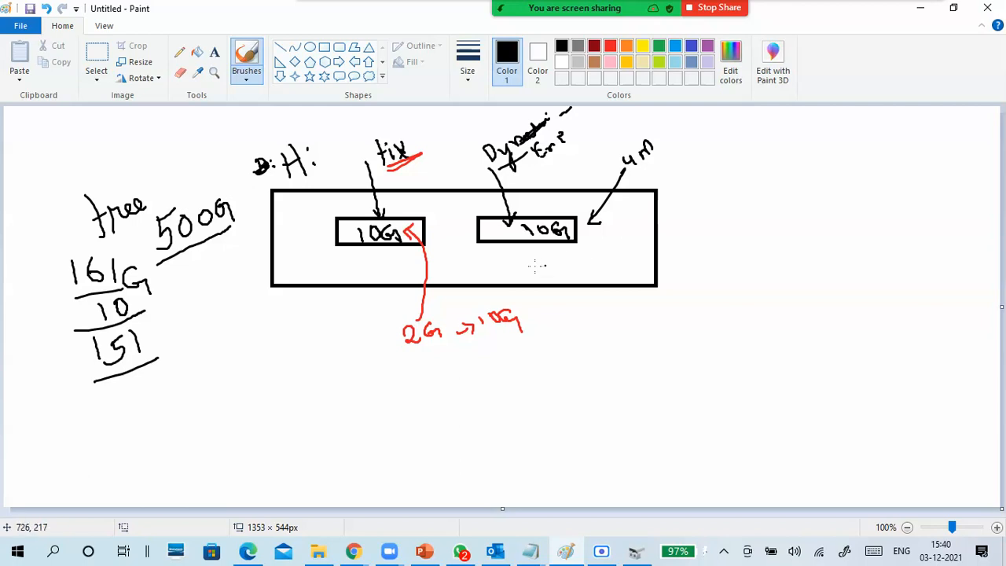
{"action": "mouse_move", "coordinate": [658, 157]}
{"action": "left_mouse_down"}
{"action": "mouse_move", "coordinate": [677, 179]}
{"action": "mouse_move", "coordinate": [689, 167]}
{"action": "mouse_move", "coordinate": [692, 177]}
{"action": "left_mouse_up"}
- In red, draw "2G" with an arrow into the second rectangle, and subtract 2 from 151 to get 149 beneath the free-space figures
{"action": "left_click", "coordinate": [610, 47]}
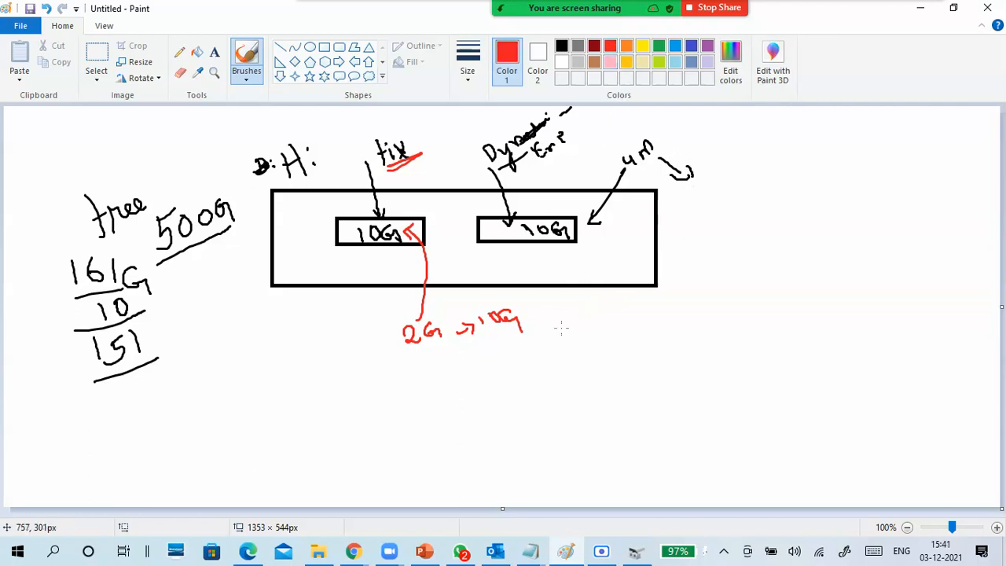
{"action": "mouse_move", "coordinate": [119, 399]}
{"action": "left_mouse_down"}
{"action": "mouse_move", "coordinate": [124, 412]}
{"action": "mouse_move", "coordinate": [145, 405]}
{"action": "mouse_move", "coordinate": [159, 381]}
{"action": "mouse_move", "coordinate": [166, 398]}
{"action": "left_mouse_up"}
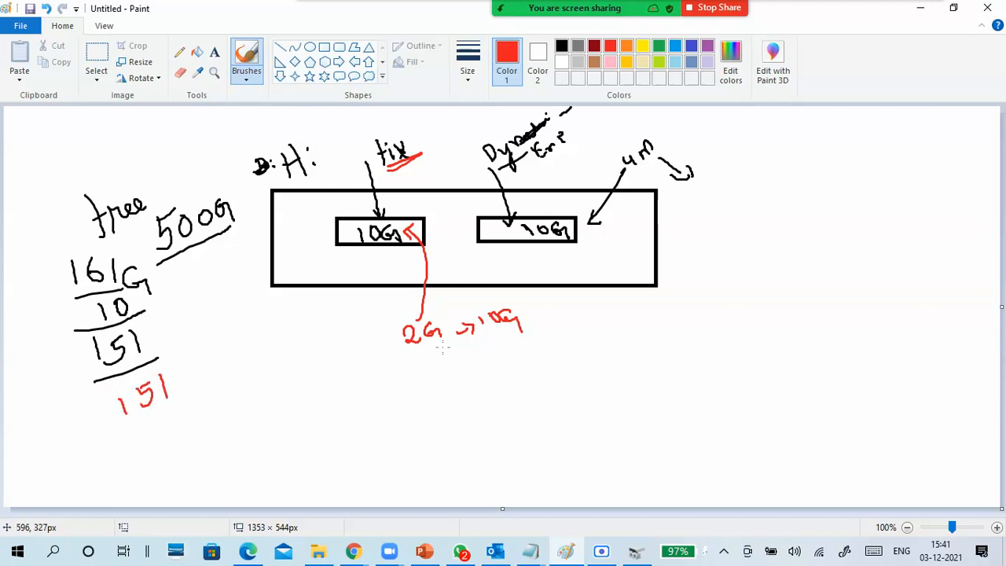
{"action": "left_click_drag", "start_coordinate": [163, 339], "coordinate": [173, 335]}
{"action": "mouse_move", "coordinate": [576, 328]}
{"action": "left_mouse_down"}
{"action": "mouse_move", "coordinate": [583, 346]}
{"action": "mouse_move", "coordinate": [623, 338]}
{"action": "mouse_move", "coordinate": [552, 244]}
{"action": "mouse_move", "coordinate": [559, 238]}
{"action": "left_mouse_up"}
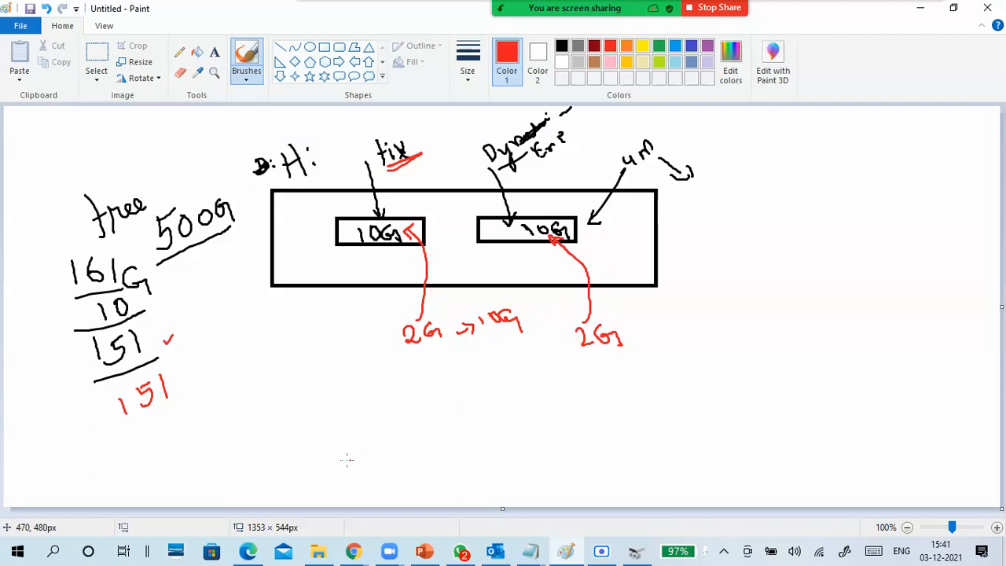
{"action": "mouse_move", "coordinate": [168, 414]}
{"action": "left_mouse_down"}
{"action": "mouse_move", "coordinate": [179, 418]}
{"action": "mouse_move", "coordinate": [173, 428]}
{"action": "mouse_move", "coordinate": [187, 424]}
{"action": "left_mouse_up"}
{"action": "mouse_move", "coordinate": [172, 456]}
{"action": "left_mouse_down"}
{"action": "mouse_move", "coordinate": [187, 469]}
{"action": "mouse_move", "coordinate": [217, 434]}
{"action": "mouse_move", "coordinate": [210, 451]}
{"action": "left_mouse_up"}
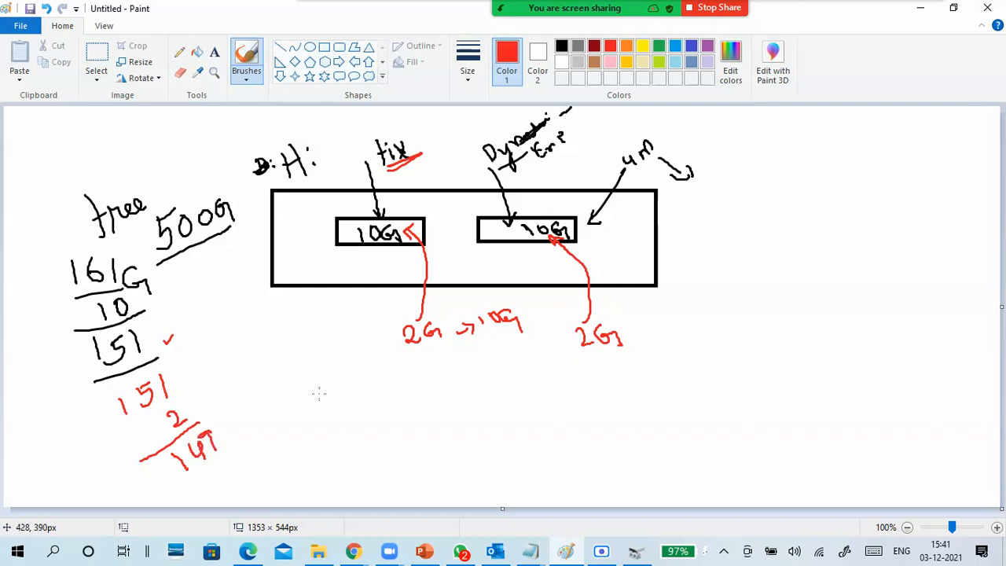
- Add "+1G" under the second 2G and "148" under 149, and circle the second rectangle's 10G and its Dynamic label
{"action": "mouse_move", "coordinate": [564, 376]}
{"action": "left_mouse_down"}
{"action": "mouse_move", "coordinate": [586, 368]}
{"action": "mouse_move", "coordinate": [580, 383]}
{"action": "mouse_move", "coordinate": [638, 385]}
{"action": "left_mouse_up"}
{"action": "mouse_move", "coordinate": [214, 473]}
{"action": "left_mouse_down"}
{"action": "mouse_move", "coordinate": [240, 485]}
{"action": "mouse_move", "coordinate": [249, 468]}
{"action": "mouse_move", "coordinate": [260, 481]}
{"action": "mouse_move", "coordinate": [251, 462]}
{"action": "left_mouse_up"}
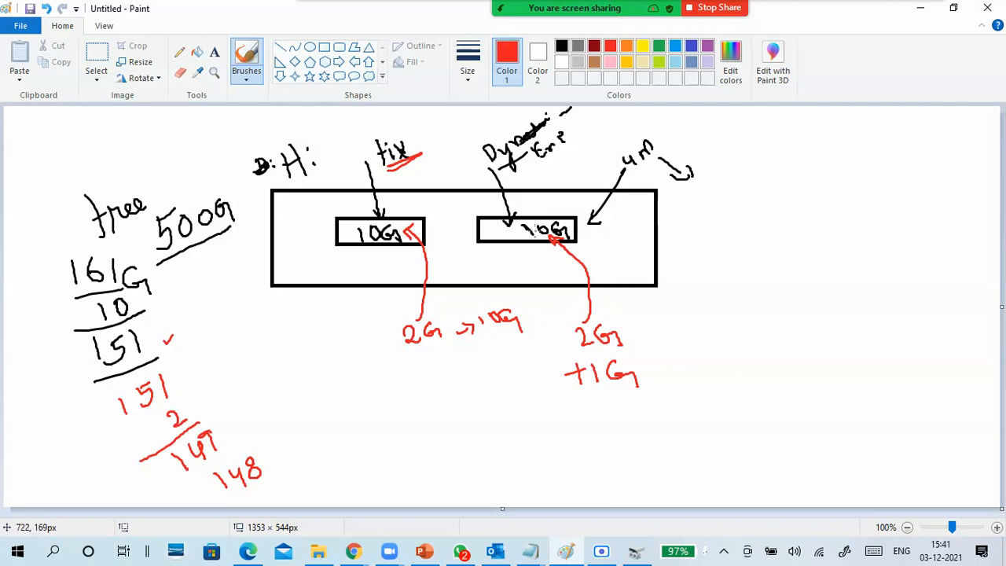
{"action": "mouse_move", "coordinate": [530, 226]}
{"action": "left_mouse_down"}
{"action": "mouse_move", "coordinate": [525, 219]}
{"action": "mouse_move", "coordinate": [521, 242]}
{"action": "mouse_move", "coordinate": [575, 239]}
{"action": "mouse_move", "coordinate": [540, 211]}
{"action": "mouse_move", "coordinate": [531, 217]}
{"action": "left_mouse_up"}
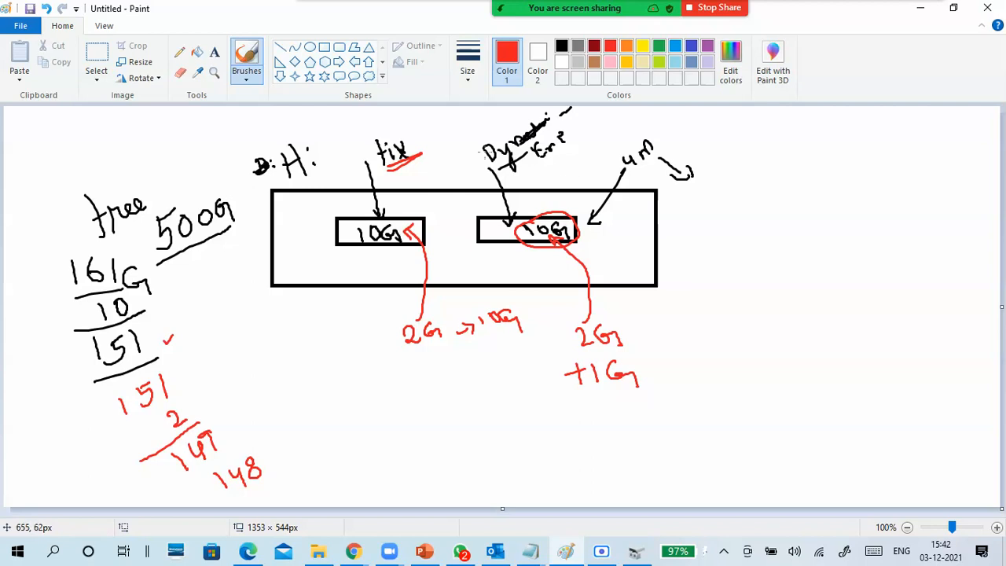
{"action": "mouse_move", "coordinate": [510, 136]}
{"action": "left_mouse_down"}
{"action": "mouse_move", "coordinate": [469, 161]}
{"action": "mouse_move", "coordinate": [564, 164]}
{"action": "mouse_move", "coordinate": [529, 124]}
{"action": "mouse_move", "coordinate": [509, 134]}
{"action": "left_mouse_up"}
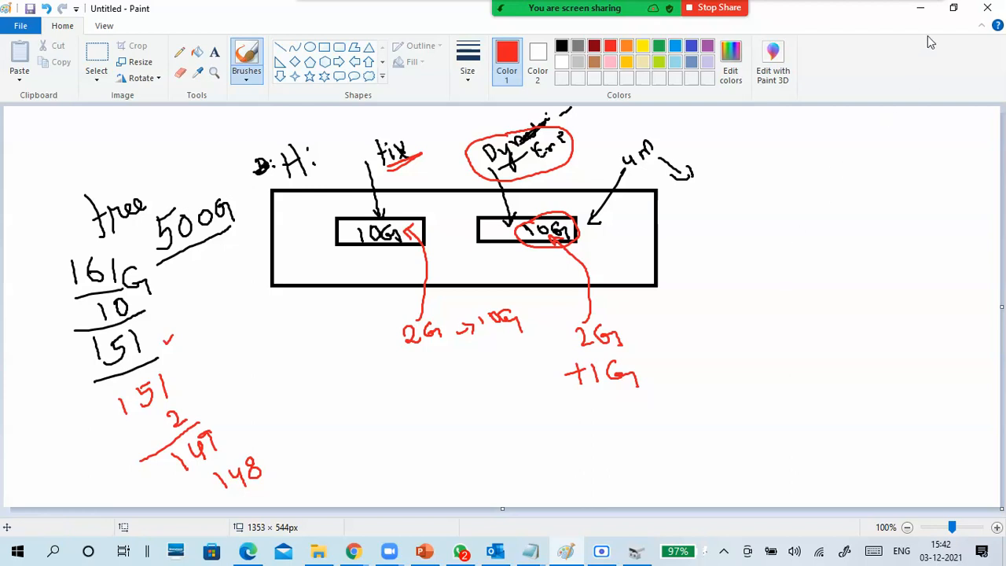
- Return to Disk Management, cancel the open virtual hard disk dialog, and restore the window to a smaller size over the slides
{"action": "left_click", "coordinate": [920, 8]}
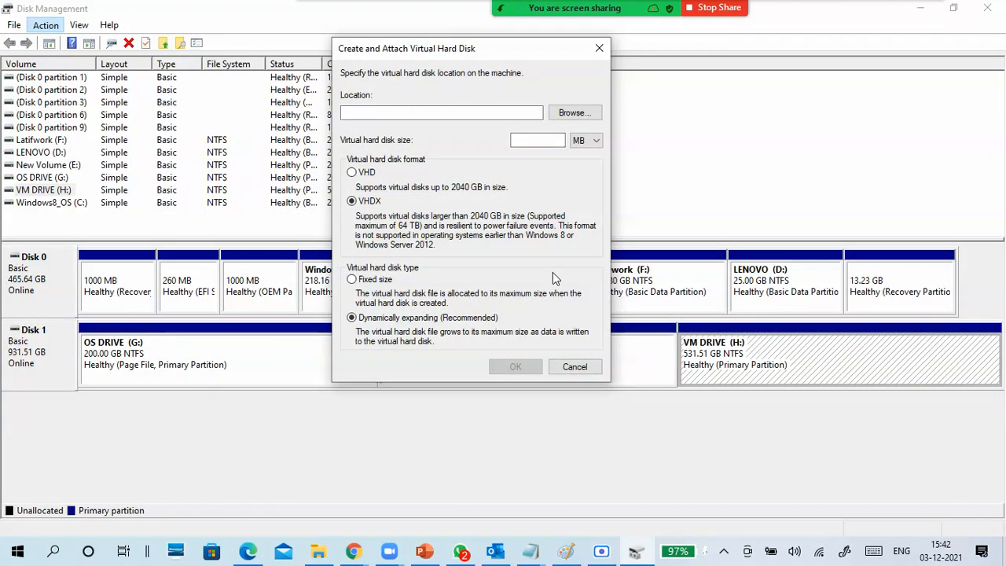
{"action": "left_click", "coordinate": [572, 367]}
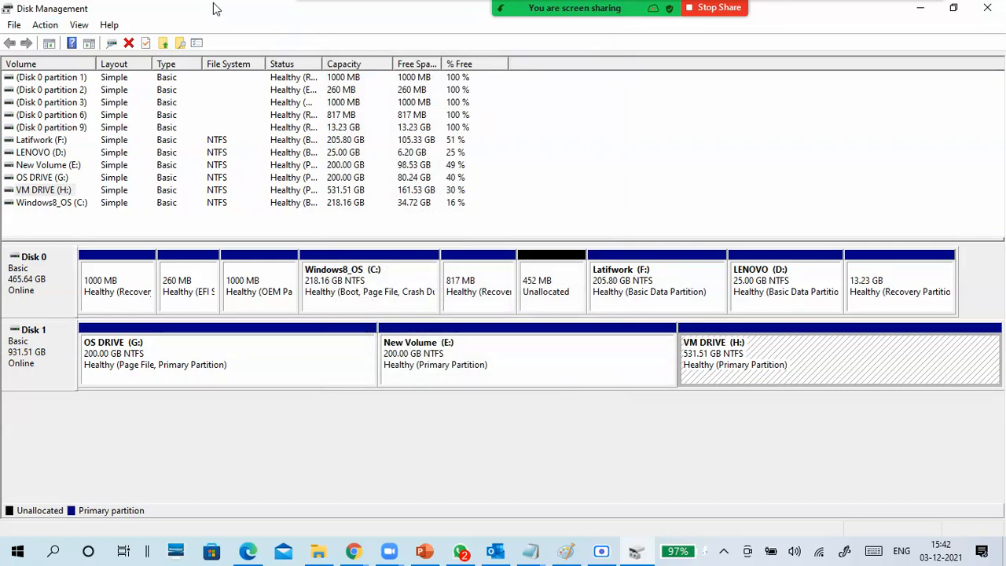
{"action": "left_click", "coordinate": [46, 24]}
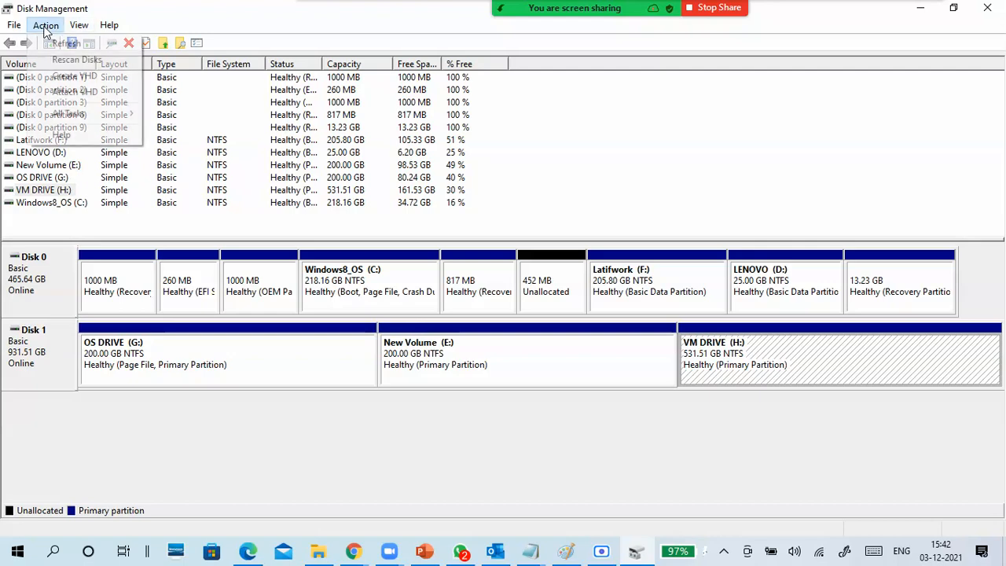
{"action": "left_click_drag", "start_coordinate": [184, 15], "coordinate": [356, 53]}
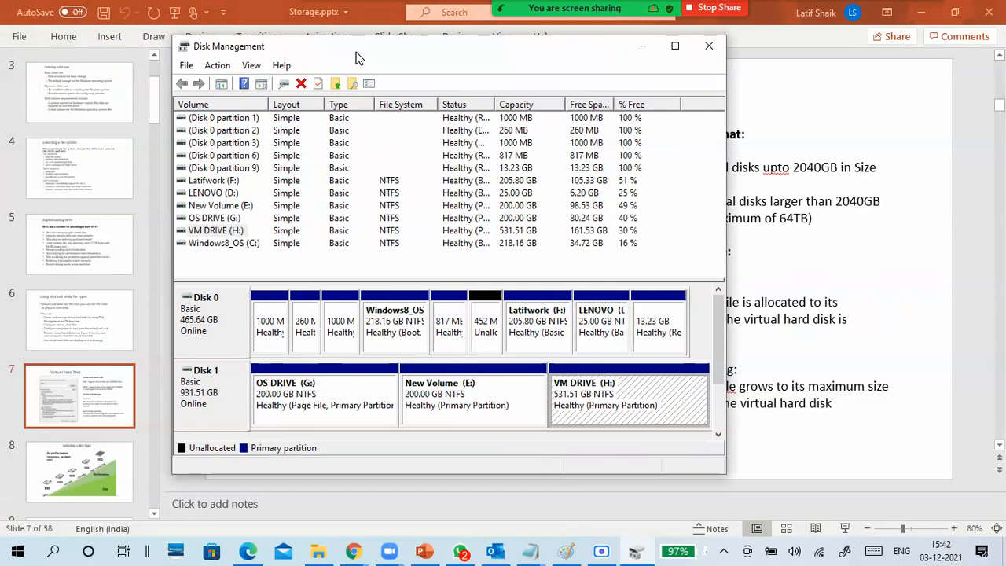
- Start creating a new virtual hard disk with VHDX format, fixed size type, and a size of 10 GB
{"action": "left_click", "coordinate": [218, 66]}
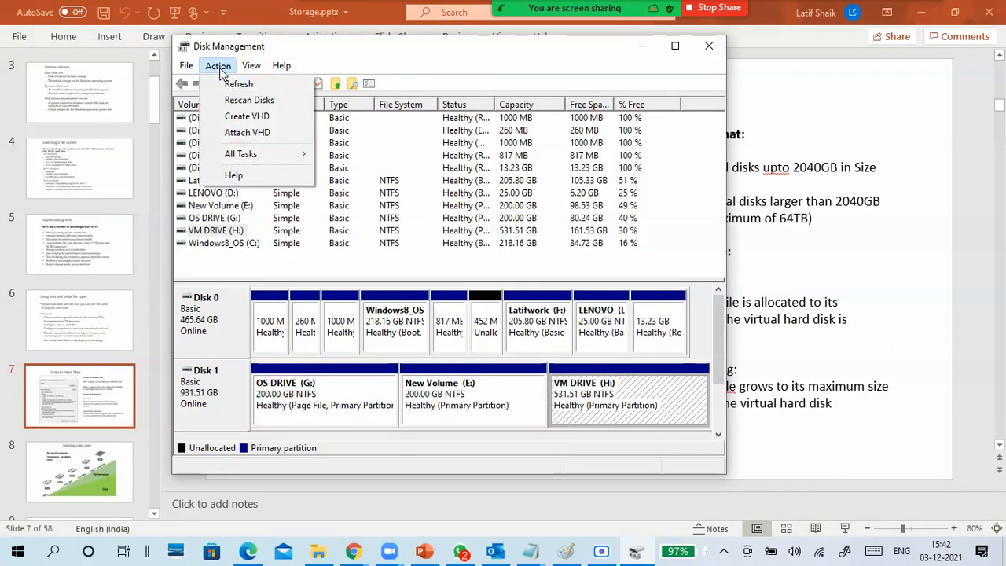
{"action": "left_click", "coordinate": [235, 117]}
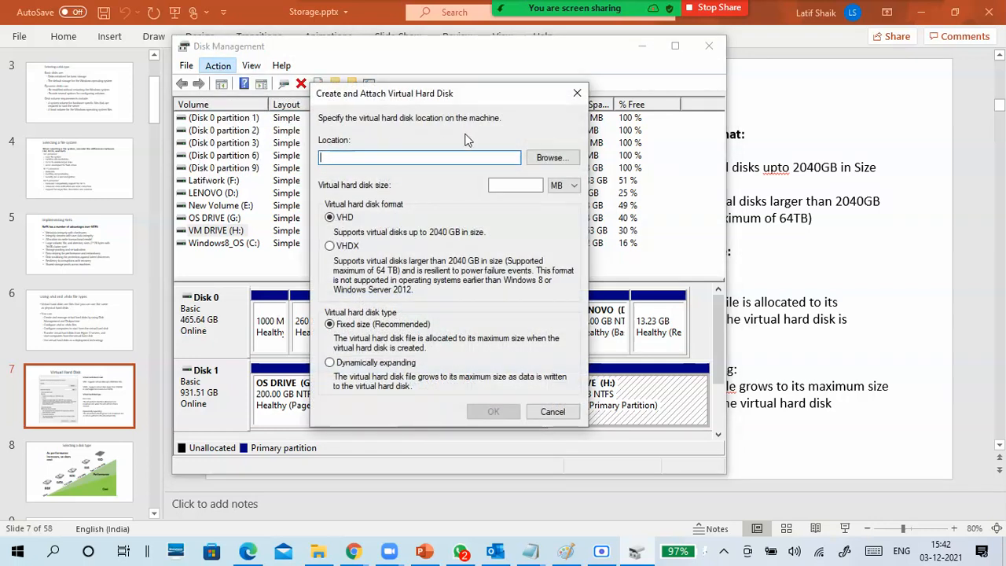
{"action": "left_click", "coordinate": [346, 247]}
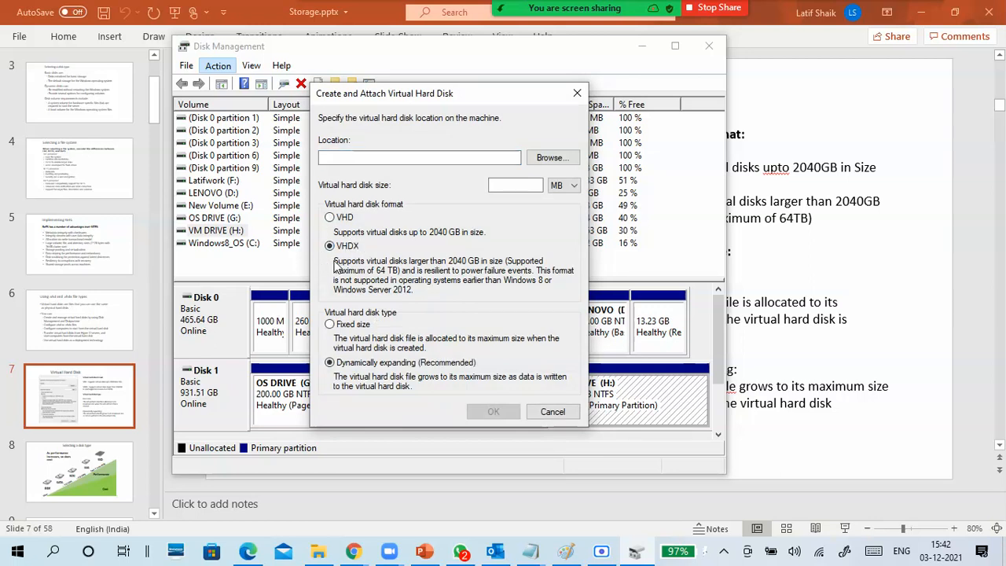
{"action": "left_click", "coordinate": [341, 220]}
{"action": "left_click", "coordinate": [346, 247]}
{"action": "left_click", "coordinate": [360, 325]}
{"action": "left_click", "coordinate": [563, 185]}
{"action": "left_click", "coordinate": [559, 208]}
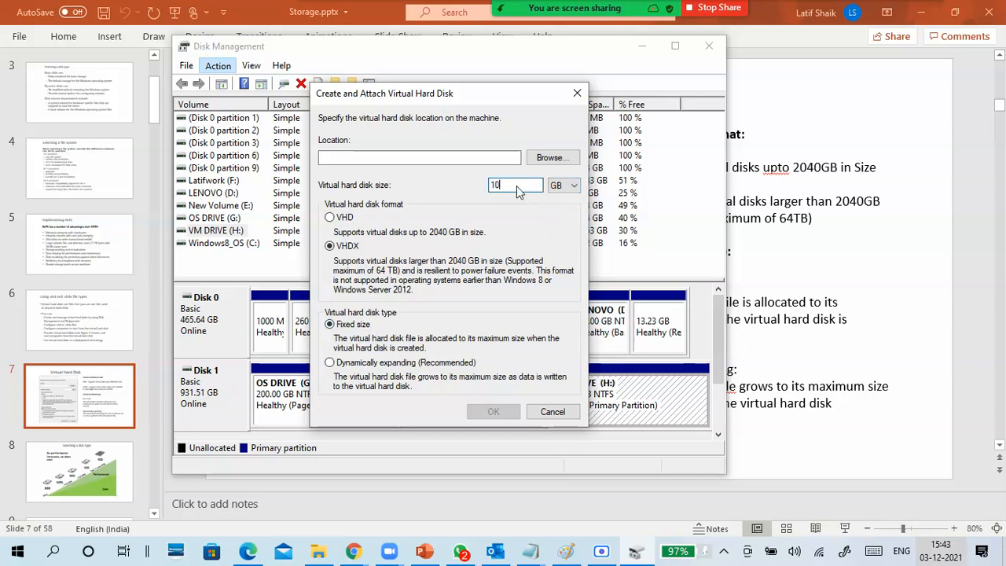
- Browse for the virtual hard disk's location and select VM DRIVE (H:) under This PC
{"action": "left_click", "coordinate": [464, 158]}
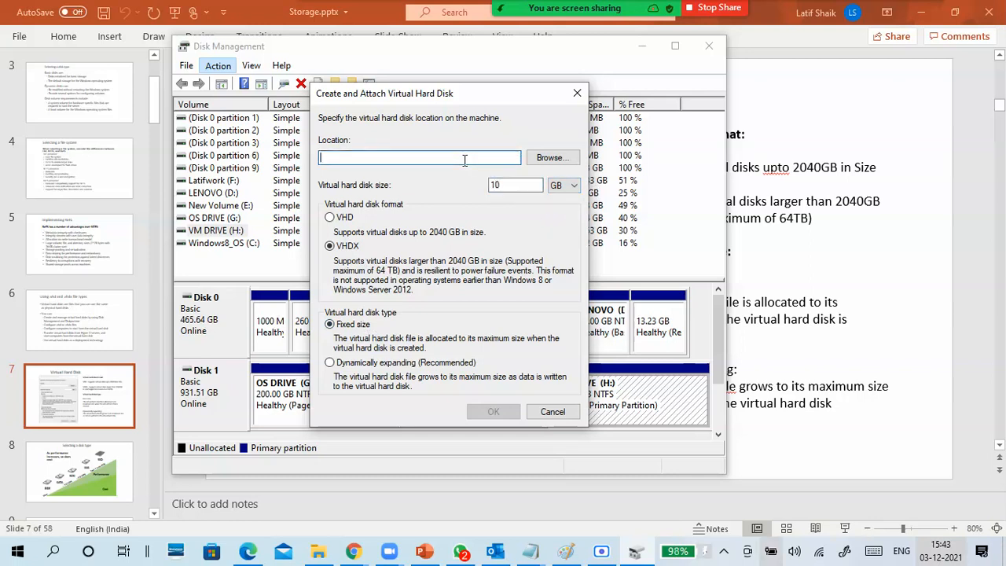
{"action": "left_click", "coordinate": [551, 161]}
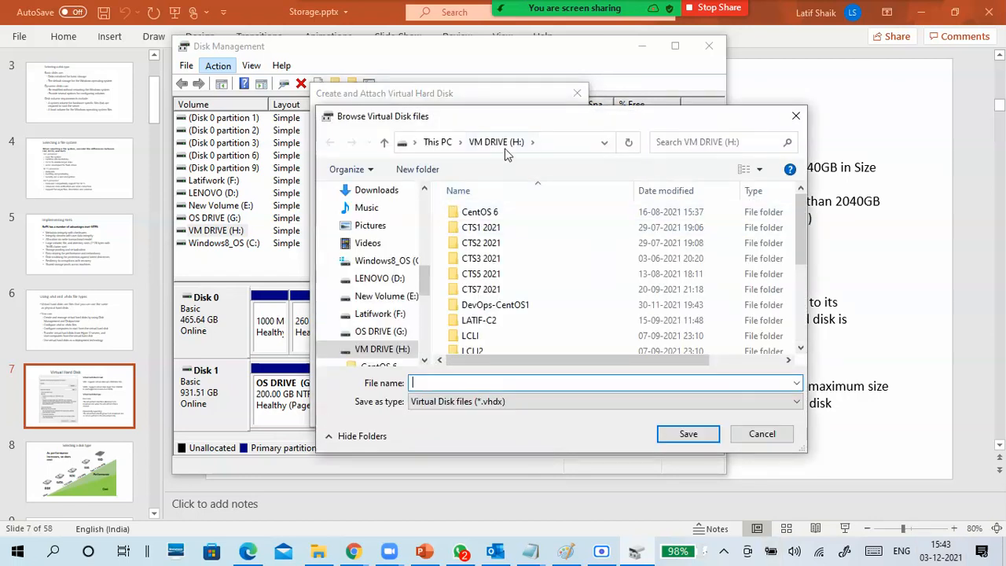
{"action": "scroll", "coordinate": [422, 283], "scroll_direction": "down", "scroll_amount": 3}
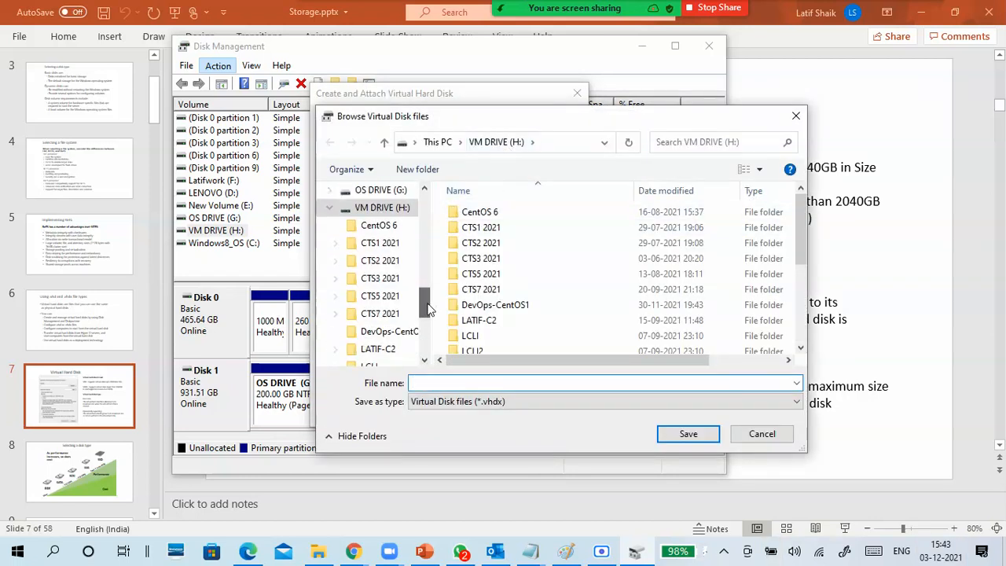
{"action": "left_click", "coordinate": [387, 209]}
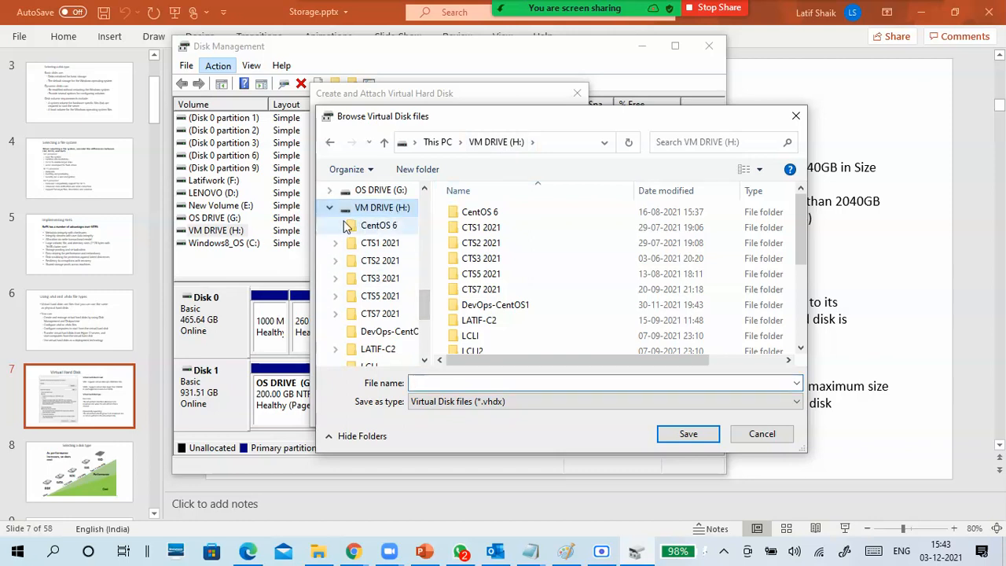
{"action": "left_click", "coordinate": [330, 208]}
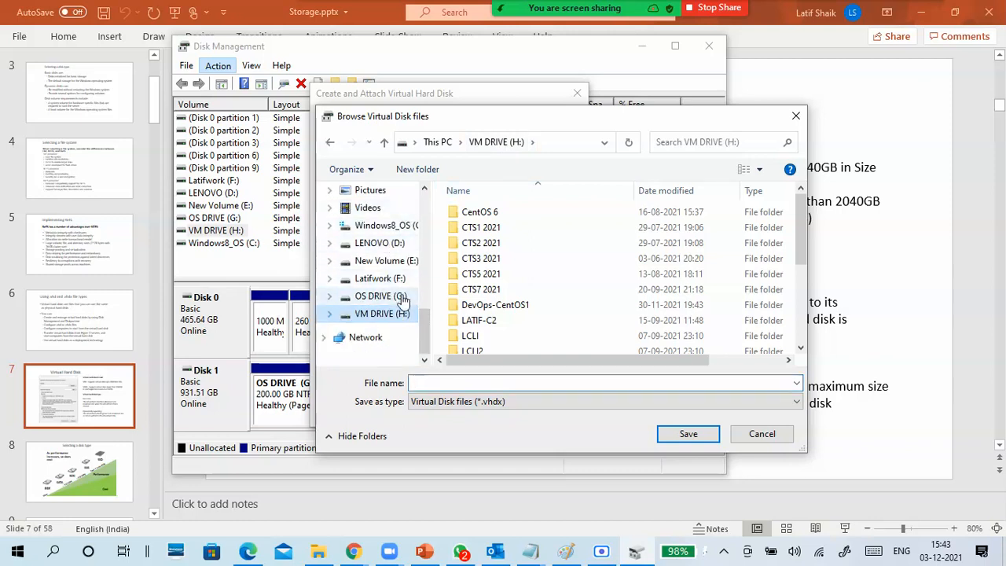
{"action": "scroll", "coordinate": [401, 290], "scroll_direction": "up", "scroll_amount": 3}
{"action": "scroll", "coordinate": [401, 285], "scroll_direction": "up", "scroll_amount": 1}
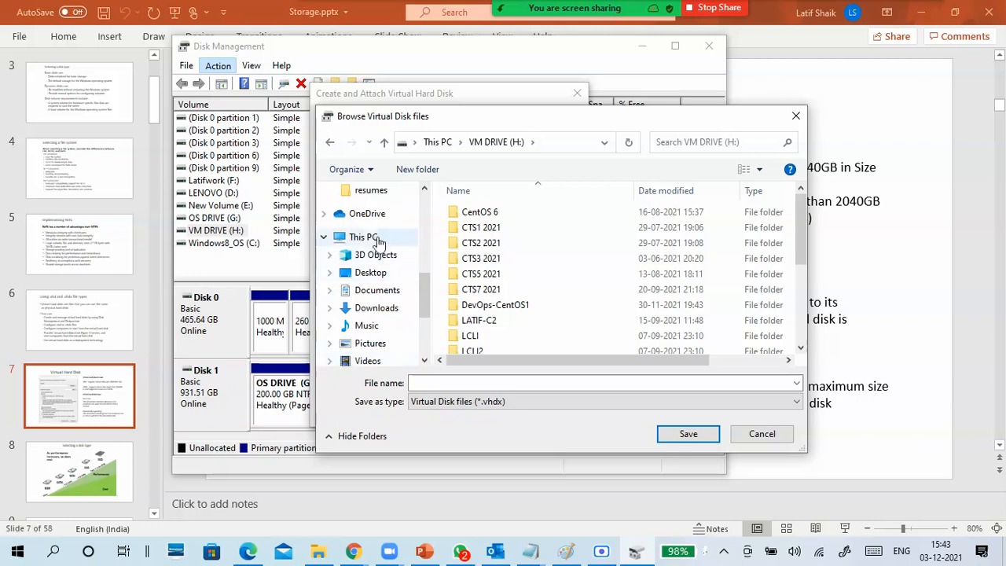
{"action": "left_click", "coordinate": [372, 237]}
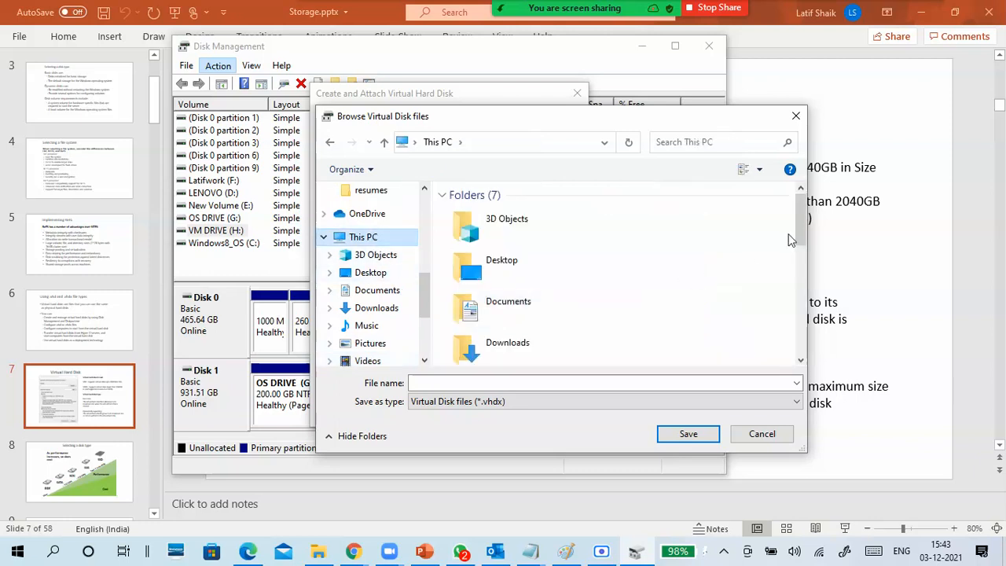
{"action": "left_click_drag", "start_coordinate": [800, 201], "coordinate": [797, 357]}
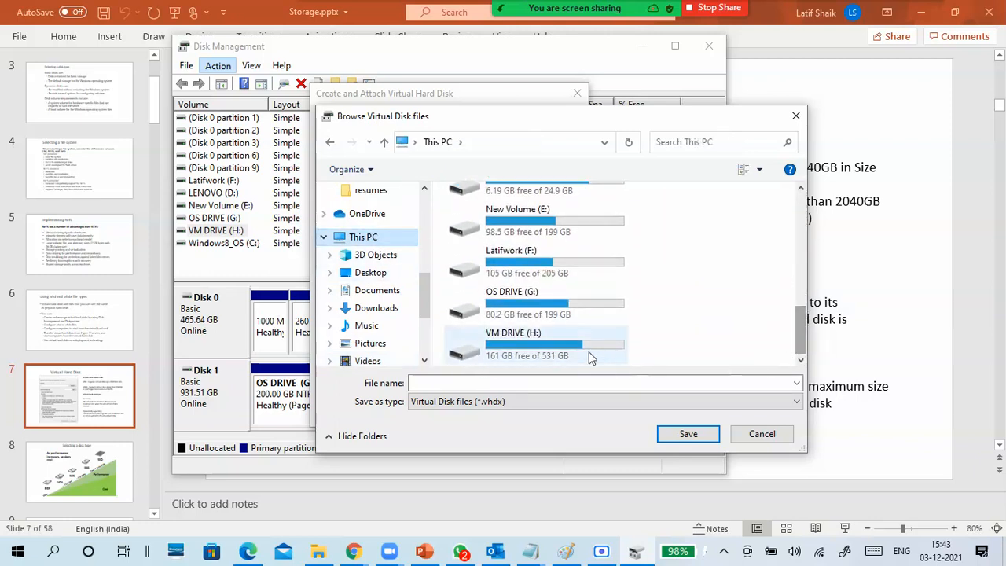
{"action": "left_click", "coordinate": [542, 354]}
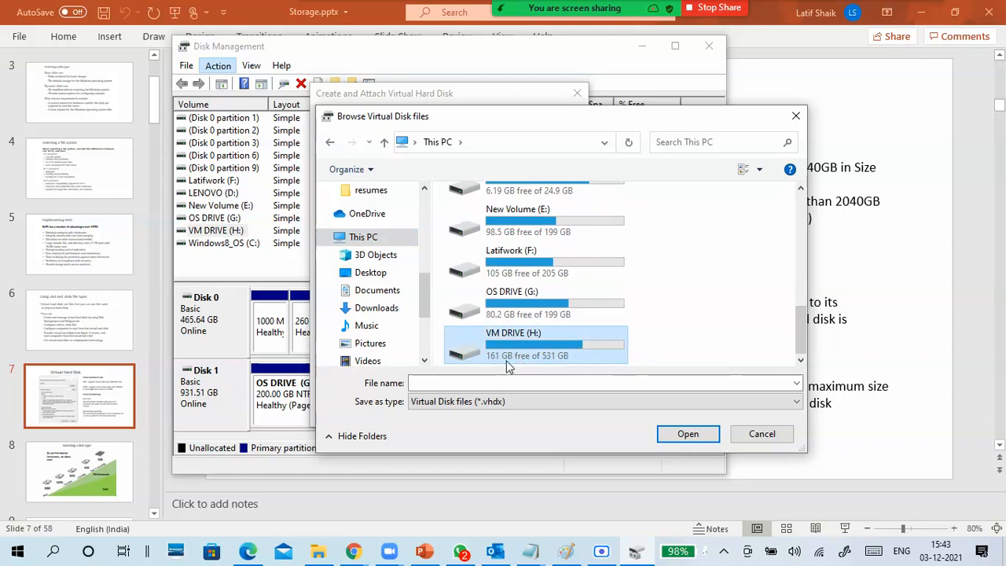
- Name the virtual disk file "CTS8 fixed disk" and open VM DRIVE (H:) as its folder
{"action": "left_click", "coordinate": [507, 383]}
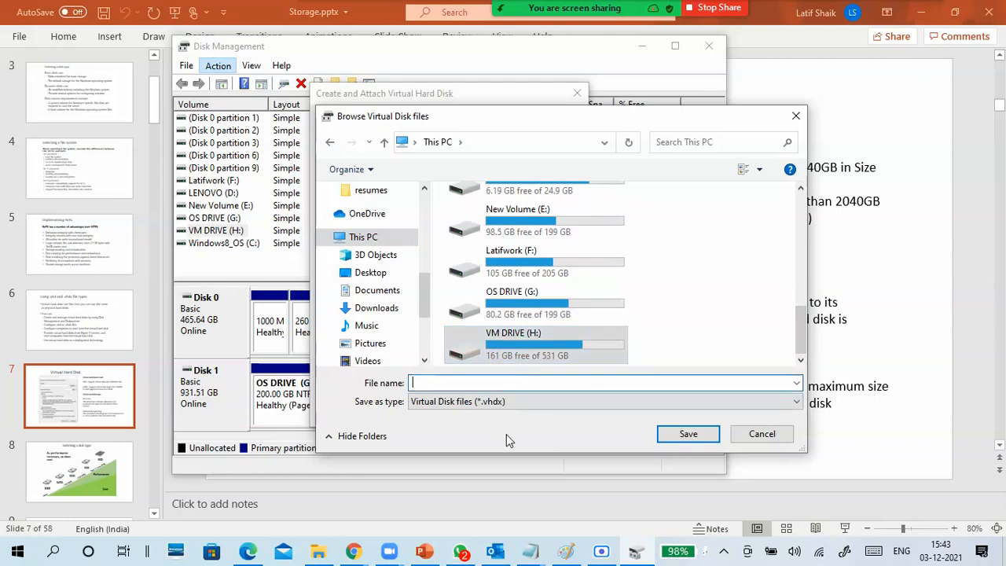
{"action": "type", "text": "CTS8 fi"}
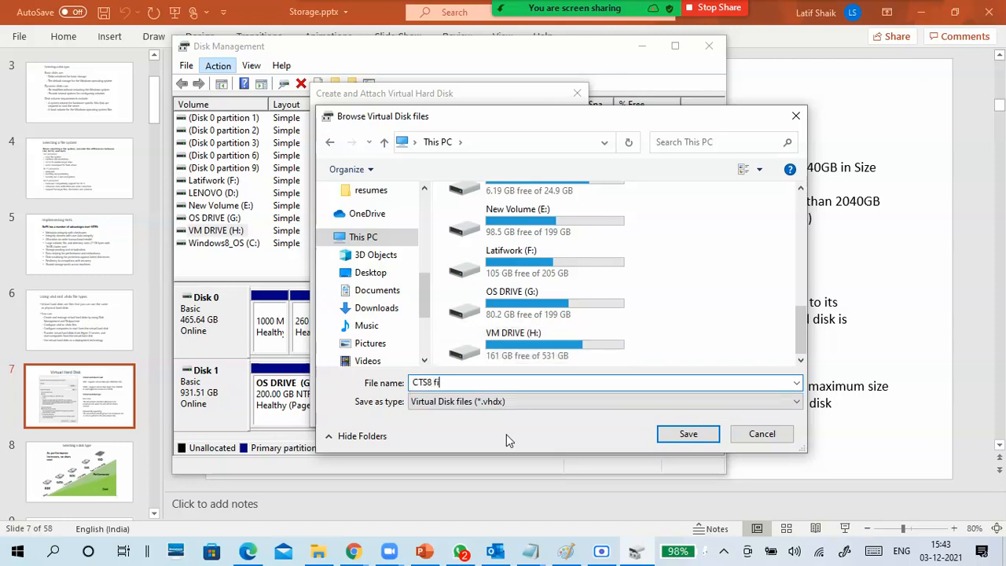
{"action": "type", "text": "xed disk"}
{"action": "left_click", "coordinate": [577, 358]}
{"action": "double_click", "coordinate": [575, 352]}
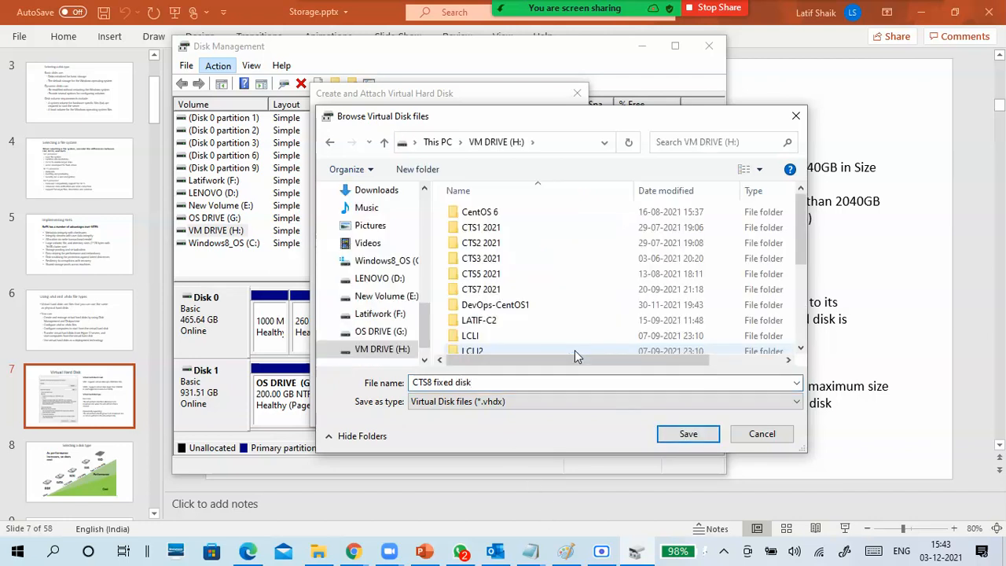
- Save the disk file location on the H: drive and create the 10 GB fixed-size virtual hard disk
{"action": "scroll", "coordinate": [574, 328], "scroll_direction": "down", "scroll_amount": 1}
{"action": "scroll", "coordinate": [573, 327], "scroll_direction": "down", "scroll_amount": 3}
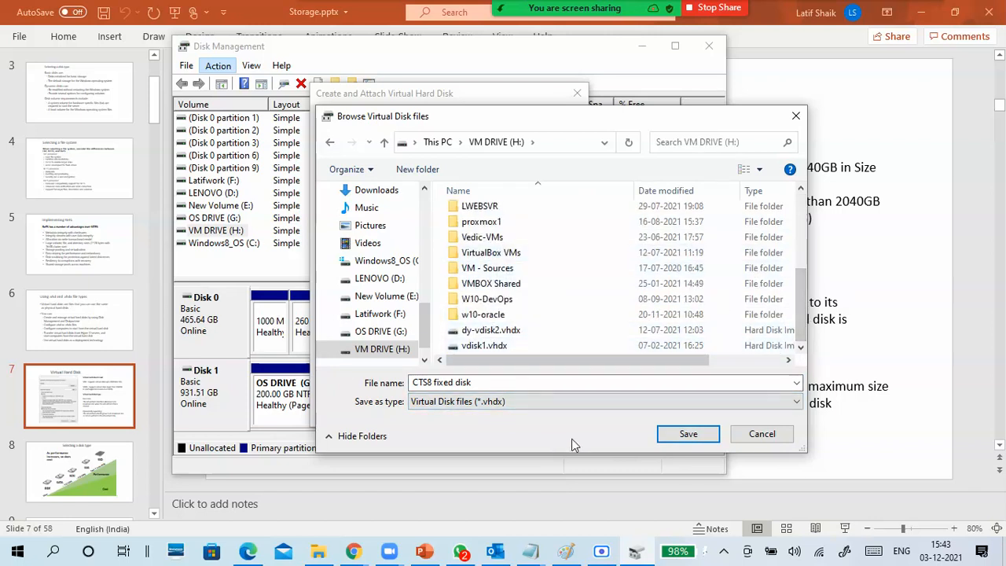
{"action": "left_click", "coordinate": [680, 439]}
{"action": "left_click", "coordinate": [660, 438]}
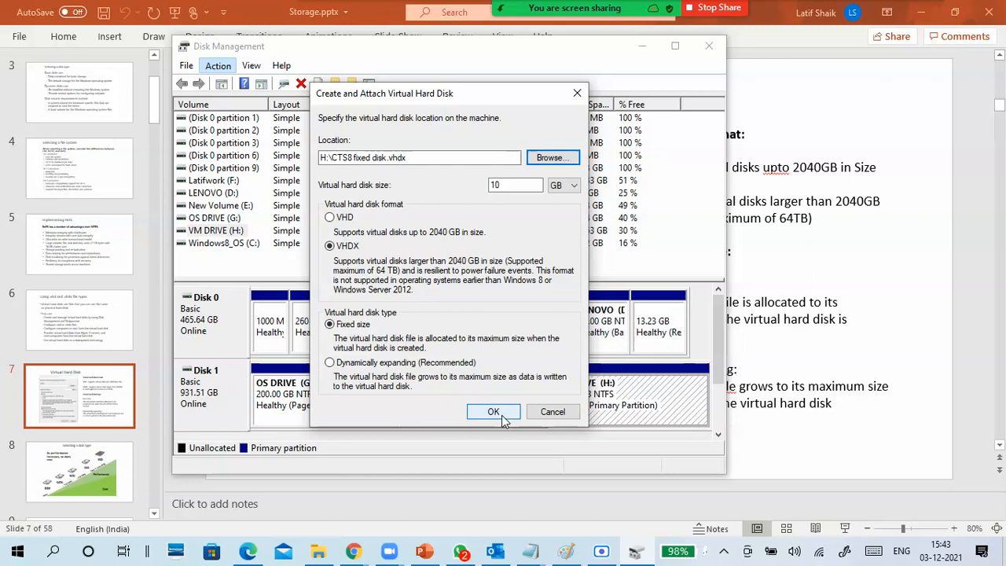
{"action": "left_click", "coordinate": [503, 419]}
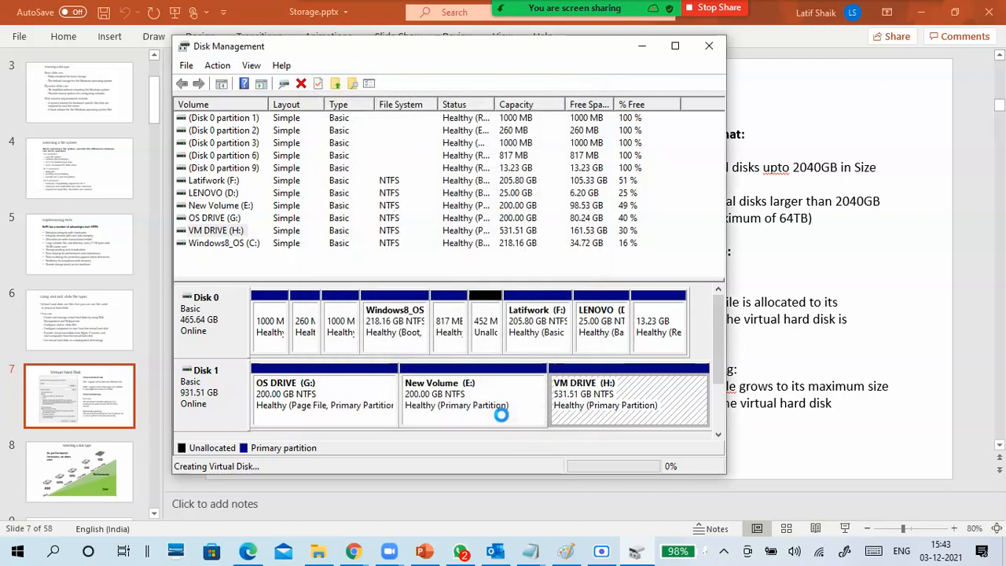
{"action": "left_click", "coordinate": [722, 386]}
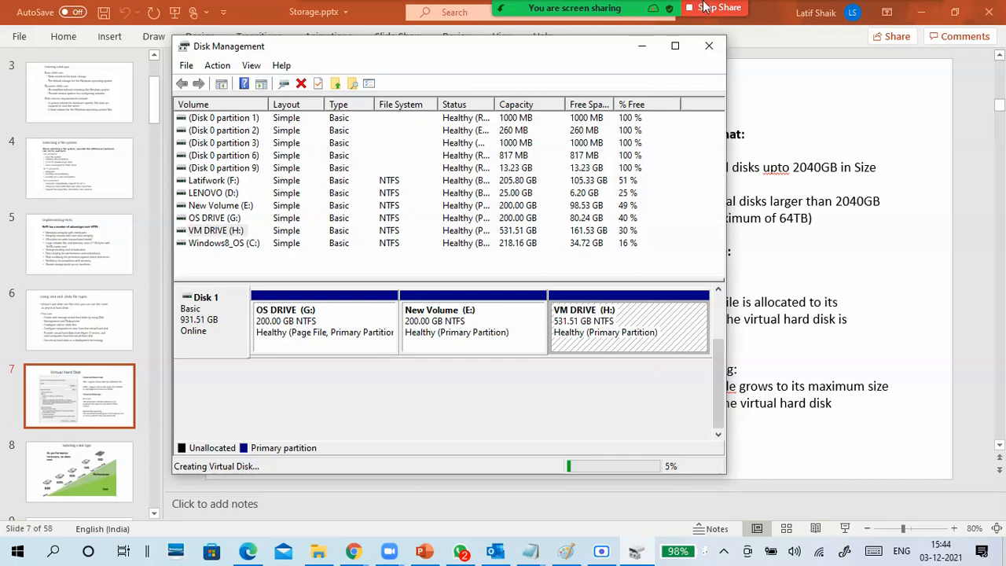
{"action": "left_click", "coordinate": [601, 551]}
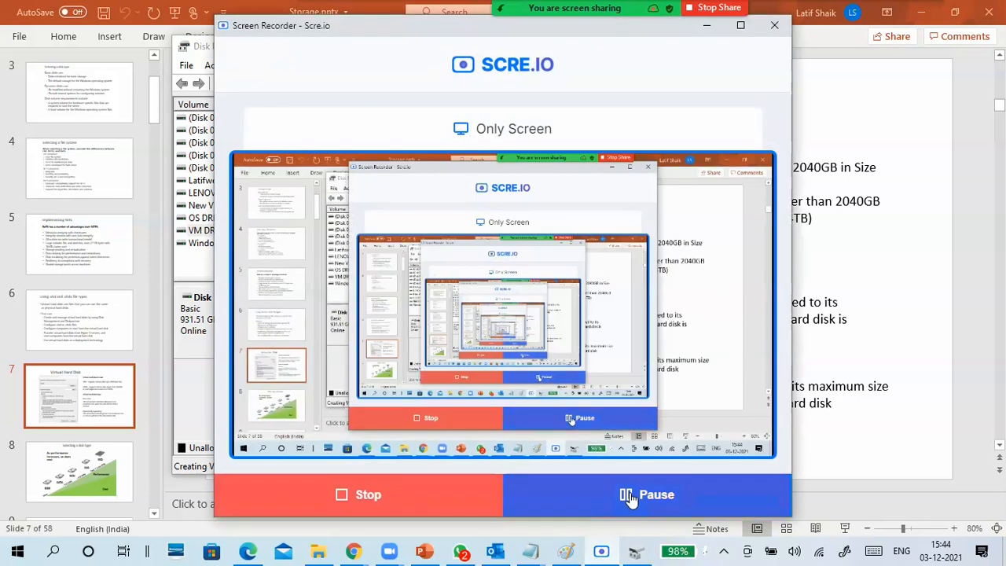
{"action": "left_click", "coordinate": [706, 25]}
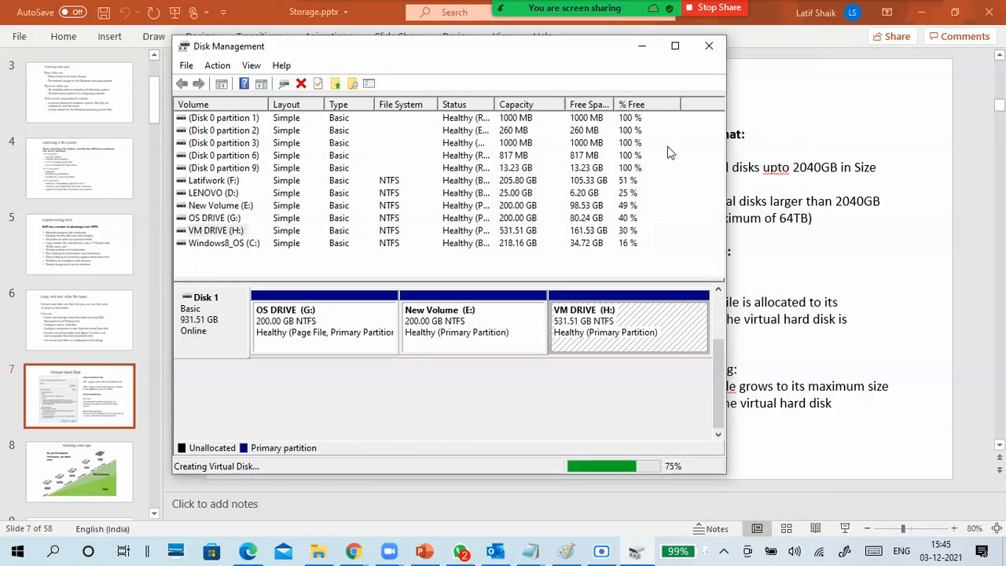
- Maximize the Disk Management window, switch to File Explorer and refresh the drives under This PC
{"action": "left_click", "coordinate": [674, 47]}
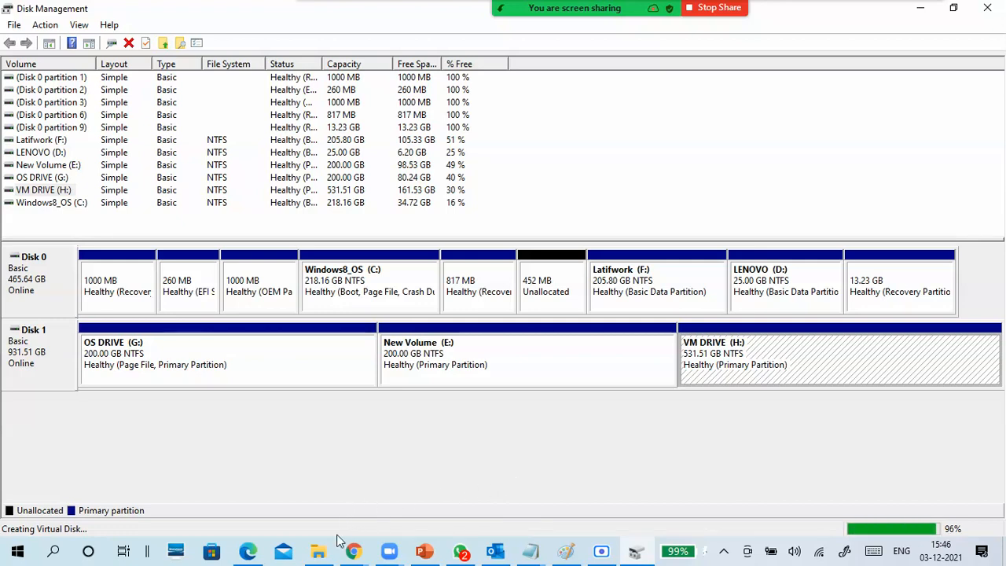
{"action": "left_click", "coordinate": [318, 549]}
{"action": "left_click", "coordinate": [635, 357]}
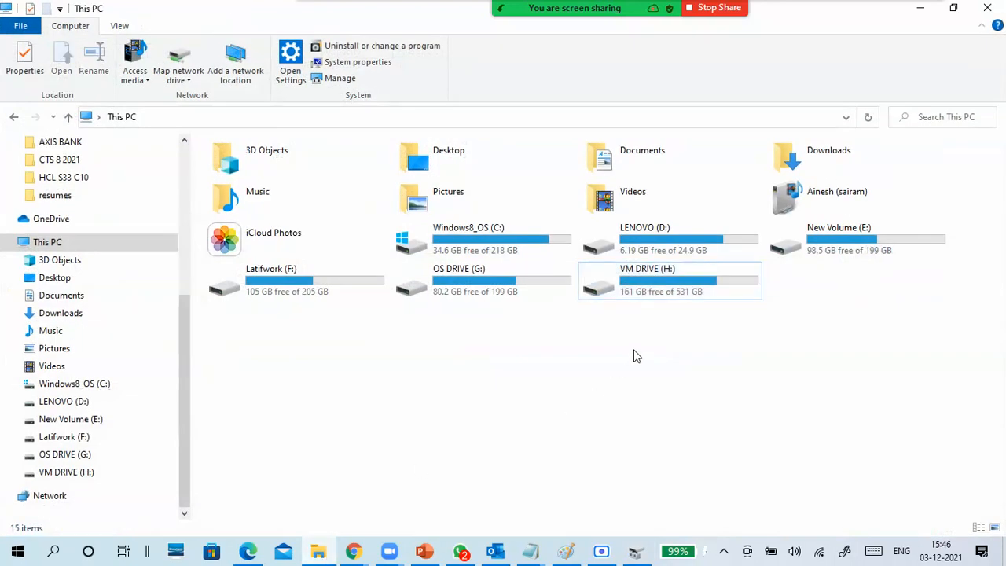
{"action": "right_click", "coordinate": [459, 350]}
{"action": "key", "text": "F5"}
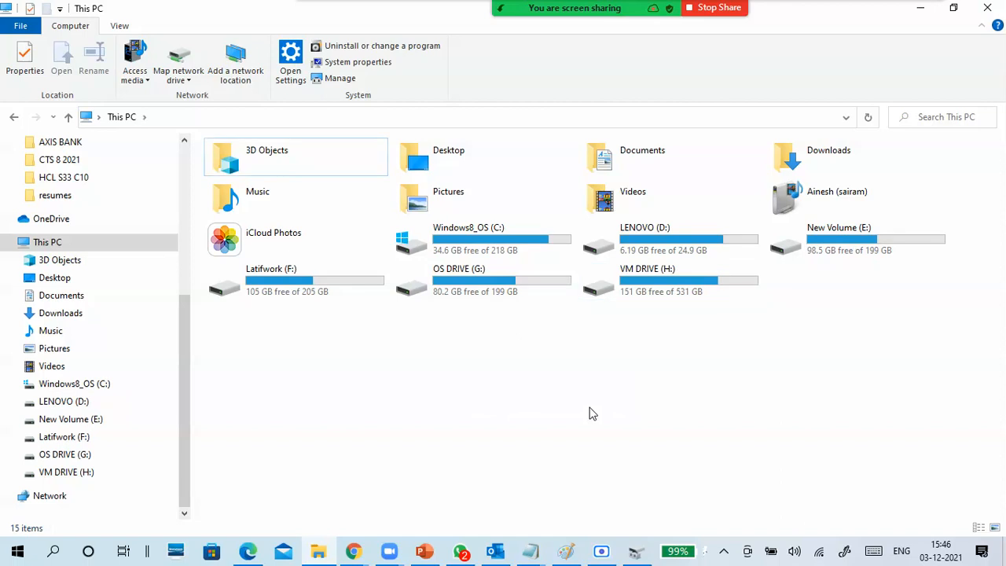
- Check the used and free space of VM DRIVE (H:) in its properties, and close them without changes
{"action": "left_click", "coordinate": [631, 295]}
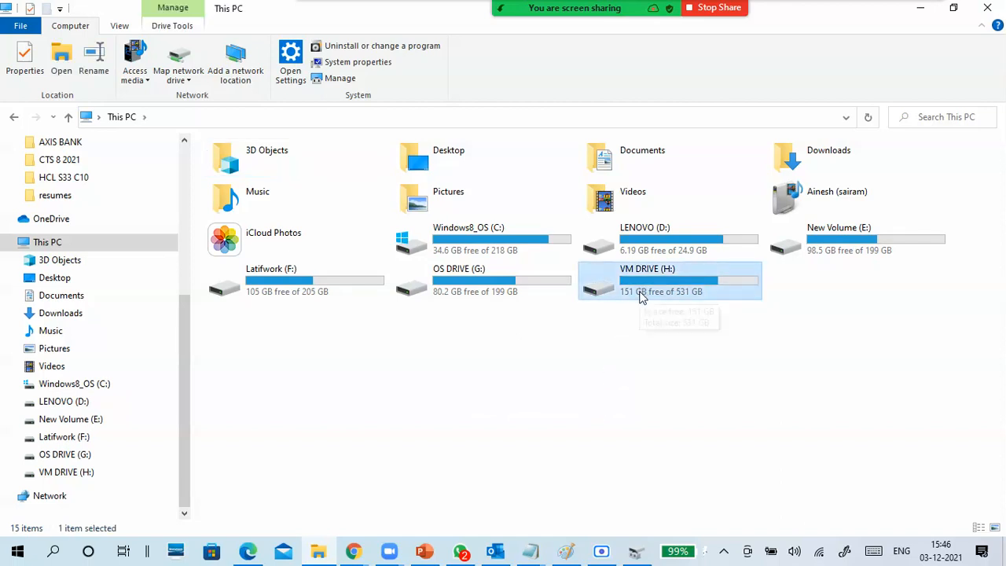
{"action": "right_click", "coordinate": [636, 310]}
{"action": "left_click", "coordinate": [460, 527]}
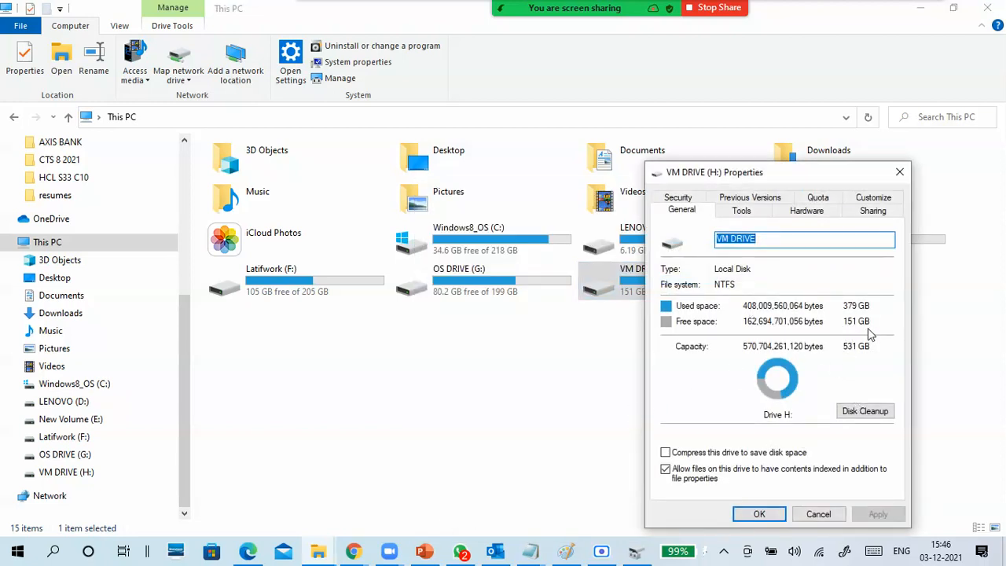
{"action": "left_click", "coordinate": [819, 513]}
- Open VM DRIVE (H:) and select the CTS8 fixed disk.vhdx file
{"action": "left_click", "coordinate": [684, 311]}
{"action": "double_click", "coordinate": [678, 285]}
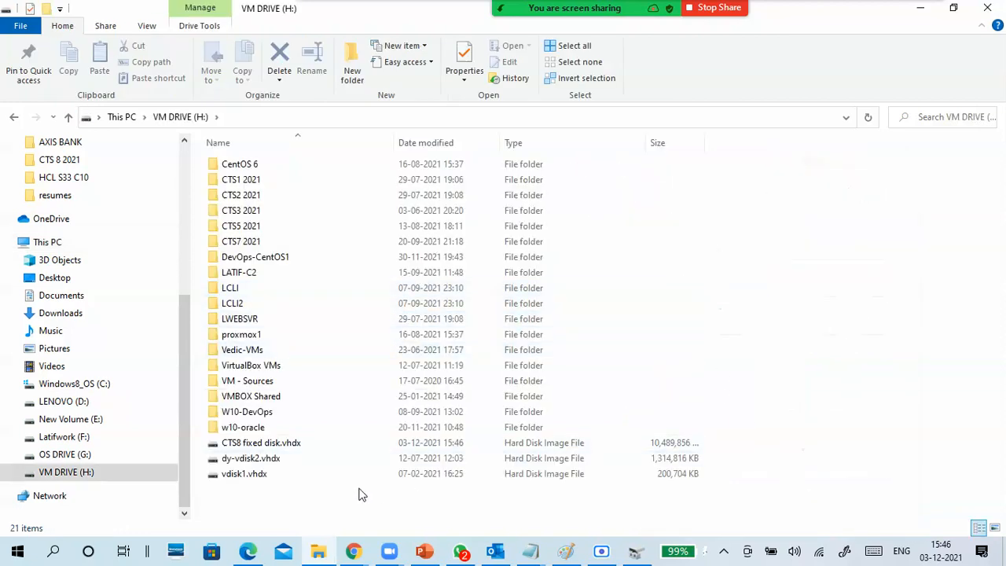
{"action": "left_click", "coordinate": [300, 446]}
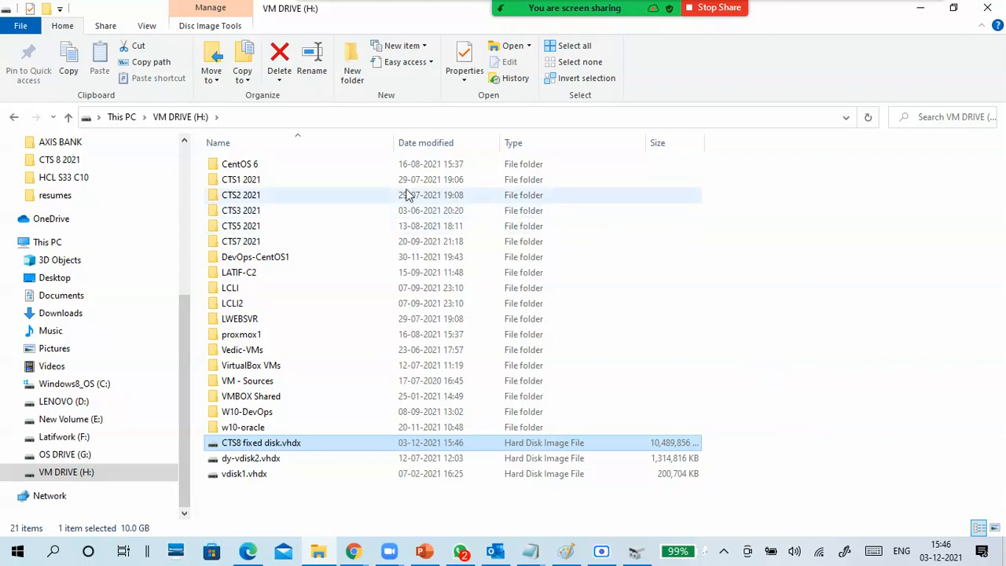
- Sort the contents of VM DRIVE (H:) by type and filter them to Hard Disk Image File only
{"action": "left_click", "coordinate": [552, 146]}
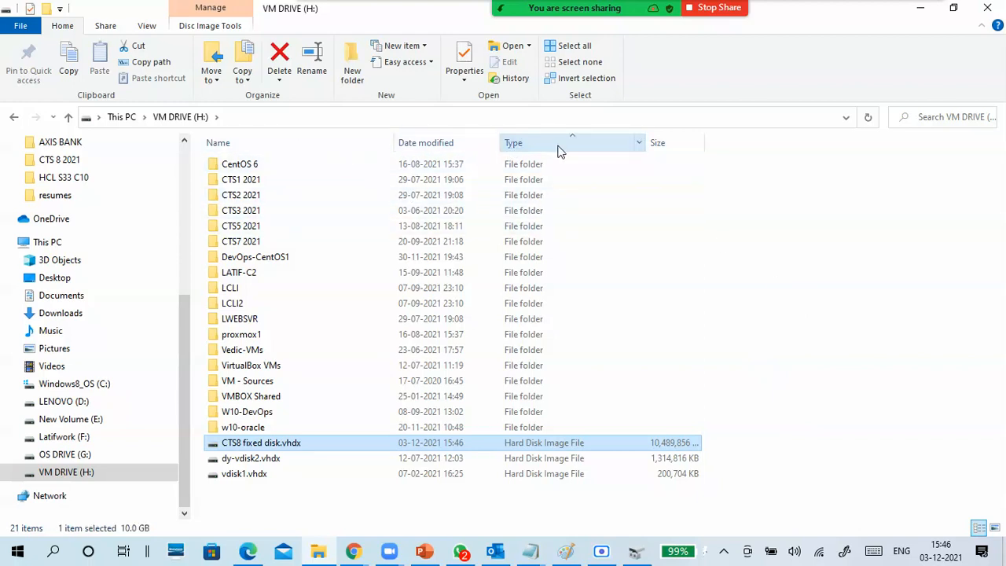
{"action": "left_click", "coordinate": [640, 146]}
{"action": "left_click", "coordinate": [644, 177]}
{"action": "left_click", "coordinate": [631, 304]}
{"action": "left_click", "coordinate": [668, 168]}
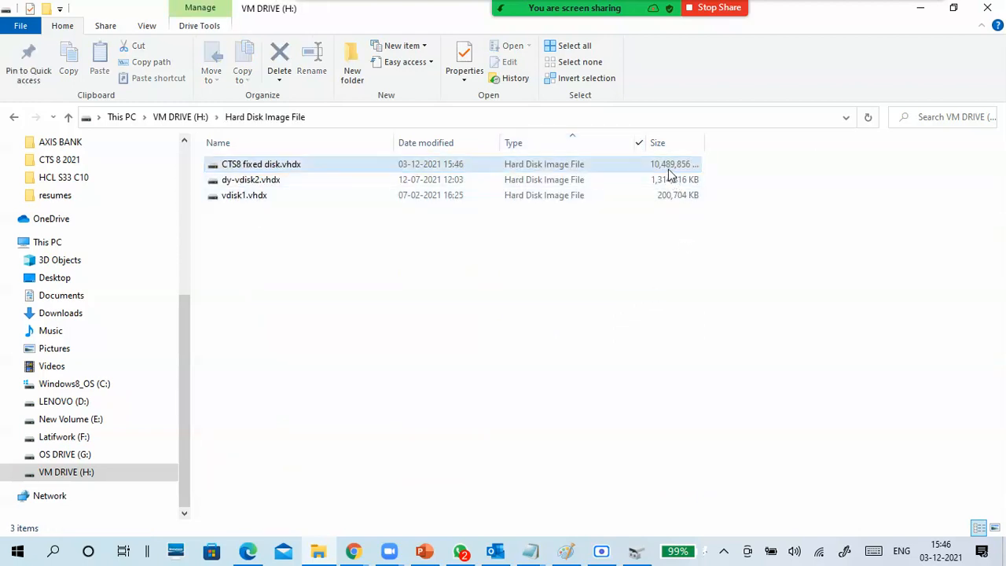
- Widen the Size column to show full file sizes and select CTS8 fixed disk.vhdx
{"action": "mouse_move", "coordinate": [705, 140]}
{"action": "left_mouse_down"}
{"action": "mouse_move", "coordinate": [770, 142]}
{"action": "mouse_move", "coordinate": [723, 146]}
{"action": "left_mouse_up"}
{"action": "left_click", "coordinate": [610, 270]}
{"action": "left_click", "coordinate": [328, 173]}
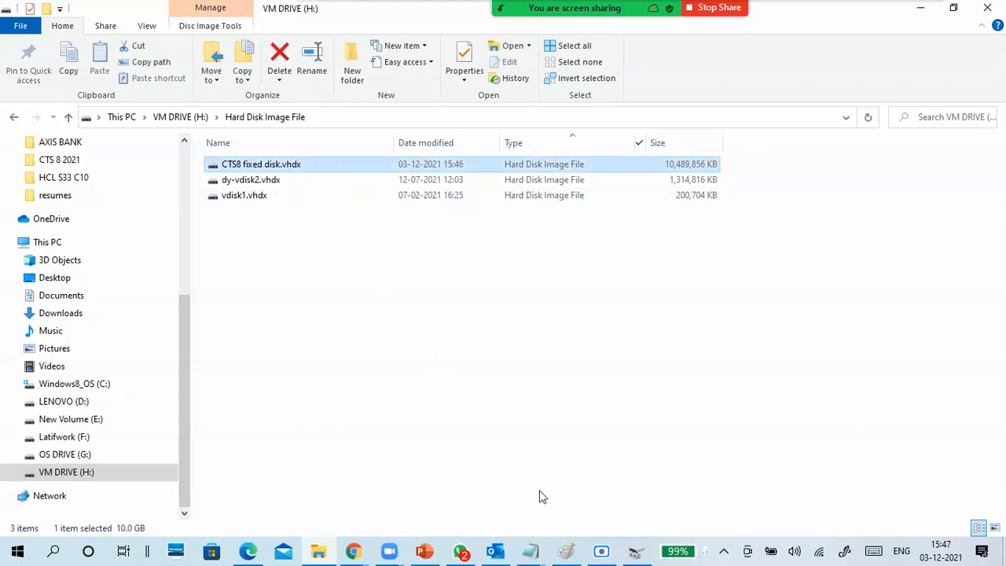
- Switch to Disk Management and initialize Disk 2 with the GPT (GUID Partition Table) partition style
{"action": "left_click", "coordinate": [636, 551]}
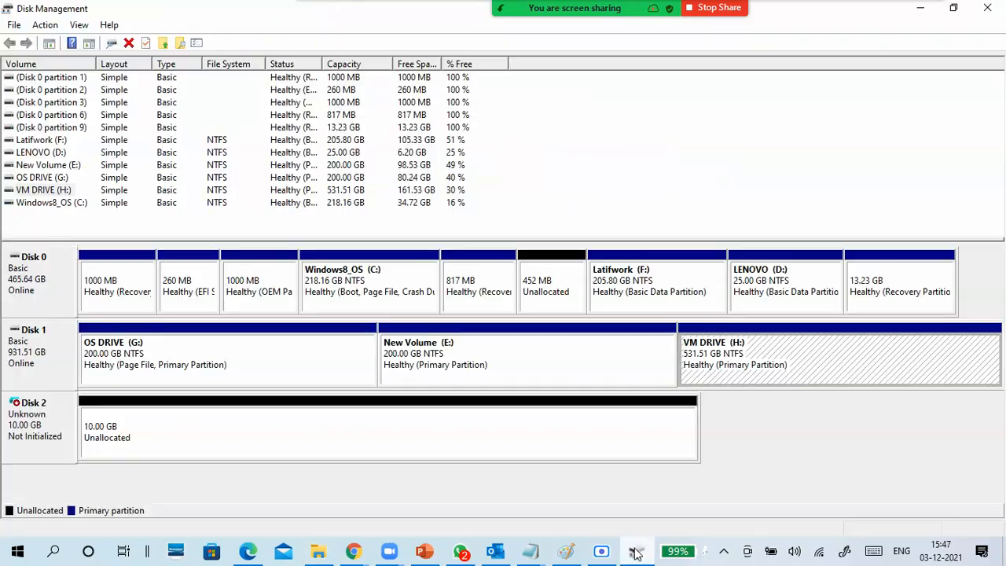
{"action": "left_click", "coordinate": [41, 425]}
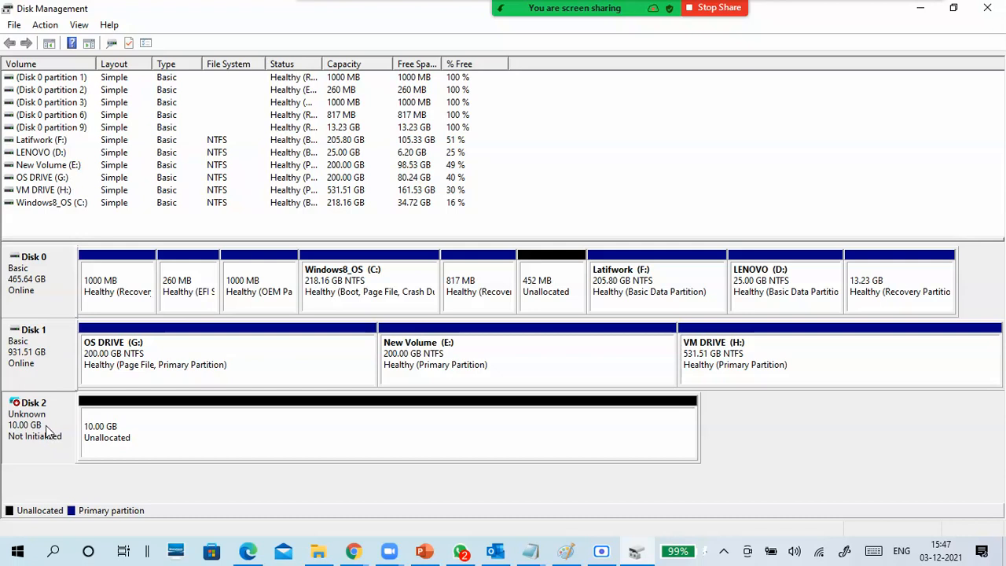
{"action": "right_click", "coordinate": [46, 426]}
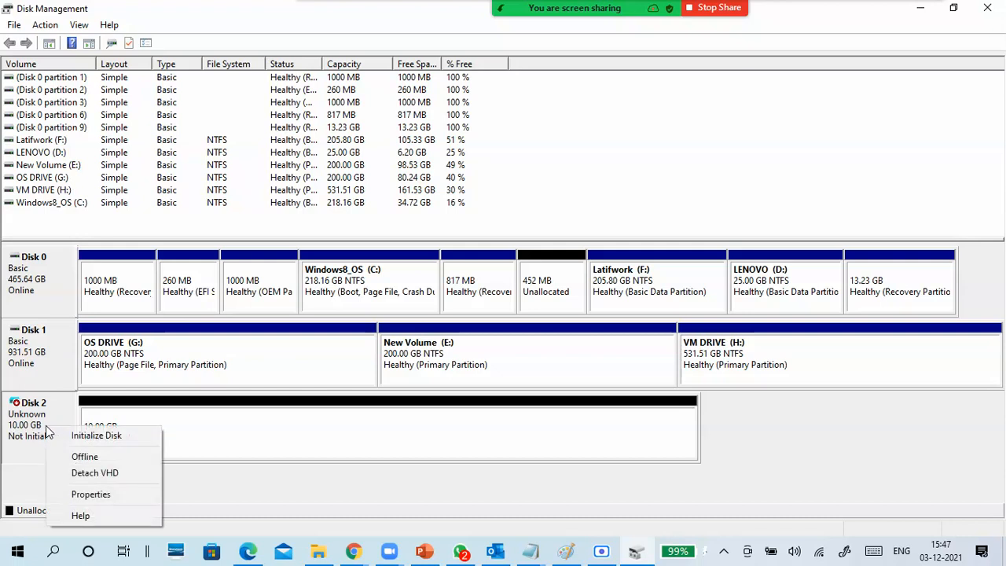
{"action": "left_click", "coordinate": [120, 436]}
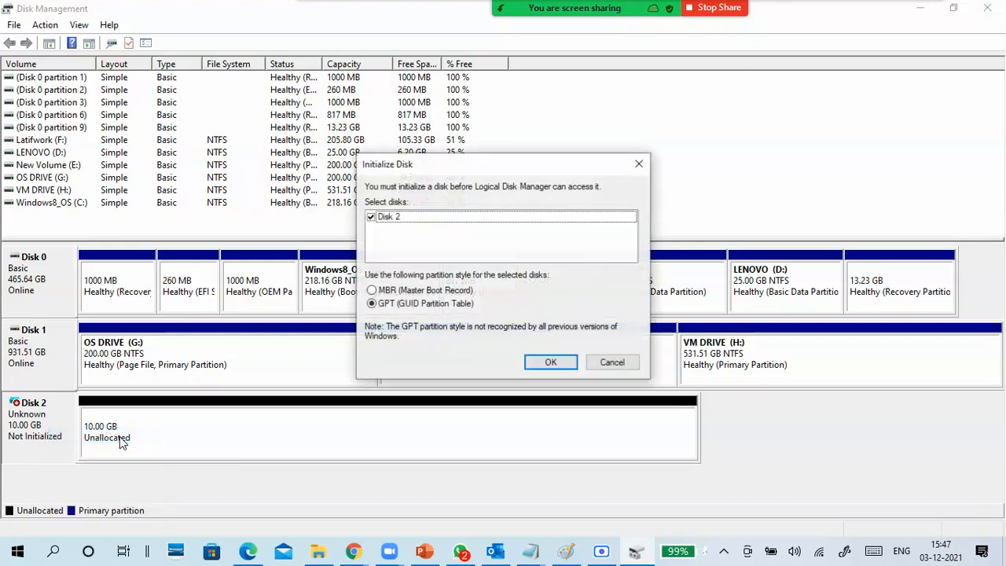
{"action": "left_click", "coordinate": [409, 292]}
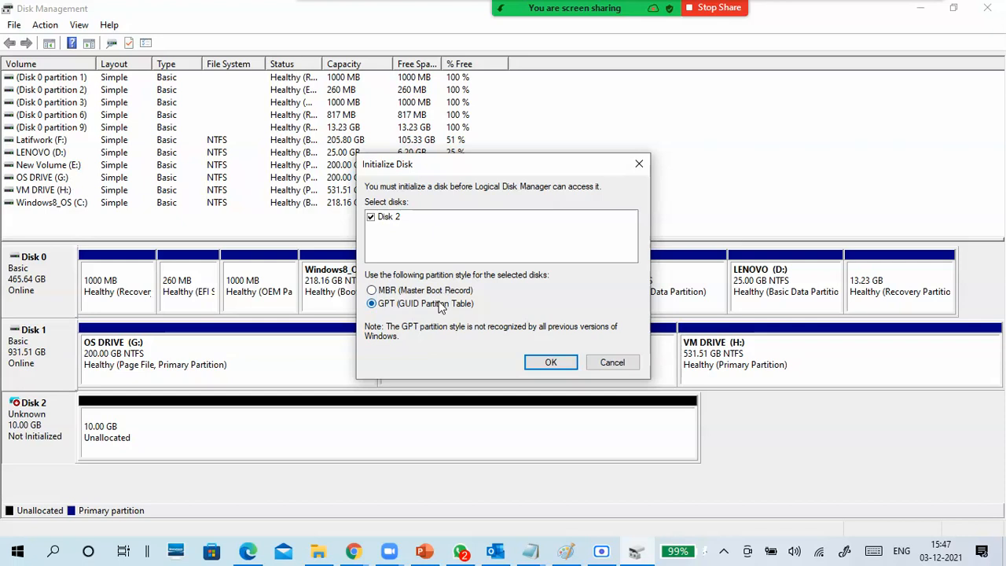
{"action": "left_click", "coordinate": [462, 291]}
{"action": "left_click", "coordinate": [441, 305]}
{"action": "left_click", "coordinate": [546, 360]}
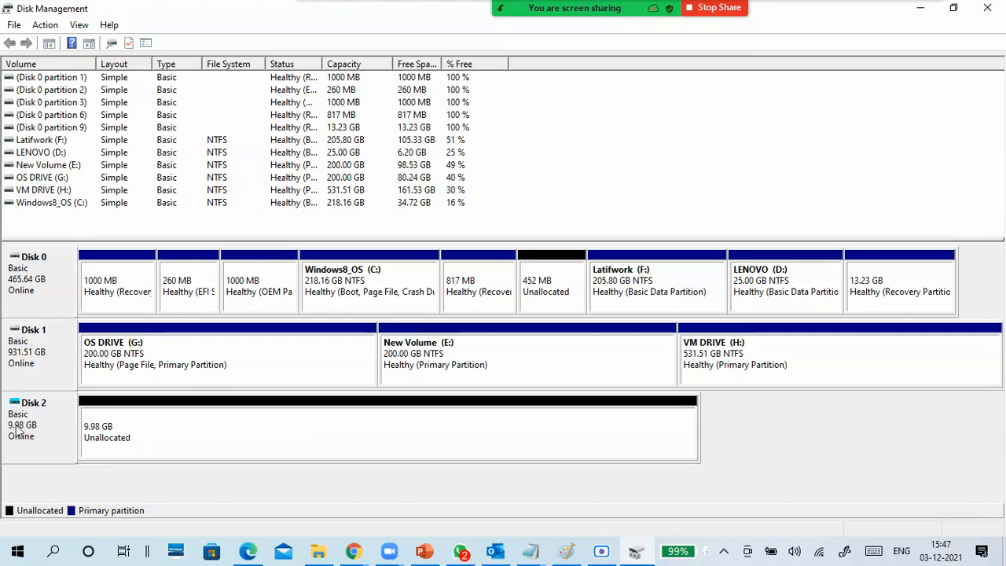
- Compare the actions available for Disk 2, including Detach VHD, with those for Disk 1
{"action": "right_click", "coordinate": [45, 419]}
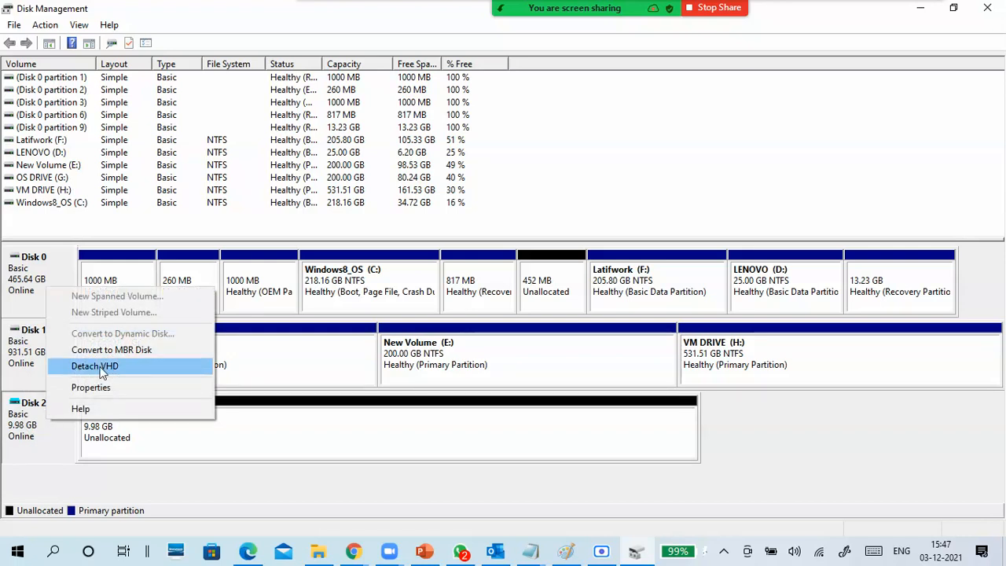
{"action": "right_click", "coordinate": [19, 360]}
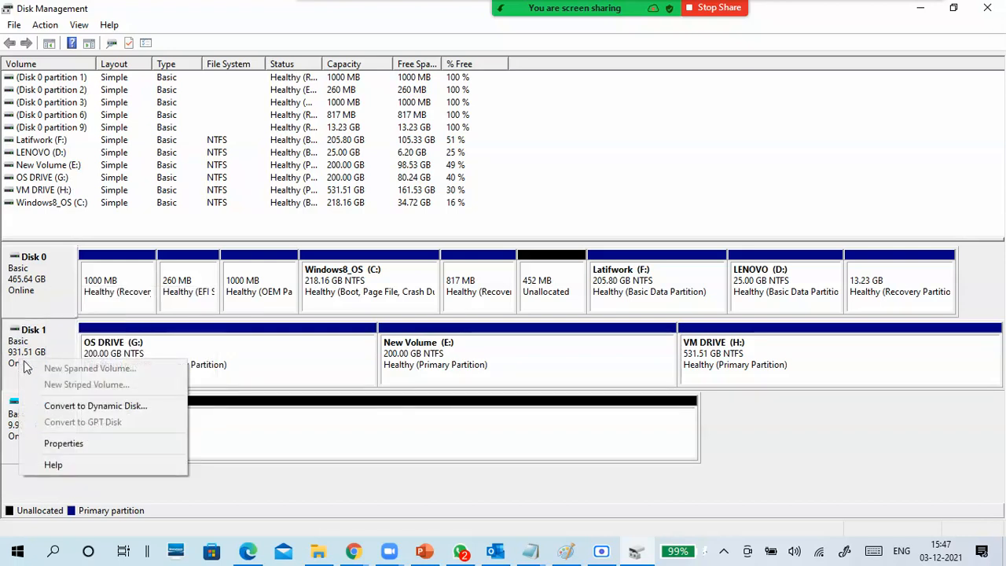
{"action": "left_click", "coordinate": [8, 444]}
{"action": "right_click", "coordinate": [50, 426]}
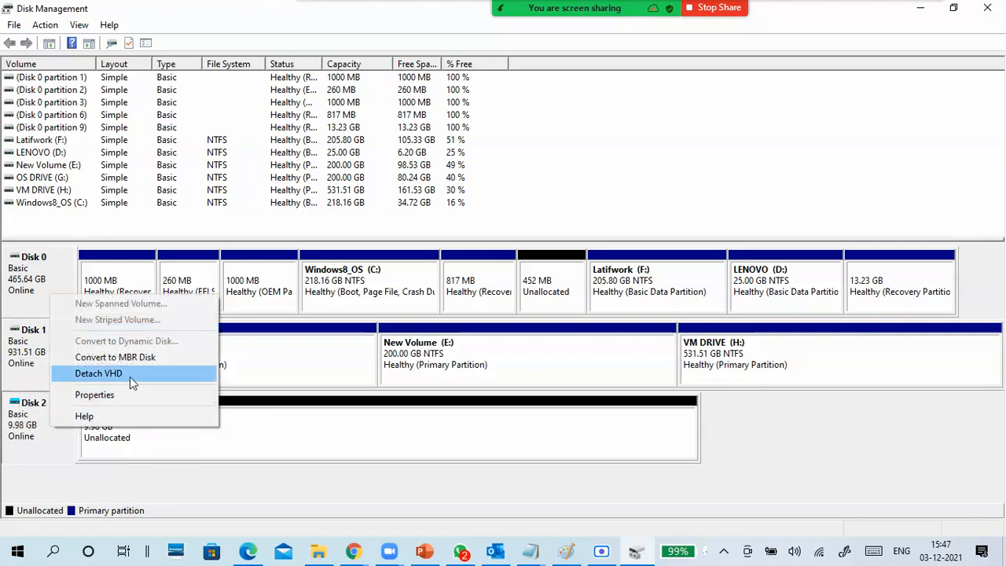
{"action": "left_click", "coordinate": [47, 436]}
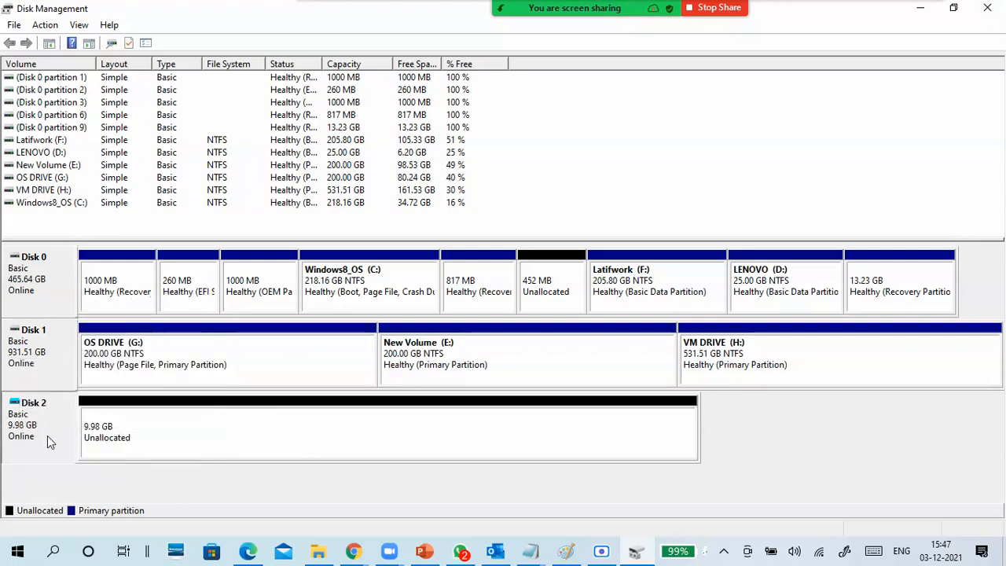
- Start a new simple volume in Disk 2's unallocated space and set its size to 4096 MB
{"action": "left_click", "coordinate": [202, 437]}
{"action": "right_click", "coordinate": [429, 422]}
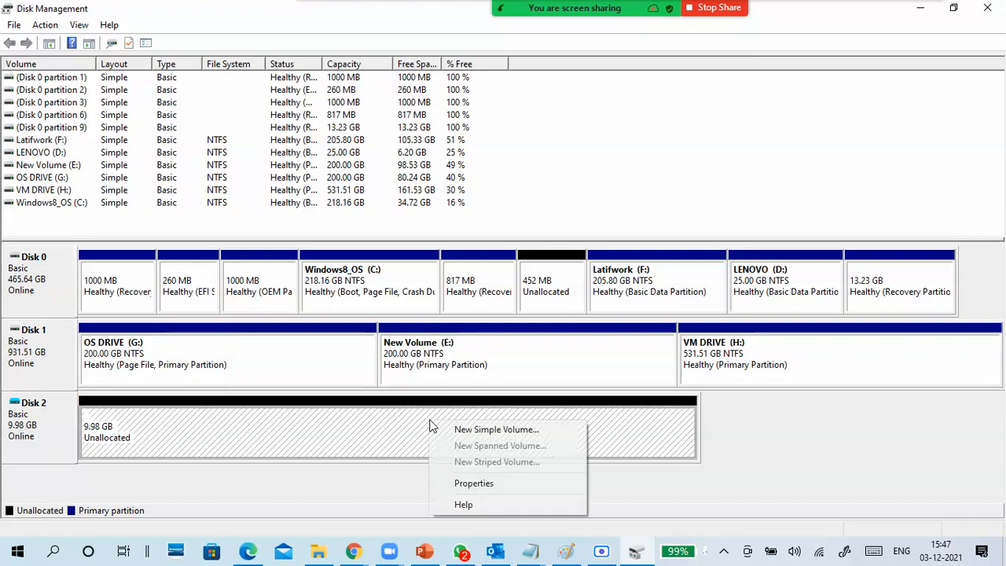
{"action": "left_click", "coordinate": [464, 431]}
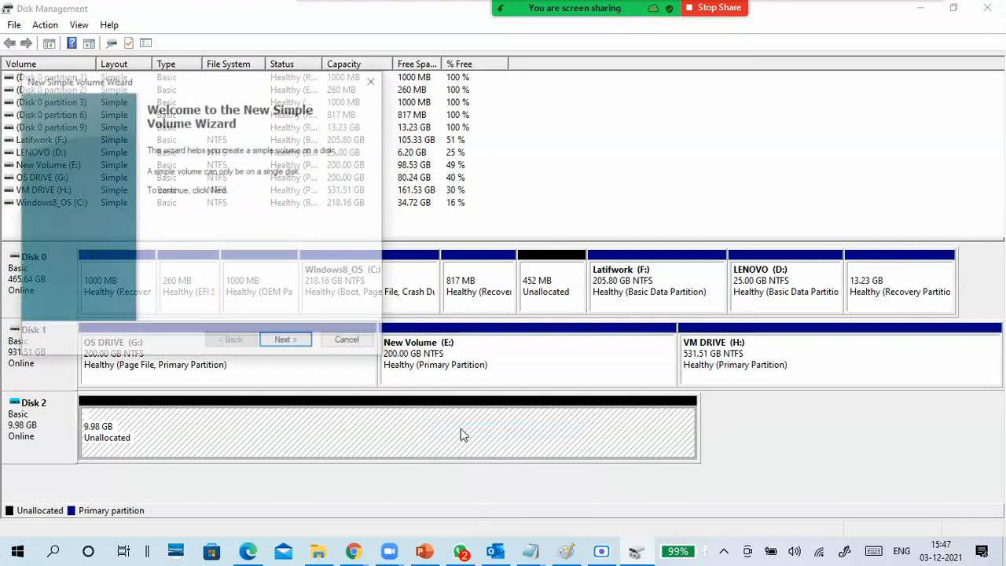
{"action": "left_click", "coordinate": [288, 341]}
{"action": "left_click", "coordinate": [295, 343]}
{"action": "left_click", "coordinate": [230, 342]}
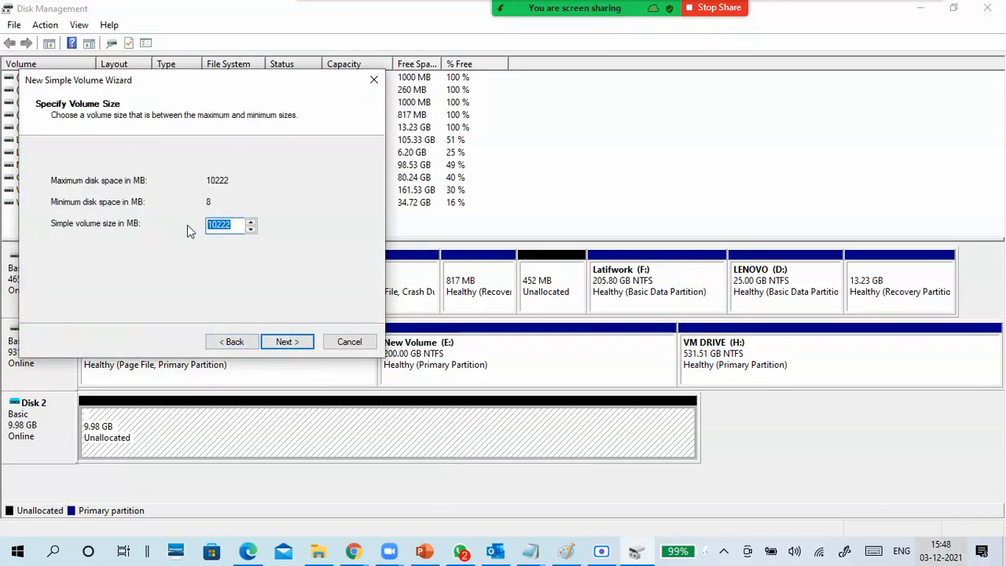
{"action": "type", "text": "40"}
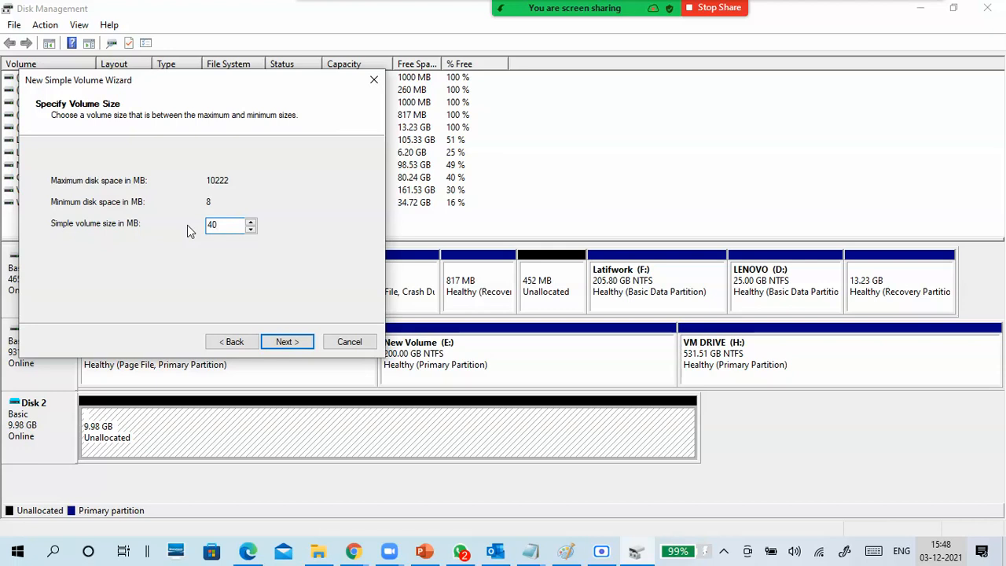
{"action": "type", "text": "960"}
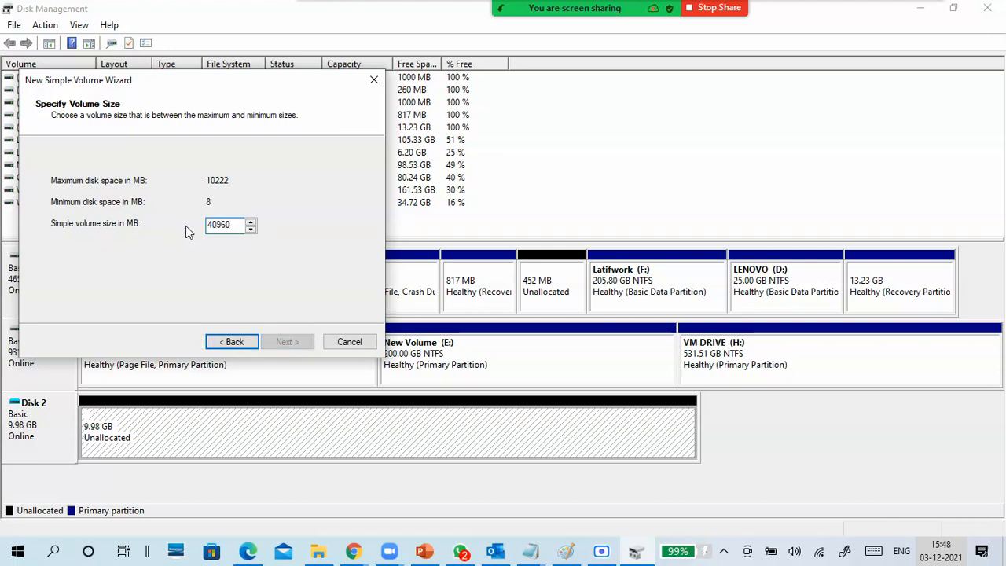
{"action": "key", "text": "BackSpace"}
- Finish creating the volume with drive letter I, the default quick NTFS format and the label New Volume
{"action": "left_click", "coordinate": [298, 346]}
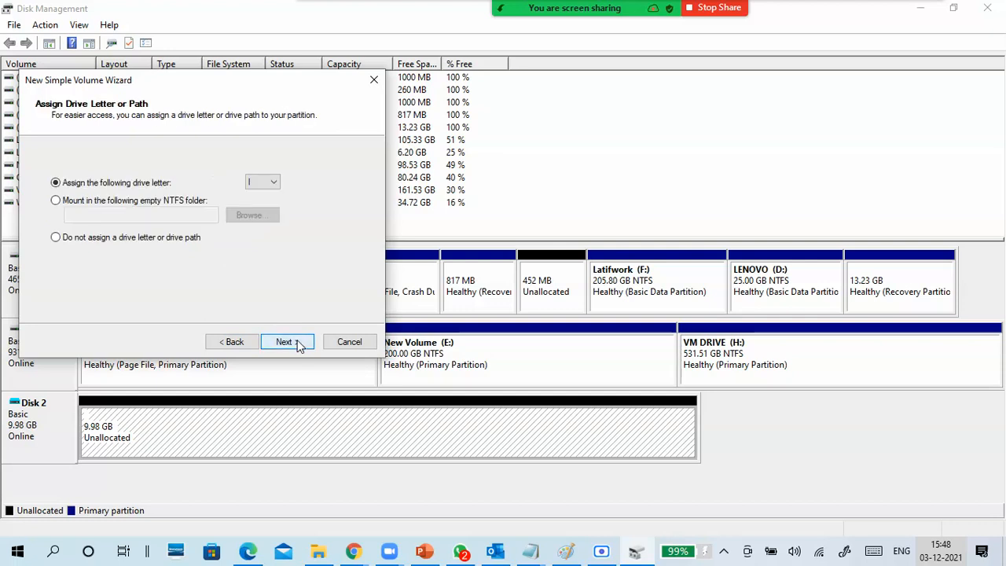
{"action": "left_click", "coordinate": [298, 346]}
{"action": "left_click", "coordinate": [299, 345]}
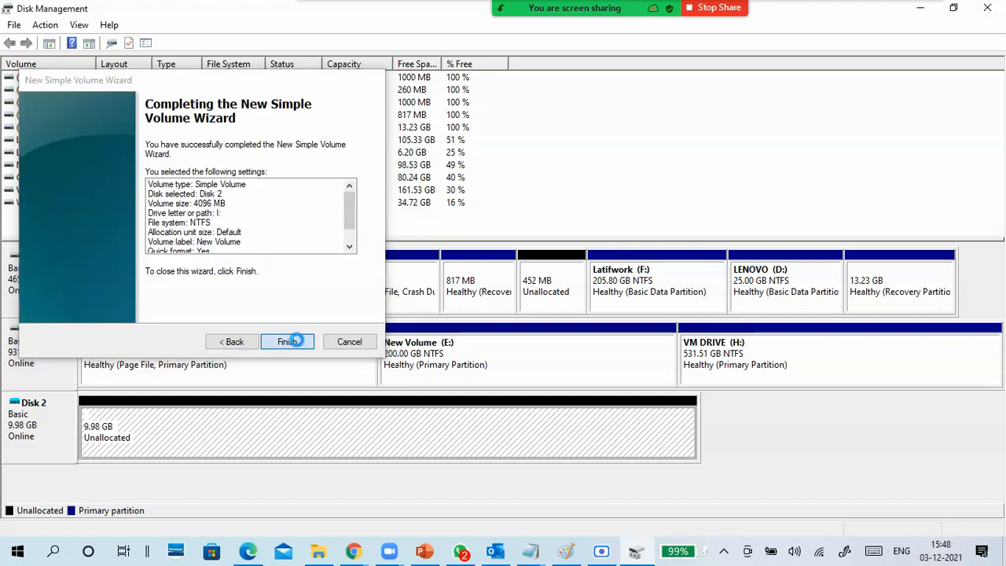
{"action": "left_click", "coordinate": [299, 346]}
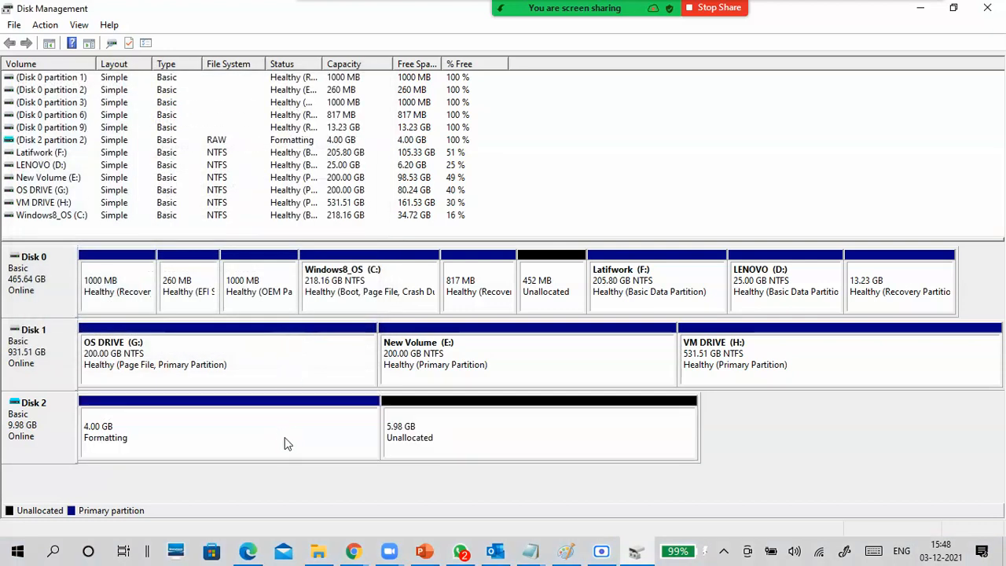
- Create a second simple volume from all of Disk 2's remaining space with drive letter J, quick NTFS format and the label New Volume
{"action": "right_click", "coordinate": [488, 434]}
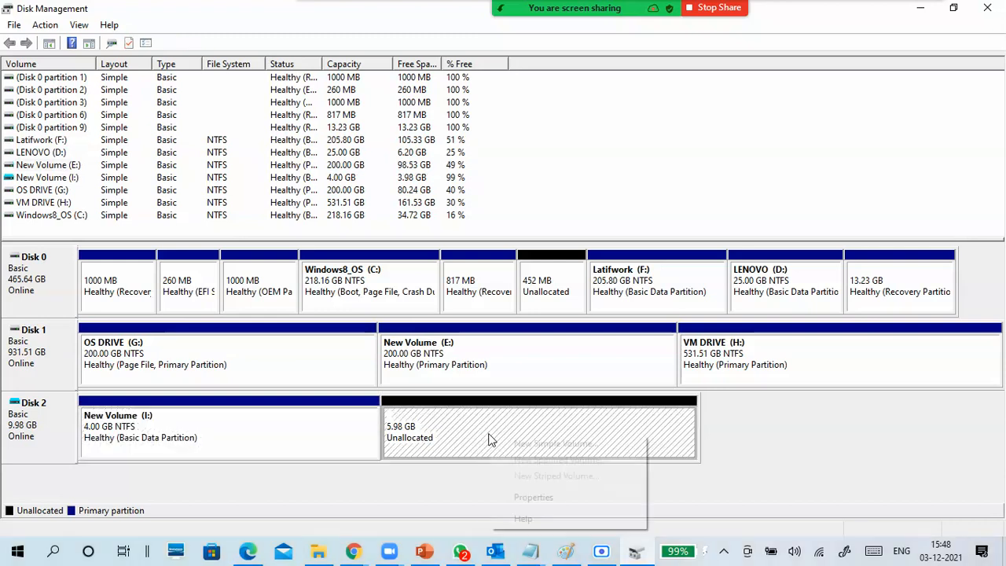
{"action": "left_click", "coordinate": [548, 444]}
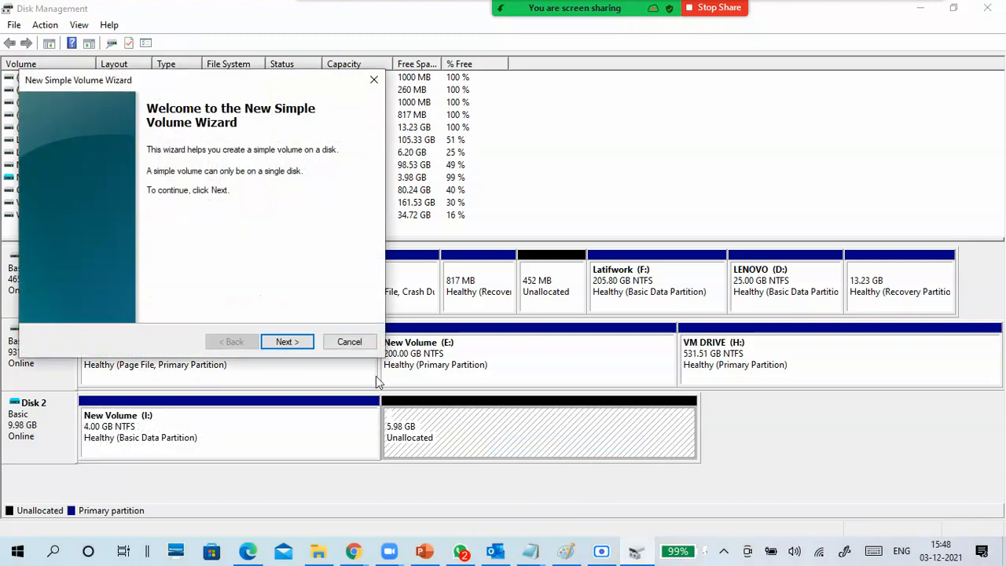
{"action": "left_click", "coordinate": [287, 343]}
{"action": "left_click", "coordinate": [287, 343]}
{"action": "left_click", "coordinate": [288, 342]}
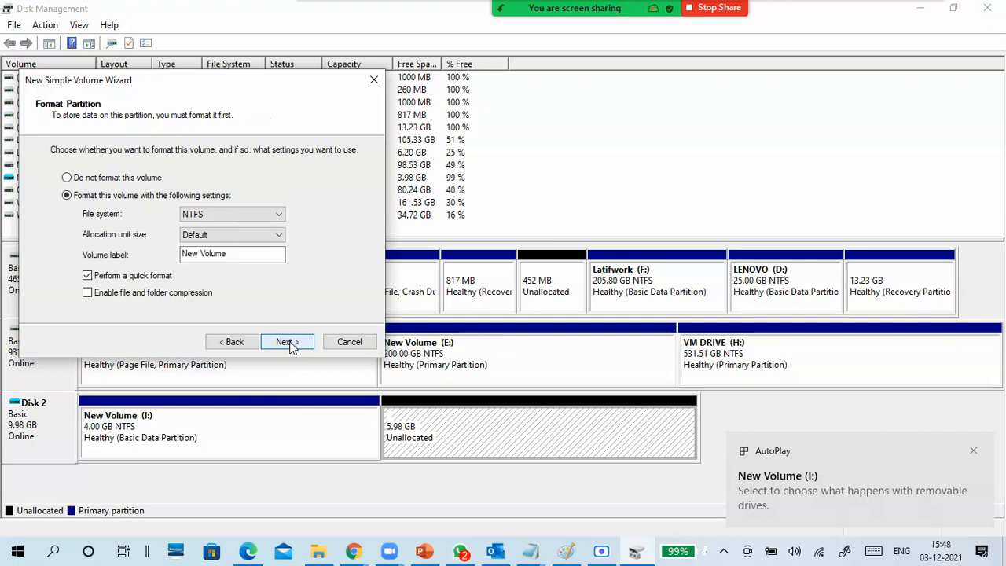
{"action": "left_click", "coordinate": [287, 342]}
{"action": "left_click", "coordinate": [289, 342]}
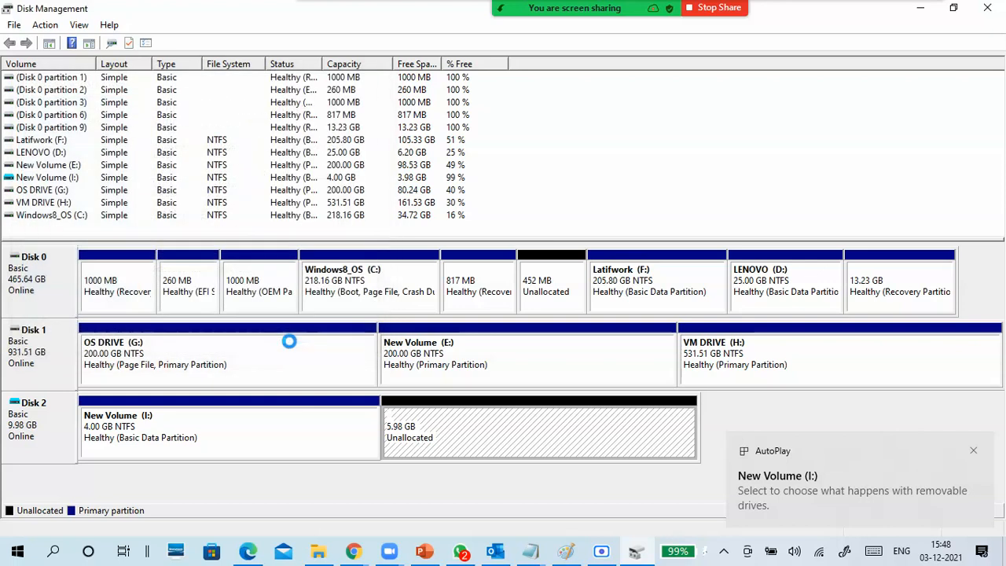
{"action": "left_click", "coordinate": [333, 433]}
{"action": "left_click", "coordinate": [488, 425]}
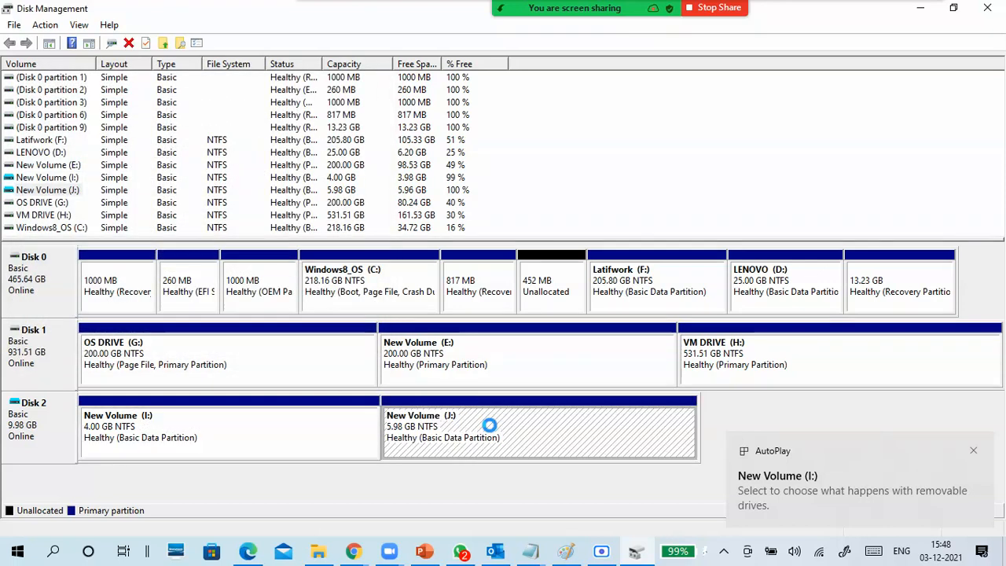
- Switch to File Explorer and refresh the Hard Disk Image File folder on H: to check the size of CTS8 fixed disk.vhdx
{"action": "left_click", "coordinate": [270, 445]}
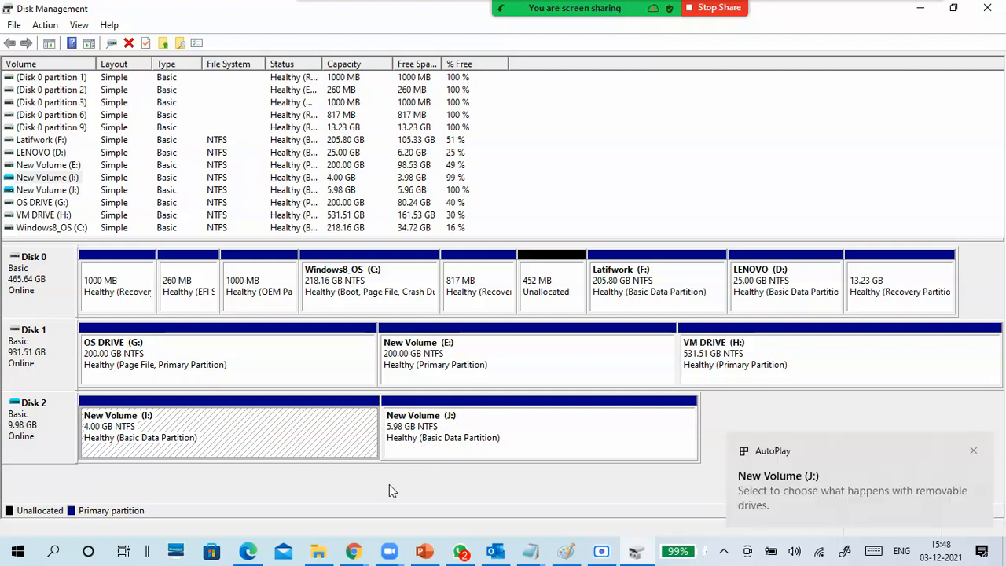
{"action": "left_click", "coordinate": [319, 553]}
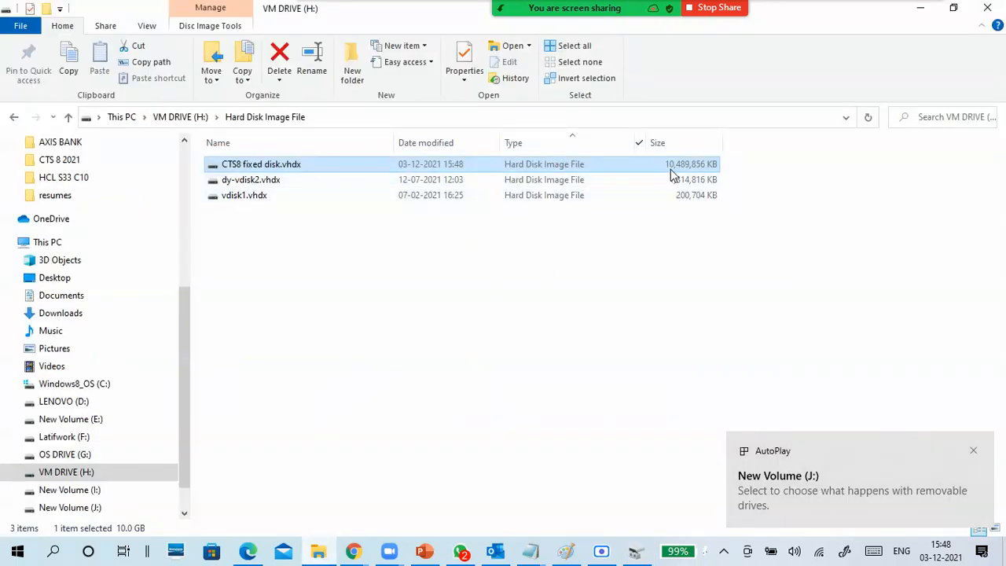
{"action": "right_click", "coordinate": [494, 288]}
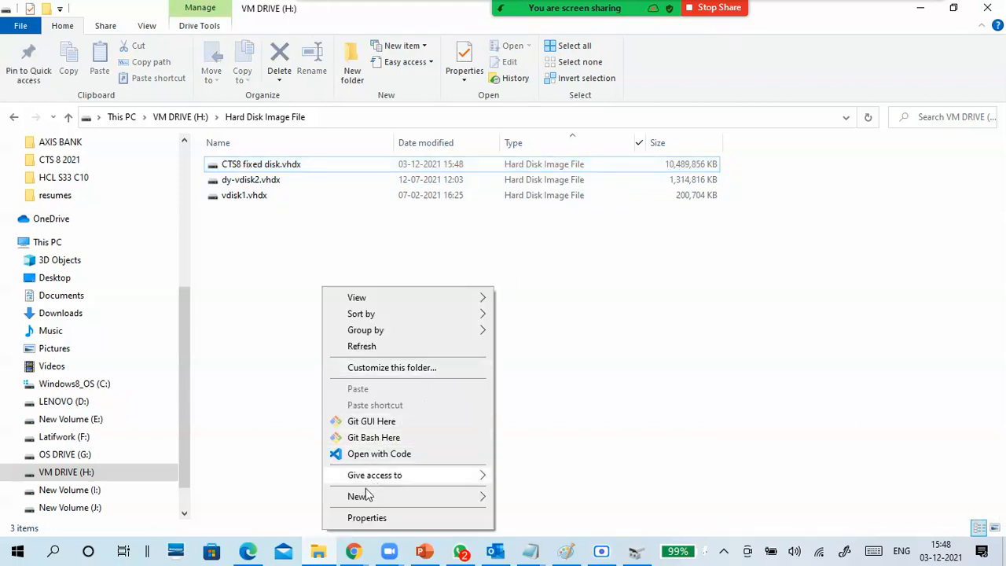
{"action": "left_click", "coordinate": [361, 346]}
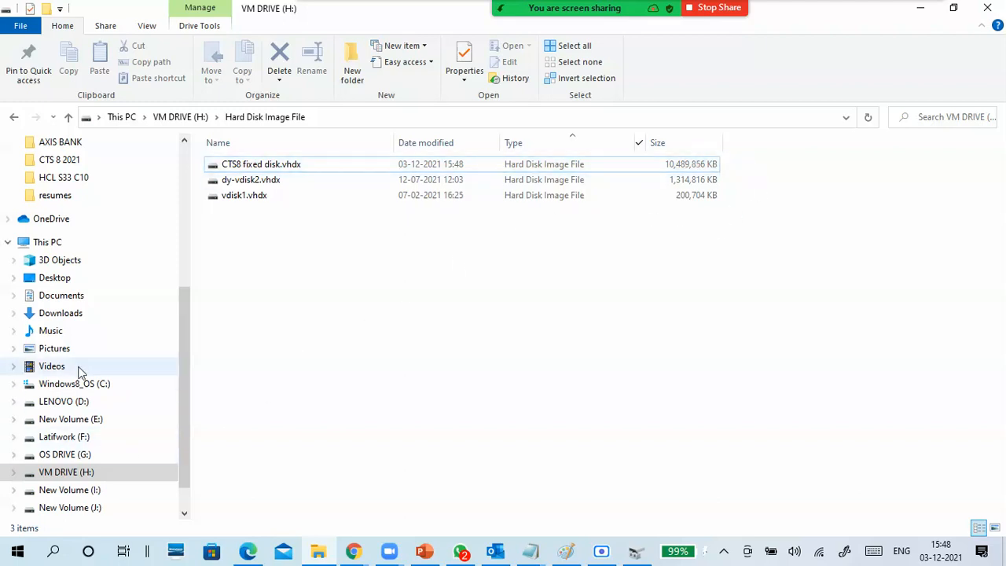
- View volumes I: and J: in This PC, look at the contents of New Volume (I:), and return to This PC
{"action": "left_click", "coordinate": [53, 243]}
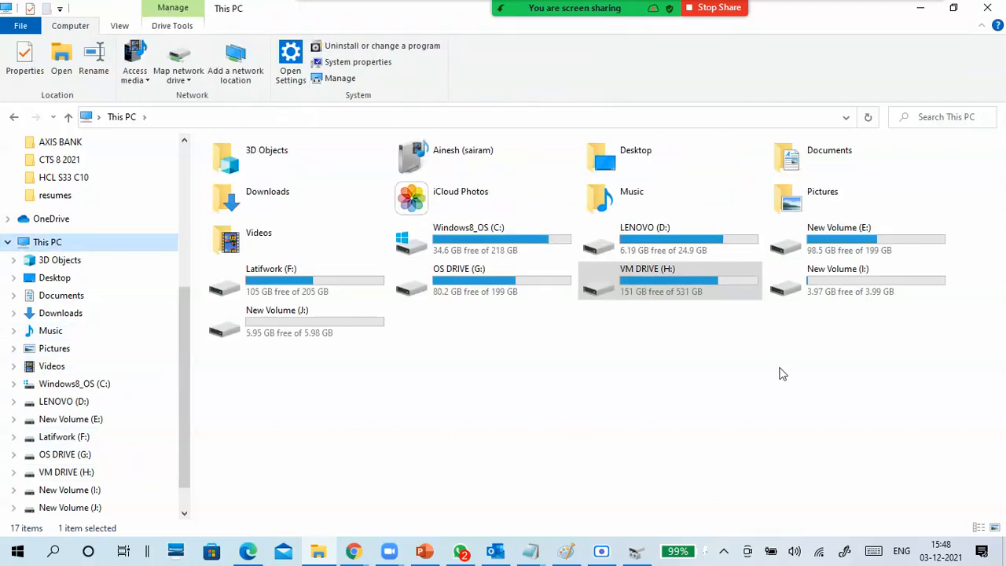
{"action": "left_click", "coordinate": [868, 283]}
{"action": "left_click", "coordinate": [314, 334]}
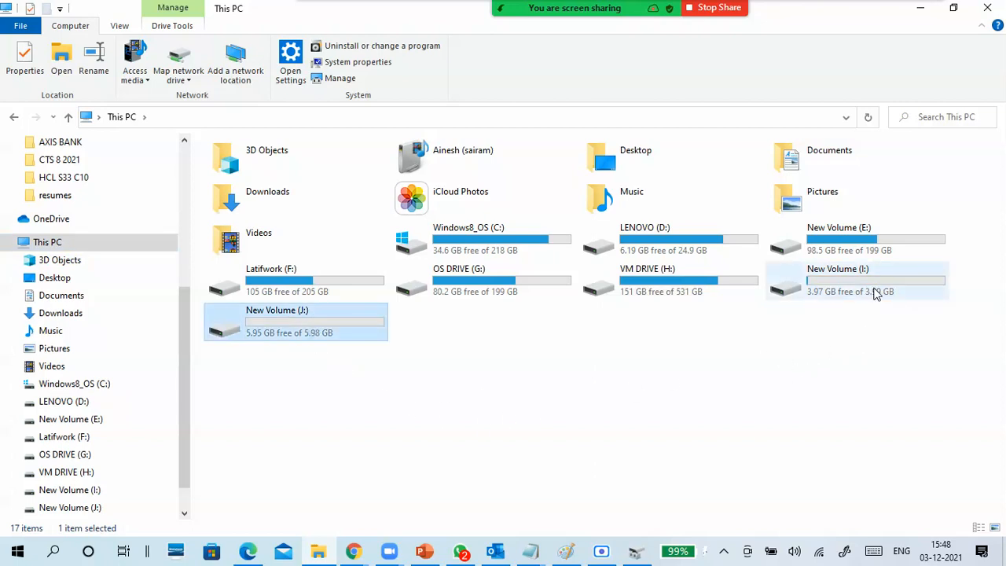
{"action": "double_click", "coordinate": [852, 287]}
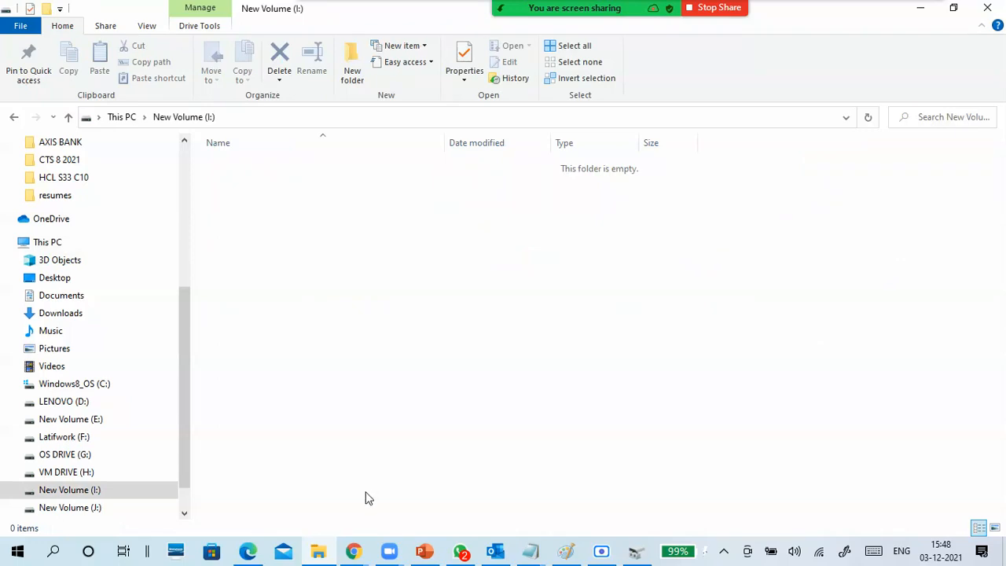
{"action": "left_click", "coordinate": [119, 117]}
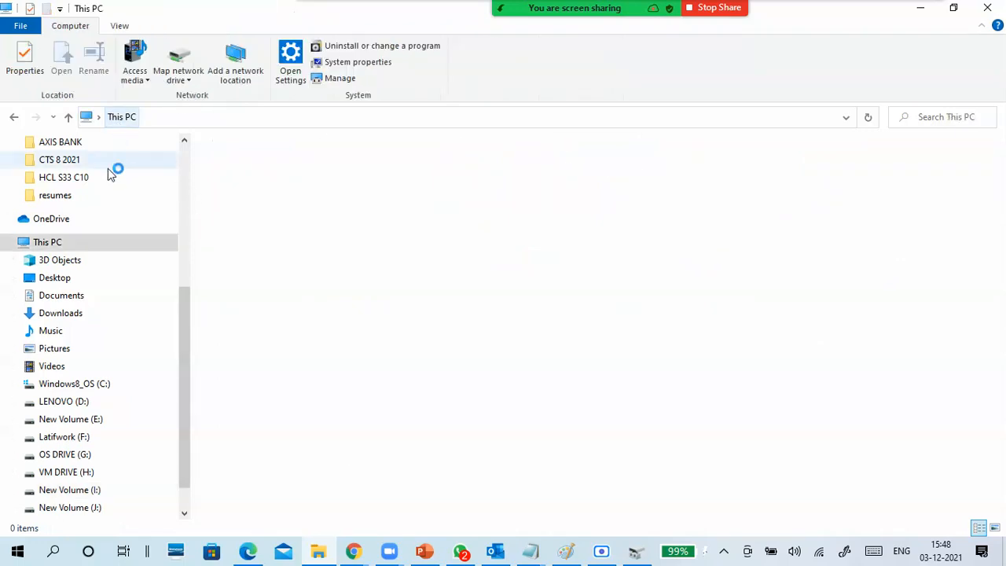
- Copy four consecutive videos from the HCL S33 C10 folder, from 01-12-2021 Outlook Basics.webm to 17-11-2021 Service Desk Event n Alert.webm
{"action": "left_click", "coordinate": [63, 177]}
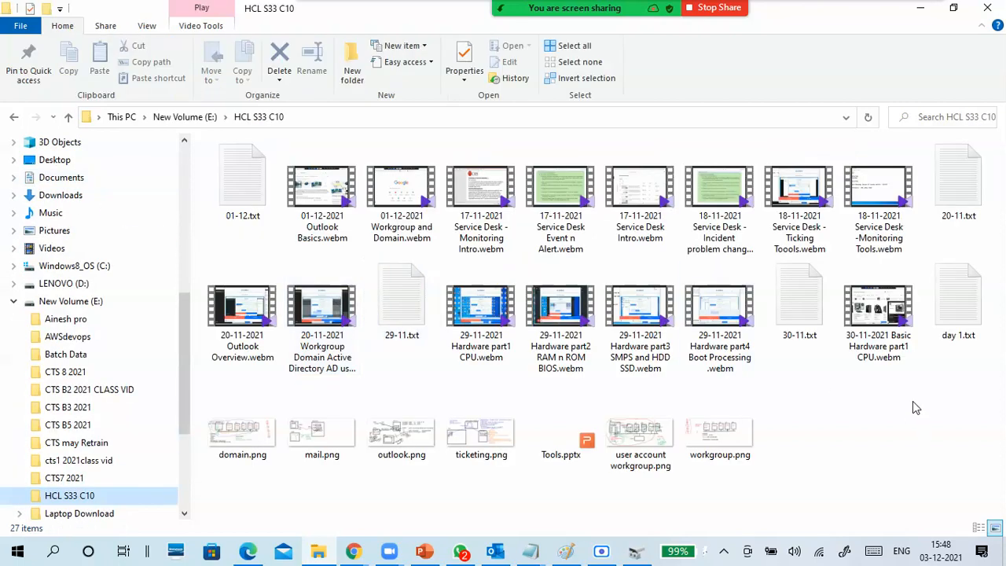
{"action": "left_click", "coordinate": [306, 232]}
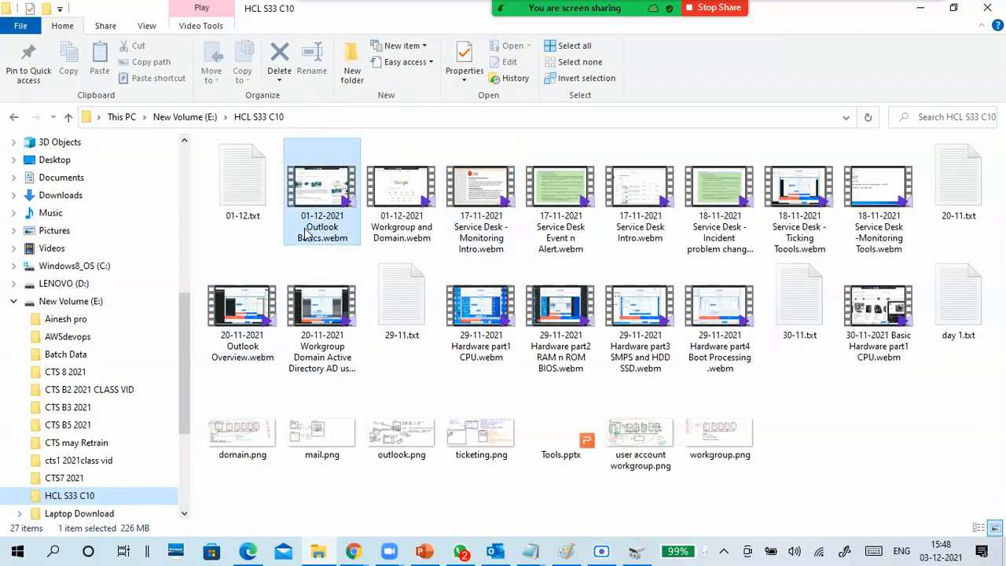
{"action": "key", "text": "shift+Right"}
{"action": "key", "text": "shift+Right"}
{"action": "key", "text": "shift+Right"}
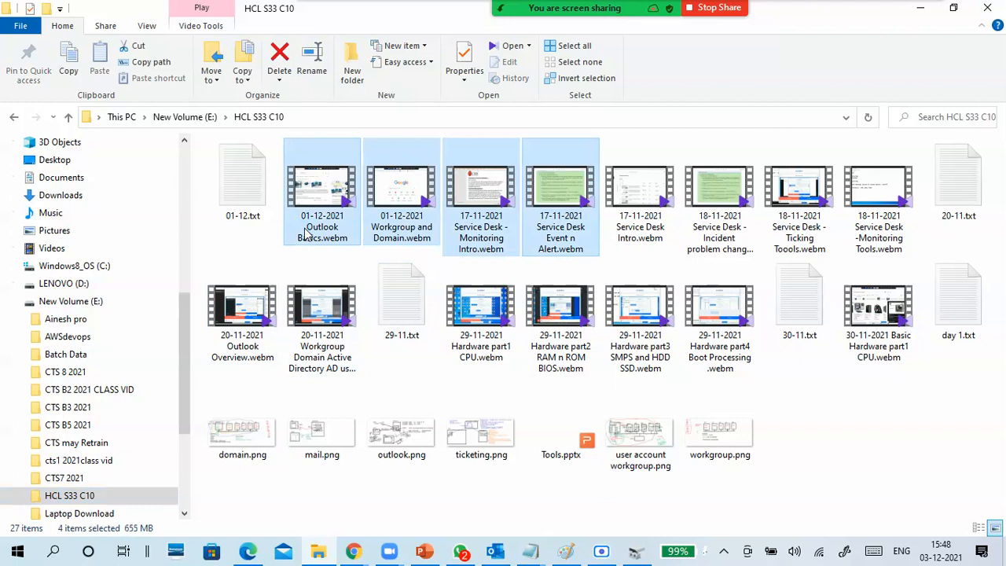
{"action": "left_click", "coordinate": [14, 302]}
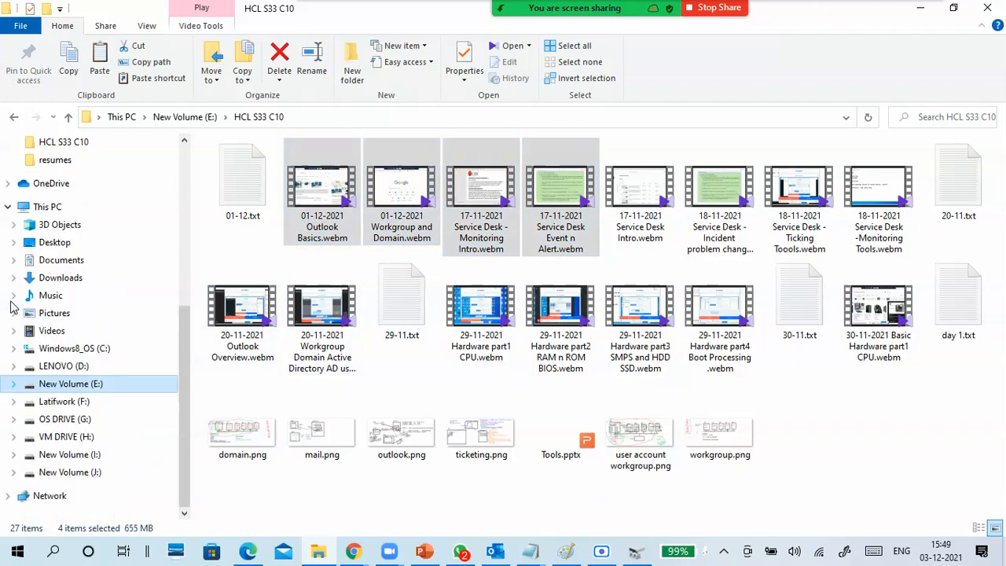
- Paste the four copied videos into New Volume (I:), moving the copy progress window out of the way
{"action": "left_click", "coordinate": [79, 454]}
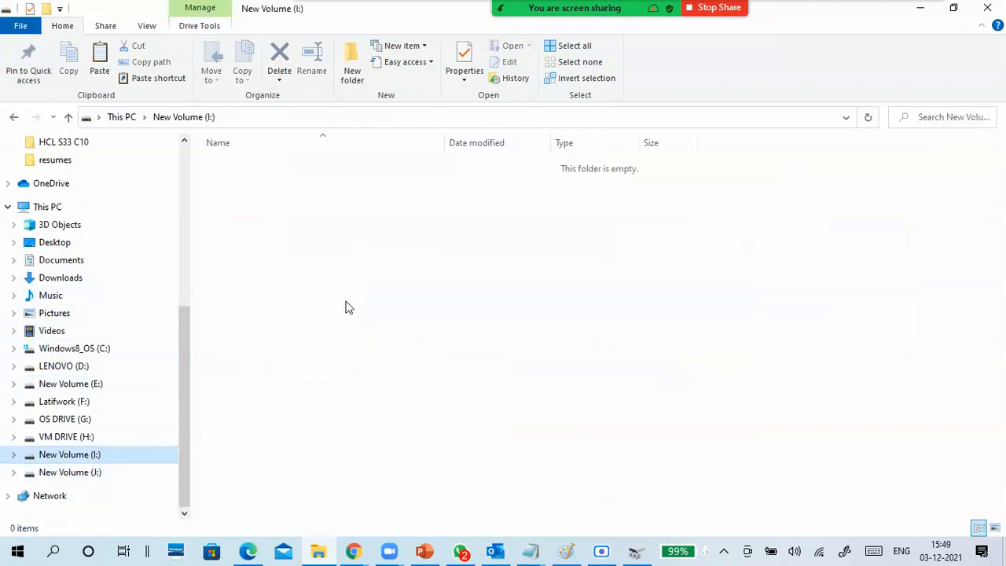
{"action": "right_click", "coordinate": [342, 319]}
{"action": "left_click", "coordinate": [419, 190]}
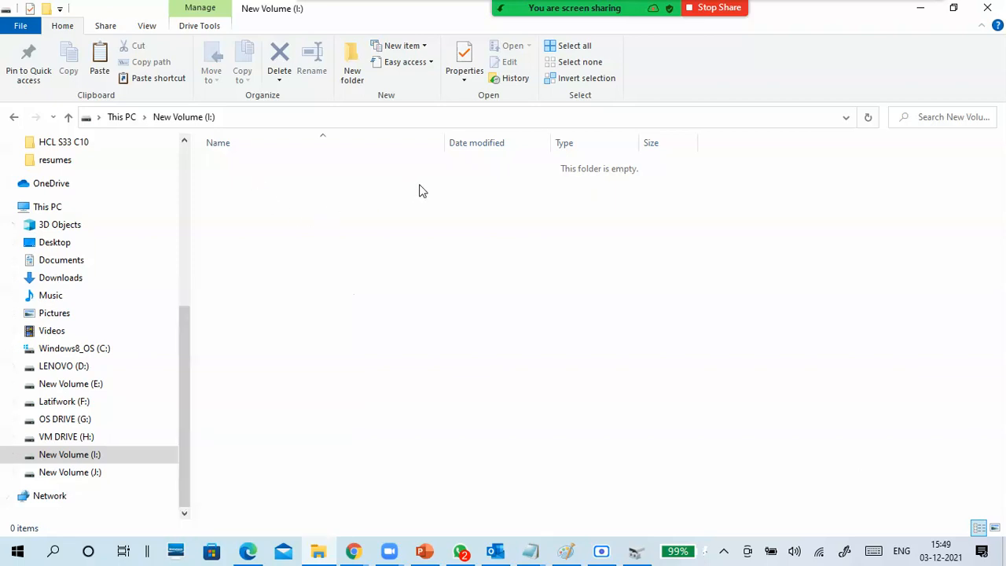
{"action": "left_click", "coordinate": [49, 208]}
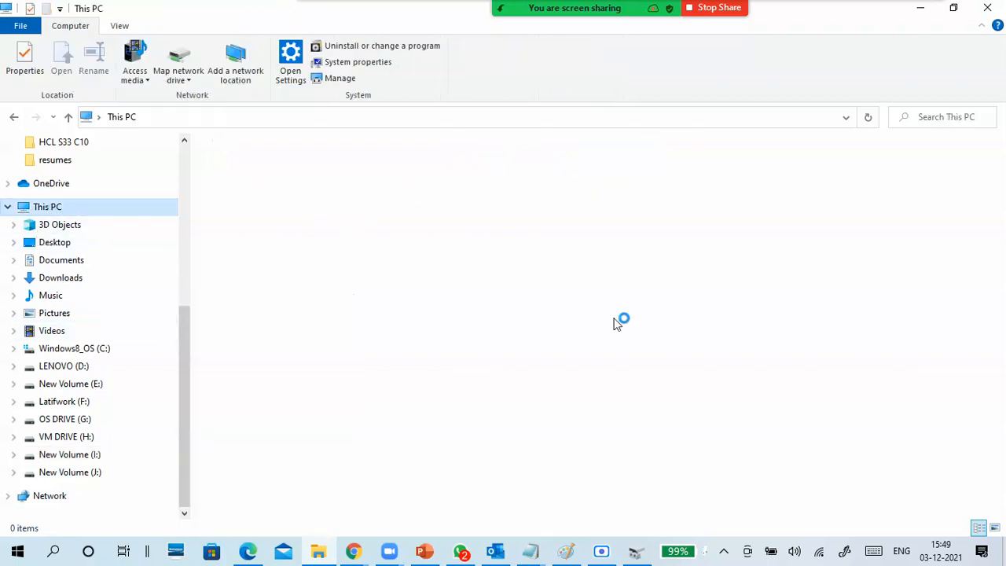
{"action": "double_click", "coordinate": [845, 278]}
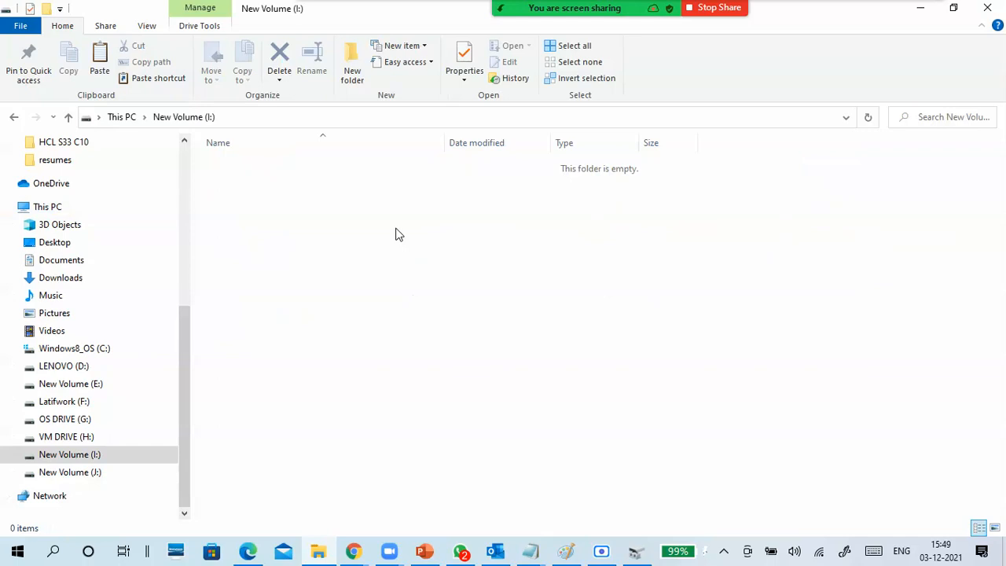
{"action": "right_click", "coordinate": [396, 231]}
{"action": "left_click", "coordinate": [301, 331]}
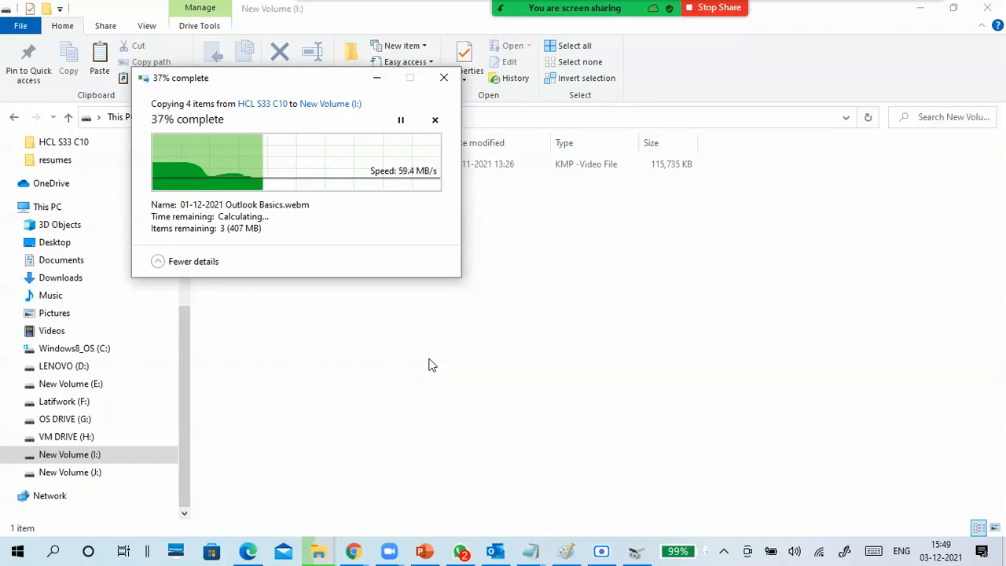
{"action": "left_click_drag", "start_coordinate": [267, 84], "coordinate": [756, 150]}
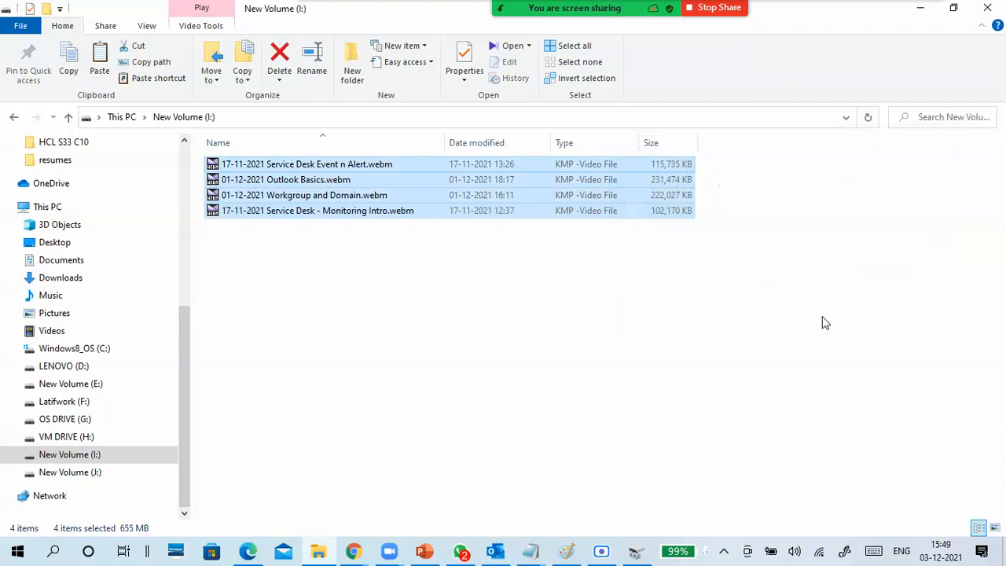
- Check the used and free space in the properties of New Volume (I:), and close them without changes
{"action": "right_click", "coordinate": [398, 341]}
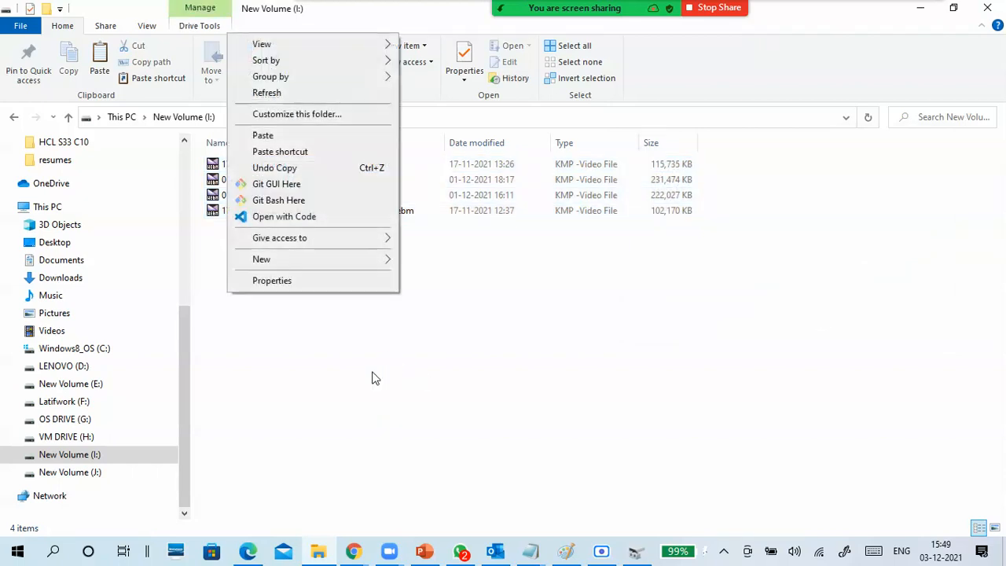
{"action": "left_click", "coordinate": [303, 281]}
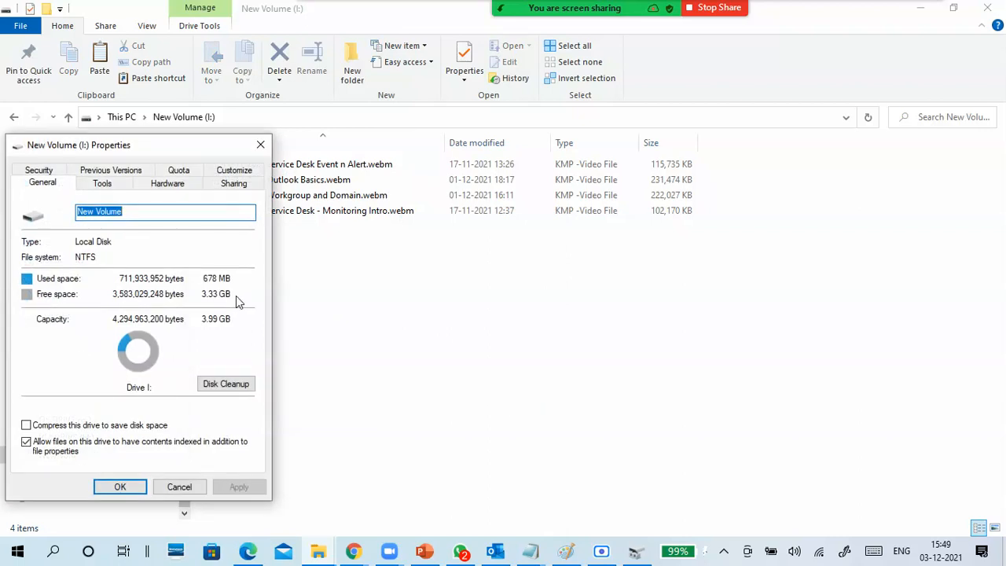
{"action": "left_click", "coordinate": [181, 487]}
- Refresh the drives in This PC and check the used and free space in the properties of VM DRIVE (H:)
{"action": "left_click", "coordinate": [121, 118]}
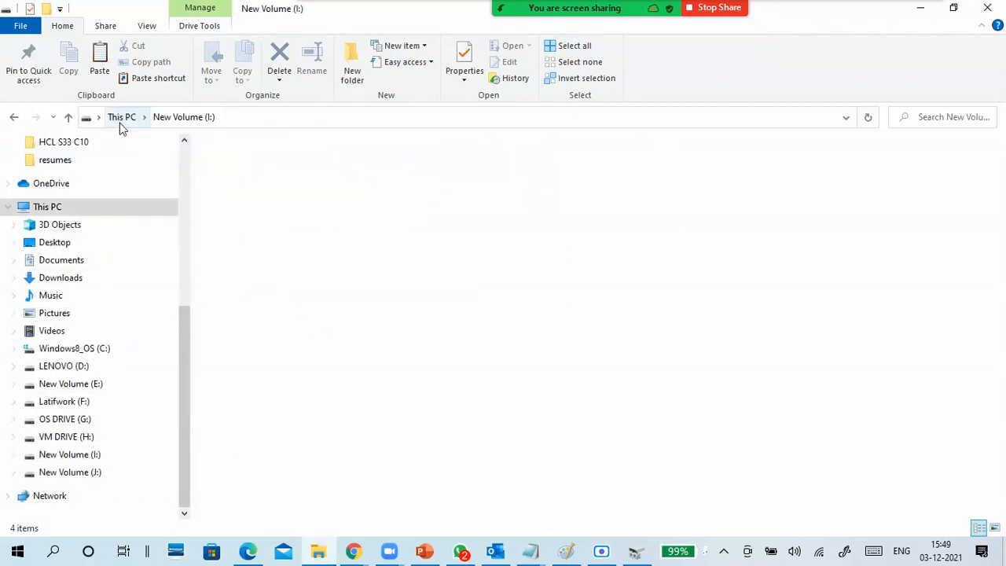
{"action": "key", "text": "Left"}
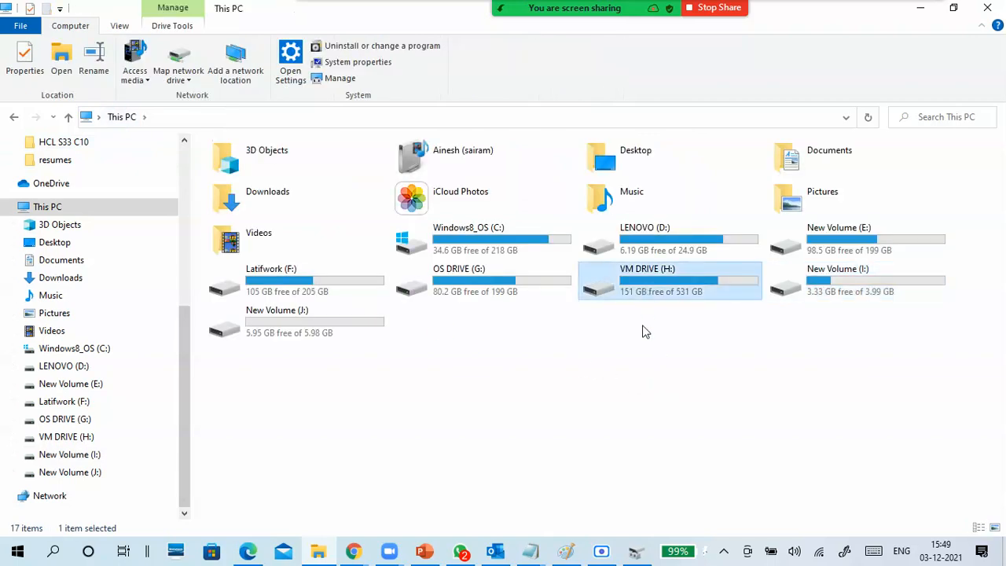
{"action": "right_click", "coordinate": [646, 352]}
{"action": "left_click", "coordinate": [584, 408]}
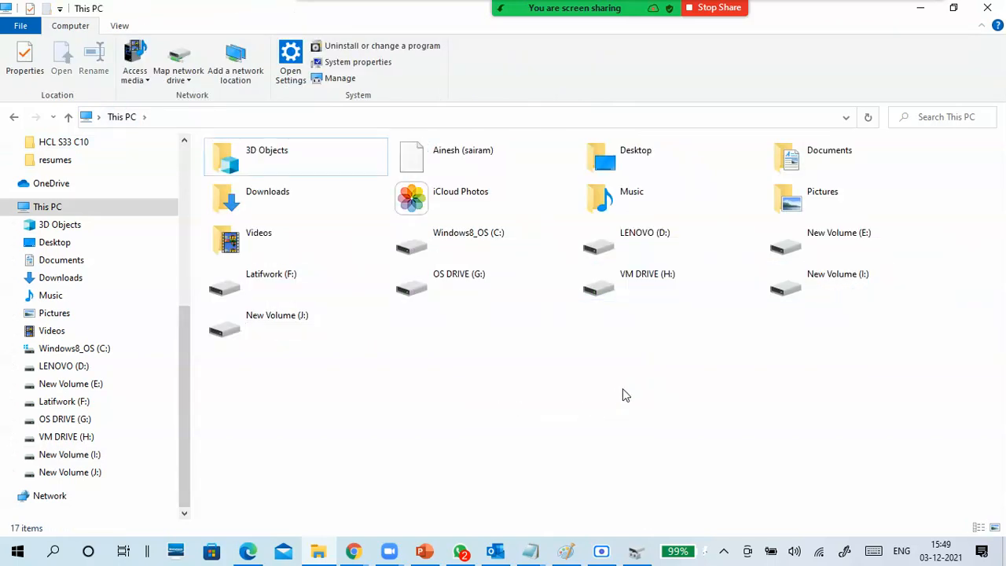
{"action": "left_click", "coordinate": [647, 288]}
{"action": "right_click", "coordinate": [641, 361]}
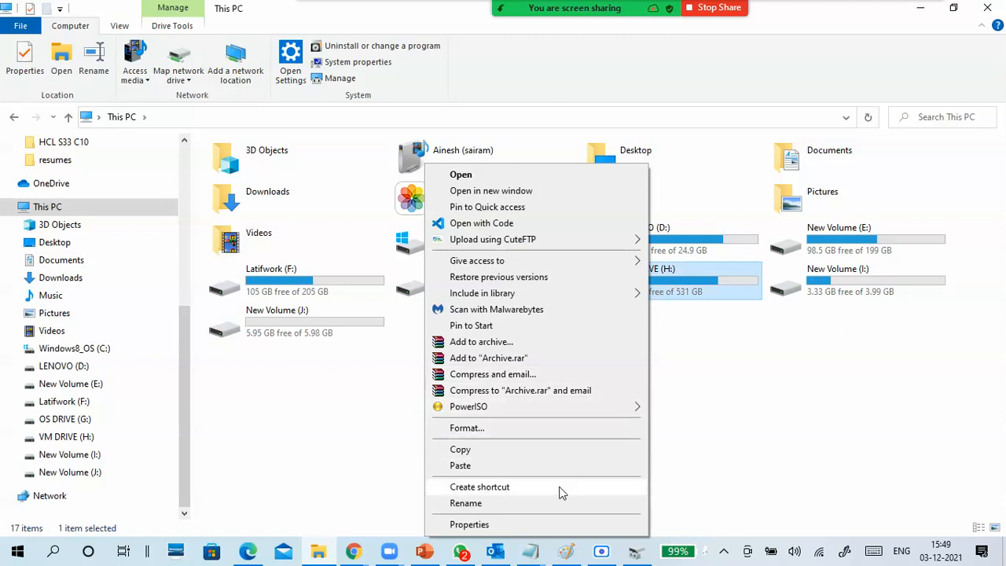
{"action": "left_click", "coordinate": [510, 522]}
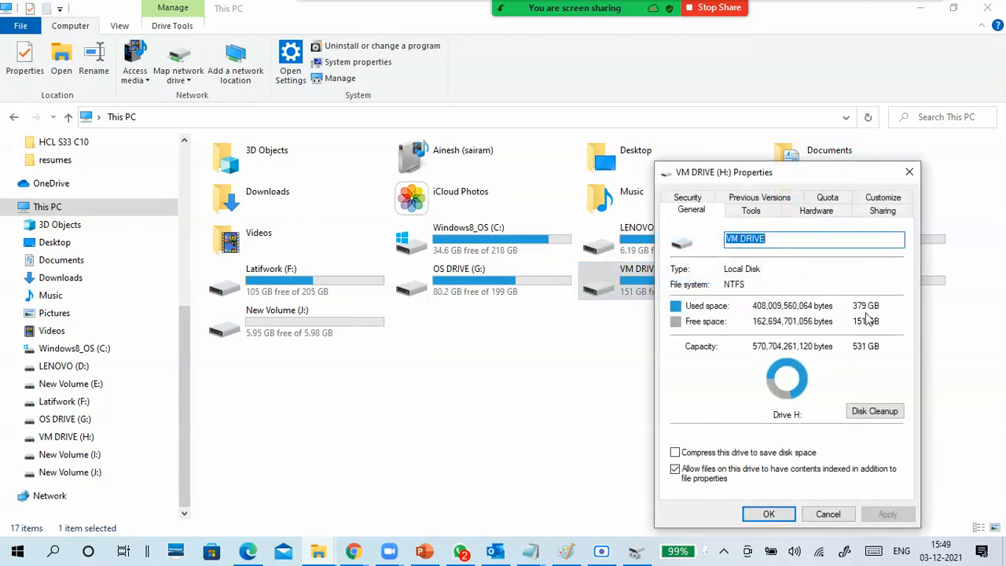
{"action": "left_click", "coordinate": [827, 514]}
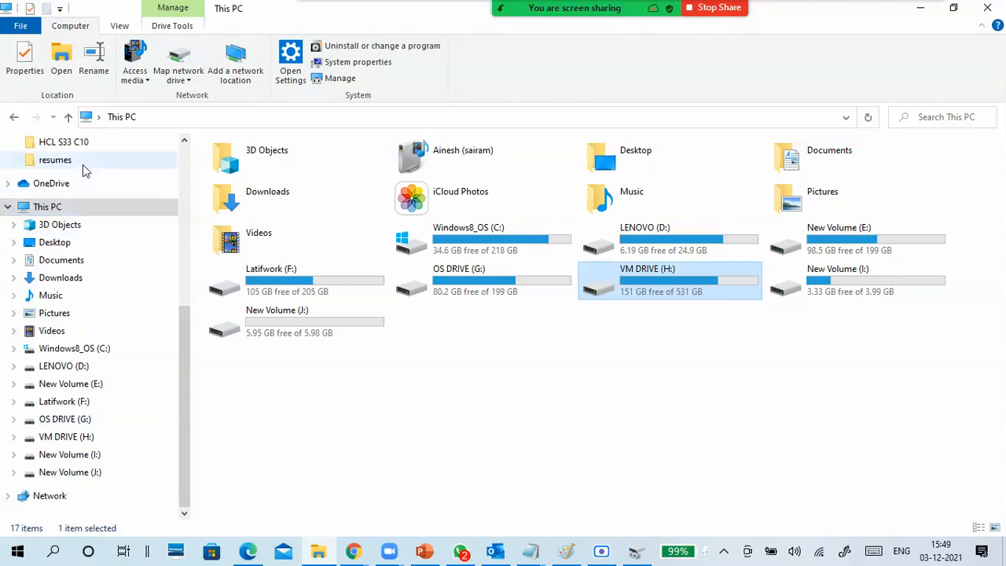
- Copy 14 files from the lower two rows of the HCL S33 C10 folder into New Volume (J:)
{"action": "left_click", "coordinate": [79, 141]}
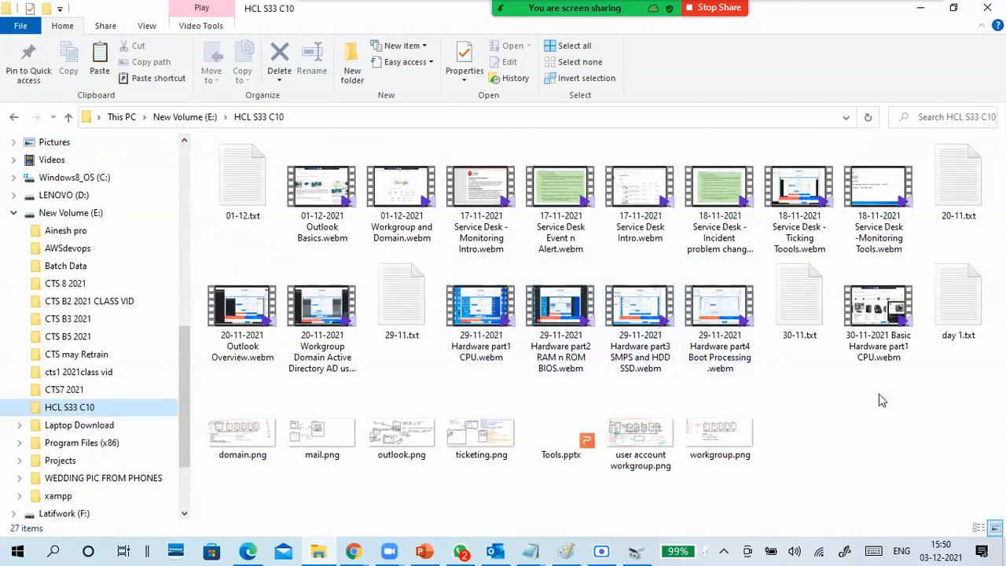
{"action": "left_click_drag", "start_coordinate": [917, 449], "coordinate": [351, 333]}
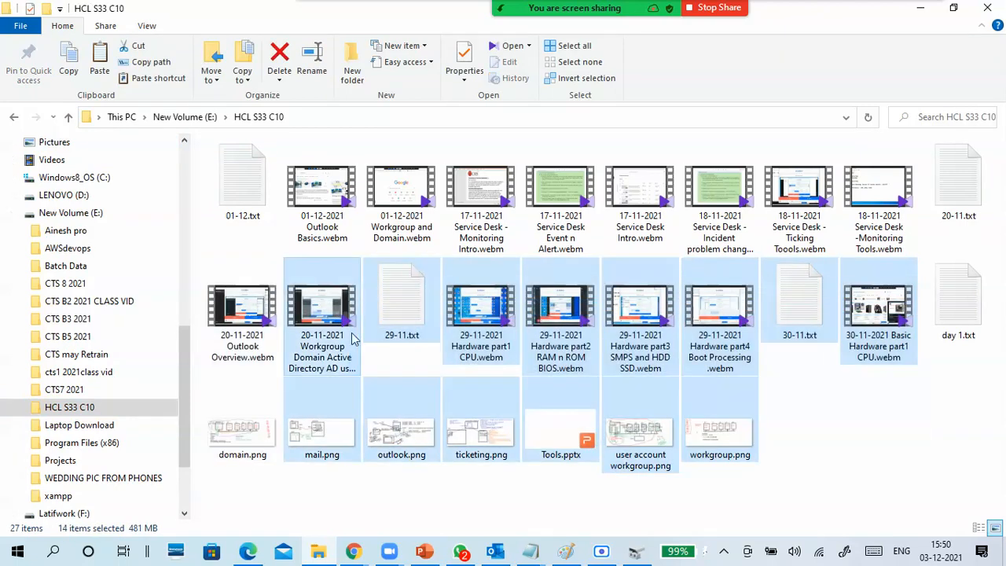
{"action": "left_click", "coordinate": [10, 213]}
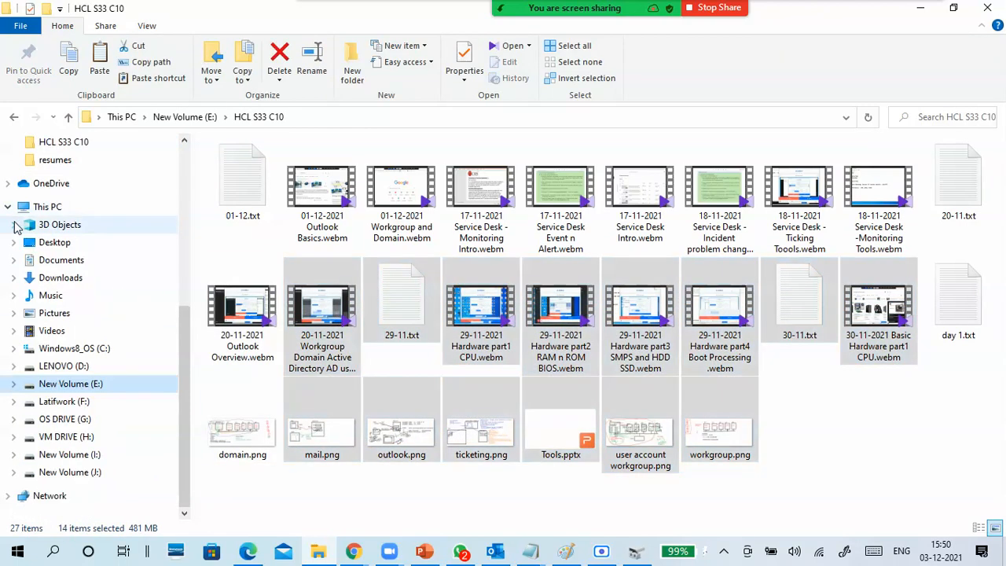
{"action": "left_click", "coordinate": [86, 472]}
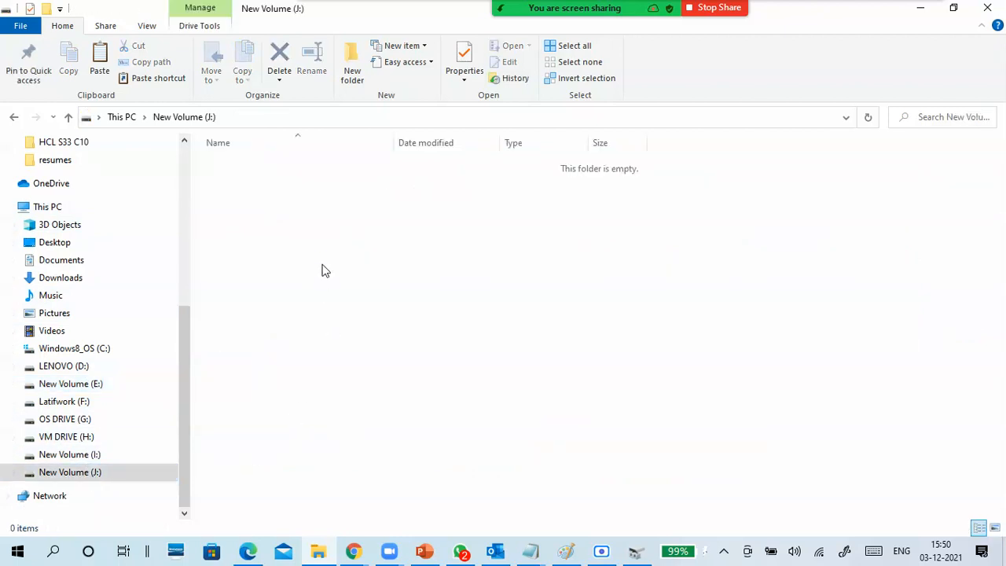
{"action": "key", "text": "ctrl+v"}
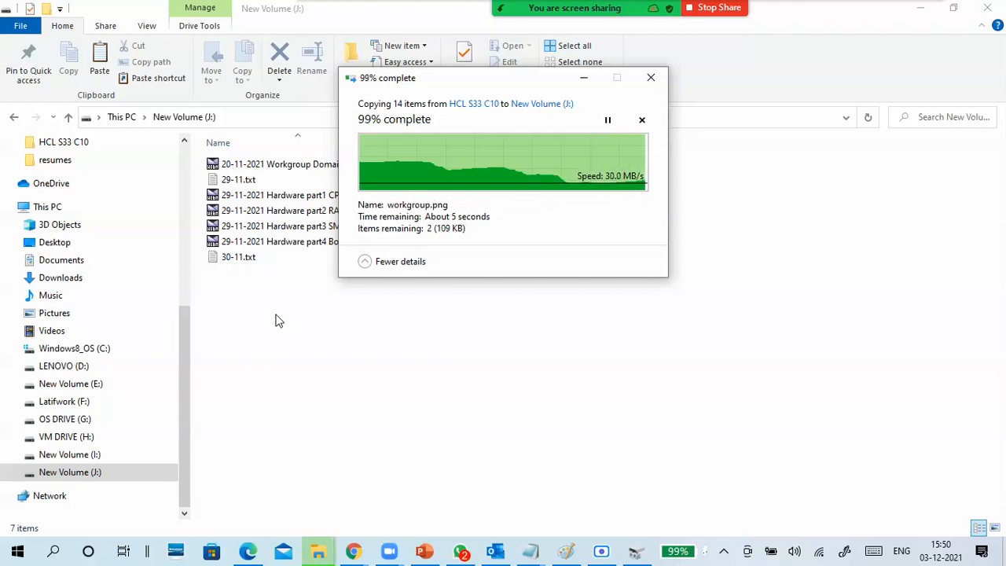
- Check the used and free space in the properties of New Volume (J:), and close them without changes
{"action": "right_click", "coordinate": [351, 432]}
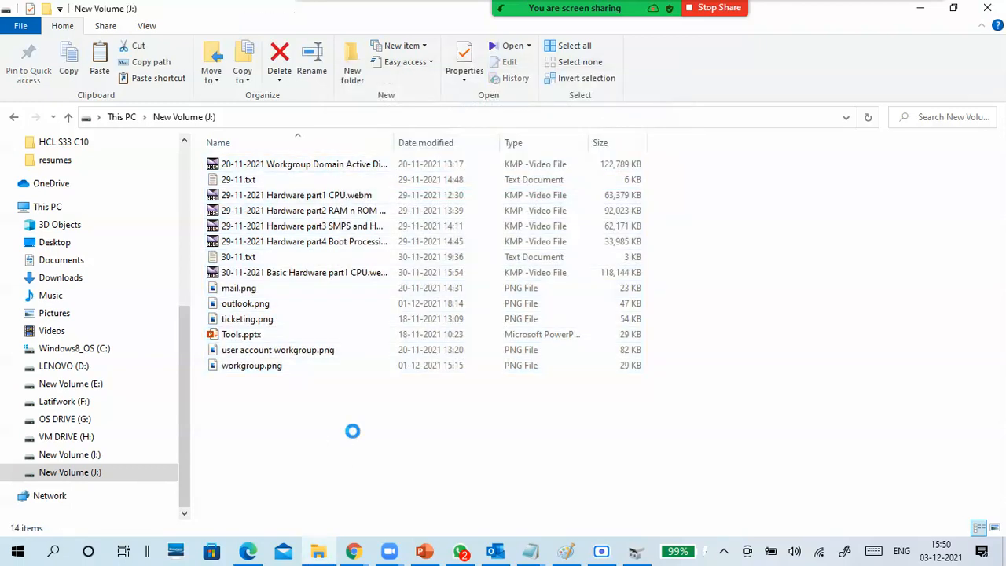
{"action": "left_click", "coordinate": [312, 422]}
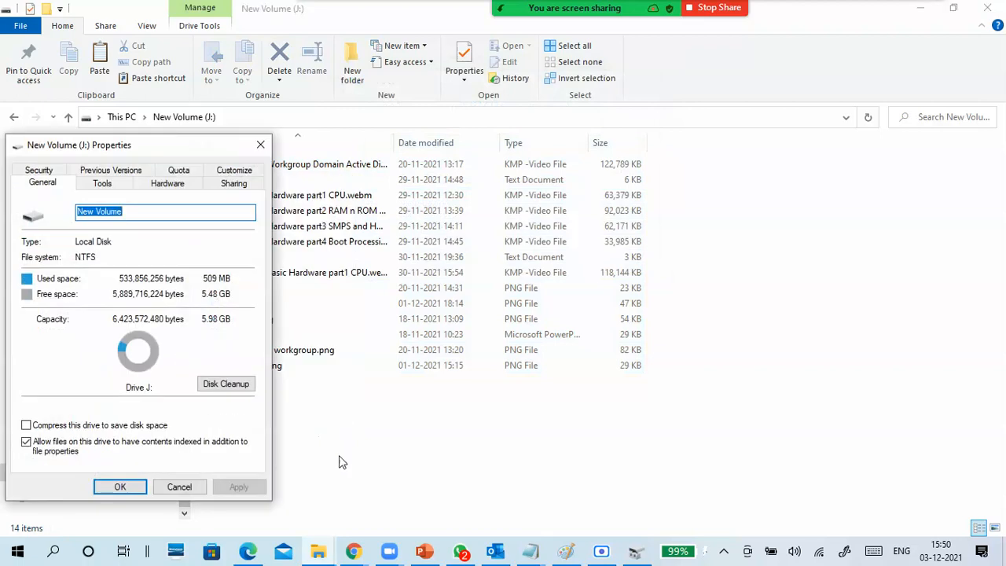
{"action": "left_click", "coordinate": [196, 486]}
- Refresh the drives in This PC, check the used and free space in VM DRIVE (H:) properties, and close them without changes
{"action": "left_click", "coordinate": [125, 119]}
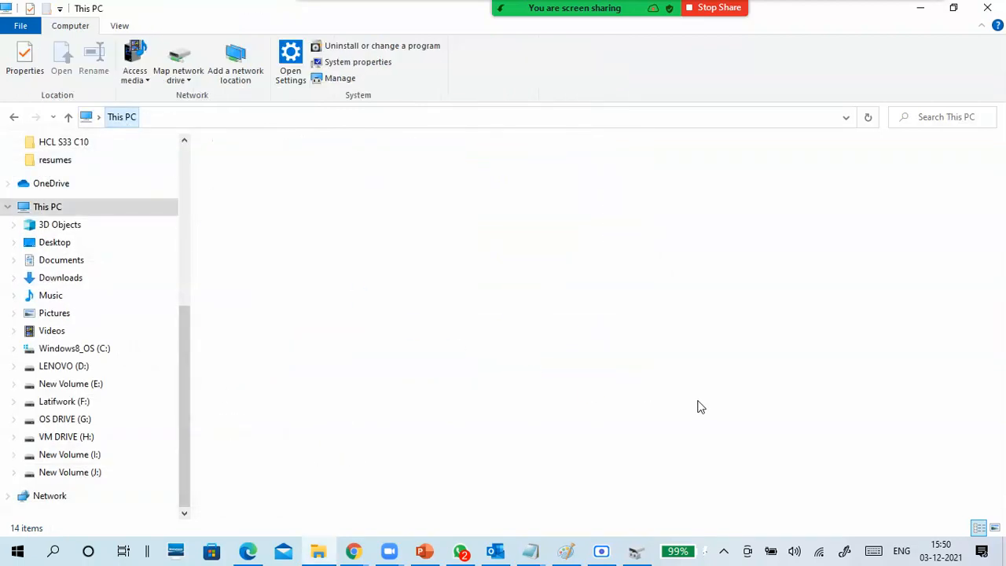
{"action": "right_click", "coordinate": [692, 376]}
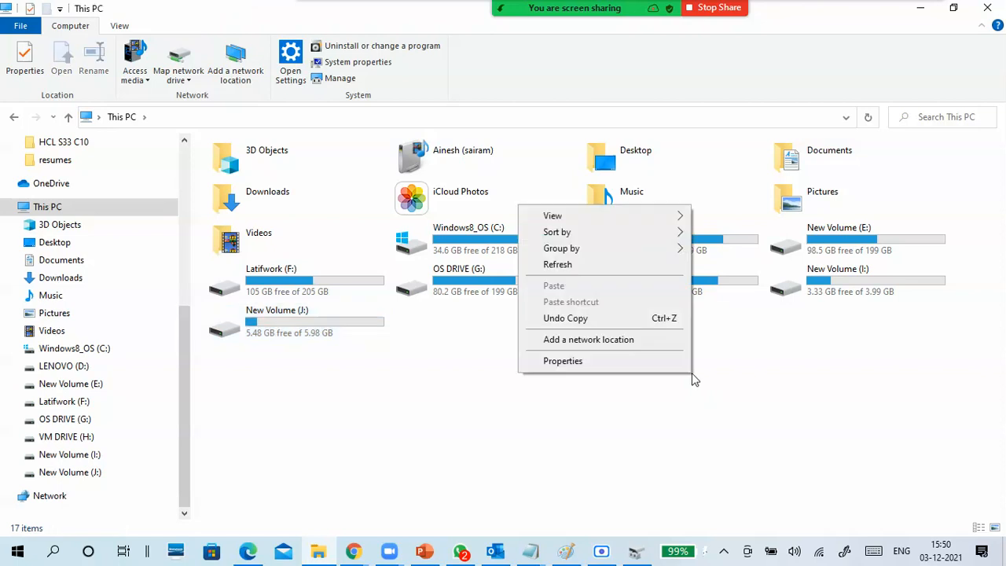
{"action": "left_click", "coordinate": [571, 265]}
{"action": "left_click", "coordinate": [662, 291]}
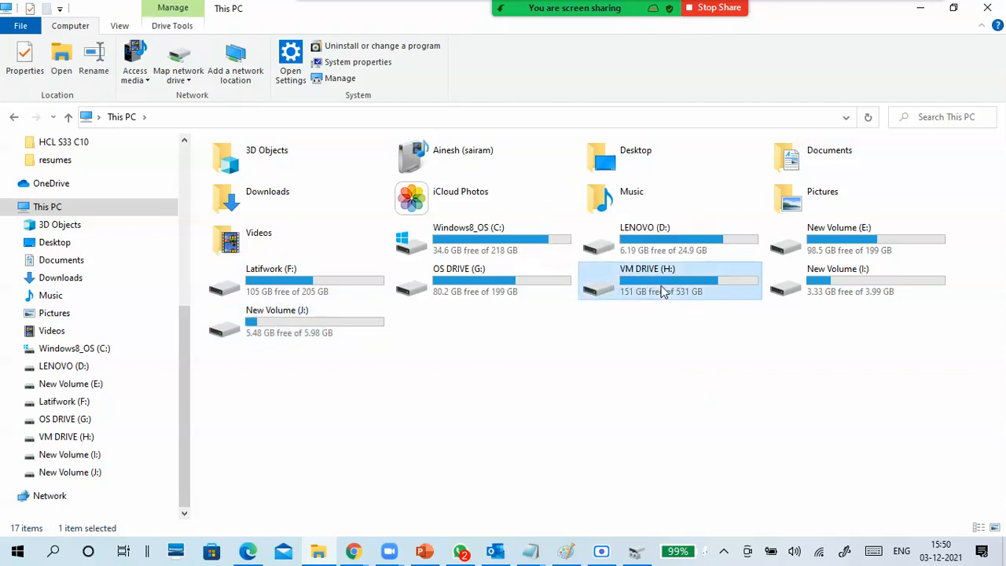
{"action": "right_click", "coordinate": [662, 292]}
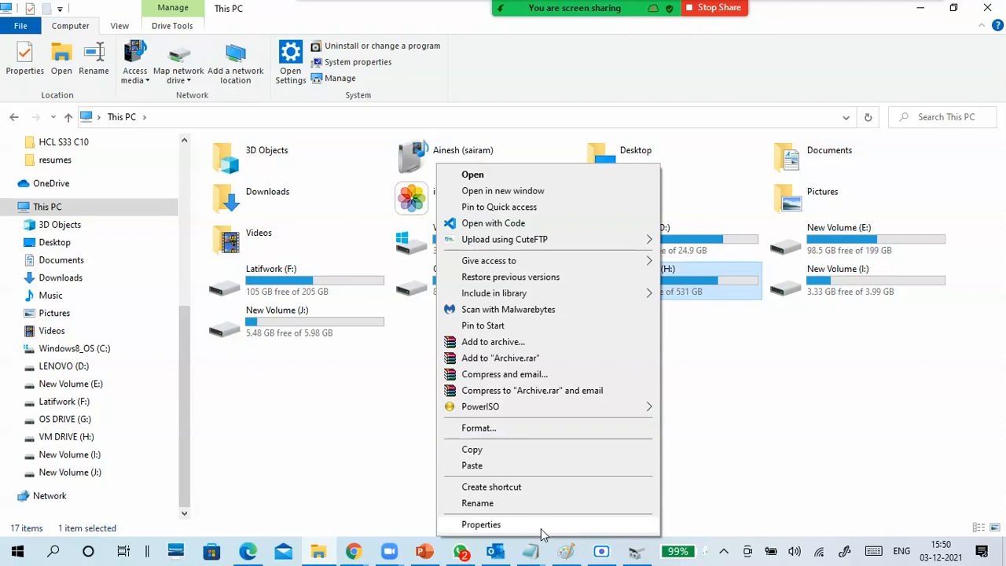
{"action": "left_click", "coordinate": [541, 525]}
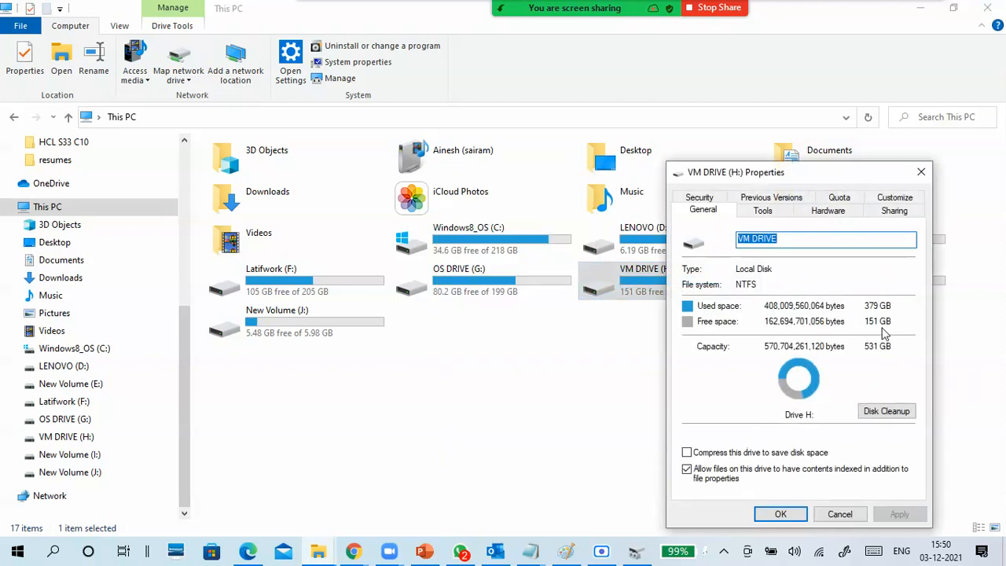
{"action": "left_click", "coordinate": [839, 513]}
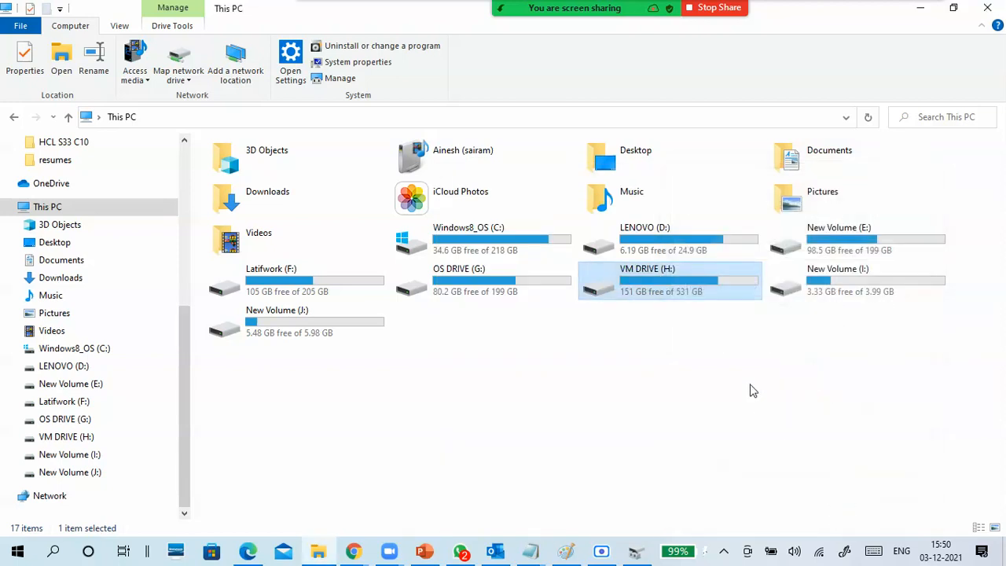
- Open VM DRIVE (H:) from This PC and select CTS8 fixed disk.vhdx to examine its file size
{"action": "left_click", "coordinate": [818, 287]}
{"action": "left_click", "coordinate": [327, 334]}
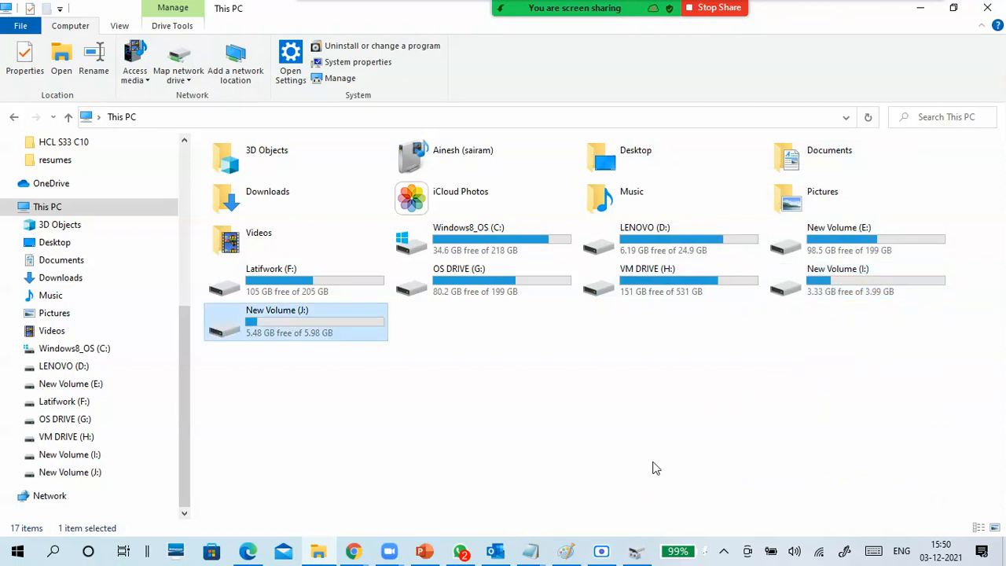
{"action": "double_click", "coordinate": [674, 289]}
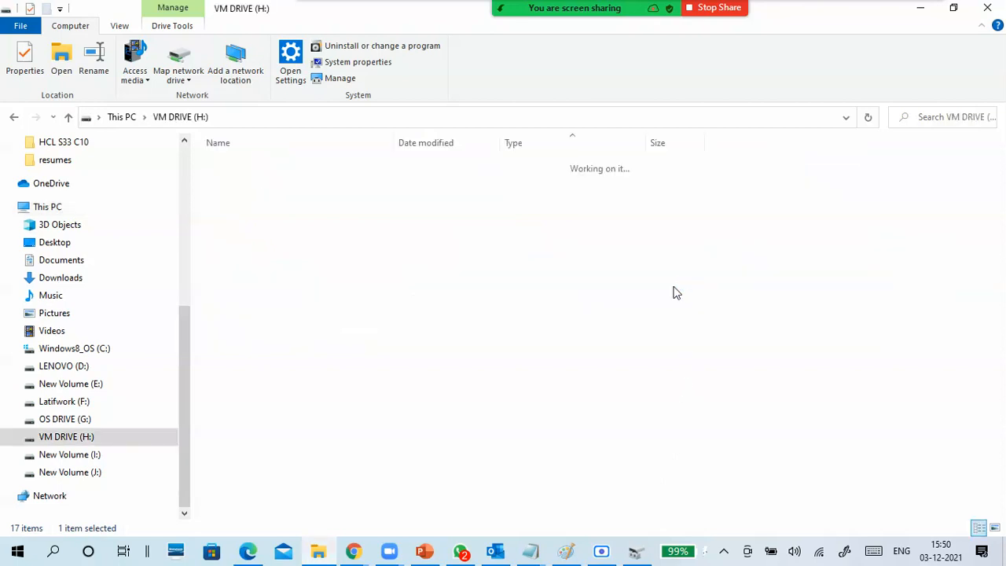
{"action": "left_click", "coordinate": [341, 440]}
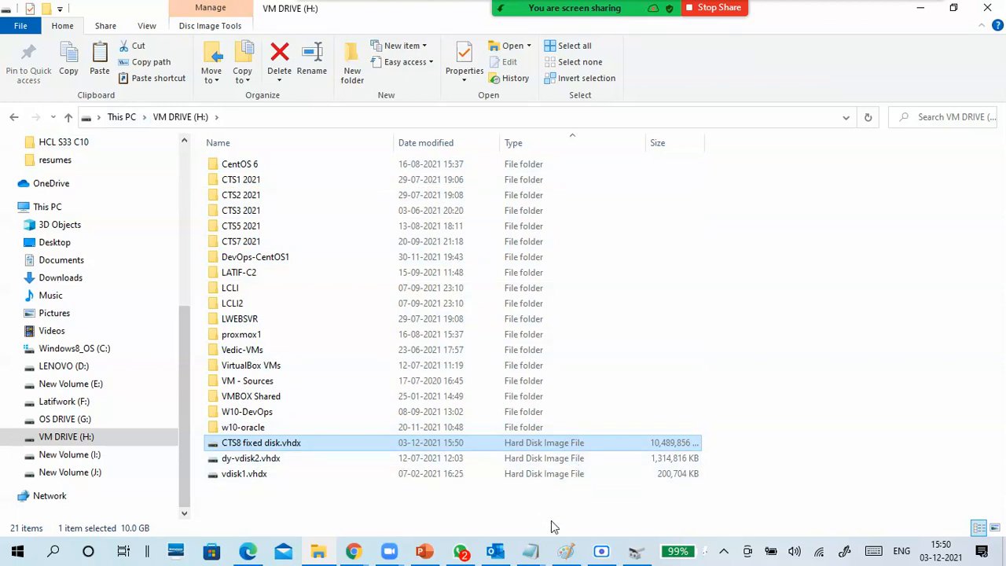
- Switch to Paint and annotate in red: a circled, underlined "150", "1G" with an arrow into the fixed 10G box, a circled "fix" and a tick
{"action": "left_click", "coordinate": [566, 553]}
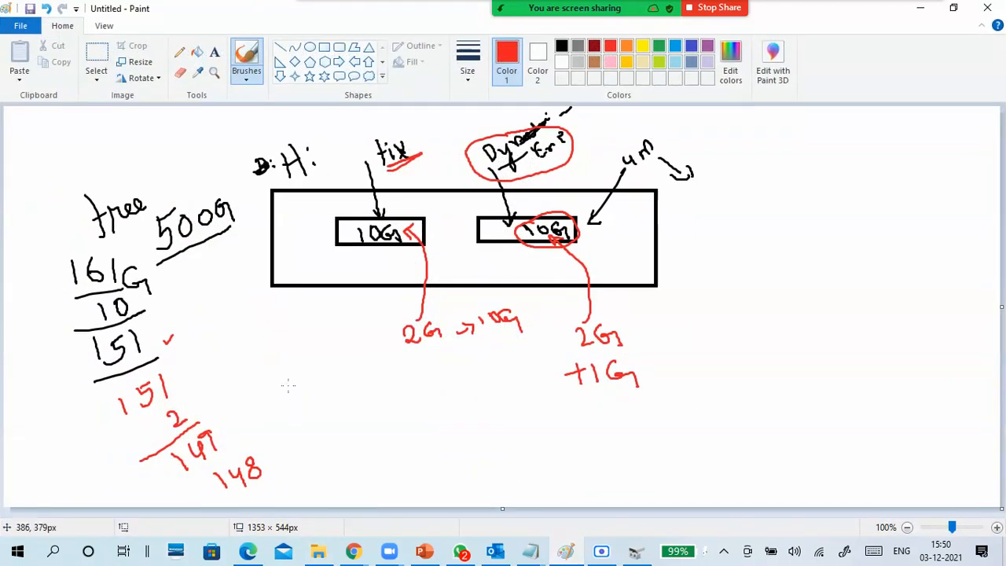
{"action": "mouse_move", "coordinate": [188, 332]}
{"action": "left_mouse_down"}
{"action": "mouse_move", "coordinate": [245, 318]}
{"action": "mouse_move", "coordinate": [243, 327]}
{"action": "mouse_move", "coordinate": [258, 303]}
{"action": "mouse_move", "coordinate": [271, 306]}
{"action": "mouse_move", "coordinate": [178, 330]}
{"action": "mouse_move", "coordinate": [279, 330]}
{"action": "mouse_move", "coordinate": [296, 302]}
{"action": "left_mouse_up"}
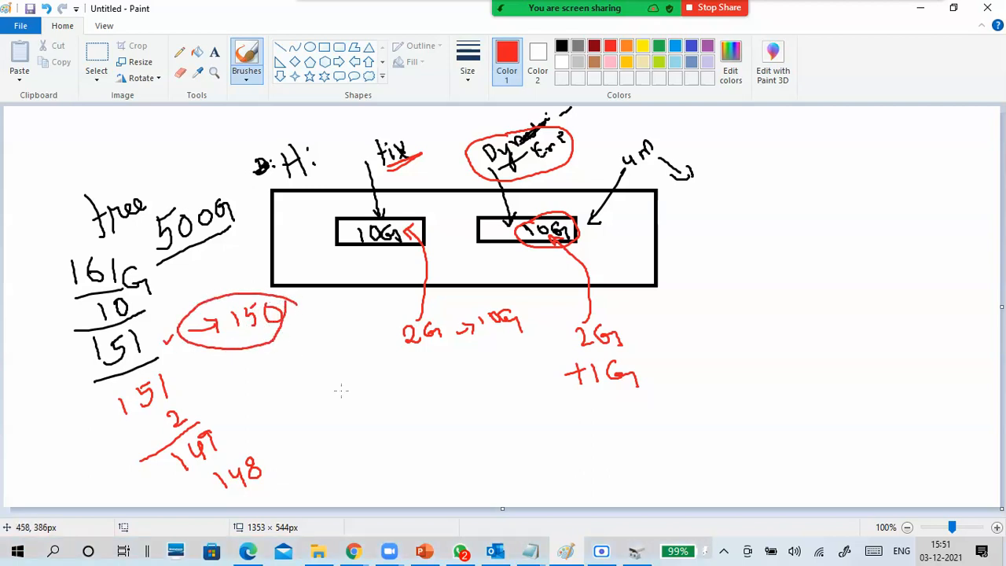
{"action": "mouse_move", "coordinate": [355, 315]}
{"action": "left_mouse_down"}
{"action": "mouse_move", "coordinate": [362, 334]}
{"action": "mouse_move", "coordinate": [385, 332]}
{"action": "mouse_move", "coordinate": [378, 253]}
{"action": "mouse_move", "coordinate": [390, 252]}
{"action": "left_mouse_up"}
{"action": "left_click_drag", "start_coordinate": [215, 340], "coordinate": [279, 330]}
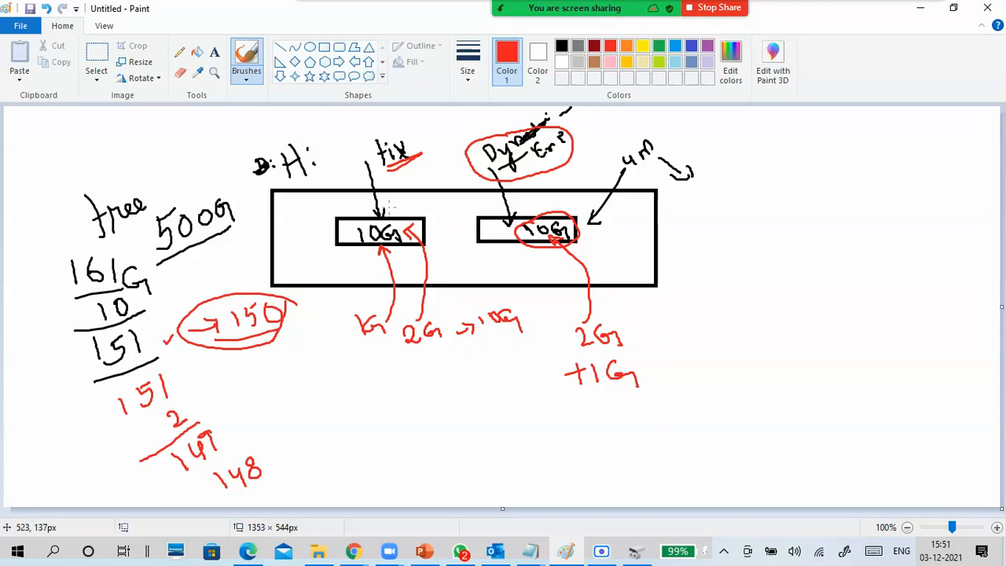
{"action": "mouse_move", "coordinate": [424, 130]}
{"action": "left_mouse_down"}
{"action": "mouse_move", "coordinate": [351, 139]}
{"action": "mouse_move", "coordinate": [441, 156]}
{"action": "mouse_move", "coordinate": [412, 119]}
{"action": "left_mouse_up"}
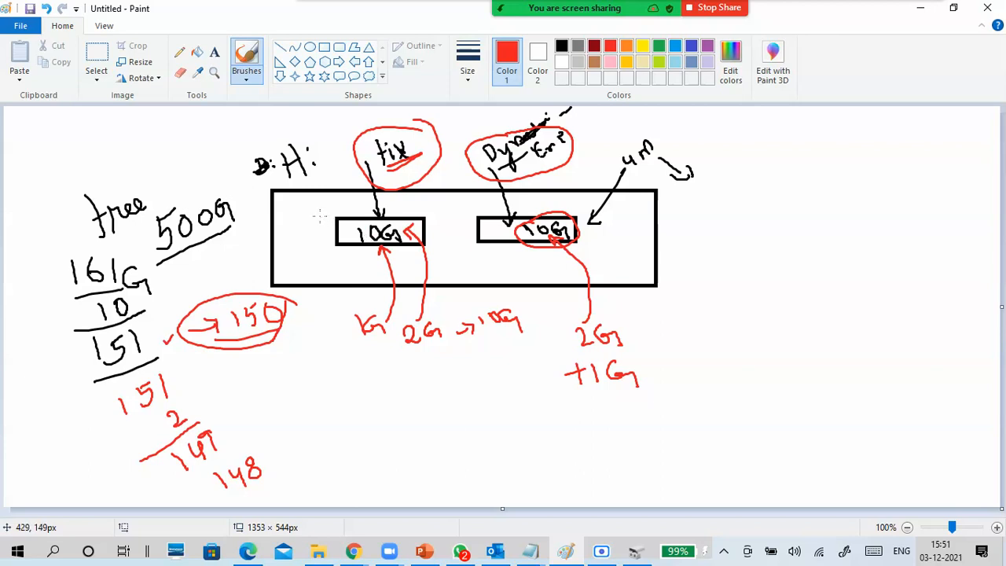
{"action": "left_click_drag", "start_coordinate": [325, 221], "coordinate": [337, 207]}
- Sketch a large red box with a small shaded rectangle and tick inside beside the drive diagram, and circle the fixed disk's 10G
{"action": "mouse_move", "coordinate": [737, 181]}
{"action": "left_mouse_down"}
{"action": "mouse_move", "coordinate": [760, 361]}
{"action": "mouse_move", "coordinate": [852, 123]}
{"action": "mouse_move", "coordinate": [737, 167]}
{"action": "mouse_move", "coordinate": [737, 193]}
{"action": "mouse_move", "coordinate": [778, 267]}
{"action": "mouse_move", "coordinate": [786, 182]}
{"action": "mouse_move", "coordinate": [809, 267]}
{"action": "mouse_move", "coordinate": [783, 269]}
{"action": "left_mouse_up"}
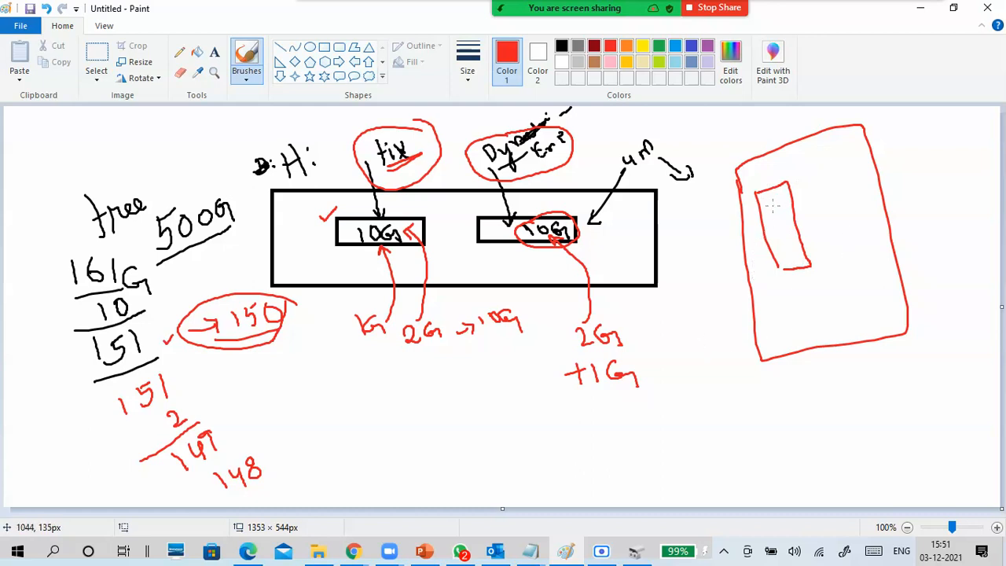
{"action": "mouse_move", "coordinate": [773, 202]}
{"action": "left_mouse_down"}
{"action": "mouse_move", "coordinate": [789, 197]}
{"action": "mouse_move", "coordinate": [789, 256]}
{"action": "left_mouse_up"}
{"action": "mouse_move", "coordinate": [789, 186]}
{"action": "left_mouse_down"}
{"action": "mouse_move", "coordinate": [750, 197]}
{"action": "mouse_move", "coordinate": [769, 275]}
{"action": "mouse_move", "coordinate": [806, 275]}
{"action": "mouse_move", "coordinate": [790, 200]}
{"action": "mouse_move", "coordinate": [777, 220]}
{"action": "mouse_move", "coordinate": [786, 269]}
{"action": "left_mouse_up"}
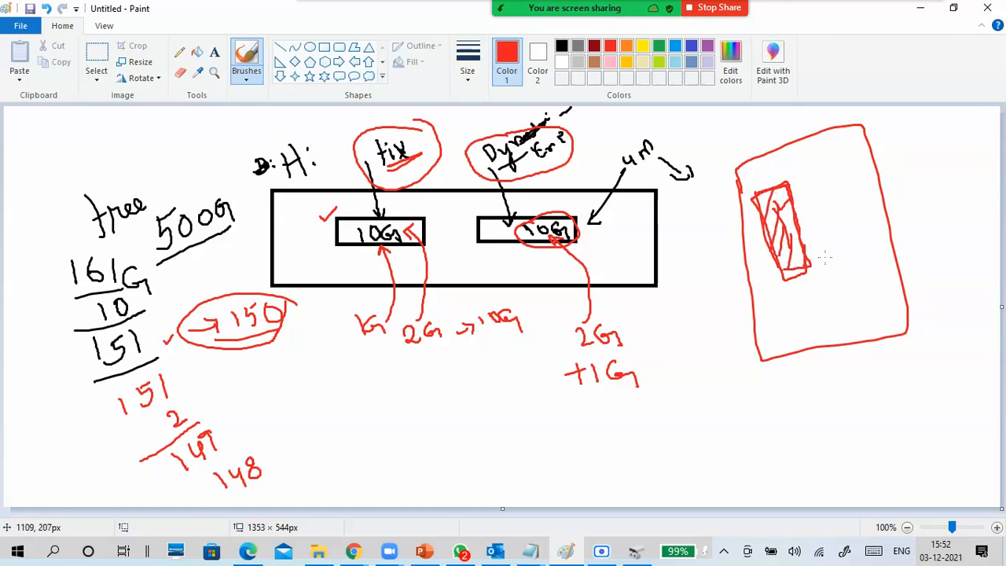
{"action": "left_click_drag", "start_coordinate": [861, 200], "coordinate": [883, 180]}
{"action": "mouse_move", "coordinate": [400, 236]}
{"action": "left_mouse_down"}
{"action": "mouse_move", "coordinate": [355, 225]}
{"action": "mouse_move", "coordinate": [408, 235]}
{"action": "left_mouse_up"}
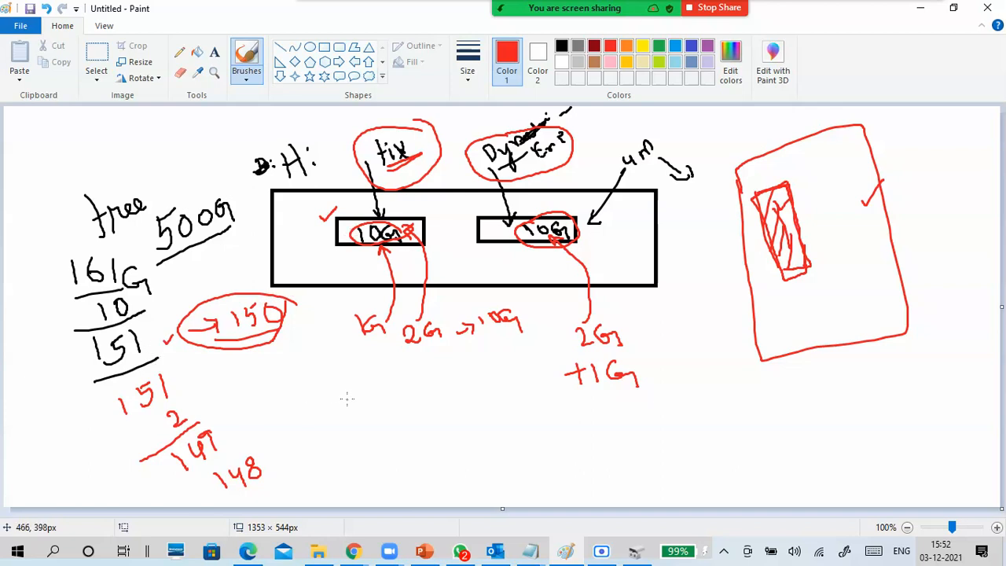
- Undo the recent red strokes in the diagram, back through the circles around the dynamic label and its 10G
{"action": "key", "text": "ctrl+z"}
{"action": "key", "text": "ctrl+z"}
{"action": "key", "text": "ctrl+z"}
{"action": "key", "text": "ctrl+z"}
{"action": "key", "text": "ctrl+z"}
{"action": "key", "text": "ctrl+z"}
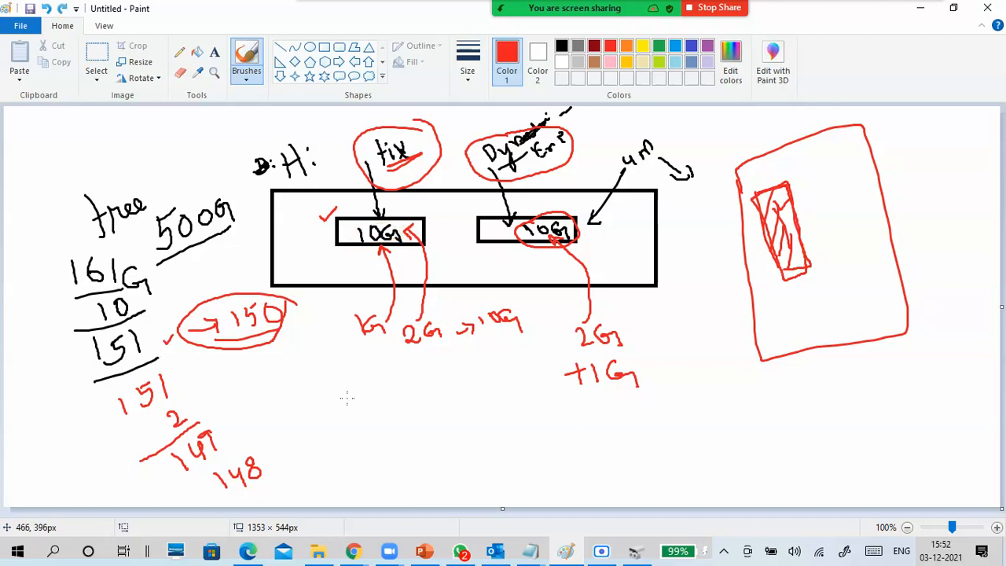
{"action": "key", "text": "ctrl+z"}
{"action": "key", "text": "ctrl+z"}
{"action": "key", "text": "ctrl+z"}
{"action": "key", "text": "ctrl+z"}
{"action": "key", "text": "ctrl+z"}
{"action": "key", "text": "ctrl+z"}
{"action": "key", "text": "ctrl+z"}
{"action": "key", "text": "ctrl+z"}
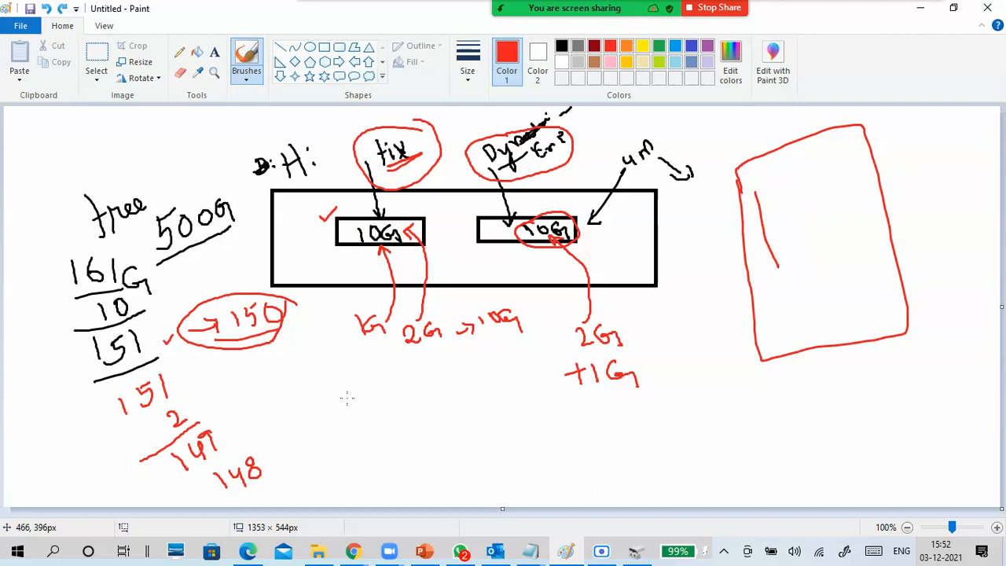
{"action": "key", "text": "ctrl+z"}
{"action": "key", "text": "ctrl+z"}
{"action": "key", "text": "ctrl+z"}
{"action": "key", "text": "ctrl+z"}
{"action": "key", "text": "ctrl+z"}
{"action": "key", "text": "ctrl+z"}
{"action": "key", "text": "ctrl+z"}
{"action": "key", "text": "ctrl+z"}
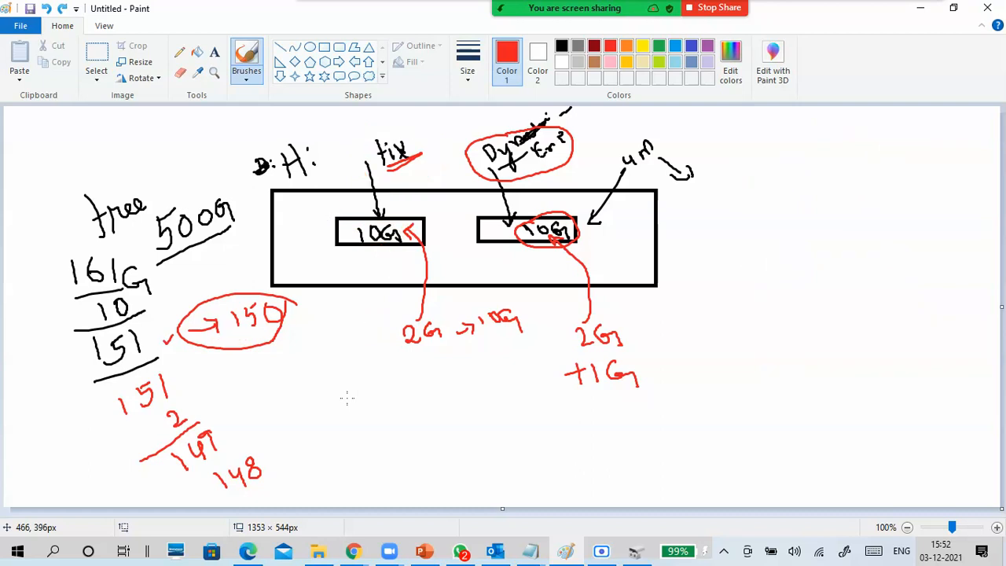
{"action": "key", "text": "ctrl+z"}
{"action": "key", "text": "ctrl+z"}
{"action": "key", "text": "ctrl+z"}
{"action": "key", "text": "ctrl+z"}
{"action": "key", "text": "ctrl+z"}
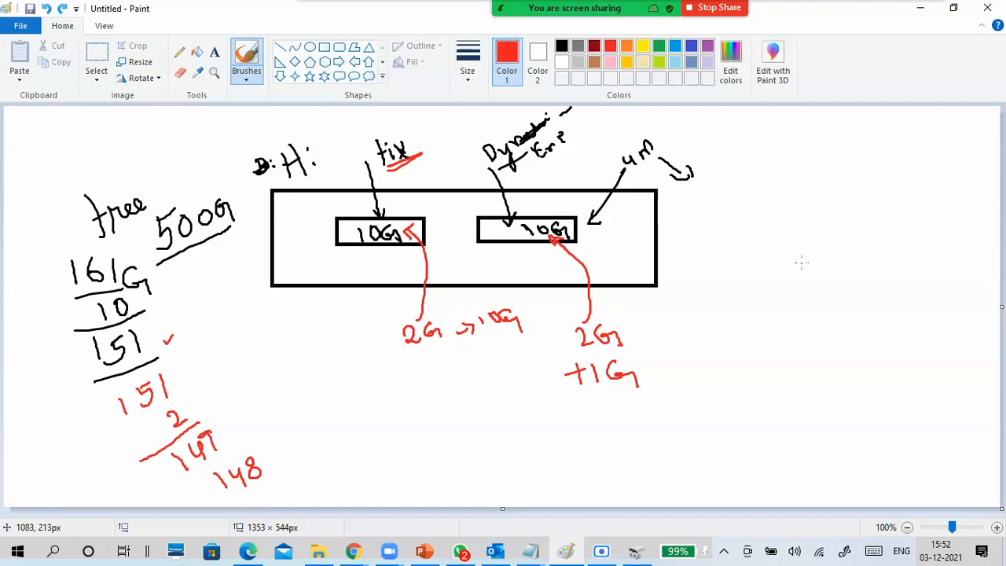
- Return to Disk Management and start a new virtual hard disk with VHDX format and the dynamically expanding type
{"action": "left_click", "coordinate": [915, 10]}
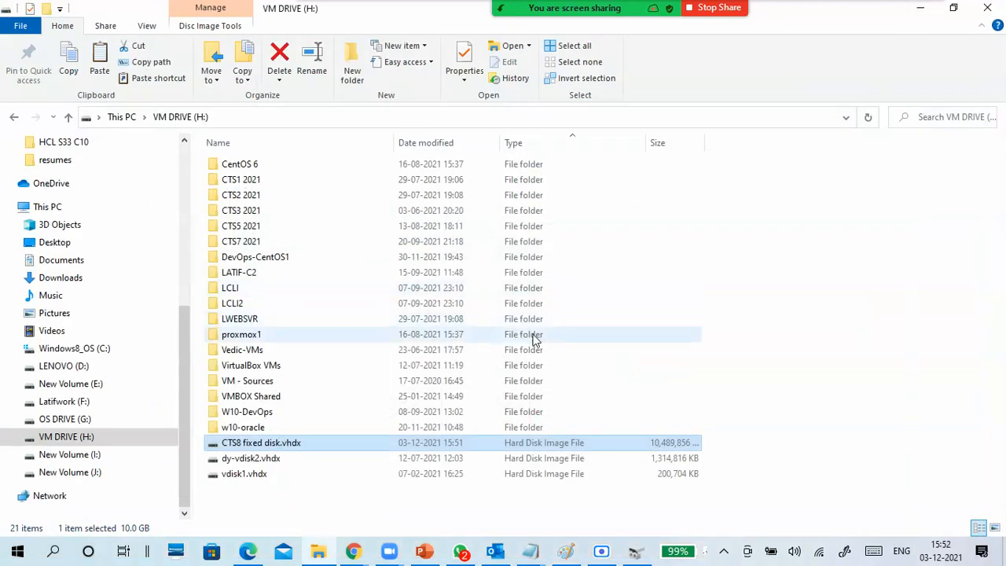
{"action": "left_click", "coordinate": [919, 8]}
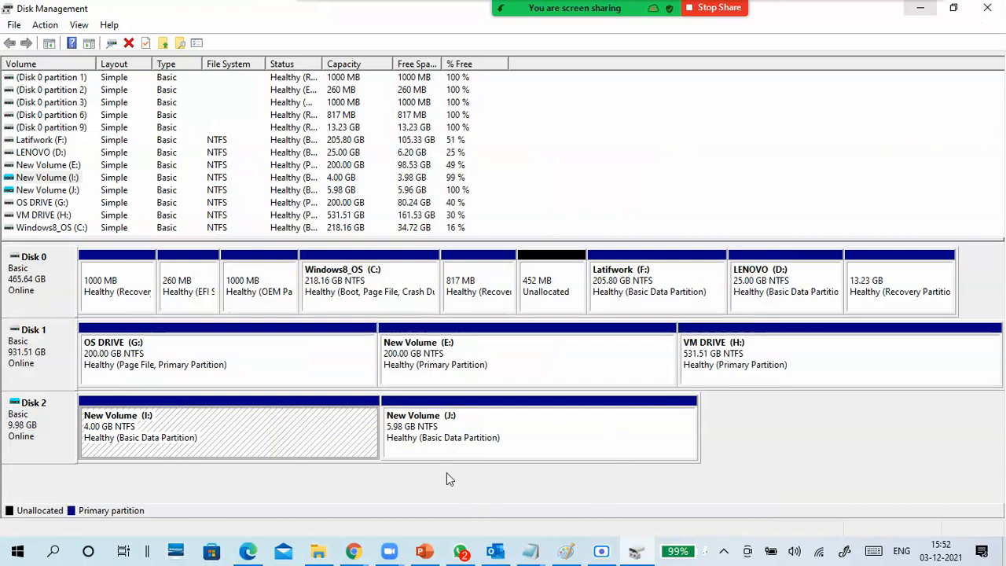
{"action": "left_click", "coordinate": [45, 24]}
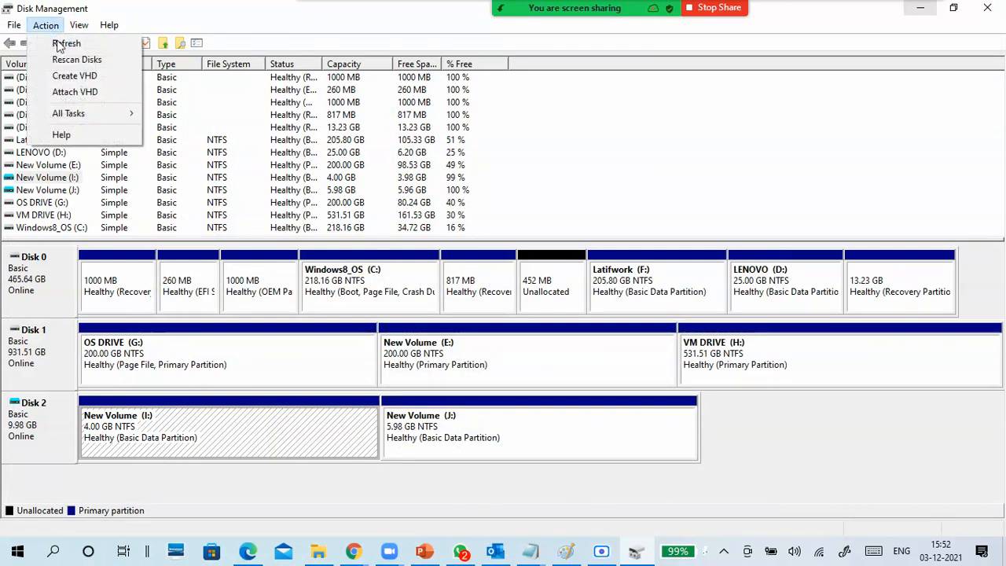
{"action": "left_click", "coordinate": [75, 79]}
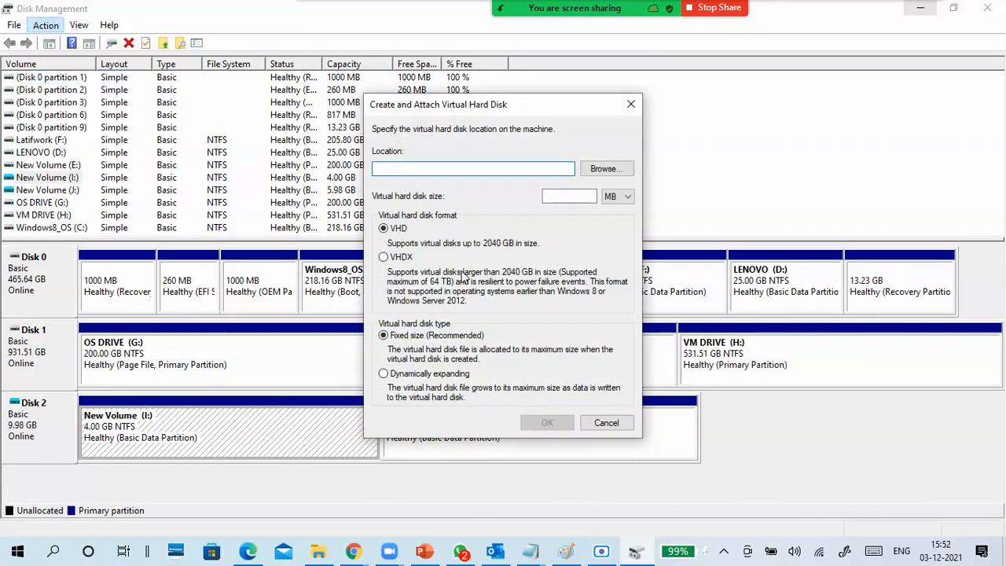
{"action": "left_click", "coordinate": [432, 374]}
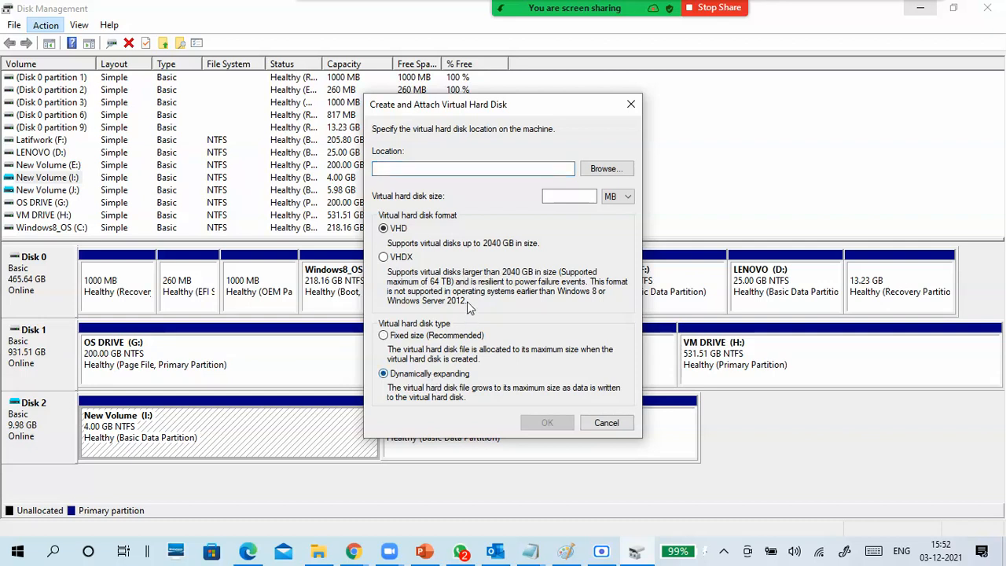
{"action": "left_click", "coordinate": [403, 259]}
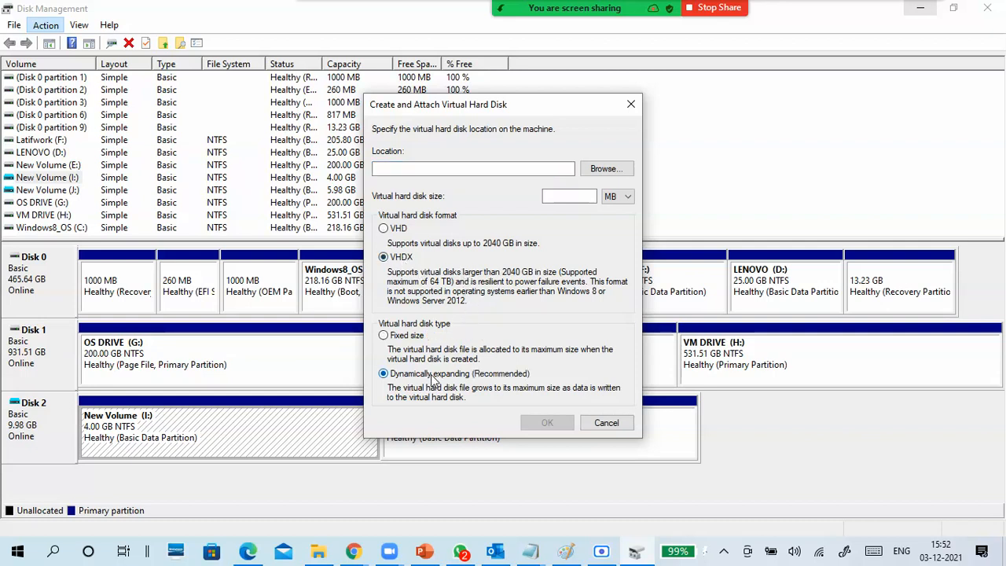
- Set the virtual hard disk size to 10 GB
{"action": "left_click", "coordinate": [616, 197]}
{"action": "left_click", "coordinate": [612, 215]}
{"action": "left_click", "coordinate": [561, 196]}
{"action": "type", "text": "10"}
- Set the virtual disk's location to a new file named "CTS8 dynamic disk" on VM DRIVE (H:), saved as .vhdx
{"action": "left_click", "coordinate": [535, 169]}
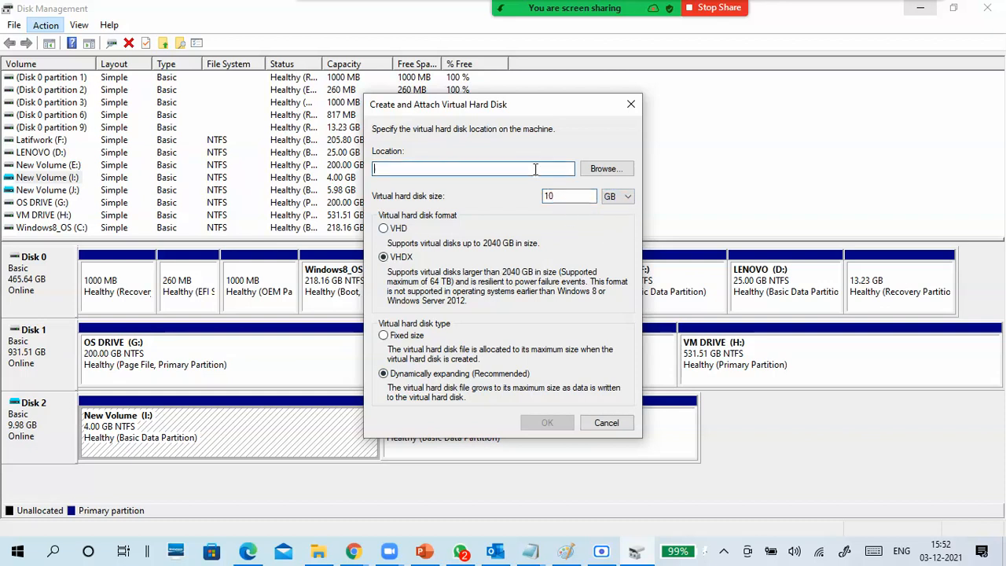
{"action": "type", "text": "h:\\"}
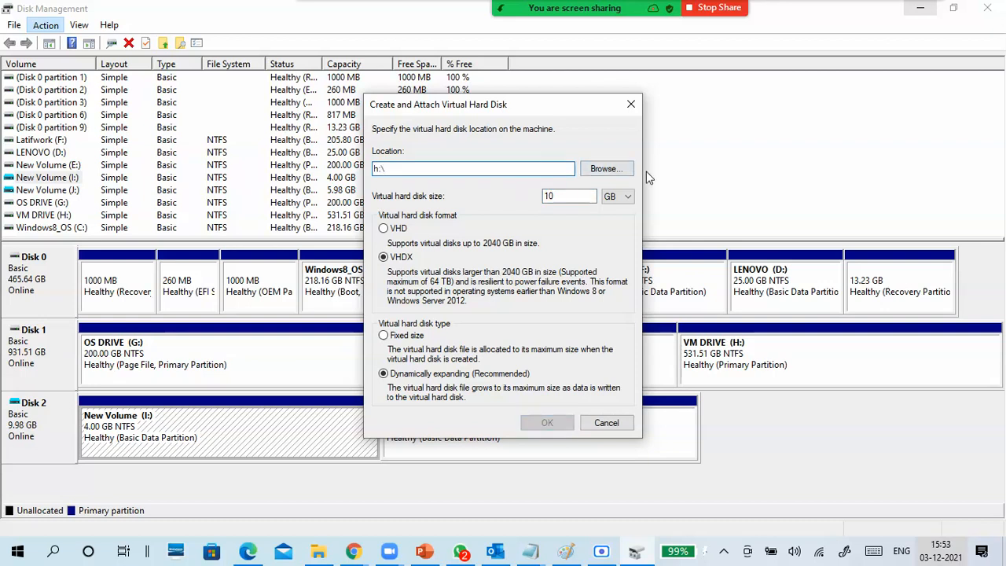
{"action": "left_click", "coordinate": [606, 168]}
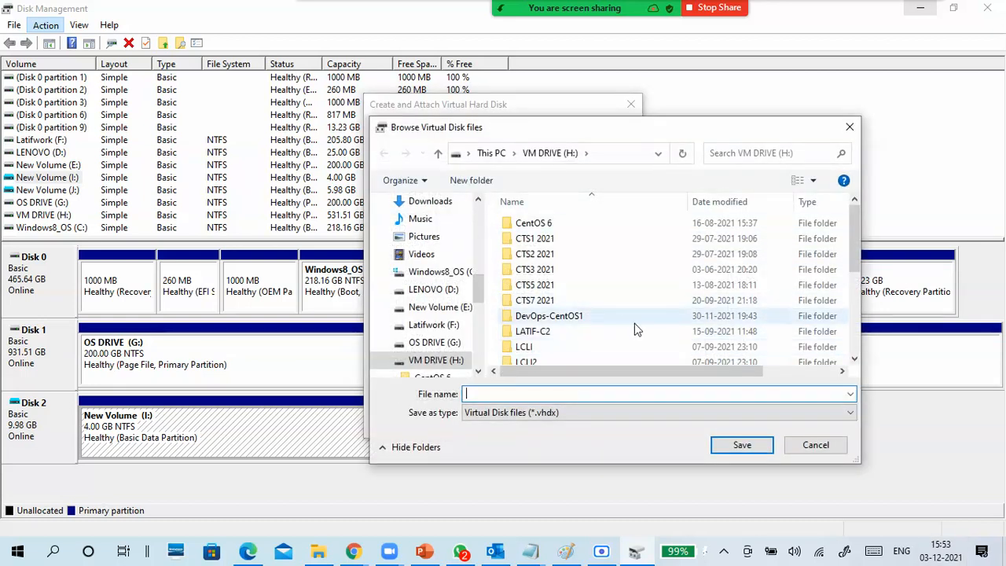
{"action": "scroll", "coordinate": [634, 323], "scroll_direction": "down", "scroll_amount": 10}
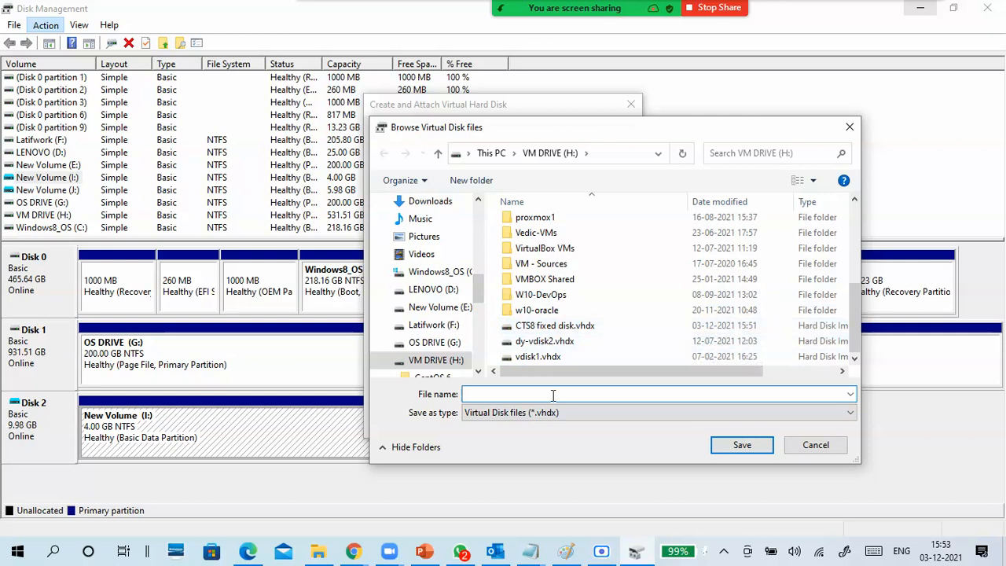
{"action": "type", "text": "CTS"}
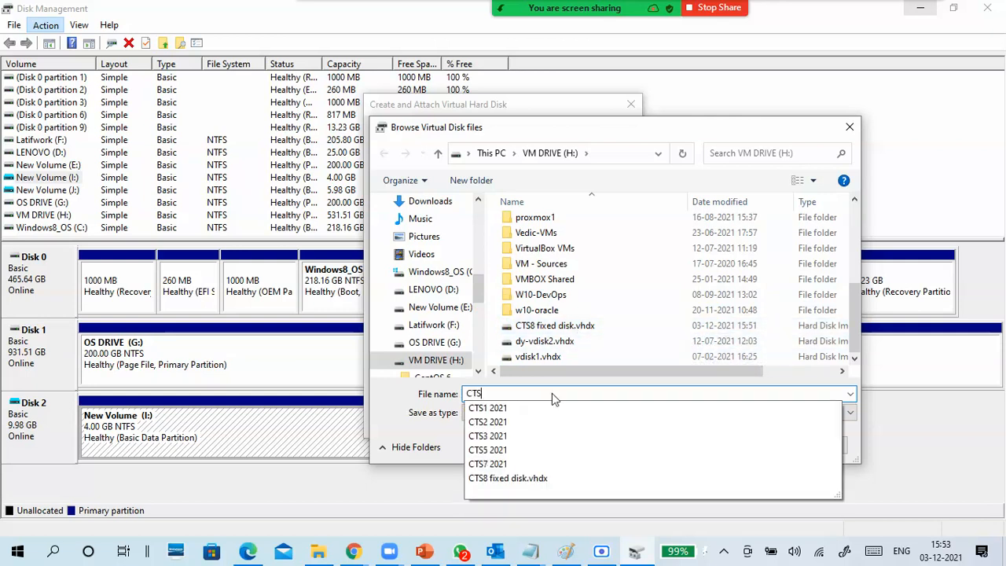
{"action": "type", "text": "8"}
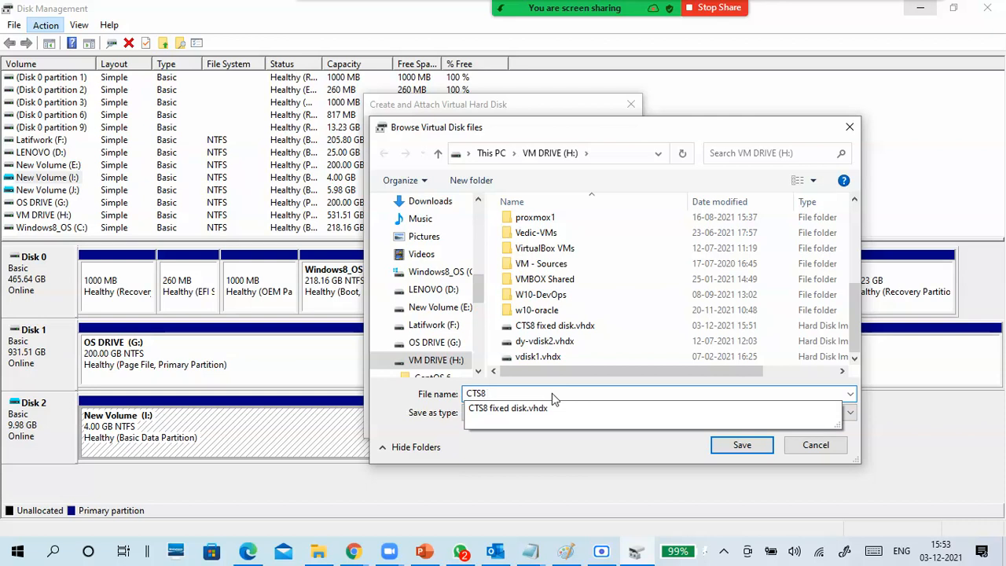
{"action": "type", "text": " dyn"}
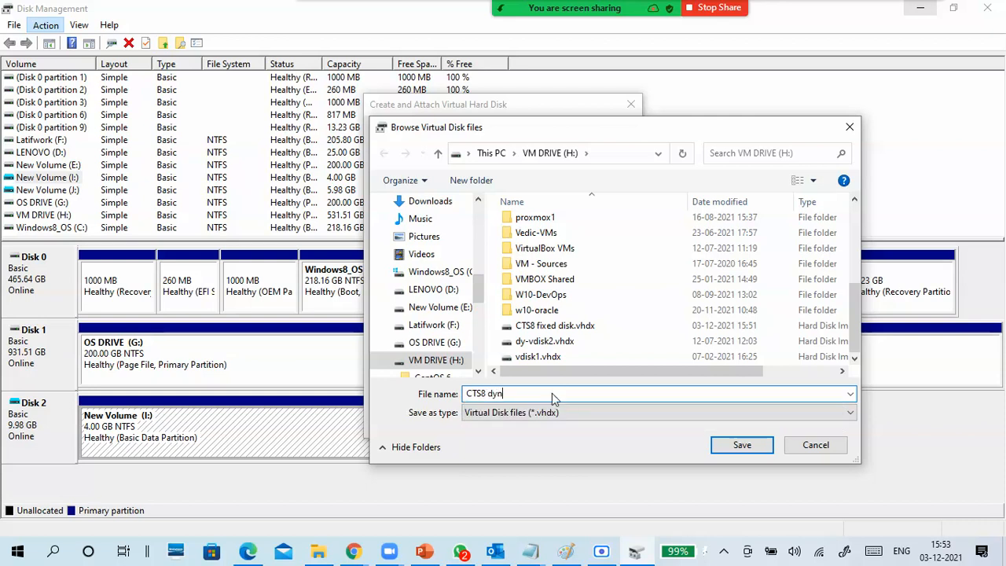
{"action": "type", "text": "amic disk"}
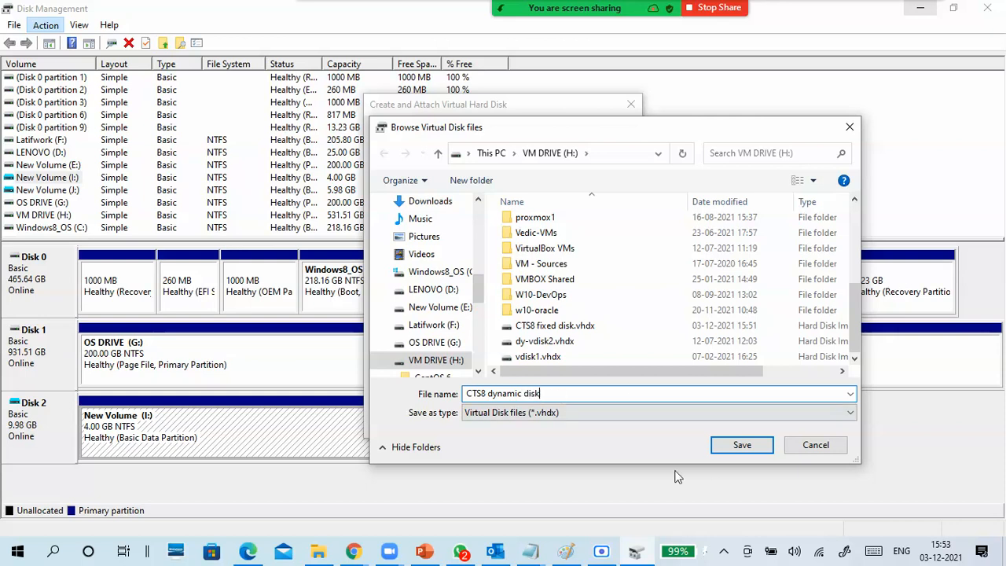
{"action": "left_click", "coordinate": [717, 451]}
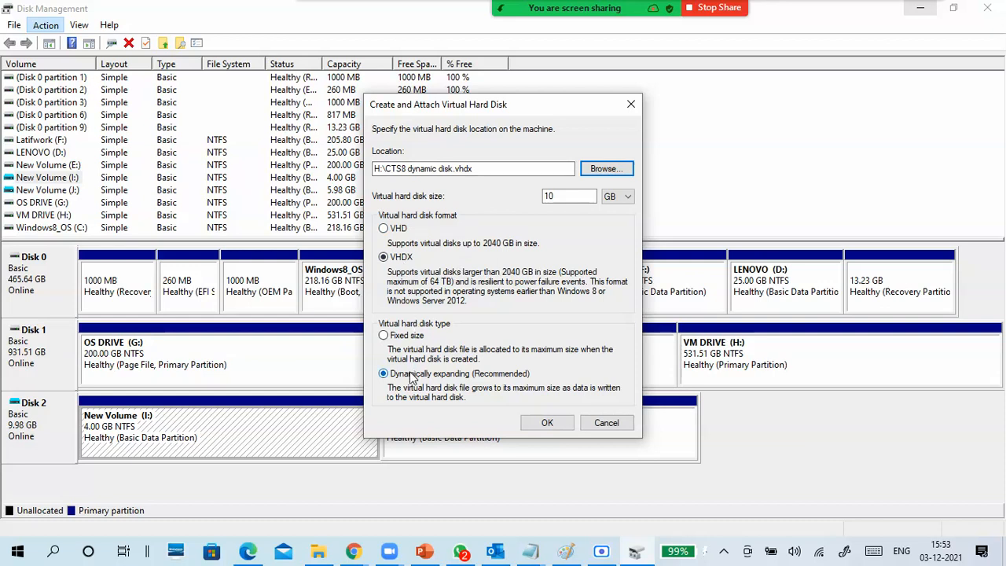
- Create and attach the configured 10 GB dynamically expanding virtual disk
{"action": "left_click", "coordinate": [553, 426]}
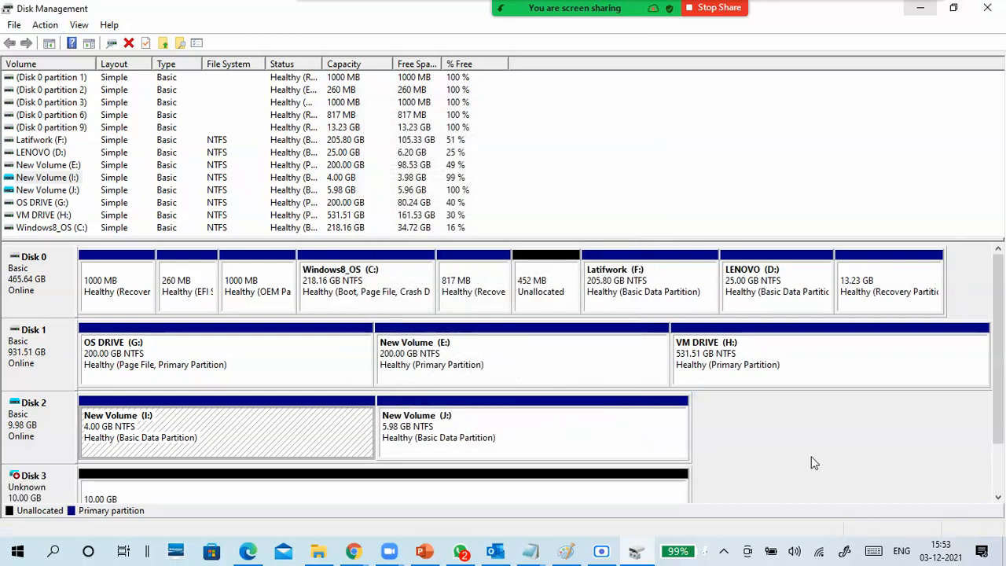
{"action": "scroll", "coordinate": [1001, 408], "scroll_direction": "down", "scroll_amount": 2}
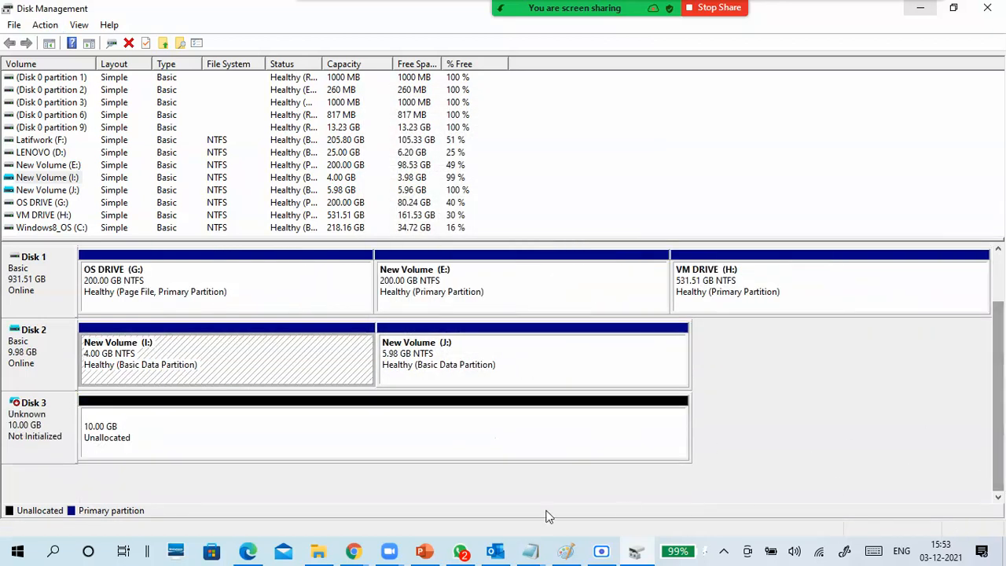
- Switch to File Explorer, filter VM DRIVE (H:) to Hard Disk Image Files, and compare the CTS8 dynamic and fixed disk file sizes
{"action": "left_click", "coordinate": [318, 551]}
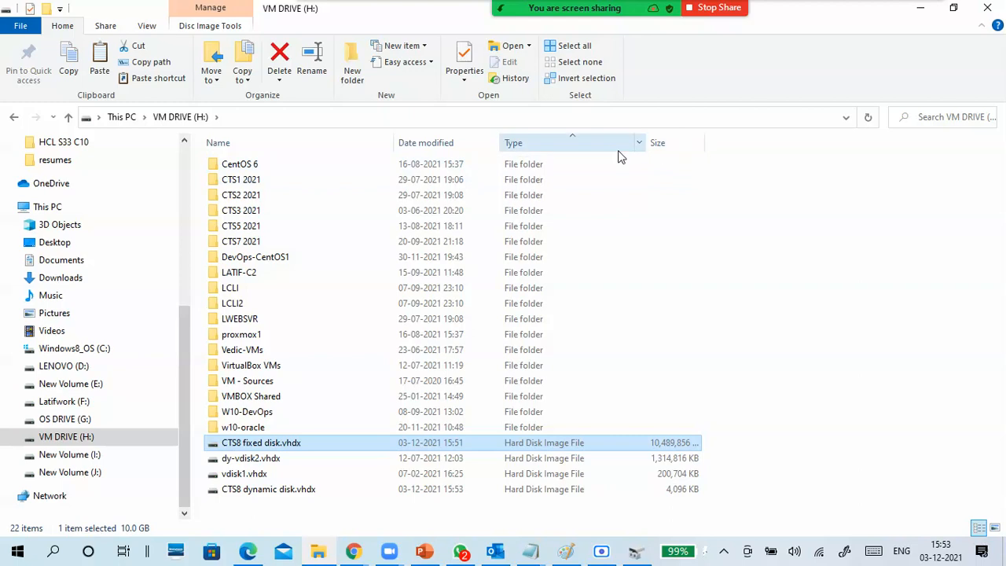
{"action": "left_click", "coordinate": [637, 145]}
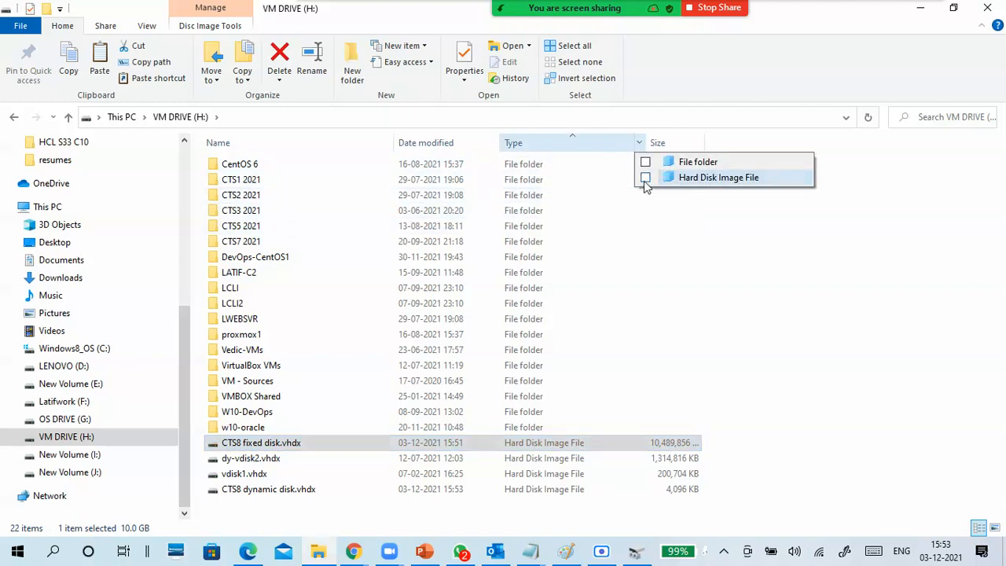
{"action": "left_click", "coordinate": [644, 179]}
{"action": "left_click", "coordinate": [533, 292]}
{"action": "left_click", "coordinate": [321, 165]}
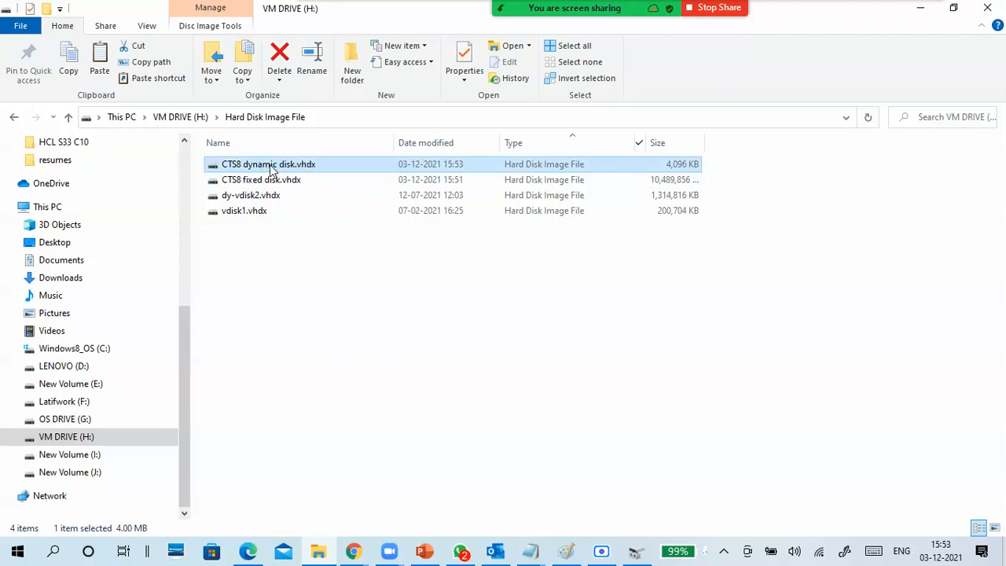
{"action": "left_click", "coordinate": [677, 180]}
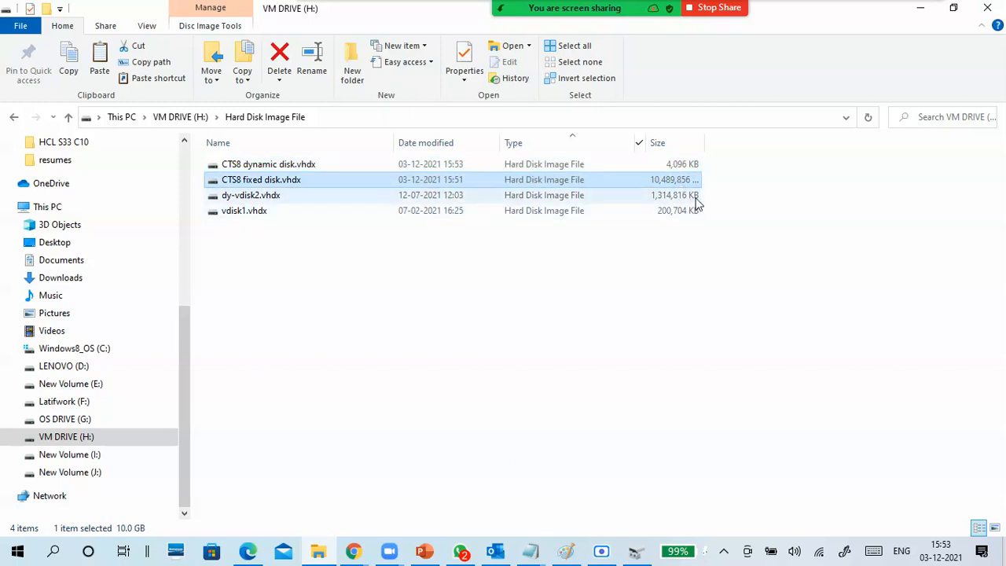
{"action": "left_click", "coordinate": [693, 164]}
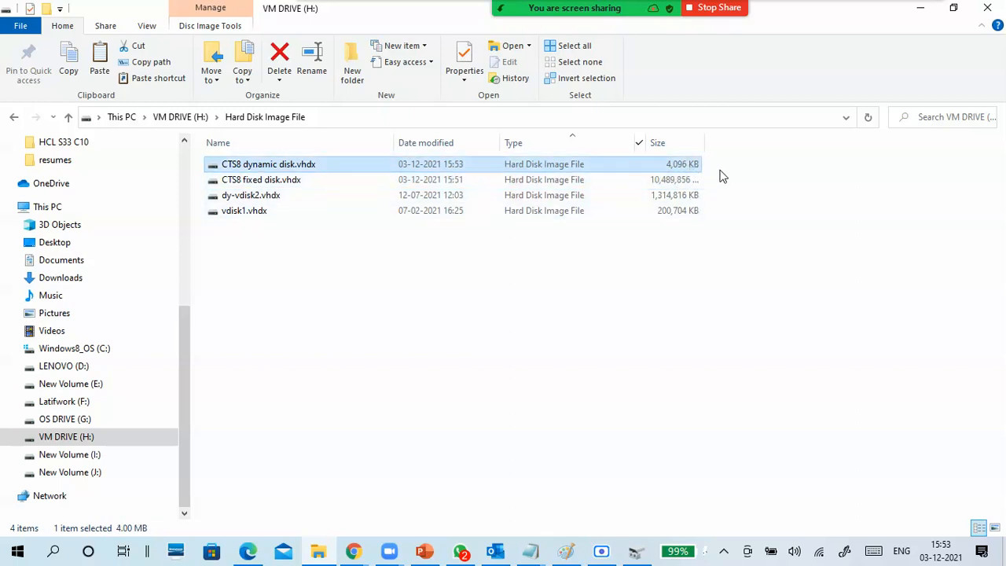
- Return to Disk Management and initialize Disk 3 with the GPT partition style
{"action": "left_click", "coordinate": [919, 7]}
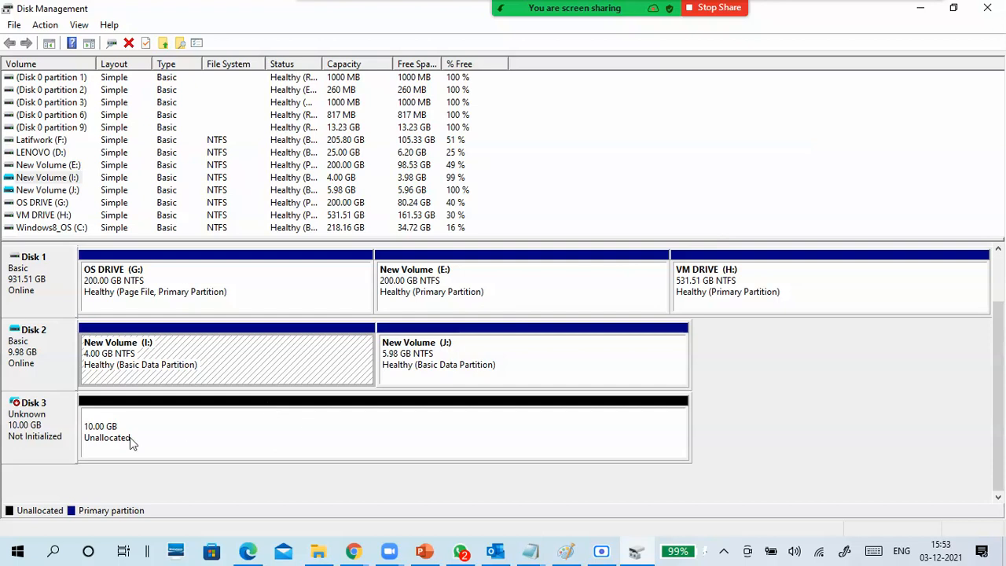
{"action": "right_click", "coordinate": [35, 432]}
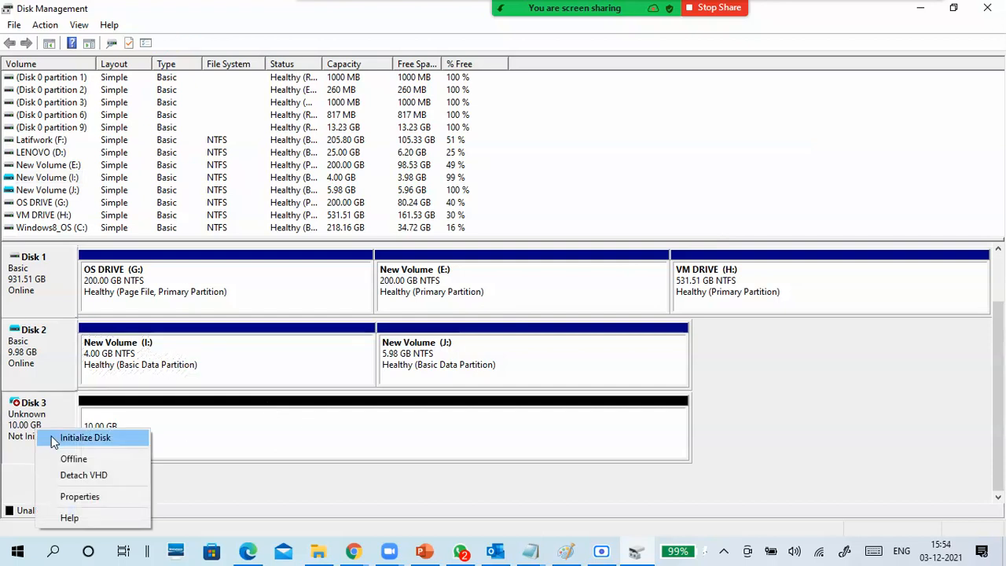
{"action": "left_click", "coordinate": [51, 435]}
{"action": "left_click", "coordinate": [394, 289]}
{"action": "left_click", "coordinate": [391, 308]}
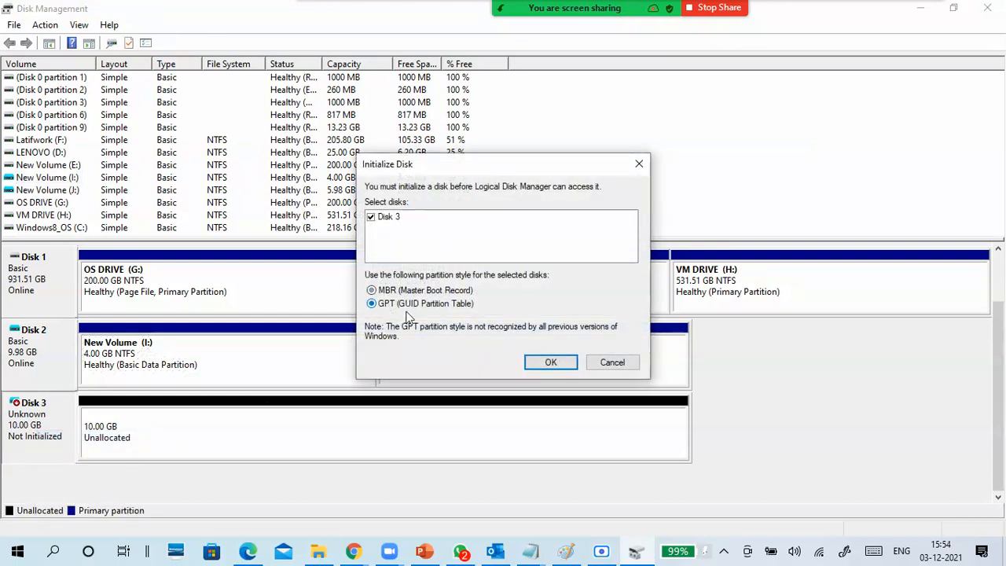
{"action": "left_click", "coordinate": [548, 363]}
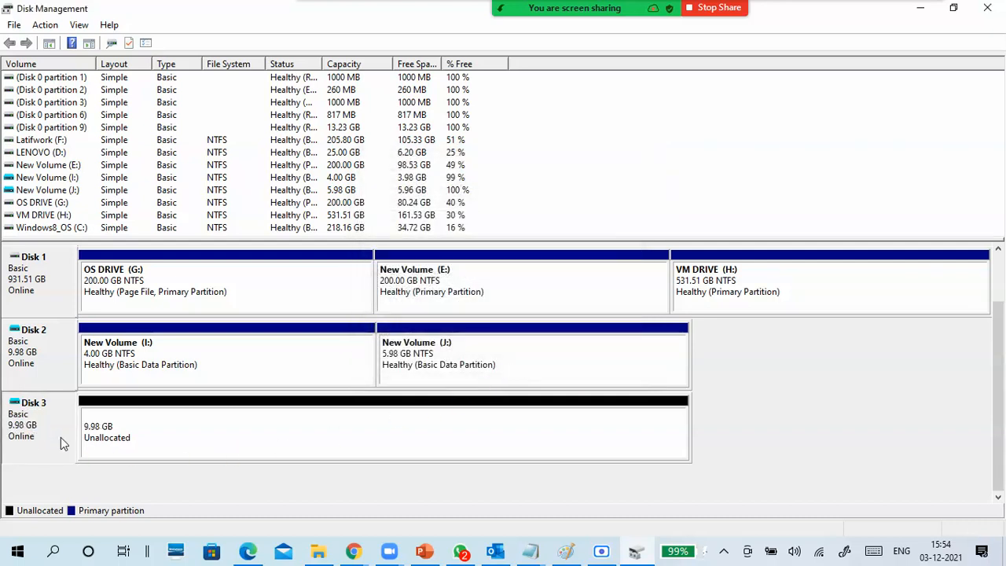
- Create a simple volume on all of Disk 3's unallocated space with drive letter K, quick-formatted as NTFS and labelled New Volume
{"action": "right_click", "coordinate": [186, 430]}
{"action": "left_click", "coordinate": [249, 435]}
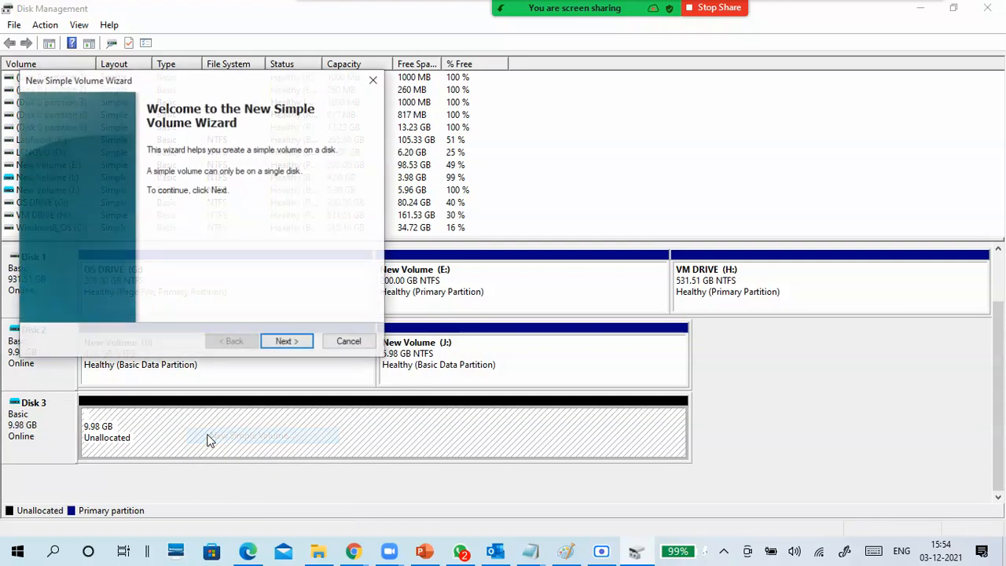
{"action": "left_click", "coordinate": [286, 343]}
{"action": "left_click", "coordinate": [287, 343]}
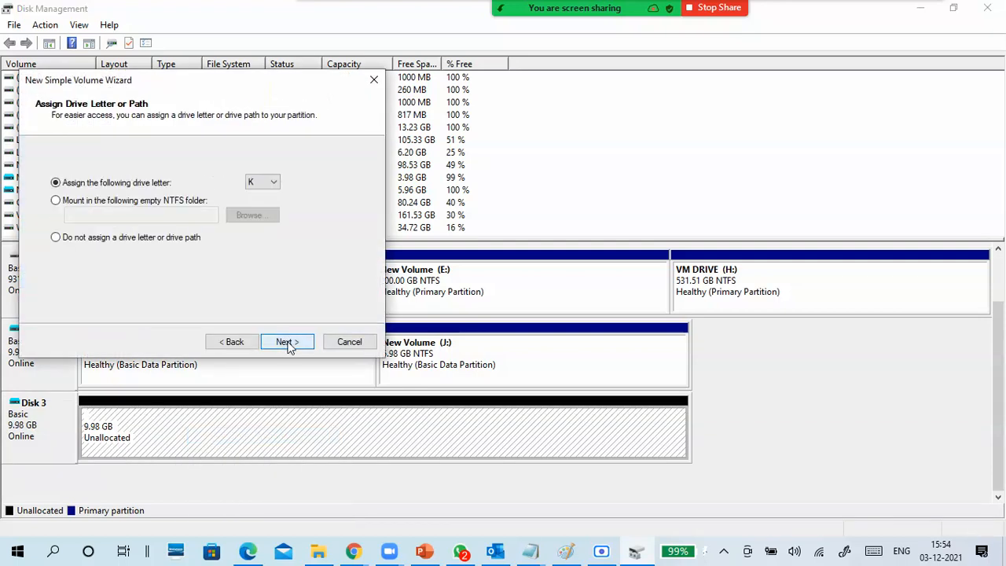
{"action": "left_click", "coordinate": [288, 343]}
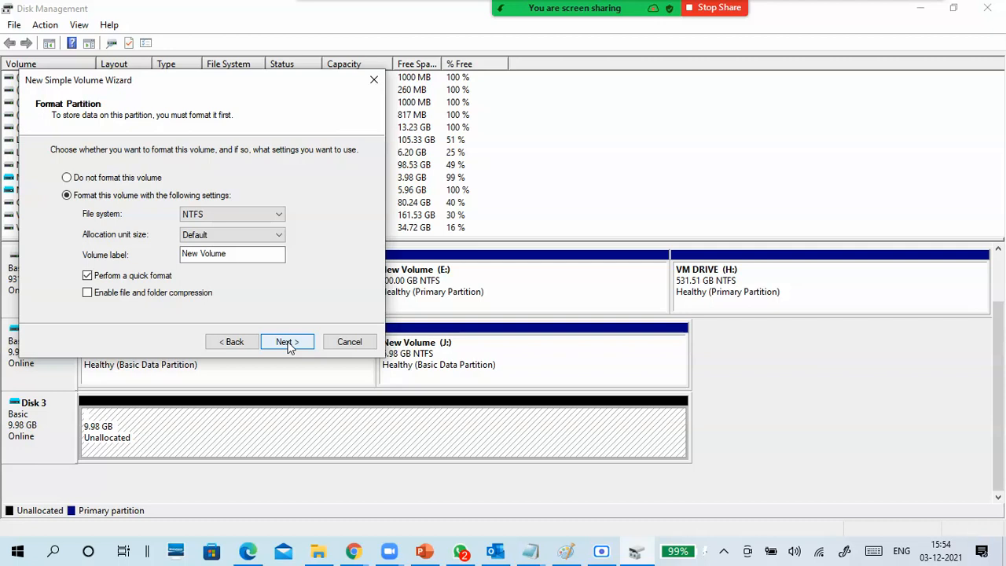
{"action": "left_click", "coordinate": [288, 343]}
{"action": "left_click", "coordinate": [287, 343]}
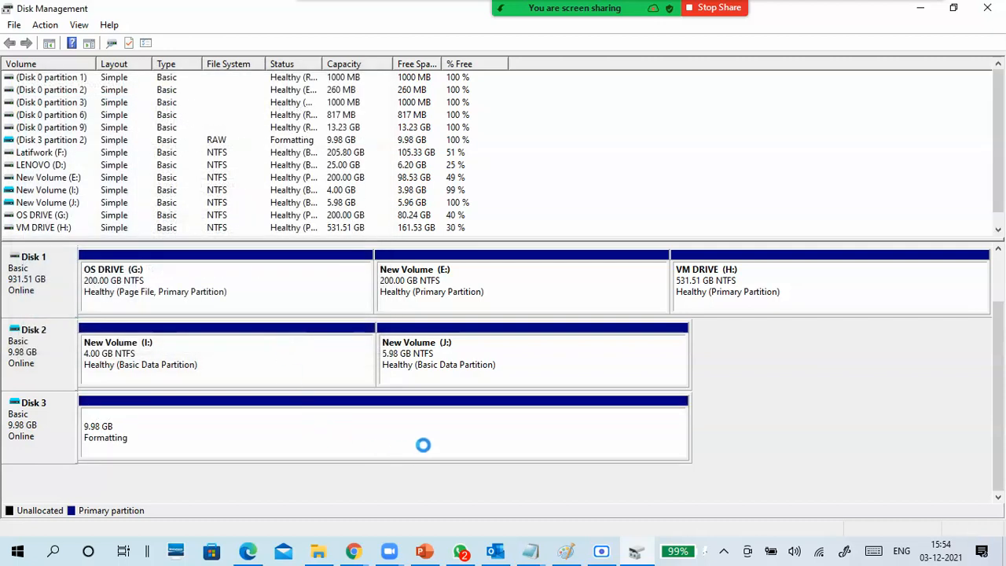
- Examine the partitions on Disk 2 and compare them with the new volume on Disk 3
{"action": "left_click", "coordinate": [296, 375]}
{"action": "left_click", "coordinate": [472, 360]}
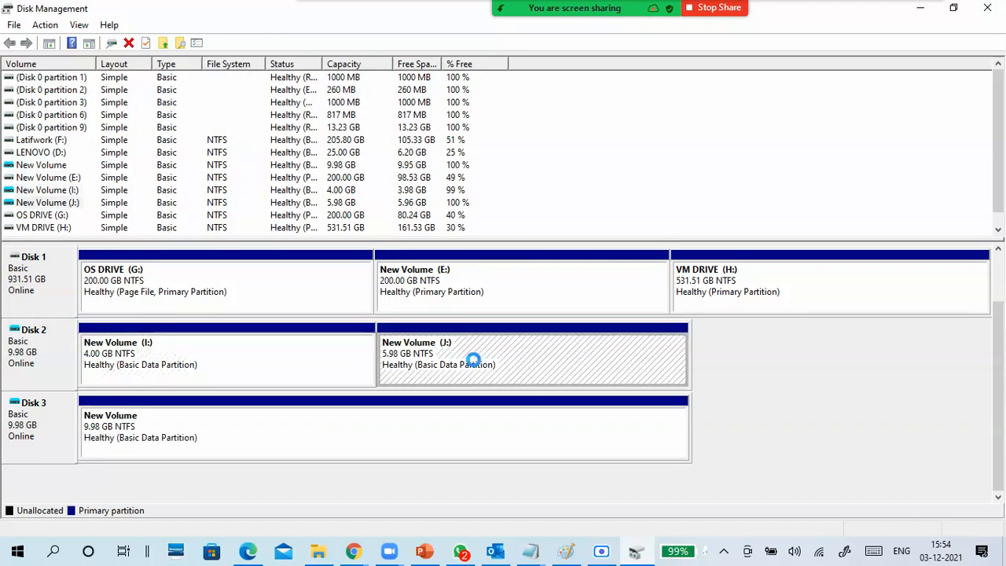
{"action": "left_click", "coordinate": [222, 287]}
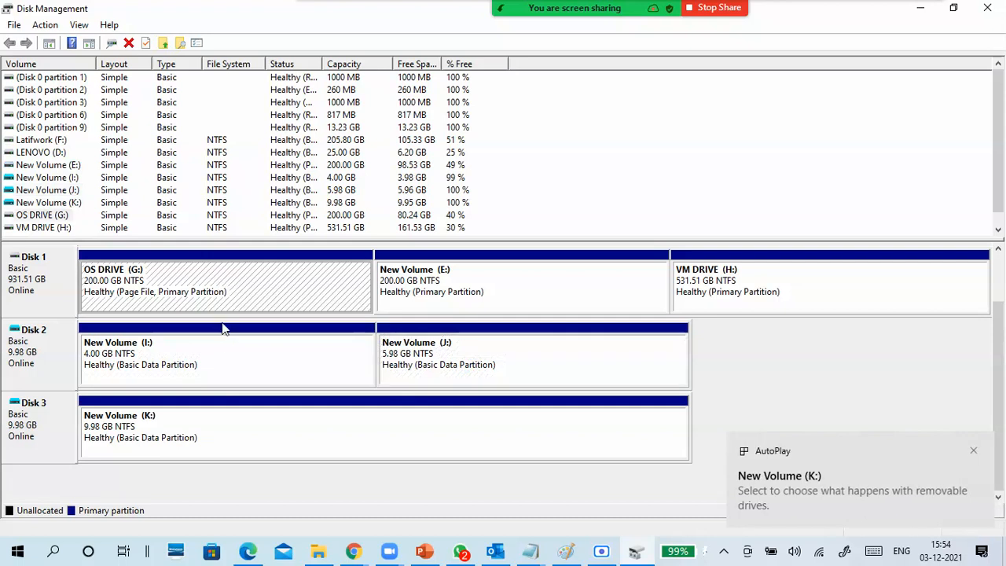
{"action": "left_click", "coordinate": [230, 355]}
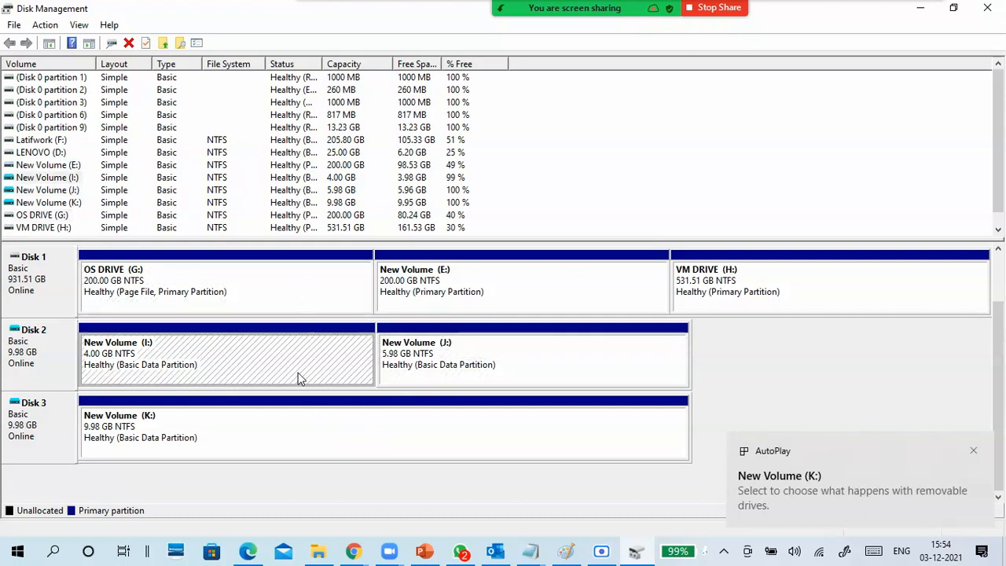
{"action": "left_click", "coordinate": [455, 368]}
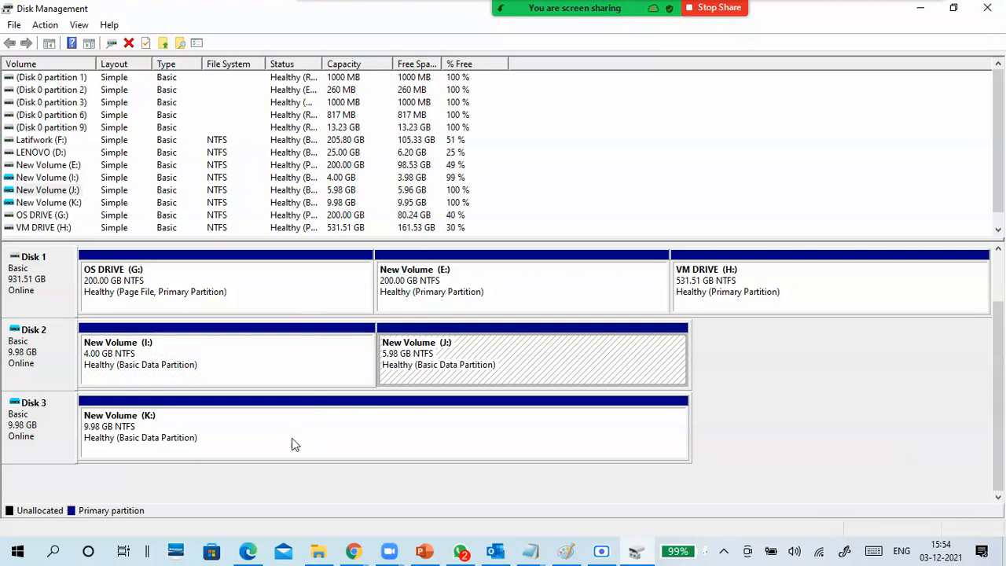
{"action": "left_click", "coordinate": [47, 345]}
{"action": "left_click", "coordinate": [43, 435]}
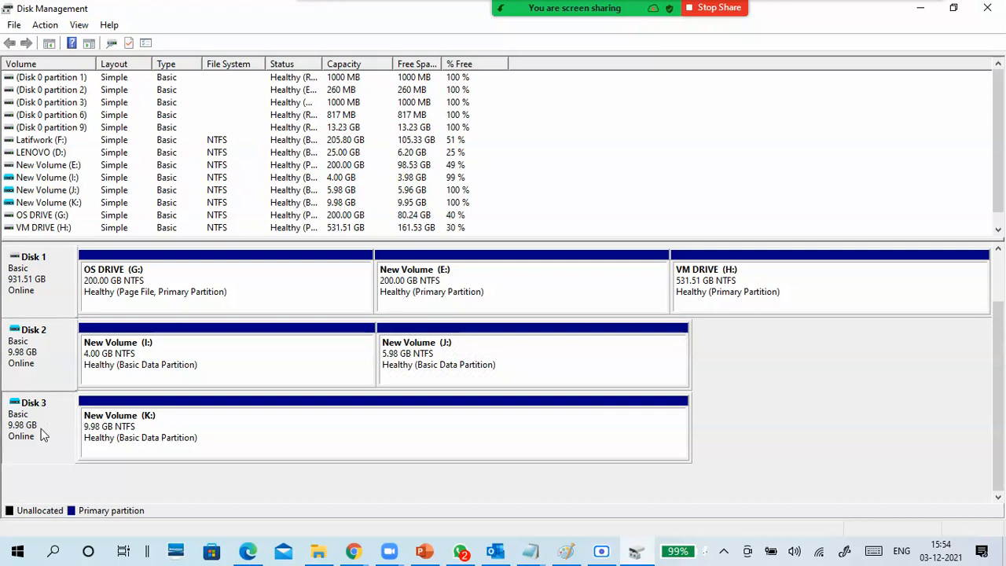
- Switch back to File Explorer, filter H: to Hard Disk Image Files, and compare the two CTS8 files' sizes after formatting the dynamic disk
{"action": "left_click", "coordinate": [318, 549]}
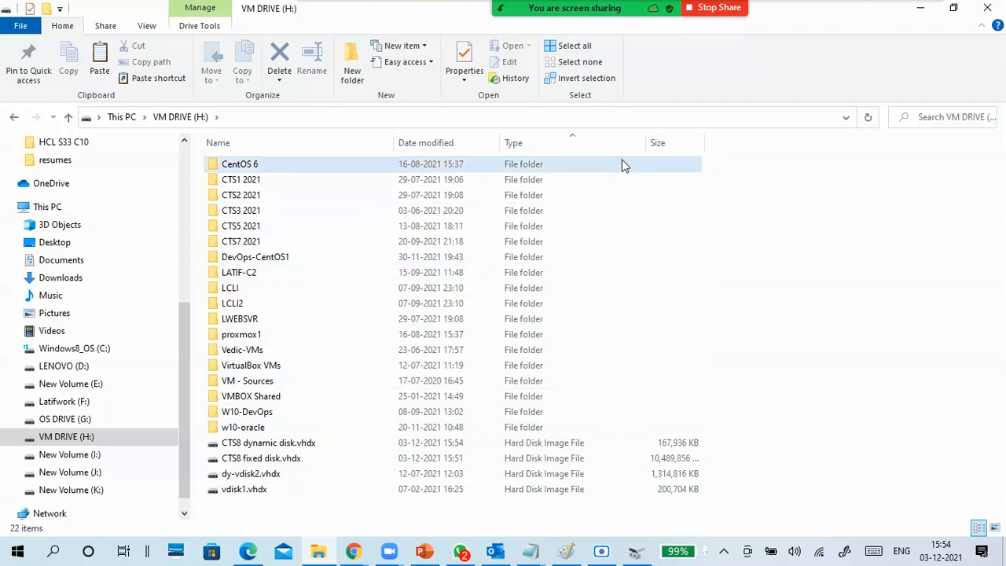
{"action": "left_click", "coordinate": [637, 142]}
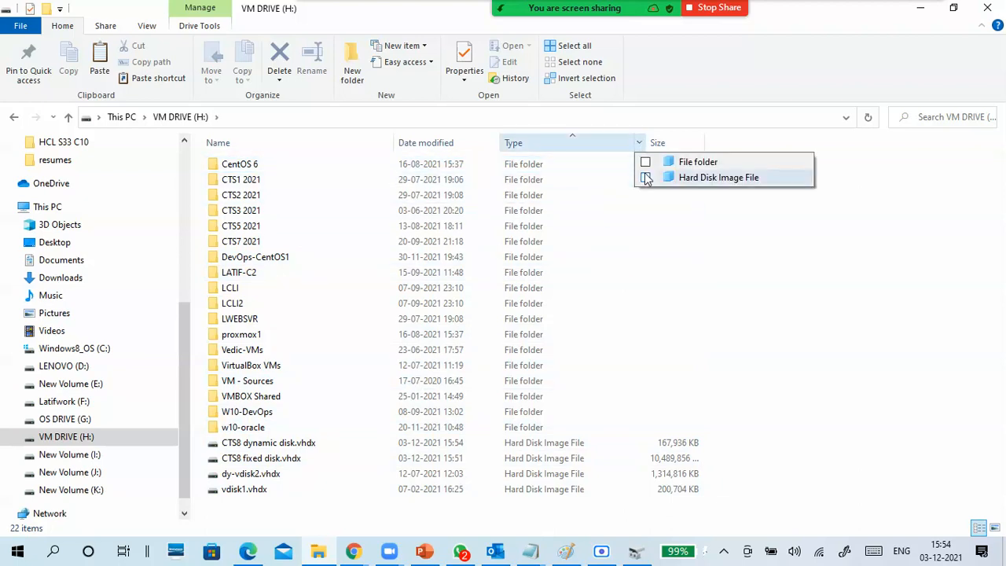
{"action": "left_click", "coordinate": [645, 178]}
{"action": "left_click", "coordinate": [473, 180]}
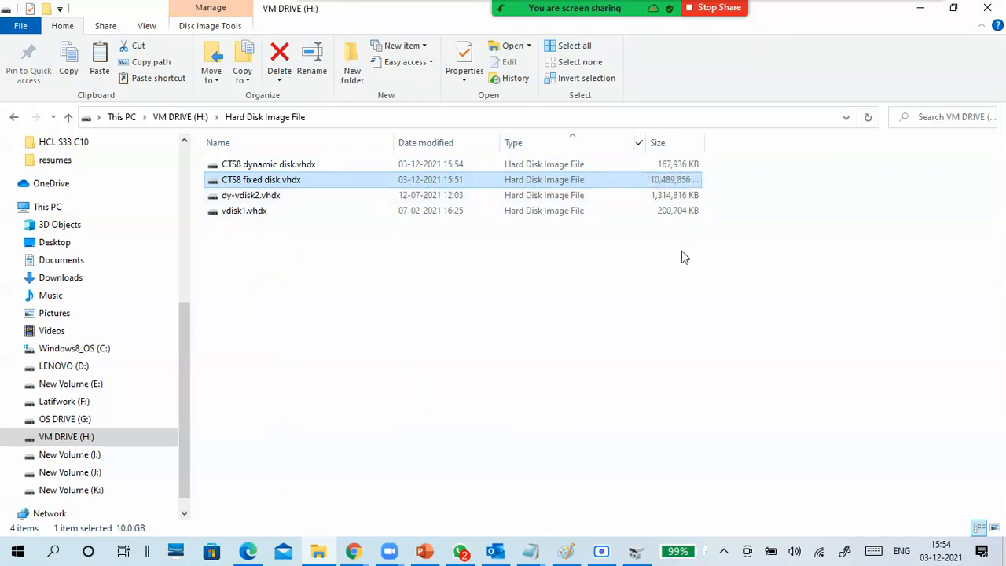
{"action": "left_click", "coordinate": [683, 164]}
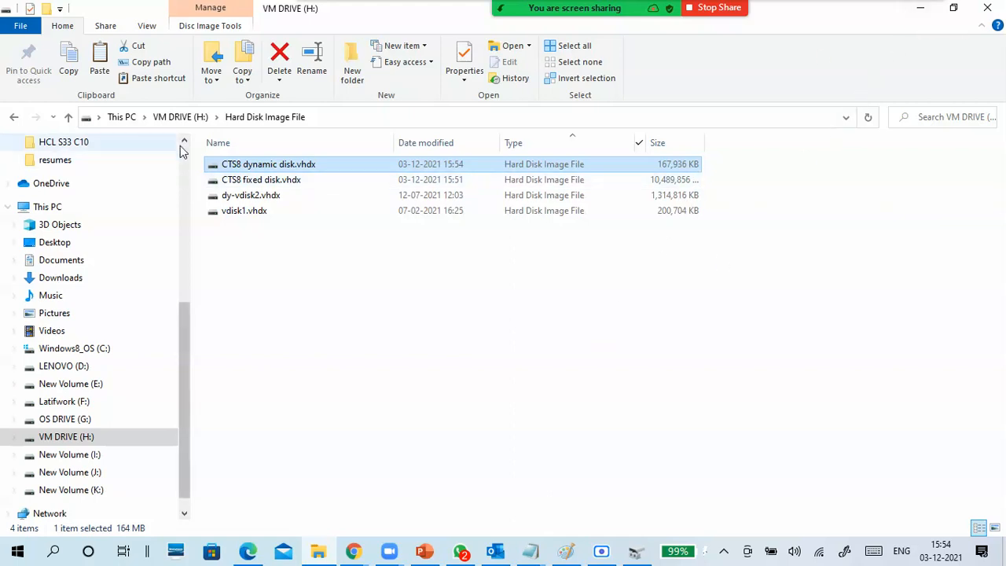
- Go to This PC, refresh the drive list, check VM DRIVE (H:)'s free space, and open that drive
{"action": "left_click", "coordinate": [191, 119]}
{"action": "left_click", "coordinate": [121, 117]}
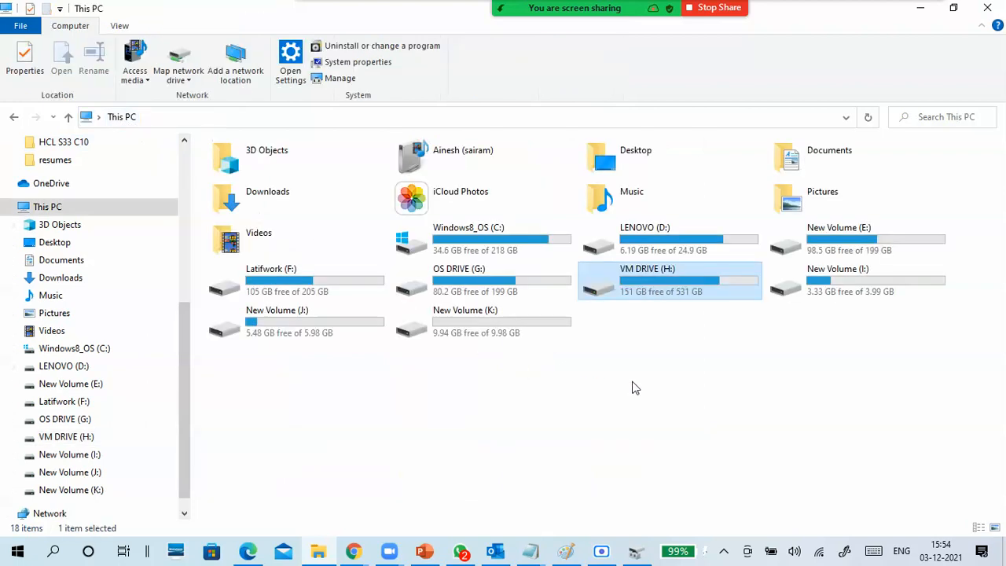
{"action": "left_click", "coordinate": [674, 388]}
{"action": "right_click", "coordinate": [680, 364]}
{"action": "left_click", "coordinate": [635, 422]}
{"action": "left_click", "coordinate": [677, 292]}
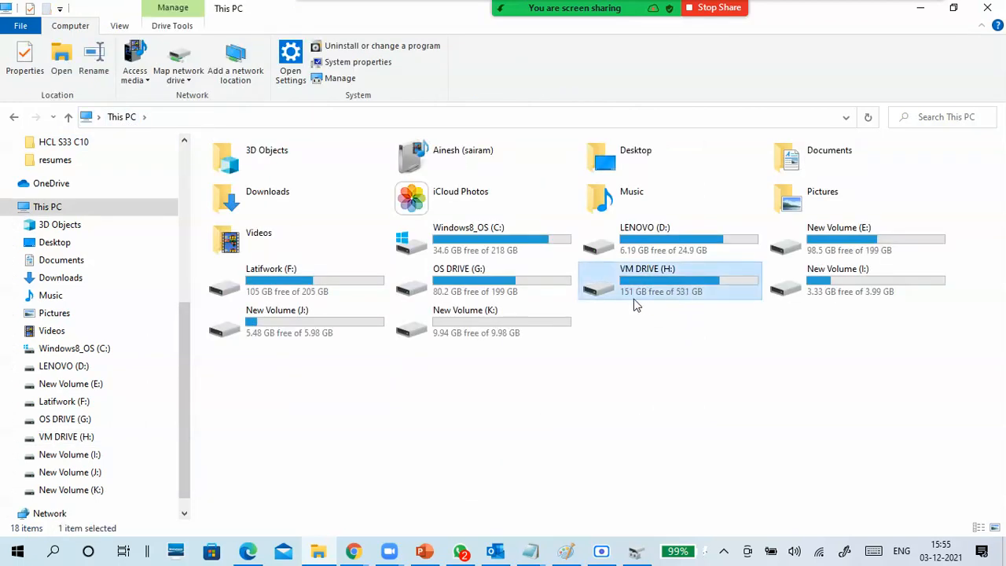
{"action": "double_click", "coordinate": [649, 293]}
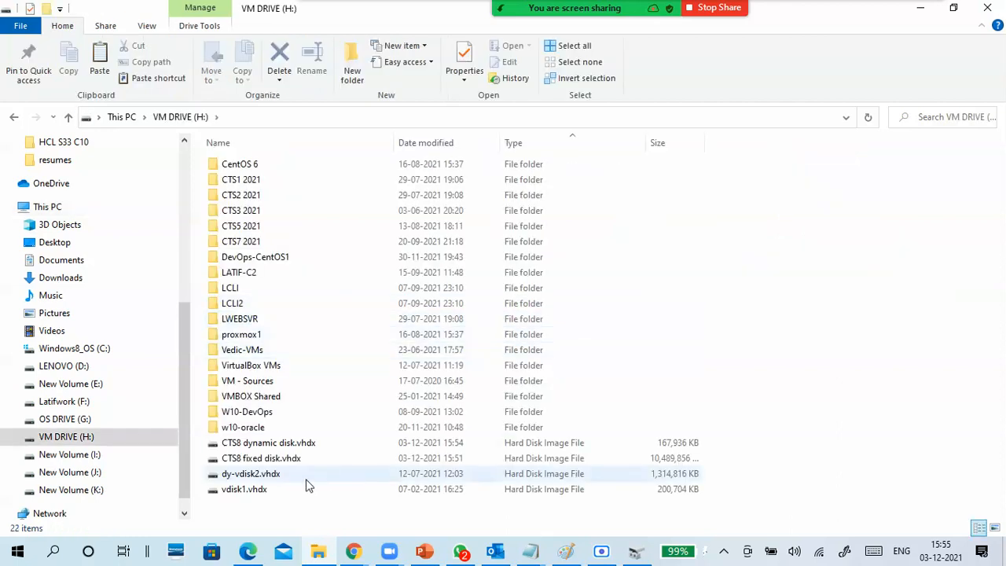
- Locate New Volume (K:) on Disk 3 in Disk Management and open that volume in File Explorer
{"action": "left_click", "coordinate": [636, 554]}
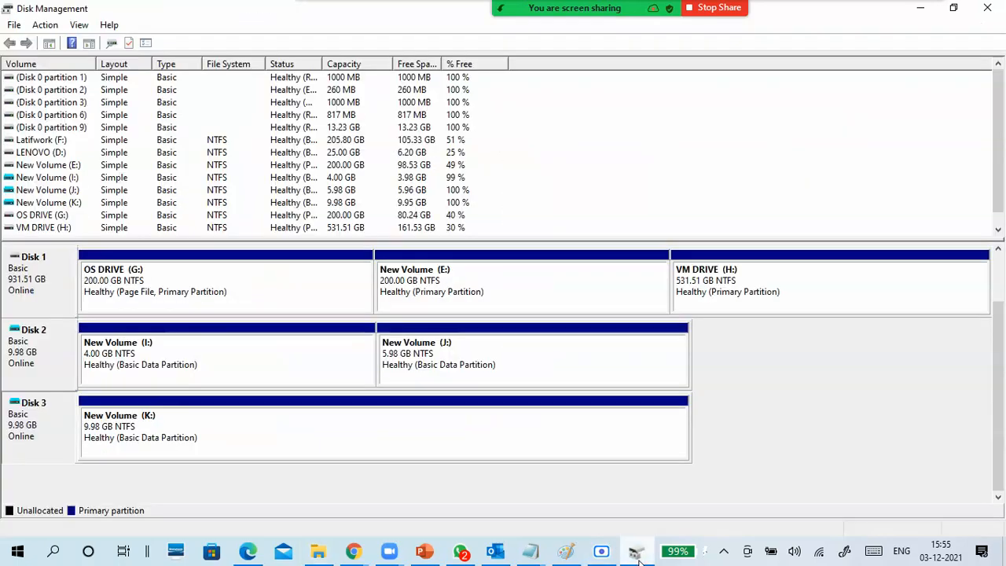
{"action": "left_click", "coordinate": [178, 426]}
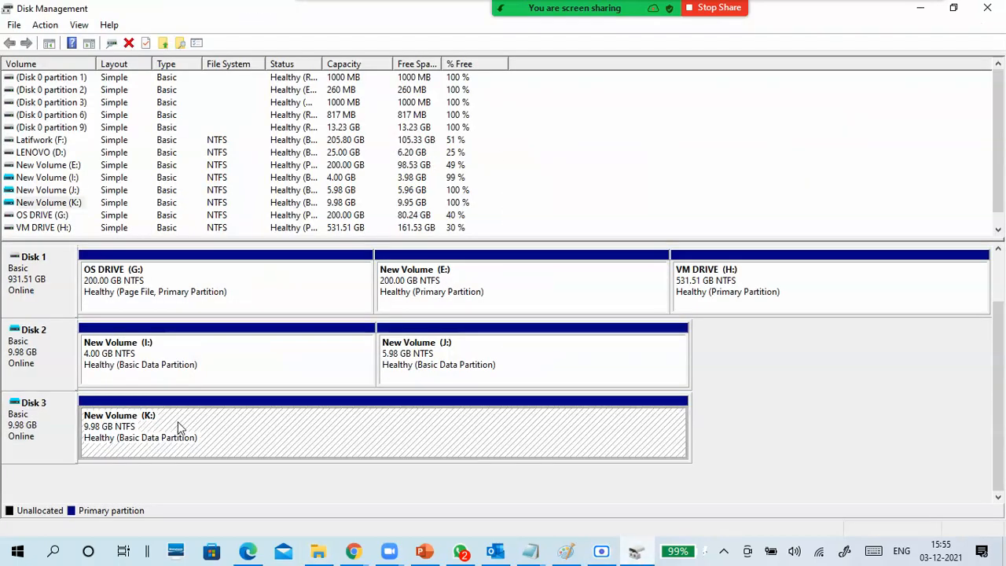
{"action": "left_click", "coordinate": [318, 550]}
{"action": "left_click", "coordinate": [83, 491]}
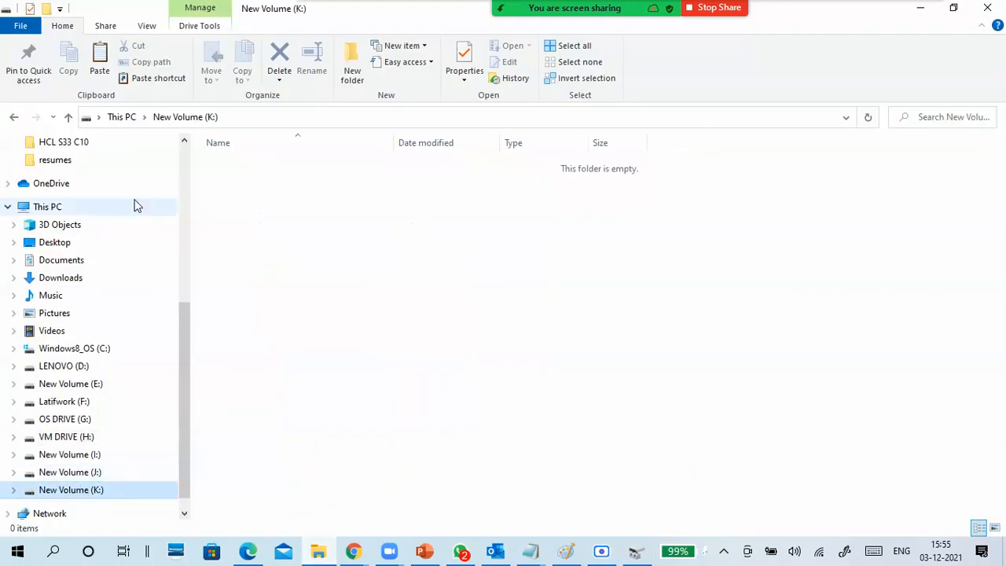
- Copy all files from the HCL S33 C10 folder into New Volume (K:)
{"action": "left_click", "coordinate": [78, 143]}
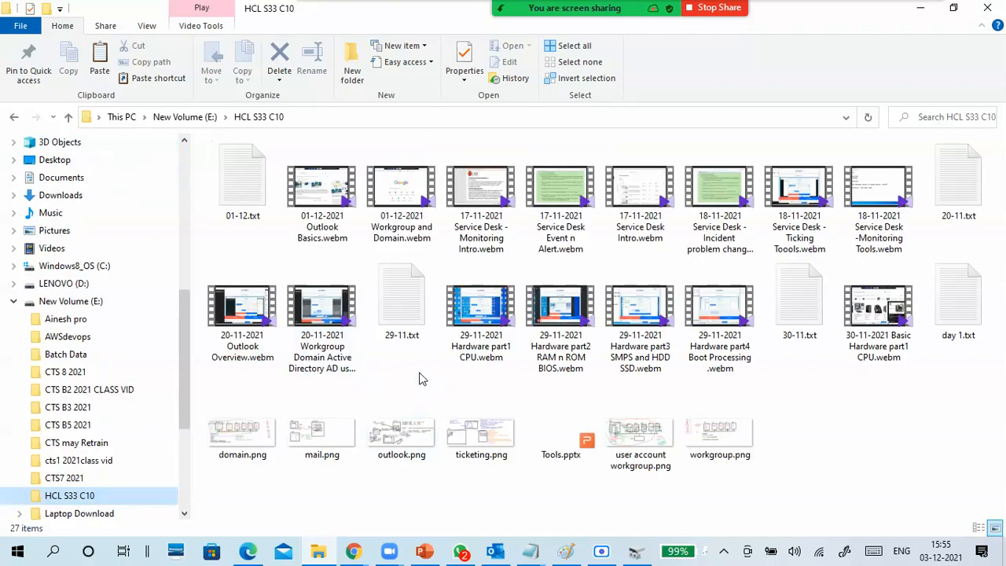
{"action": "key", "text": "ctrl+a"}
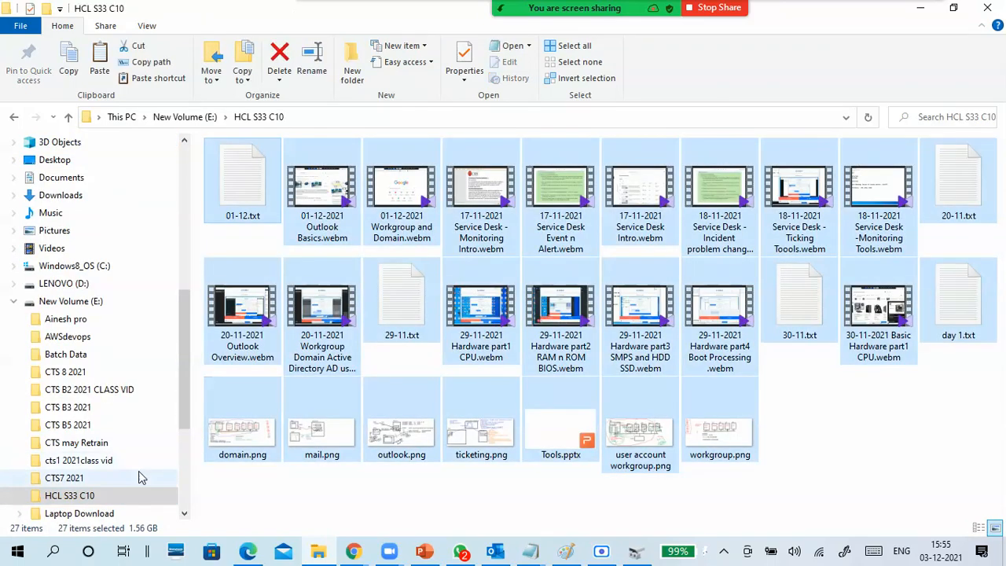
{"action": "left_click", "coordinate": [14, 301]}
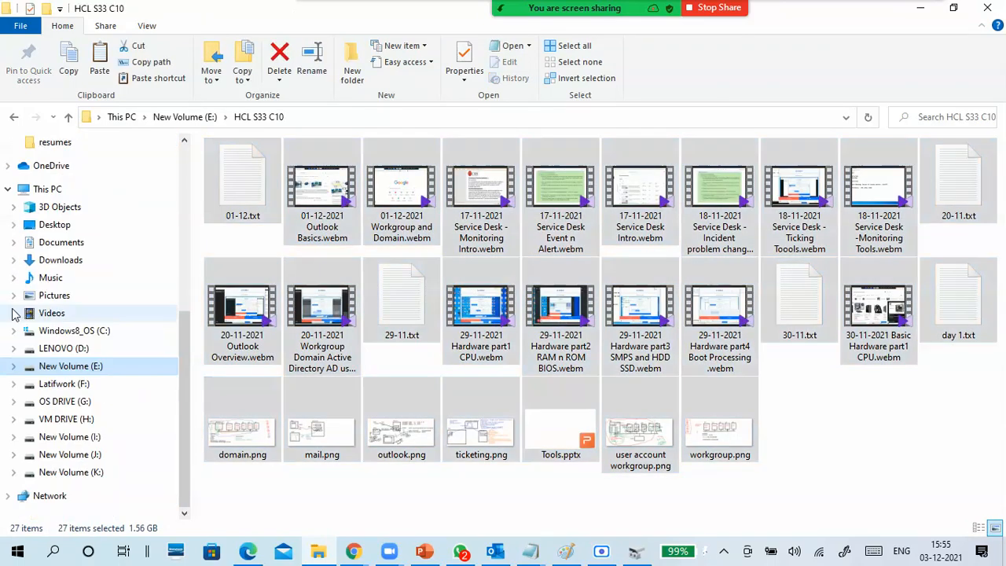
{"action": "left_click", "coordinate": [82, 476]}
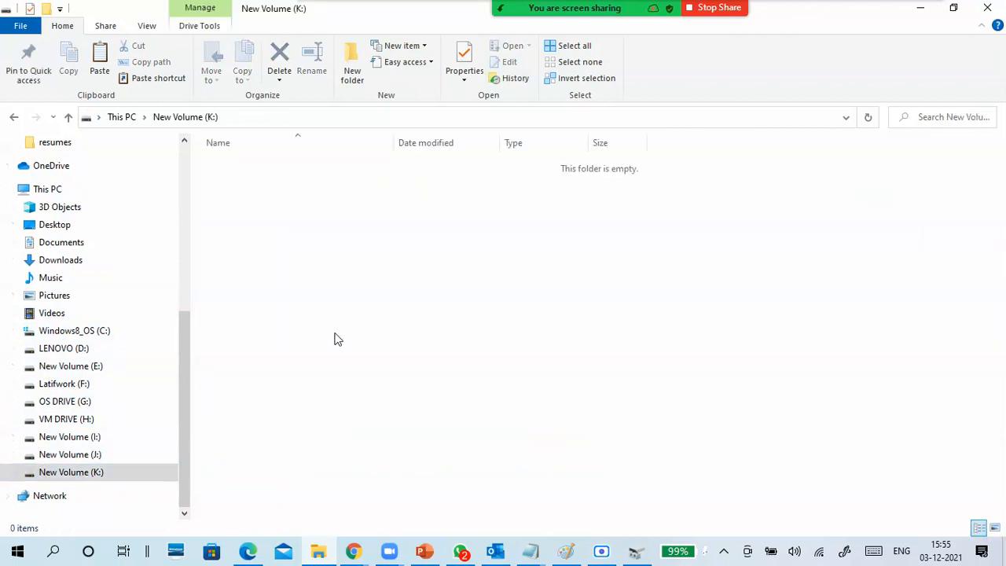
{"action": "key", "text": "ctrl+v"}
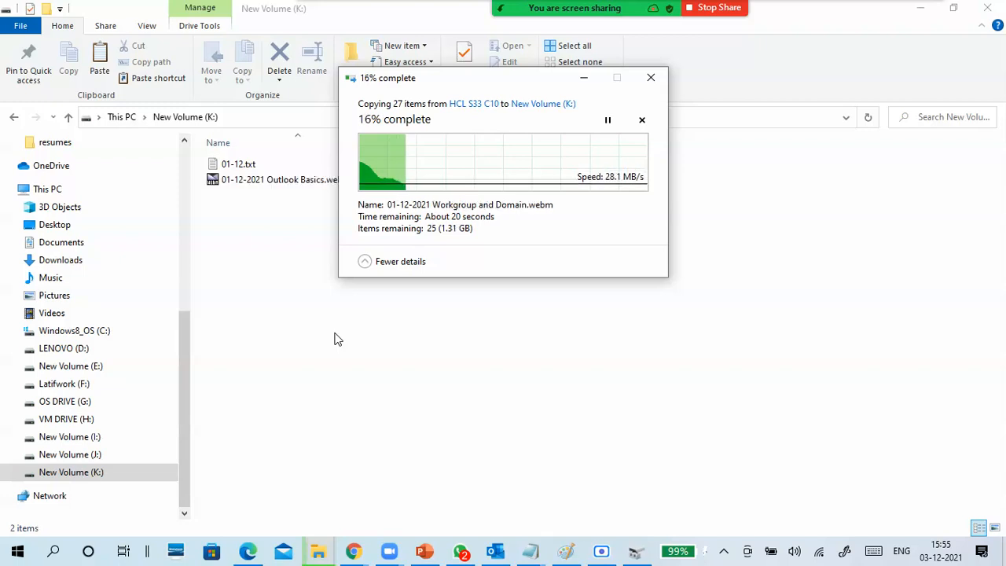
- Check New Volume (K:)'s free space in a refreshed This PC view, and bring up the file copy's progress
{"action": "left_click", "coordinate": [123, 118]}
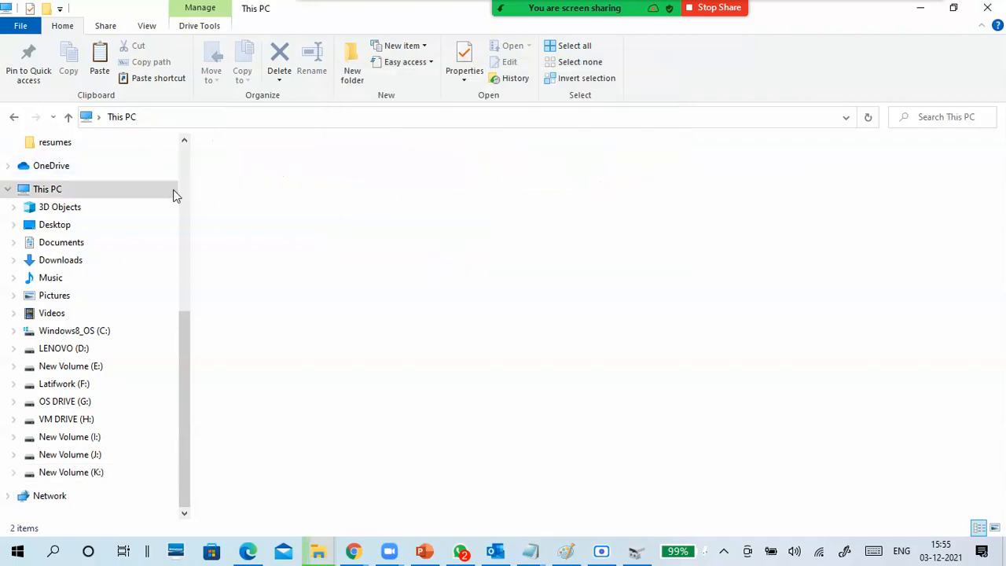
{"action": "right_click", "coordinate": [673, 333]}
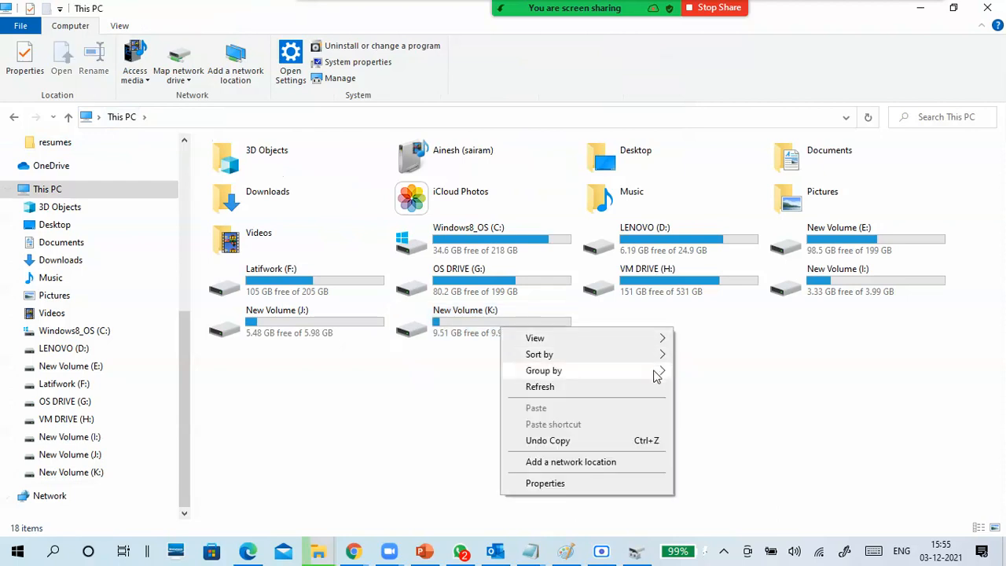
{"action": "left_click", "coordinate": [633, 388]}
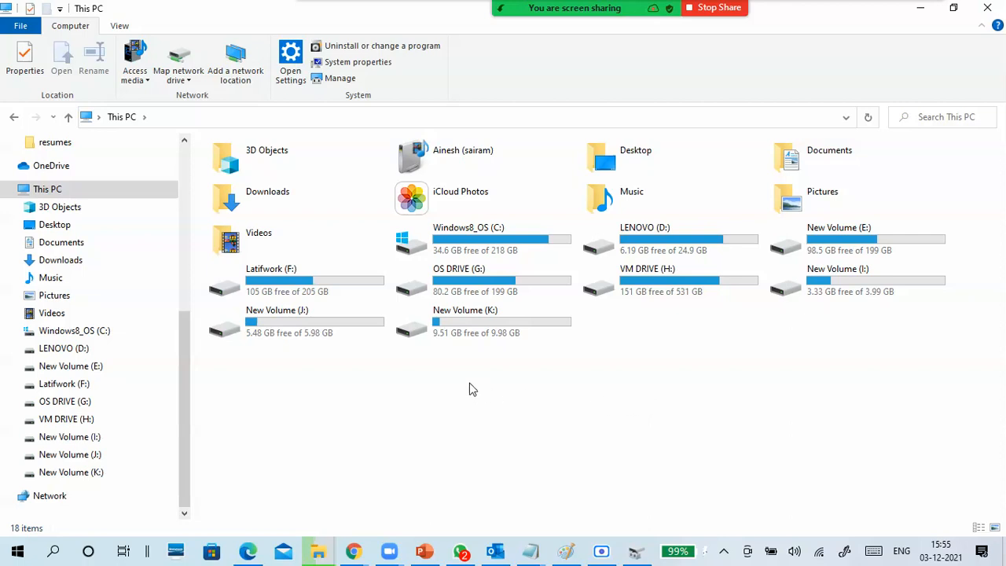
{"action": "left_click", "coordinate": [450, 343]}
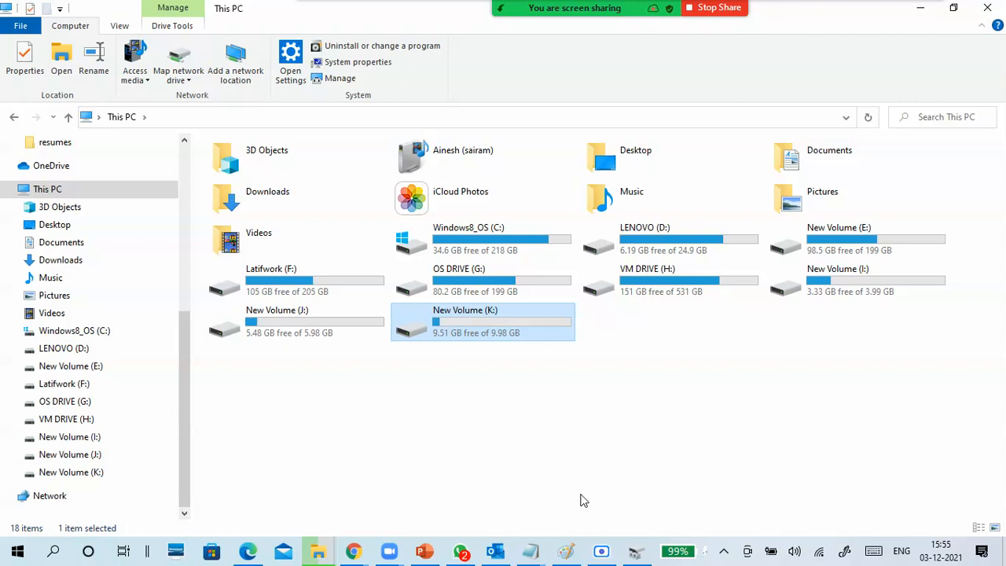
{"action": "mouse_move", "coordinate": [326, 552]}
{"action": "left_click", "coordinate": [381, 491]}
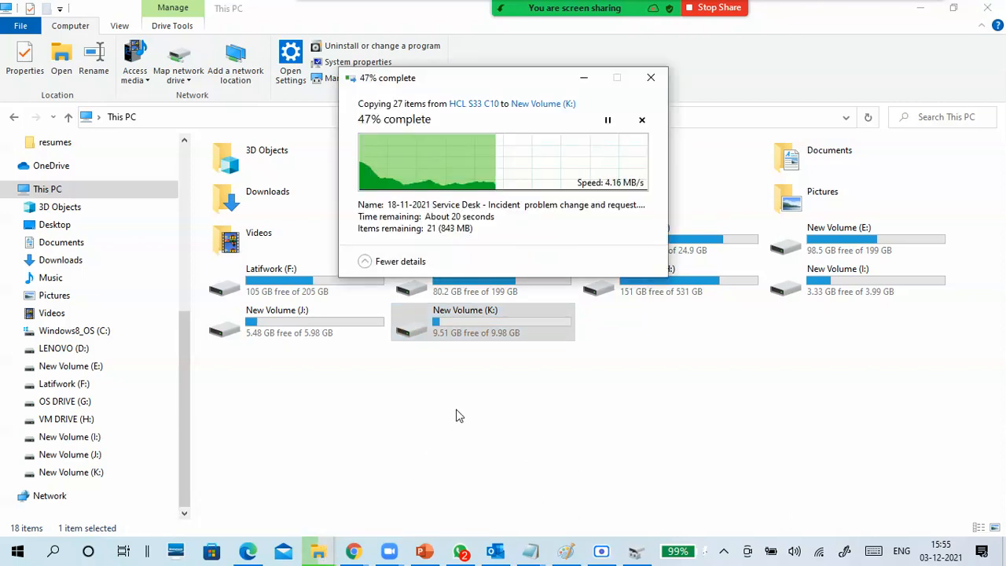
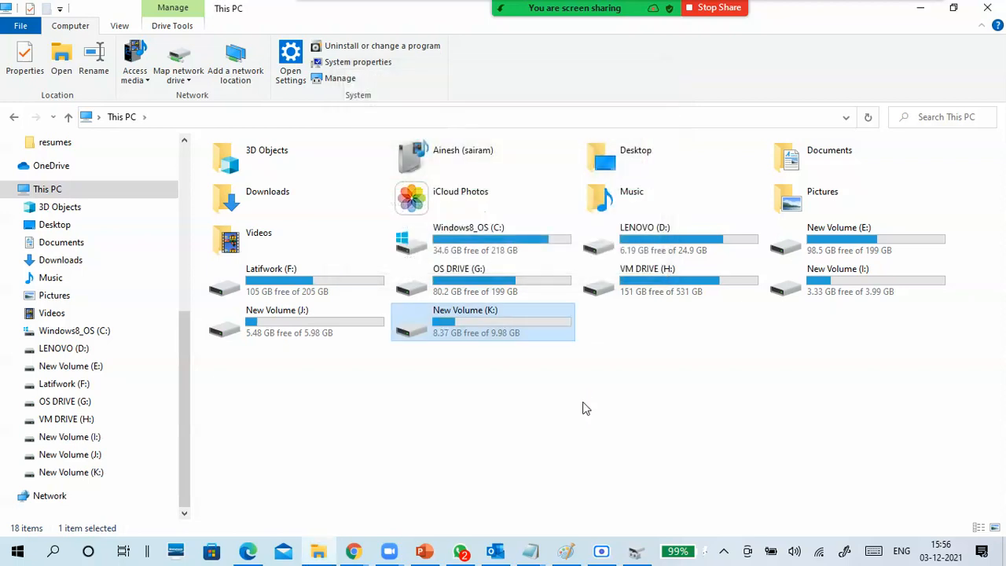
- Refresh the drive list in This PC and check VM DRIVE (H:)'s used and free space in its properties
{"action": "left_click", "coordinate": [585, 408]}
{"action": "right_click", "coordinate": [585, 407]}
{"action": "left_click", "coordinate": [472, 296]}
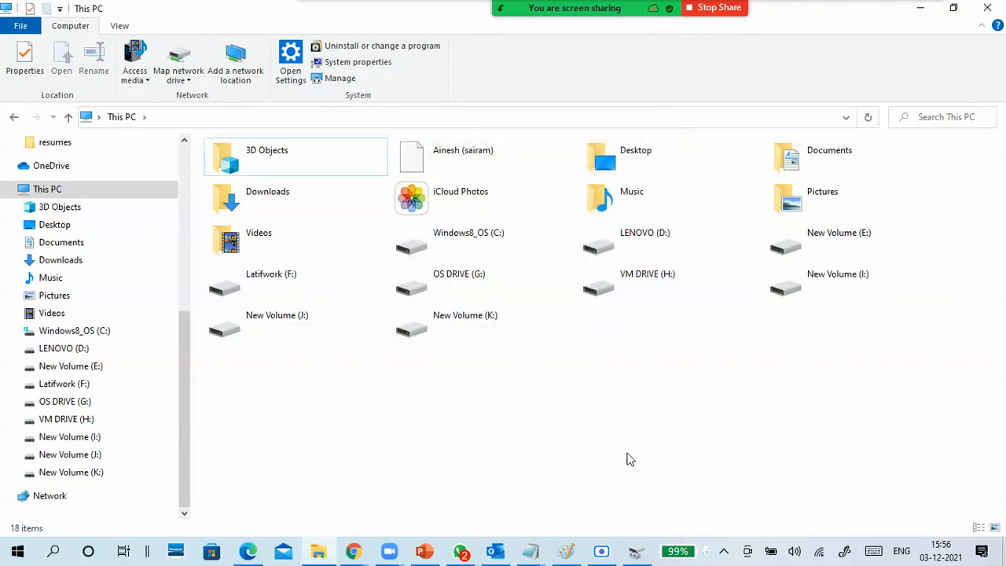
{"action": "left_click", "coordinate": [649, 302]}
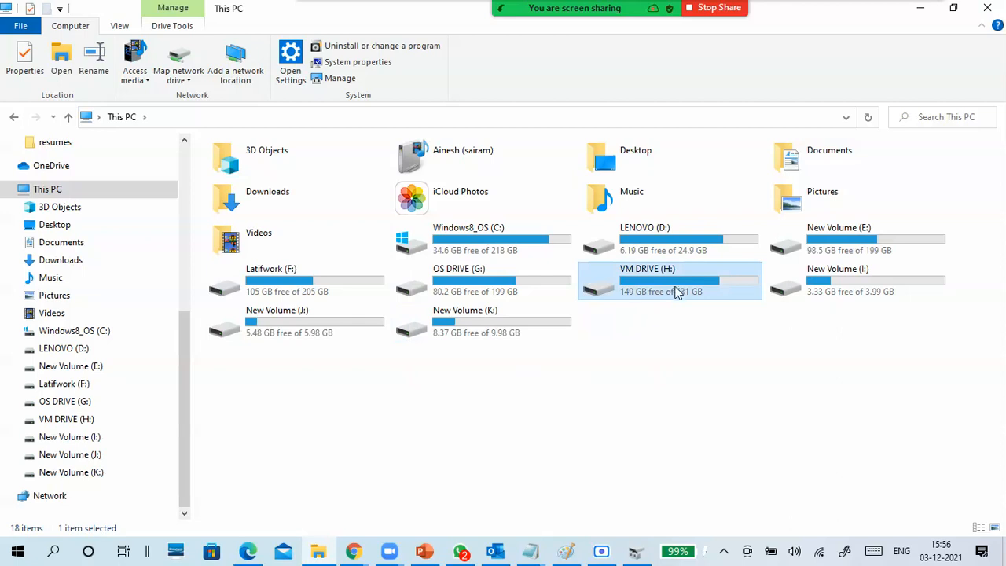
{"action": "right_click", "coordinate": [675, 291]}
{"action": "left_click", "coordinate": [582, 522]}
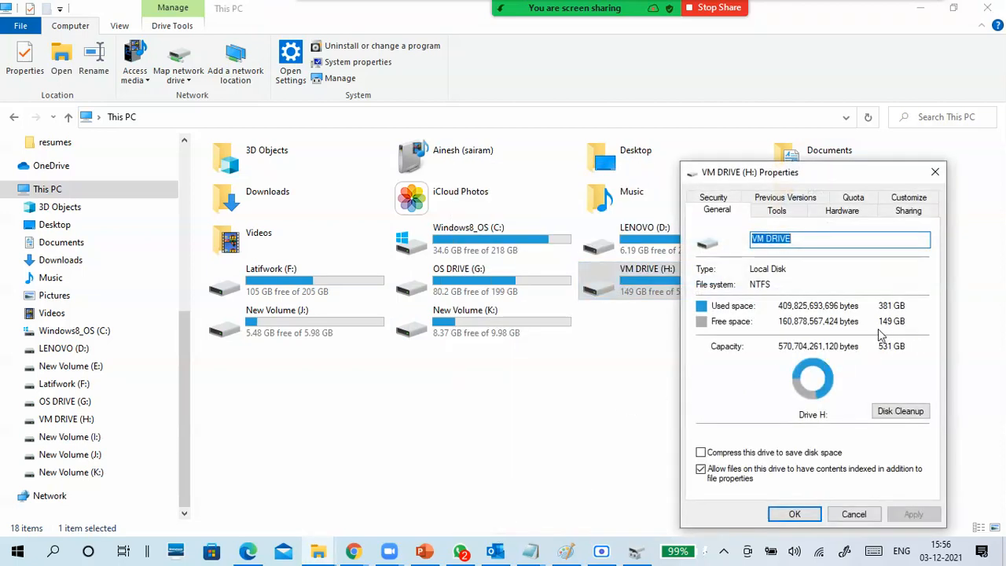
{"action": "left_click", "coordinate": [850, 513]}
- Open New Volume (K:) and check its used space, free space and capacity in the volume's properties
{"action": "left_click", "coordinate": [463, 328]}
{"action": "double_click", "coordinate": [464, 328]}
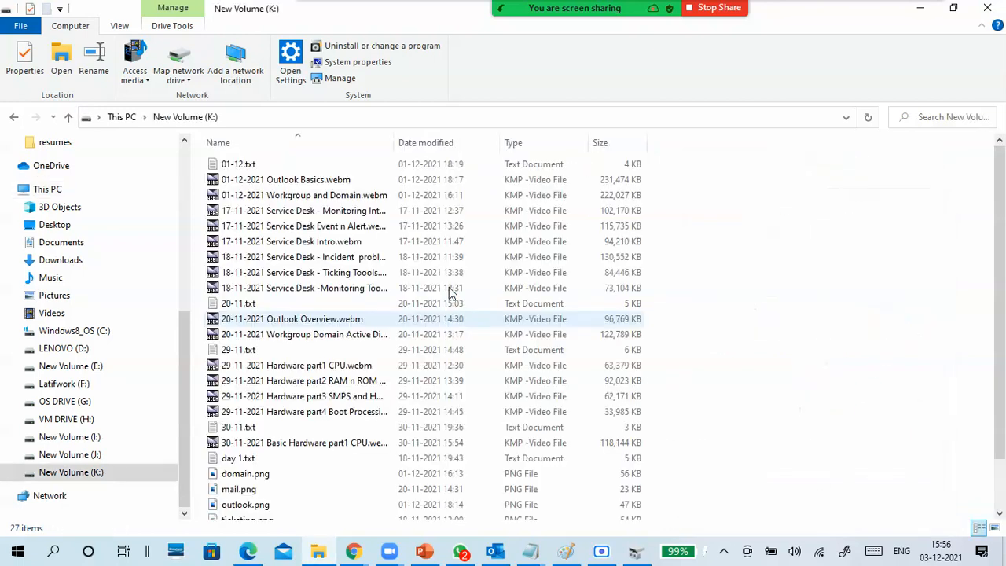
{"action": "right_click", "coordinate": [730, 300]}
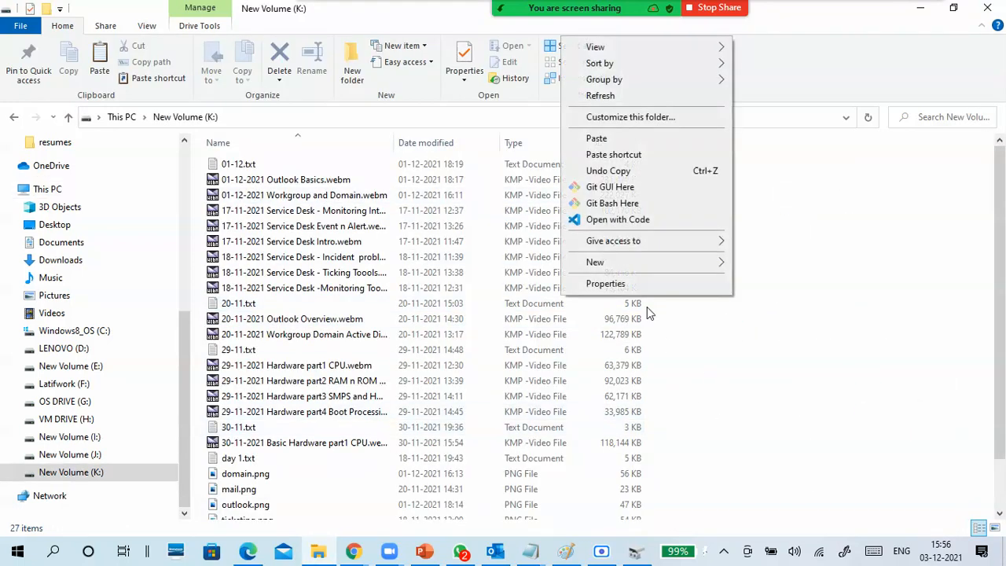
{"action": "left_click", "coordinate": [639, 288]}
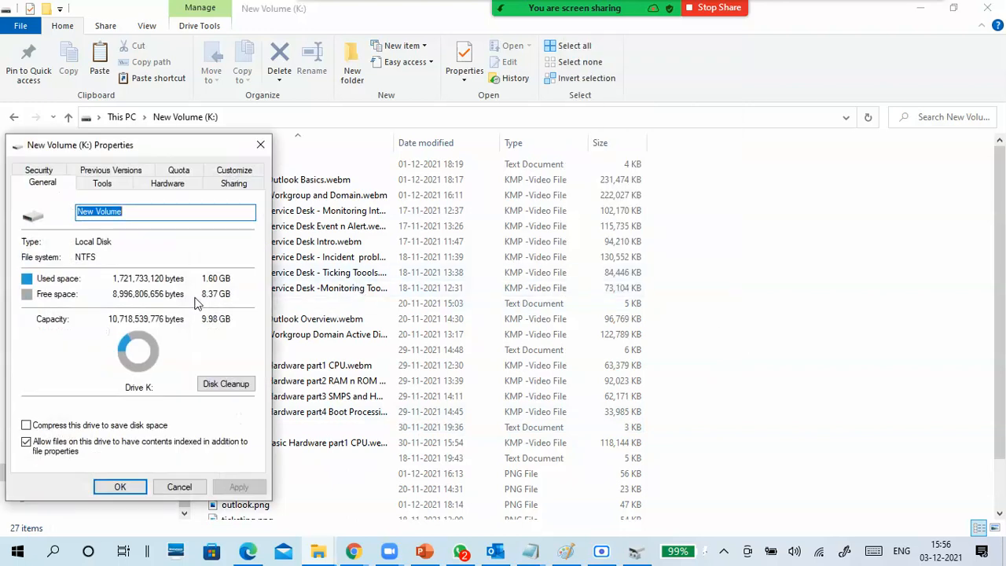
{"action": "left_click", "coordinate": [260, 147]}
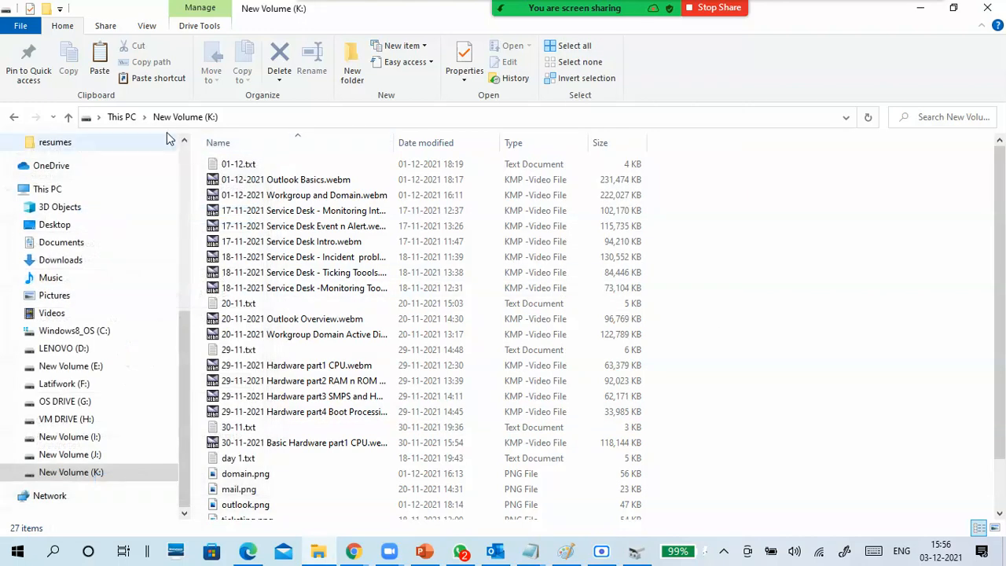
- Return to This PC, open VM DRIVE (H:), and filter its contents to the Hard Disk Image File type
{"action": "left_click", "coordinate": [130, 116]}
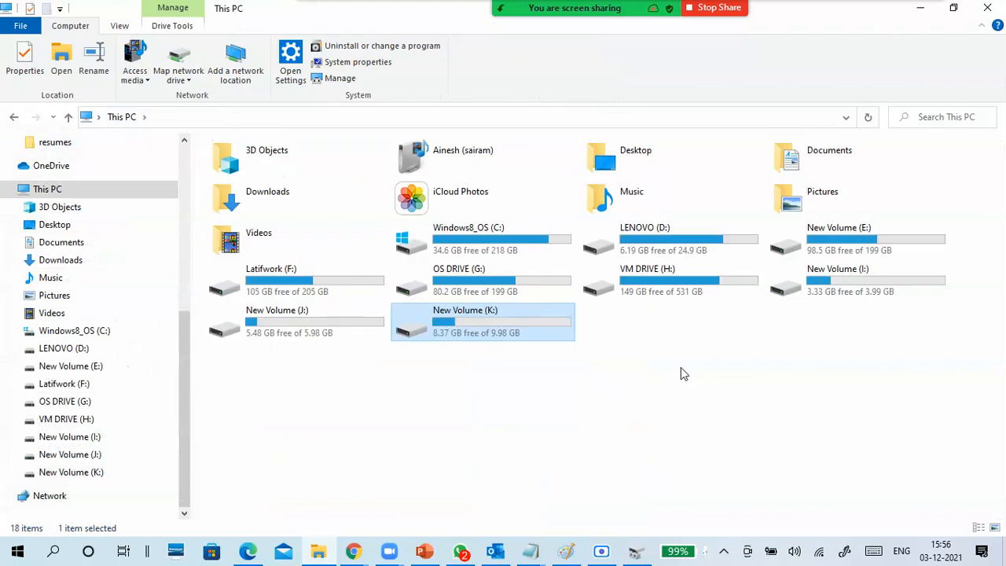
{"action": "double_click", "coordinate": [678, 279]}
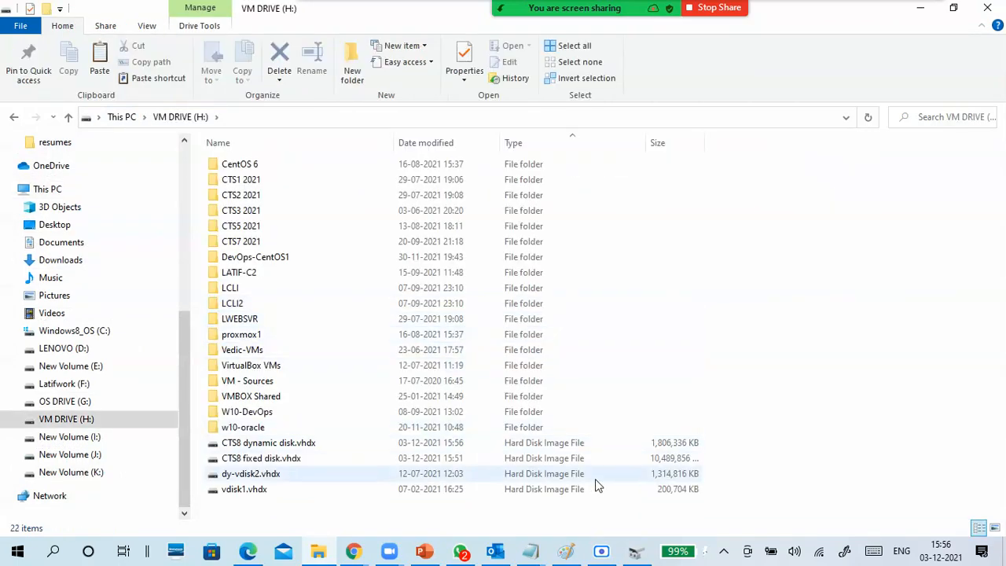
{"action": "left_click", "coordinate": [641, 142]}
{"action": "left_click", "coordinate": [645, 178]}
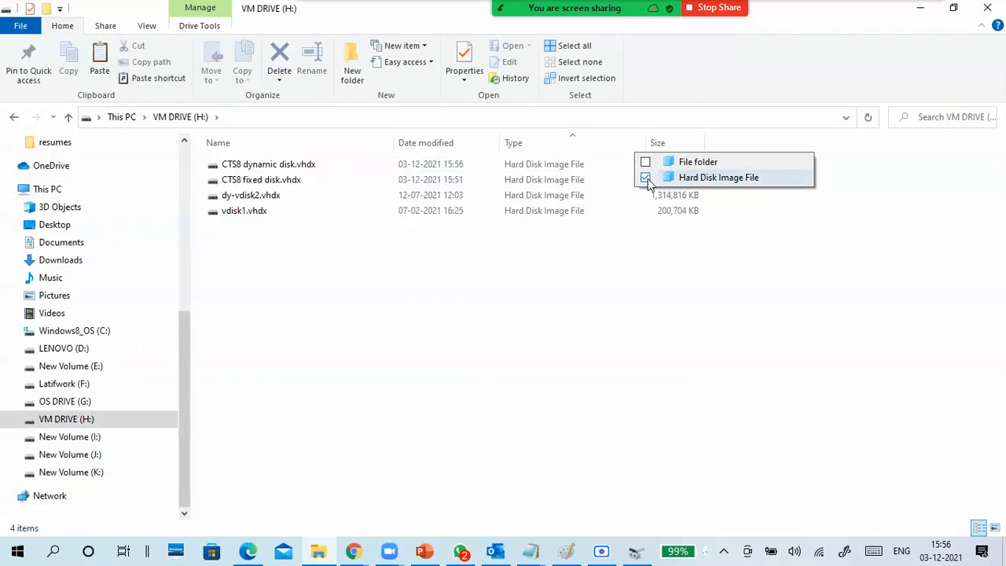
{"action": "left_click", "coordinate": [659, 263]}
- Check the size of CTS8 dynamic disk.vhdx in its file properties, highlighting the size value
{"action": "left_click", "coordinate": [559, 164]}
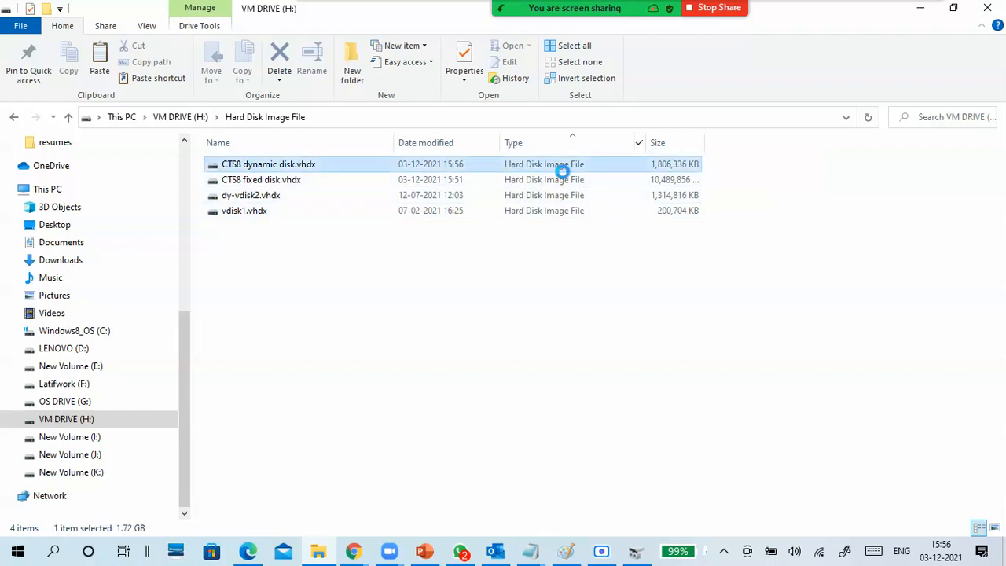
{"action": "right_click", "coordinate": [669, 167]}
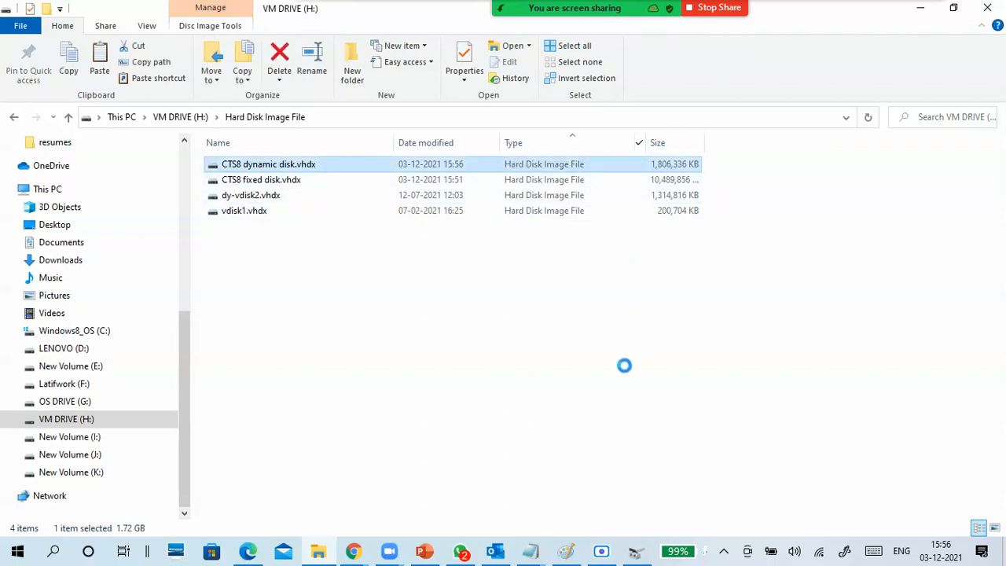
{"action": "left_click", "coordinate": [593, 470]}
{"action": "right_click", "coordinate": [547, 167]}
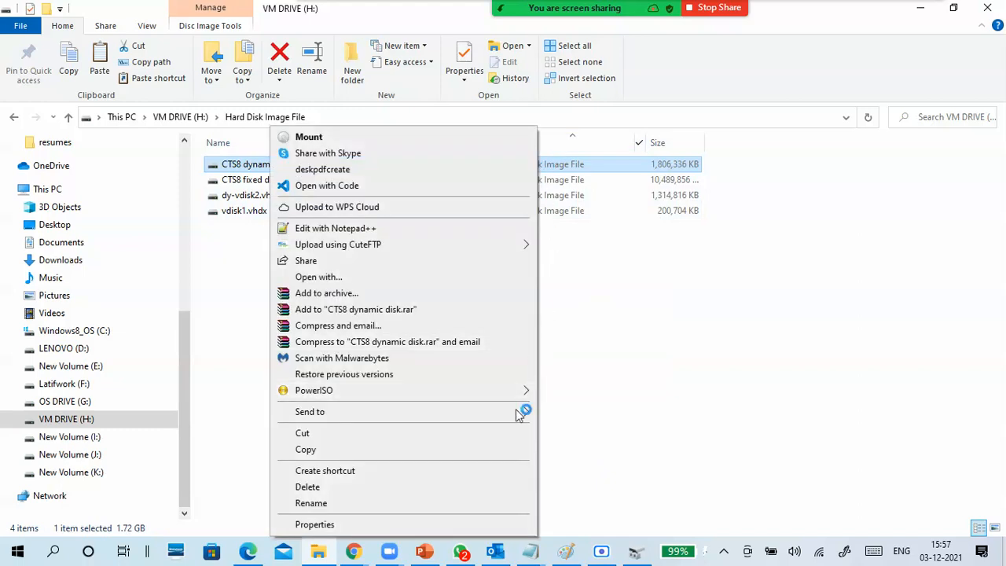
{"action": "left_click", "coordinate": [382, 519]}
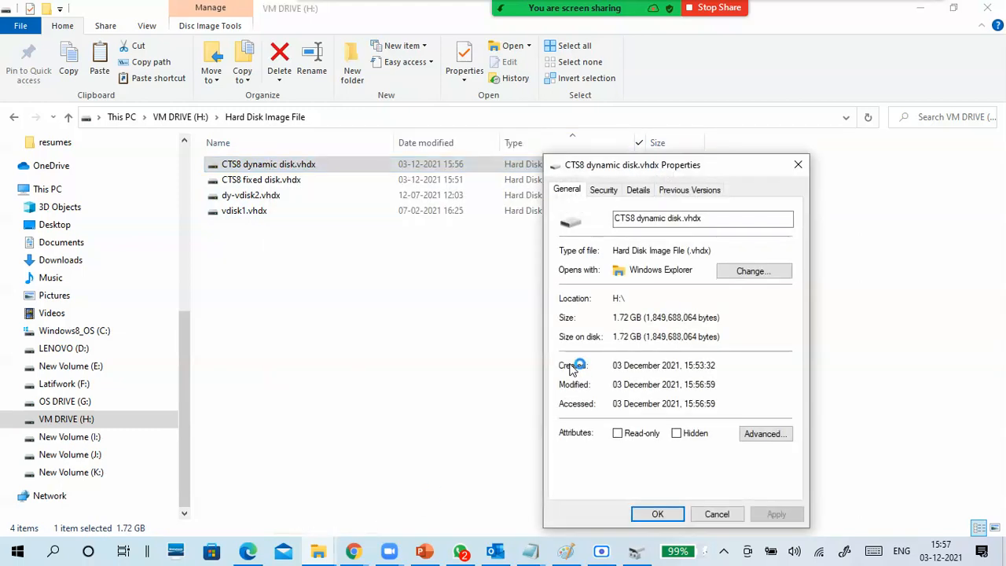
{"action": "left_click_drag", "start_coordinate": [643, 317], "coordinate": [612, 317]}
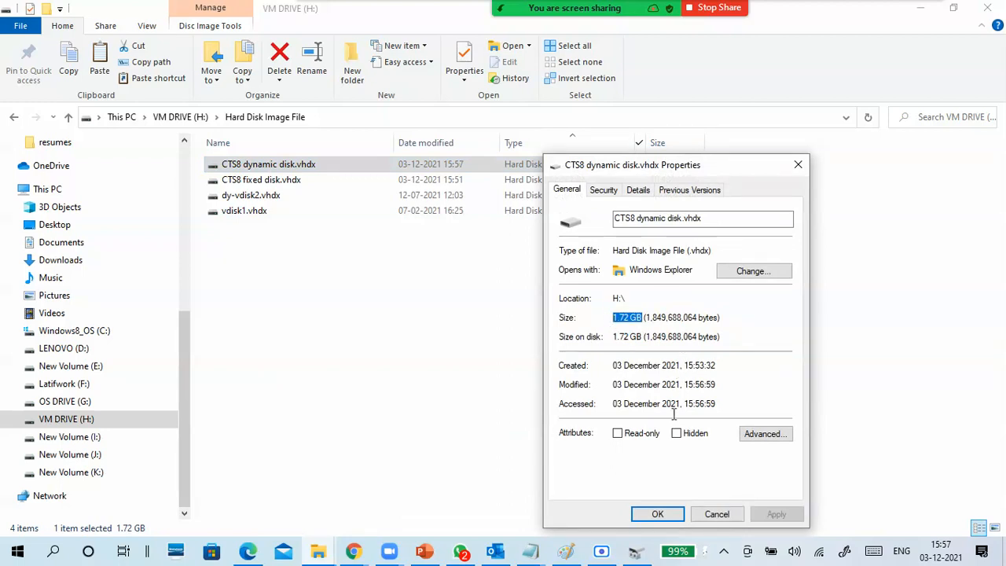
{"action": "left_click", "coordinate": [717, 515]}
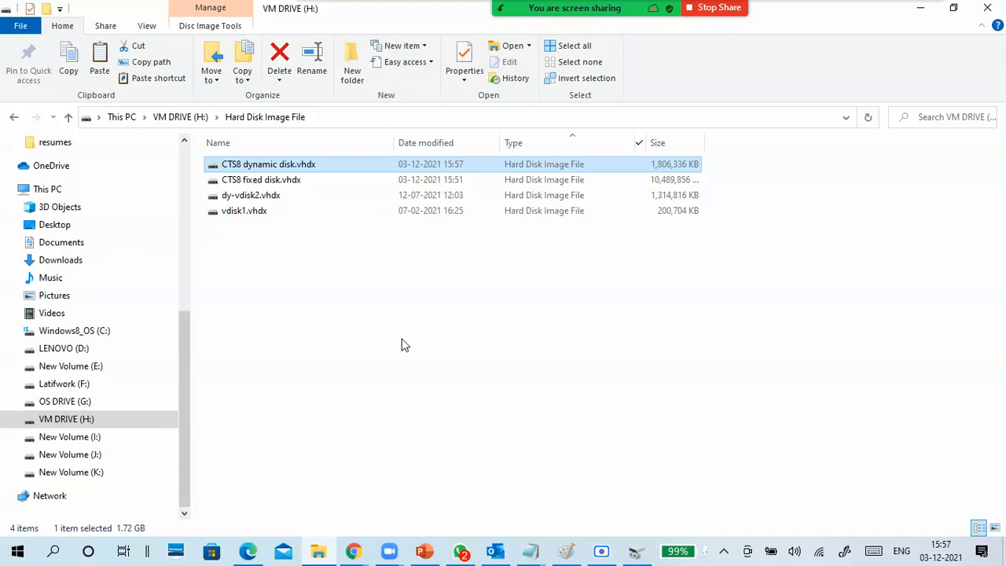
- Return to VM DRIVE (H:)'s unfiltered listing, and compare drives H:, I:, J: and K: in This PC
{"action": "left_click", "coordinate": [180, 118]}
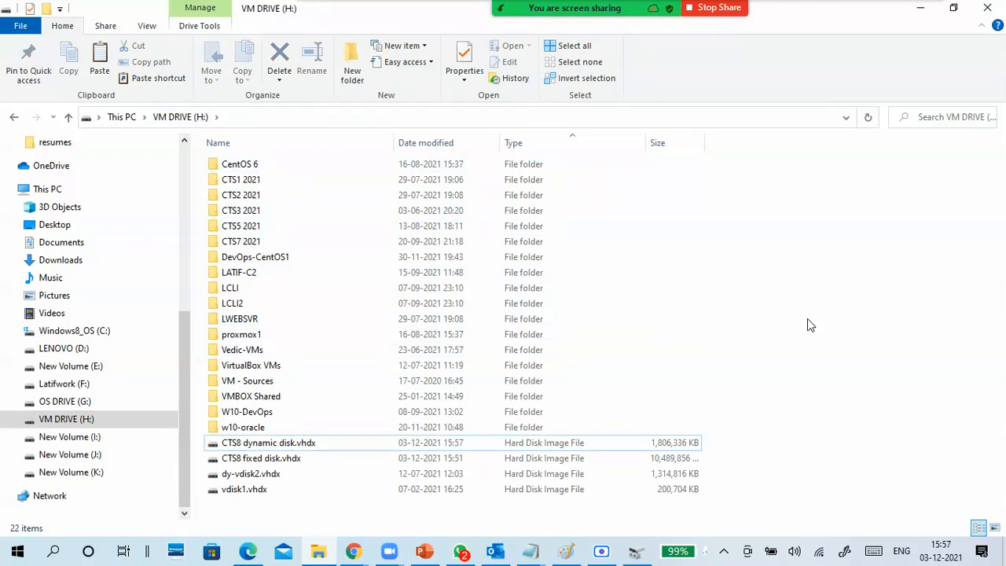
{"action": "left_click", "coordinate": [666, 443]}
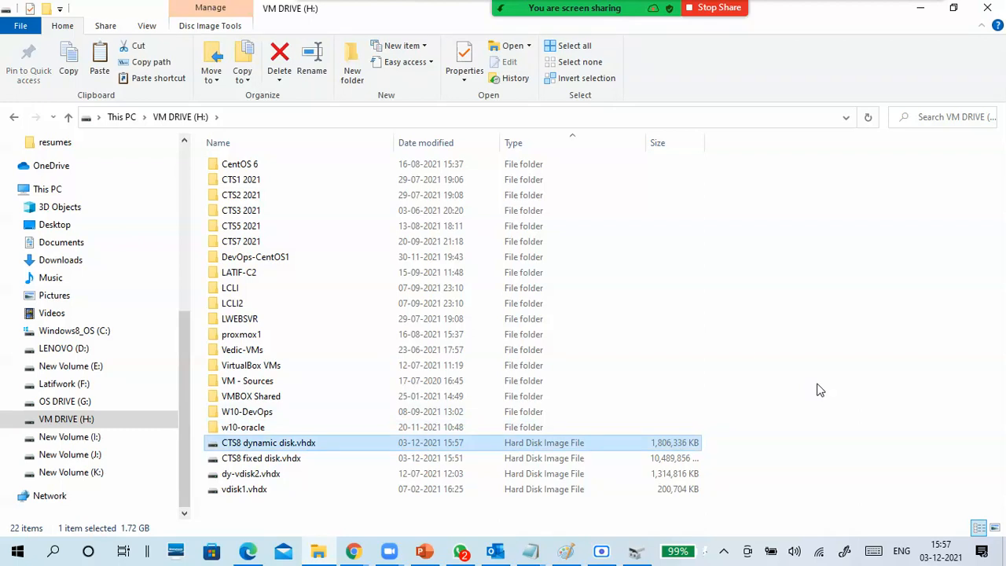
{"action": "left_click", "coordinate": [47, 189]}
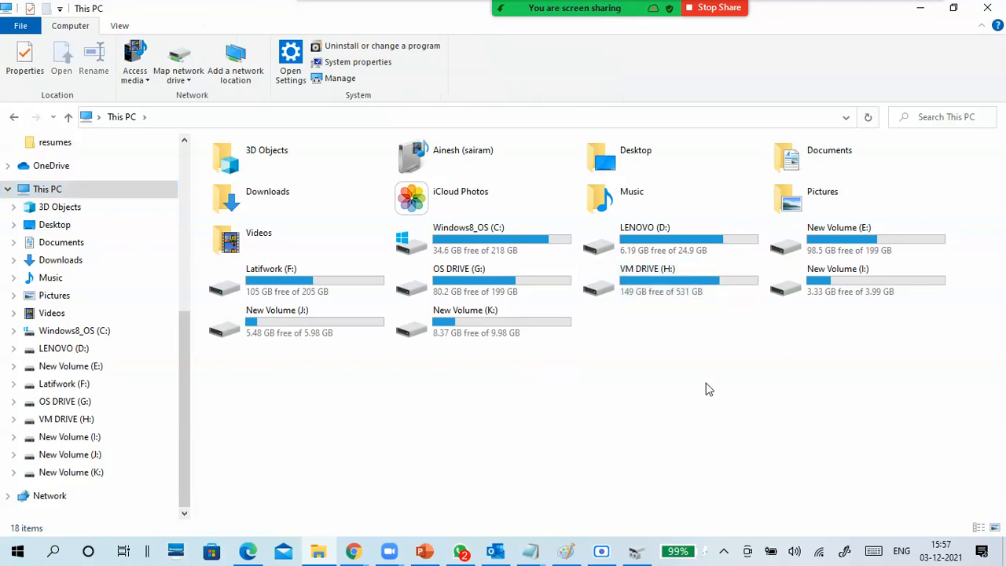
{"action": "left_click", "coordinate": [707, 289]}
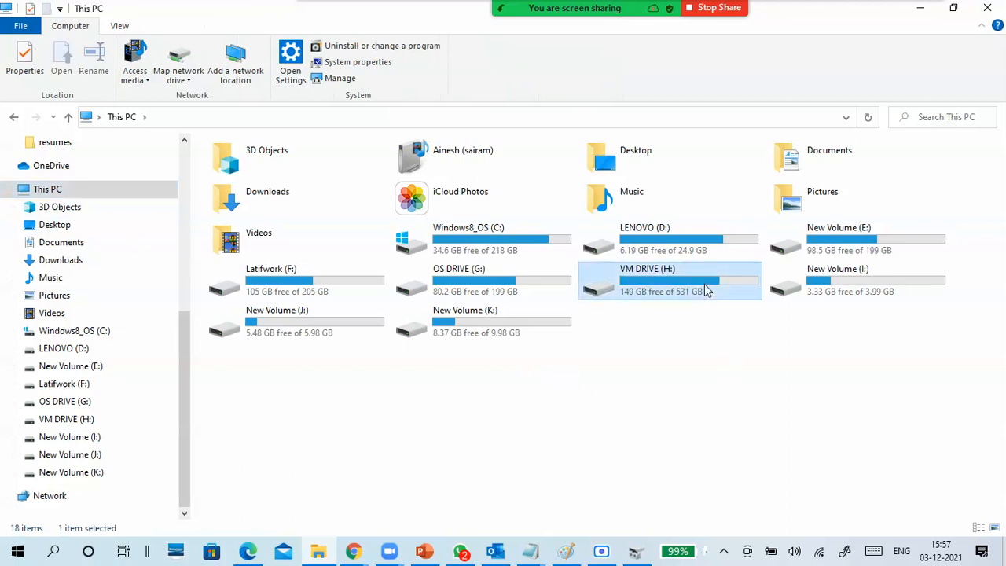
{"action": "left_click", "coordinate": [858, 285]}
{"action": "left_click", "coordinate": [325, 334]}
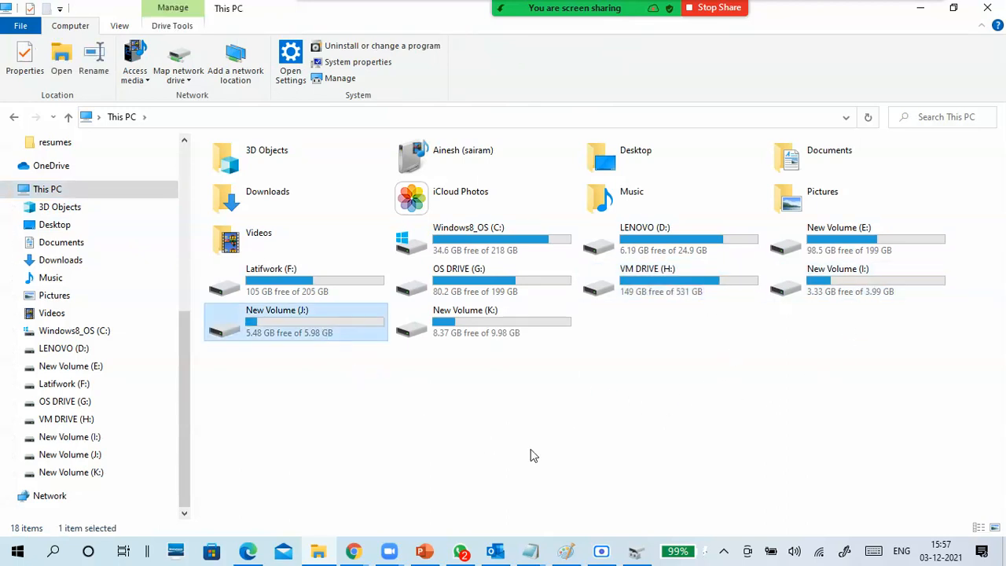
{"action": "left_click", "coordinate": [505, 333]}
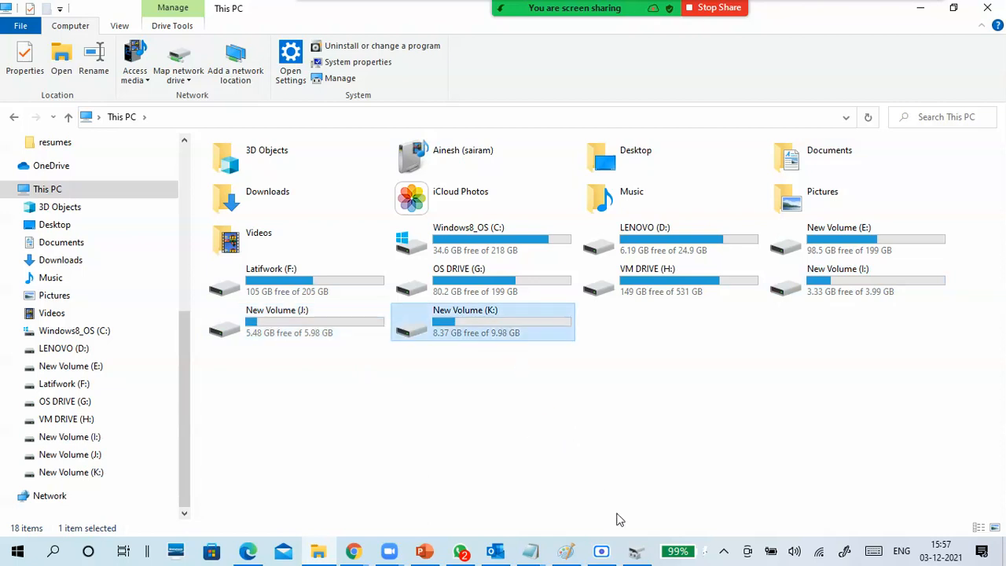
- Detach the Disk 3 virtual hard disk, H:\CTS8 dynamic disk.vhdx, in Disk Management and return to the drive list in File Explorer
{"action": "left_click", "coordinate": [638, 552]}
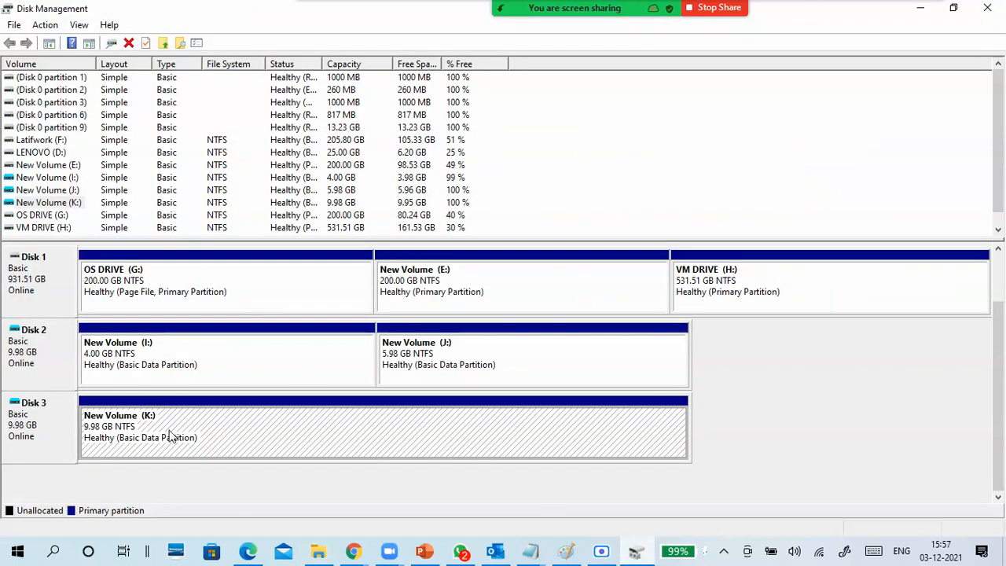
{"action": "left_click", "coordinate": [22, 431]}
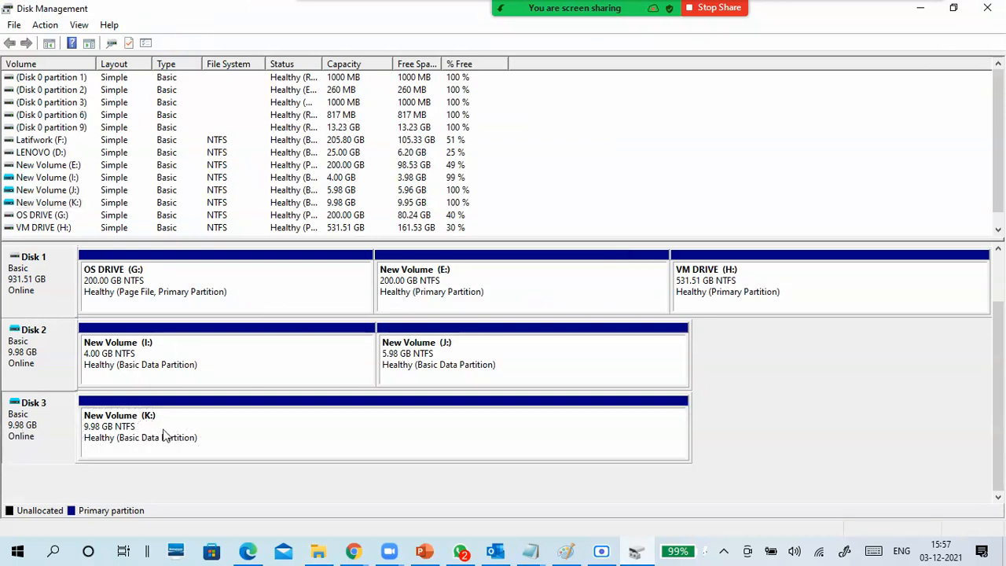
{"action": "right_click", "coordinate": [46, 437]}
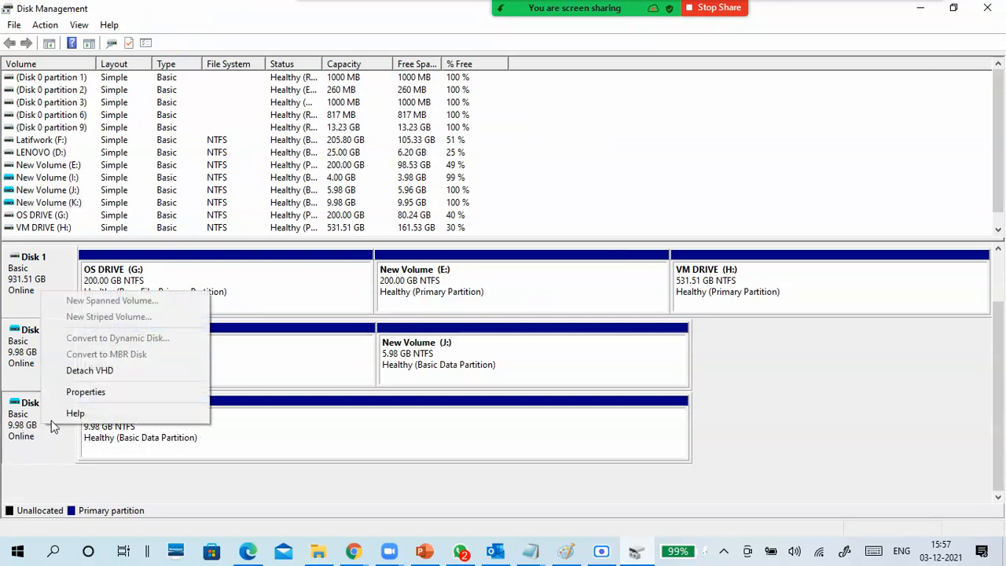
{"action": "left_click", "coordinate": [106, 372]}
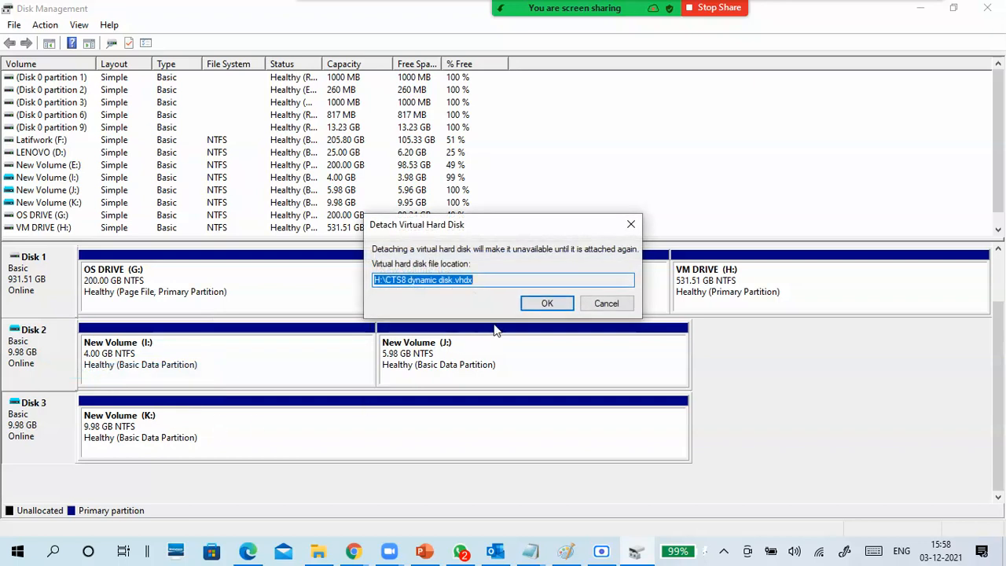
{"action": "left_click", "coordinate": [546, 307]}
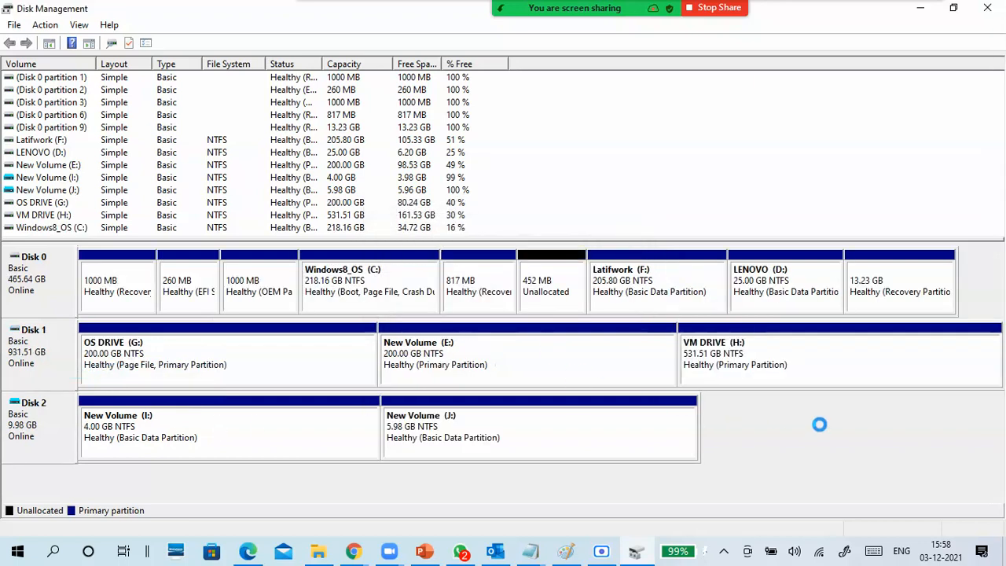
{"action": "left_click", "coordinate": [920, 8]}
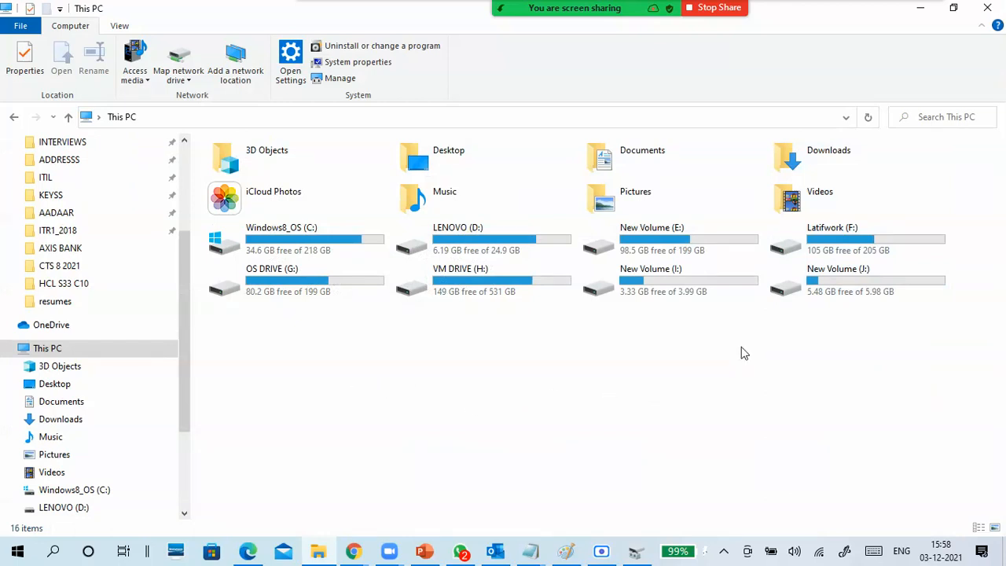
- Mount CTS8 dynamic disk.vhdx from VM DRIVE (H:) and locate New Volume (K:) in This PC
{"action": "double_click", "coordinate": [491, 291]}
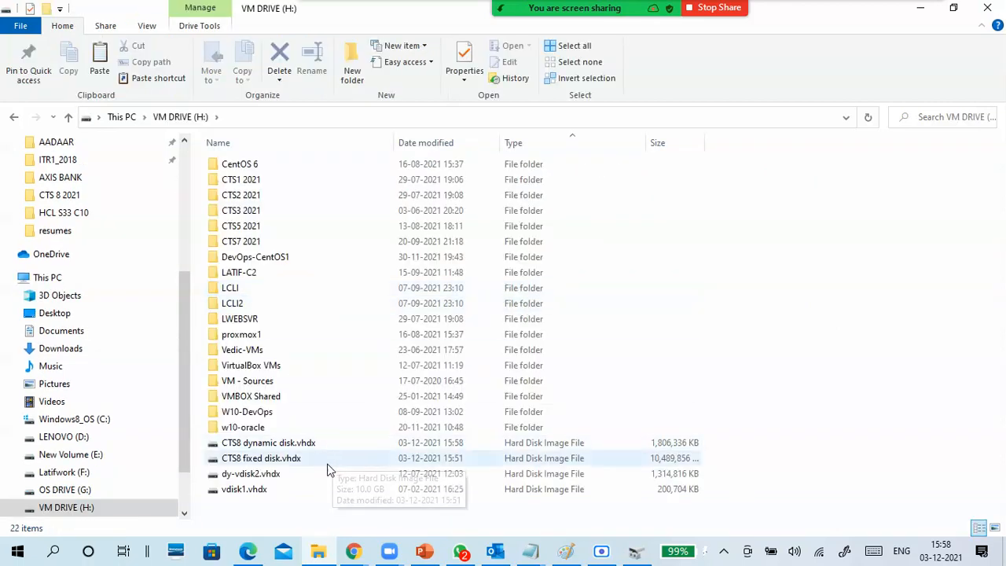
{"action": "left_click", "coordinate": [317, 444]}
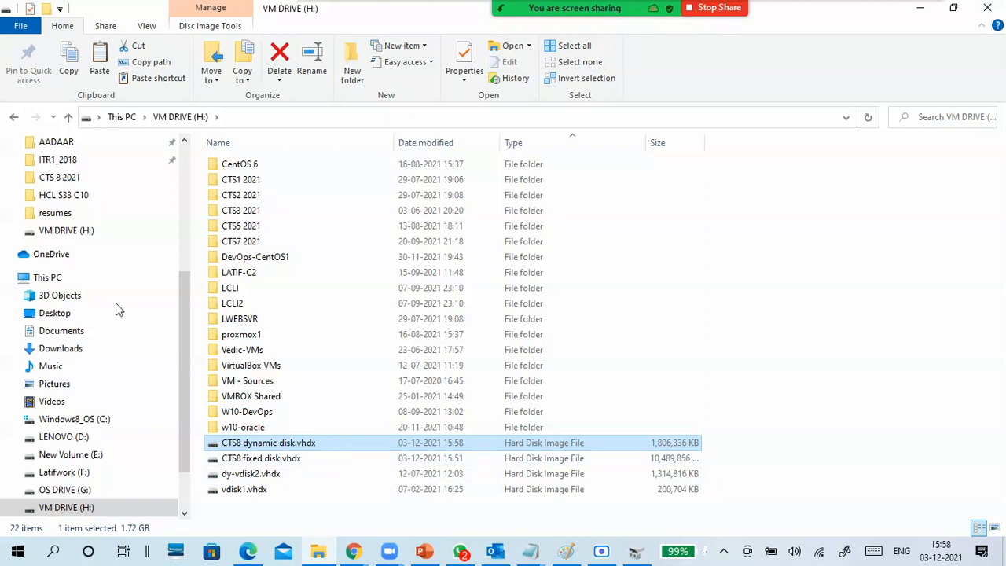
{"action": "left_click", "coordinate": [63, 279]}
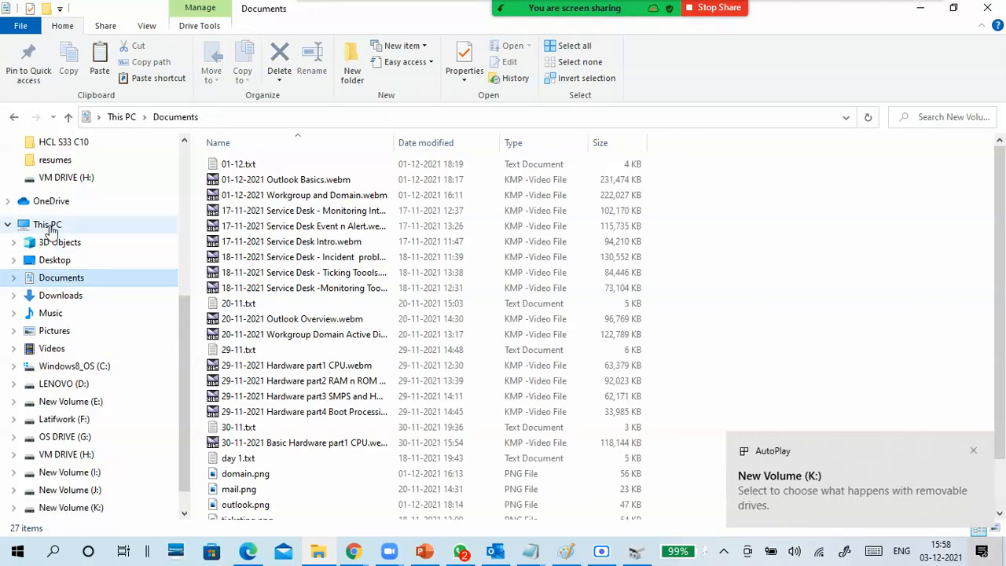
{"action": "left_click", "coordinate": [47, 225]}
{"action": "left_click", "coordinate": [480, 318]}
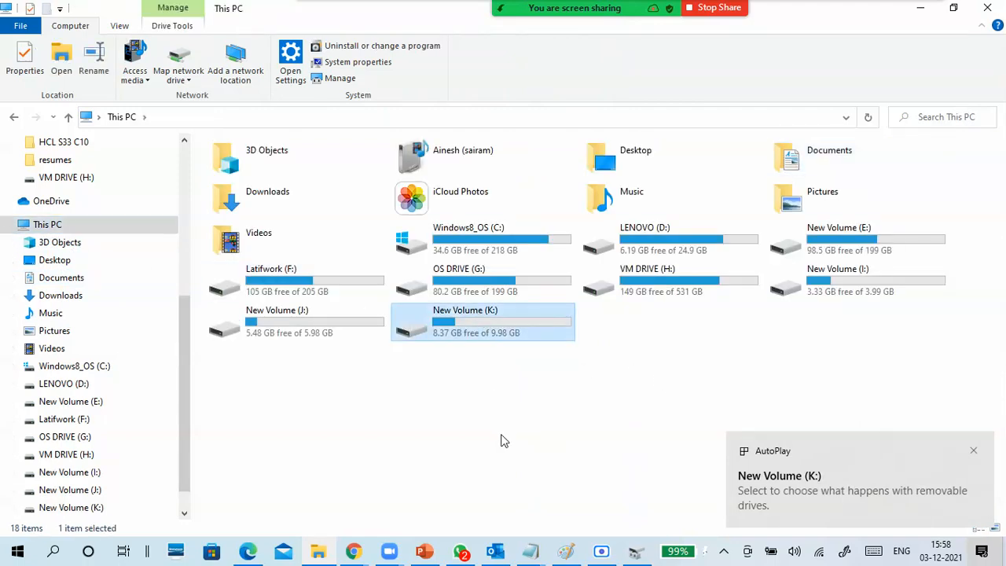
- Check New Volume (K:) on Disk 3 in Disk Management, and return to This PC in File Explorer
{"action": "left_click", "coordinate": [635, 549]}
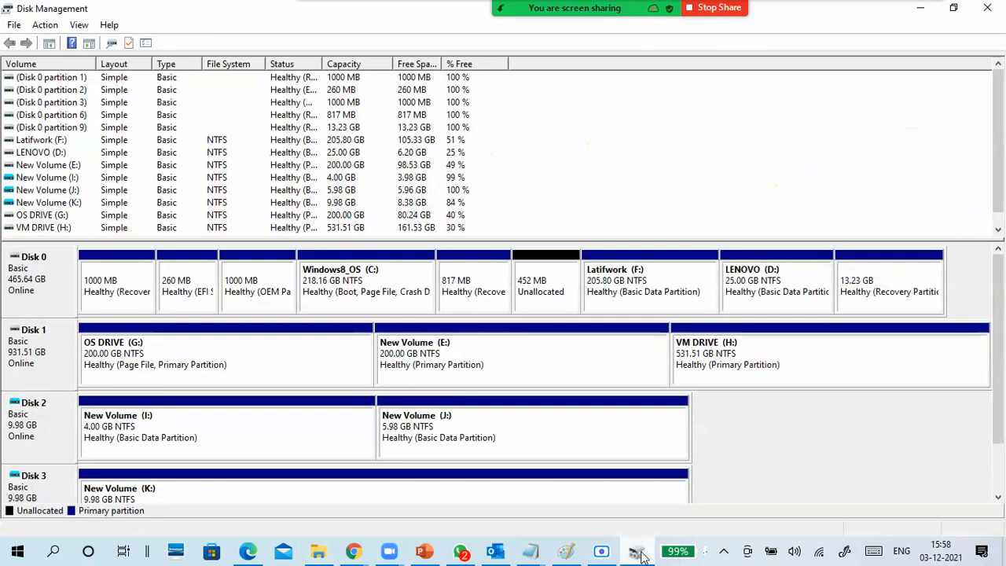
{"action": "left_click", "coordinate": [435, 493]}
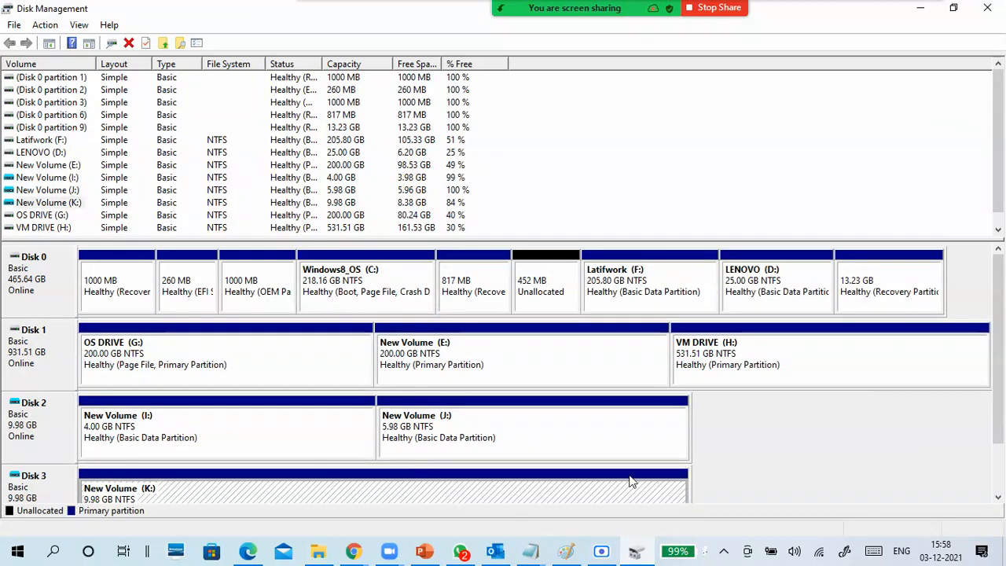
{"action": "left_click", "coordinate": [920, 8]}
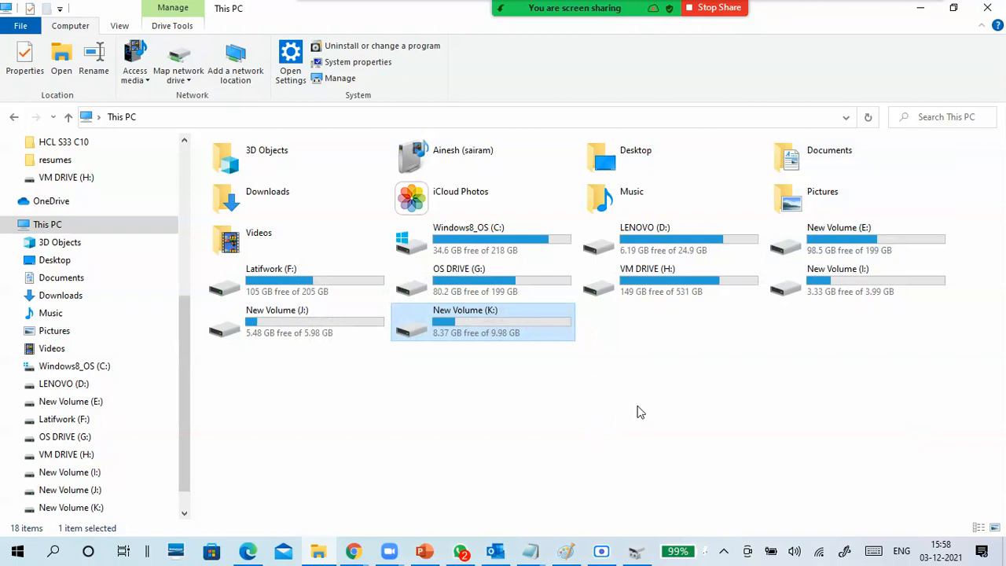
- Eject New Volume (J:) from This PC, refresh the drive list, and check the remaining disks in Disk Management
{"action": "left_click", "coordinate": [290, 336]}
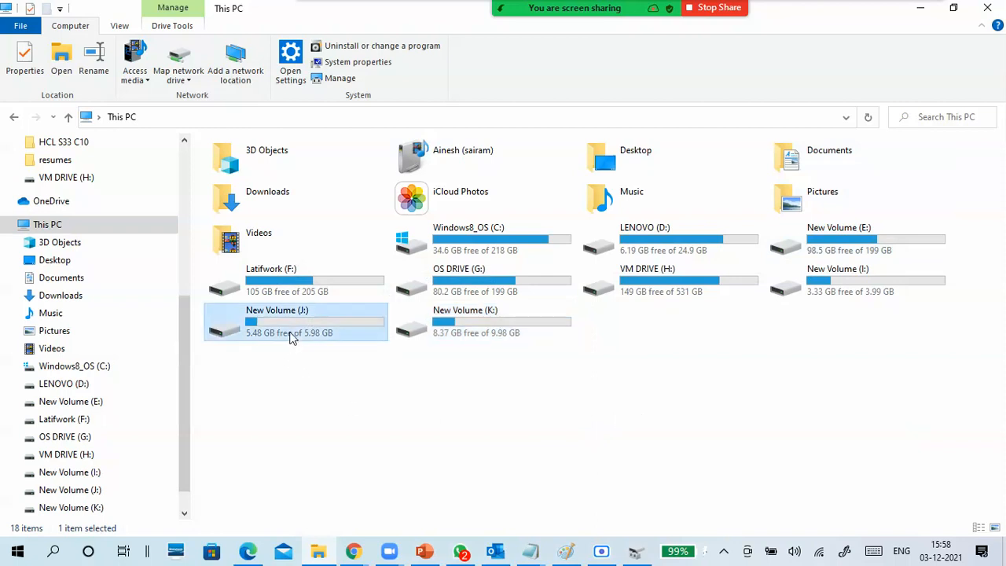
{"action": "right_click", "coordinate": [291, 337]}
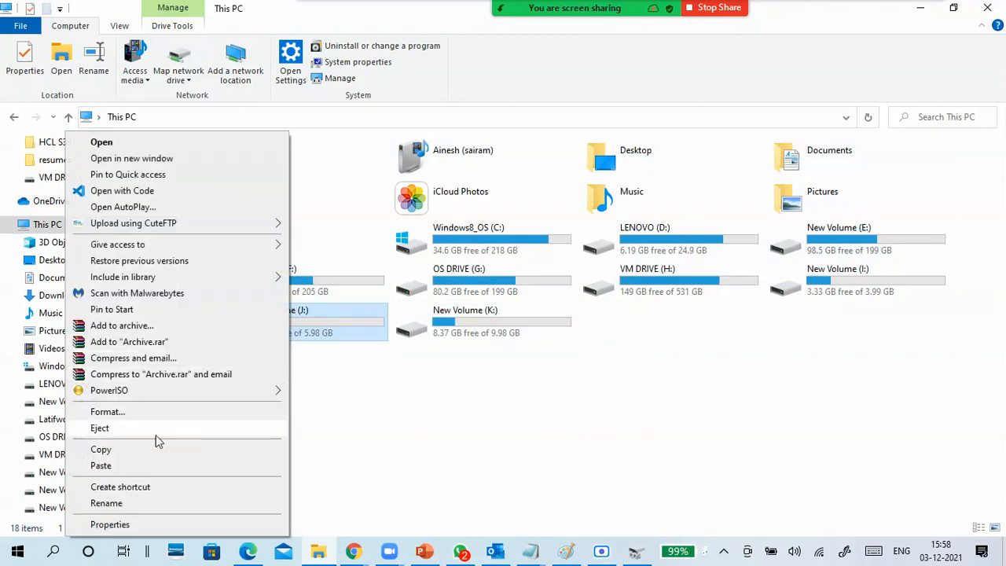
{"action": "left_click", "coordinate": [99, 428]}
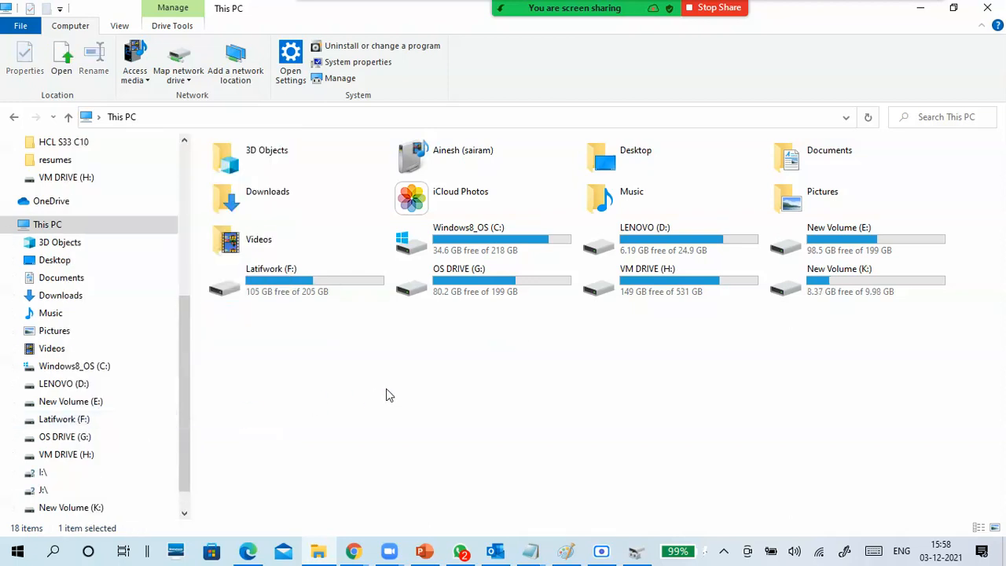
{"action": "right_click", "coordinate": [386, 390]}
{"action": "left_click", "coordinate": [496, 397]}
{"action": "right_click", "coordinate": [556, 399]}
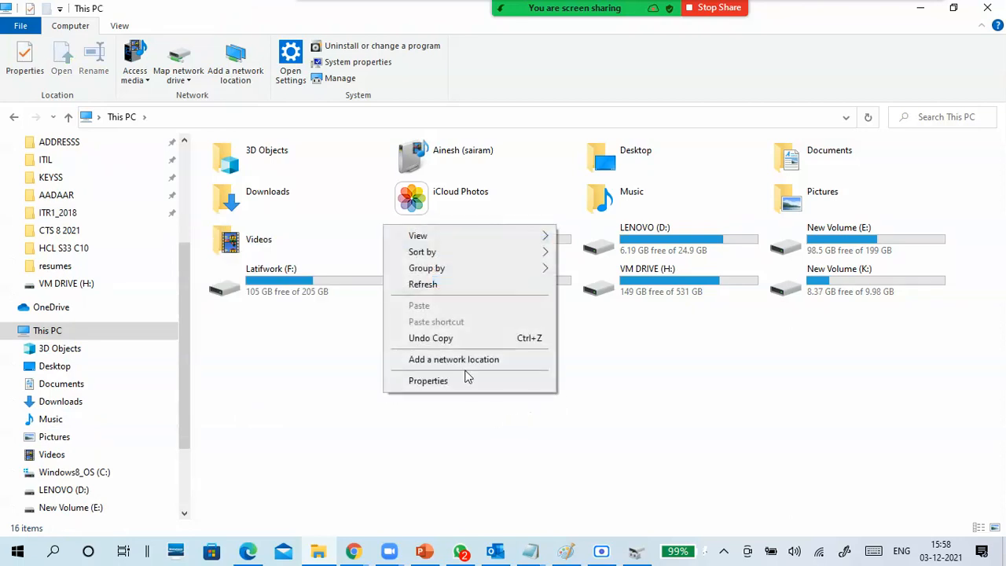
{"action": "left_click", "coordinate": [416, 283]}
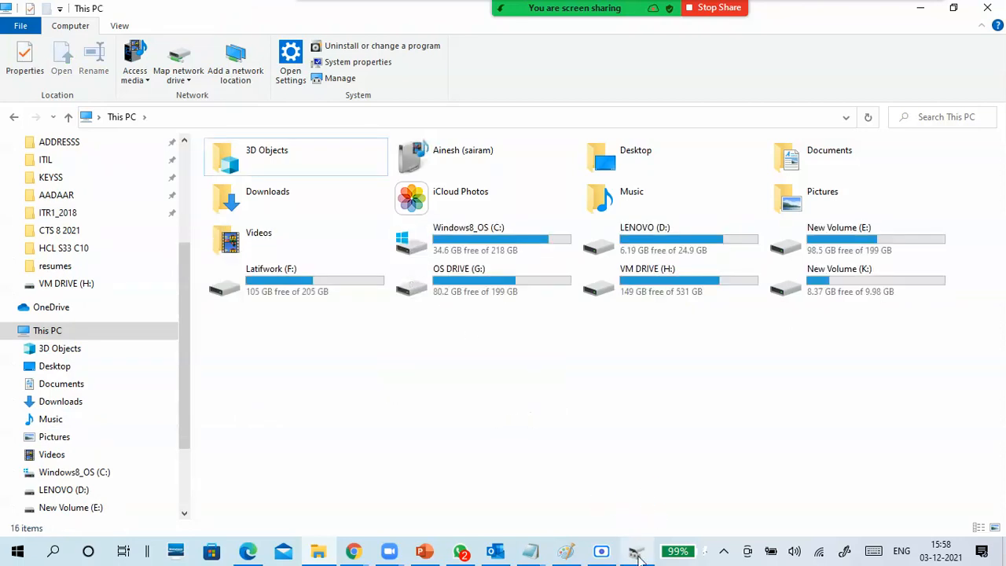
{"action": "left_click", "coordinate": [636, 550]}
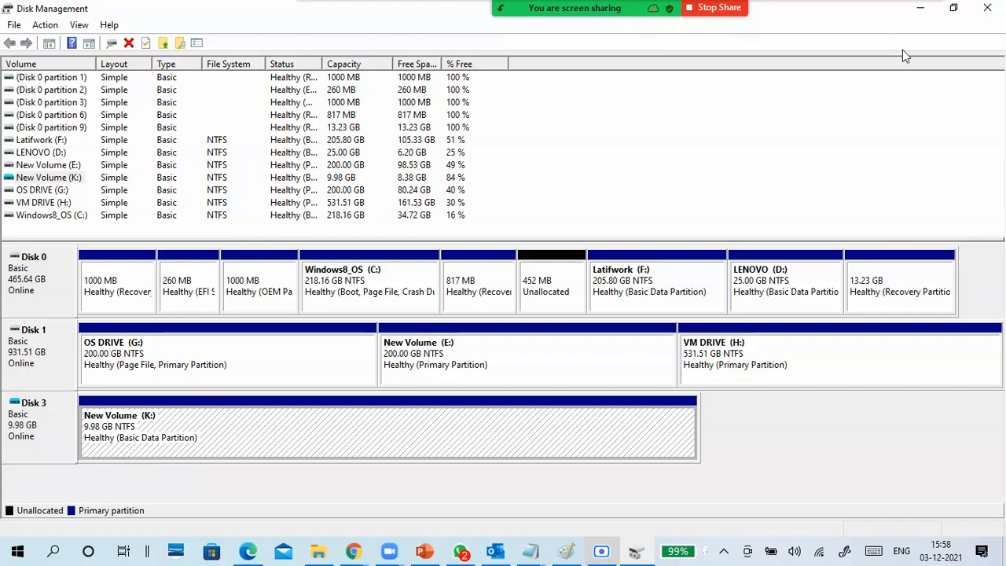
{"action": "left_click", "coordinate": [919, 8]}
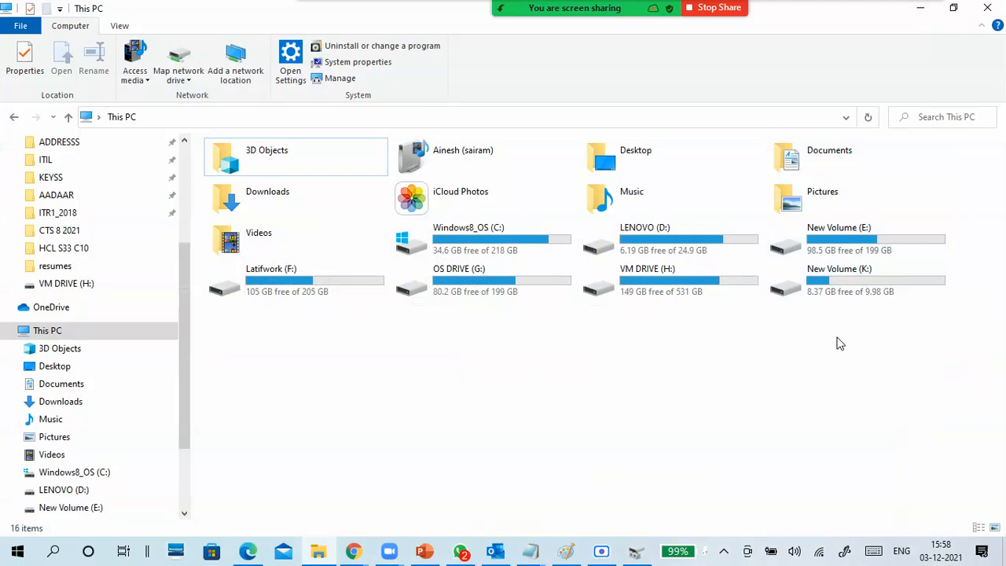
- Check the files on New Volume (K:), return to This PC, and eject that drive
{"action": "double_click", "coordinate": [841, 293]}
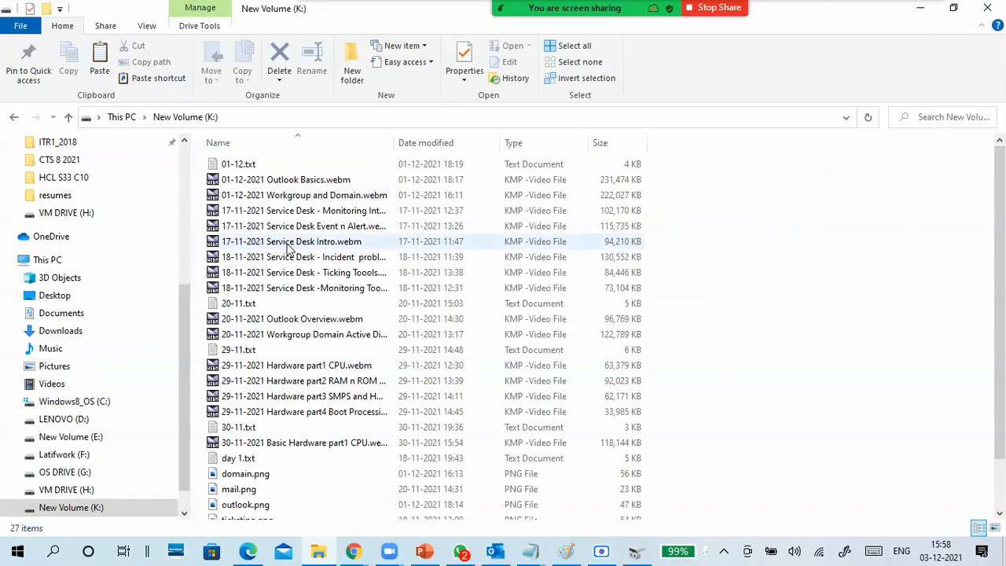
{"action": "left_click", "coordinate": [126, 118]}
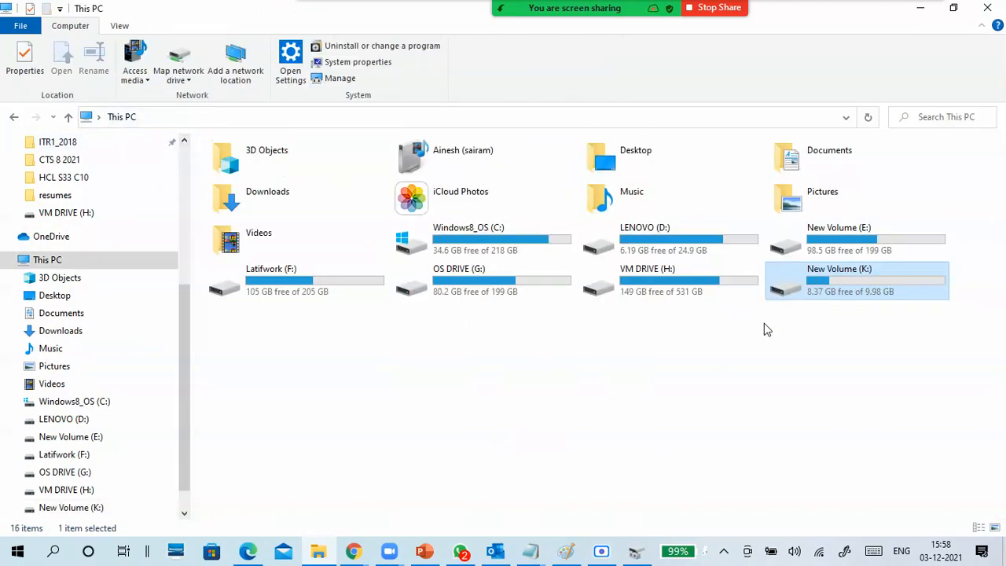
{"action": "right_click", "coordinate": [827, 290]}
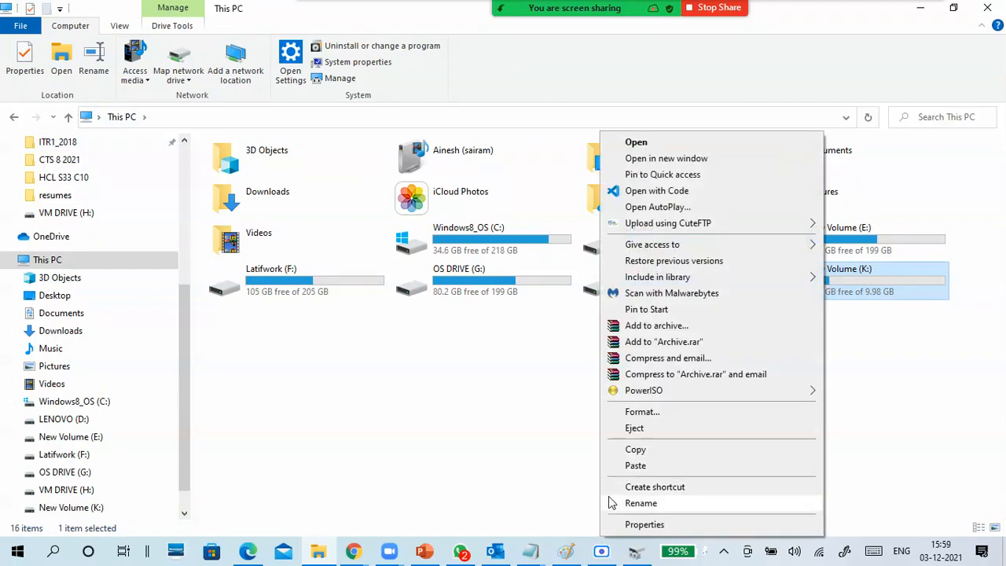
{"action": "left_click", "coordinate": [624, 429]}
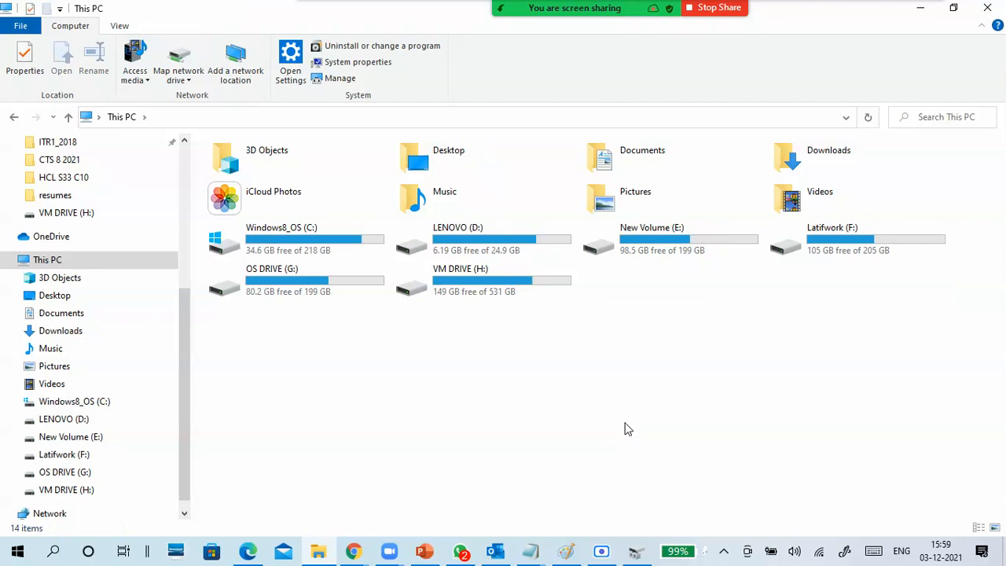
{"action": "double_click", "coordinate": [532, 299]}
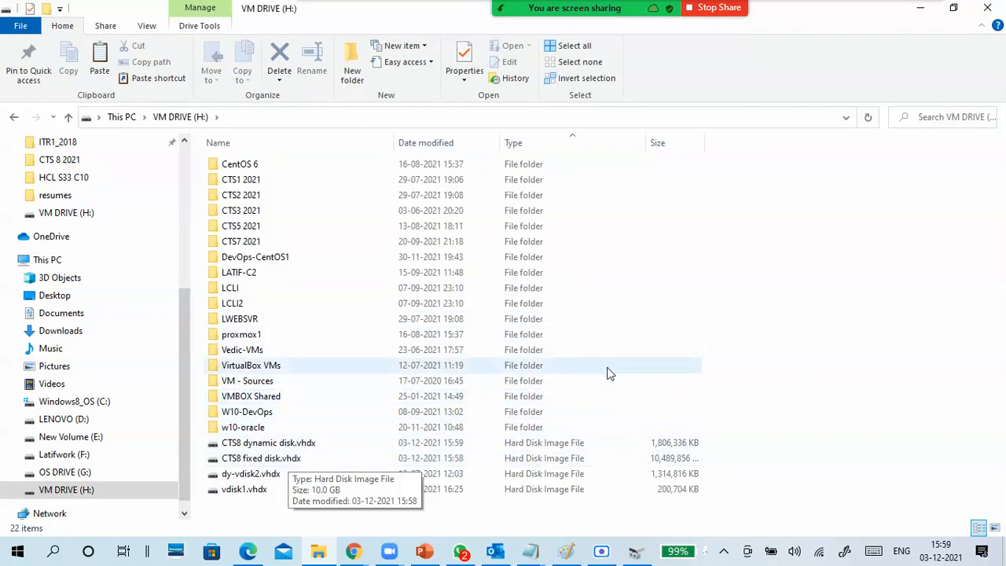
{"action": "left_click", "coordinate": [339, 447]}
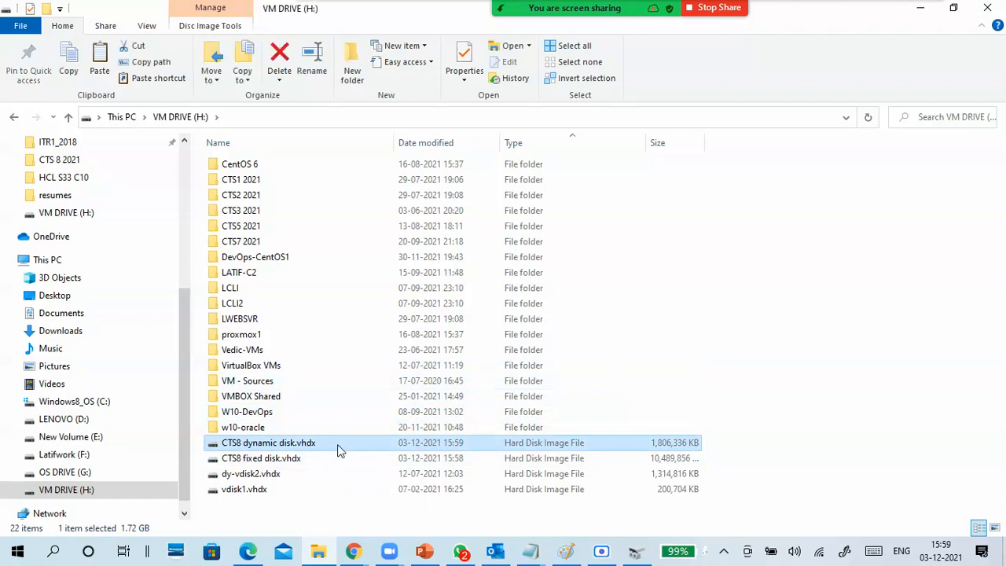
{"action": "left_click", "coordinate": [336, 462], "text": "shift"}
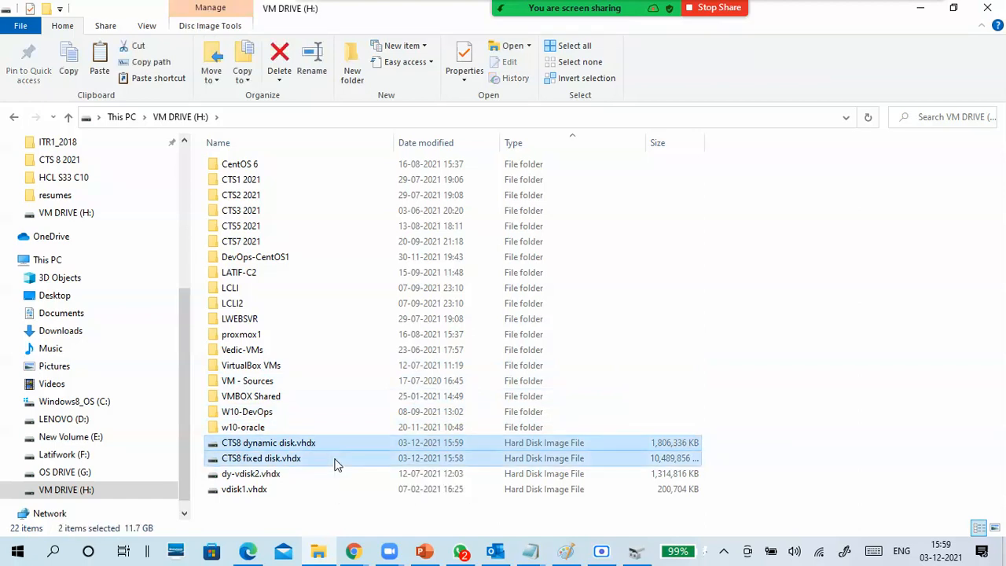
{"action": "key", "text": "shift+Delete"}
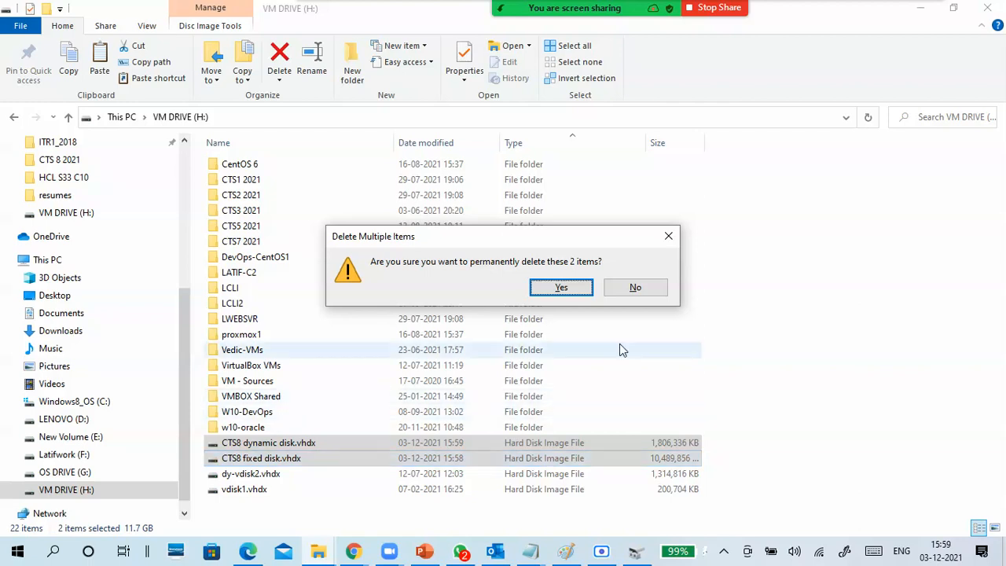
{"action": "left_click", "coordinate": [641, 288]}
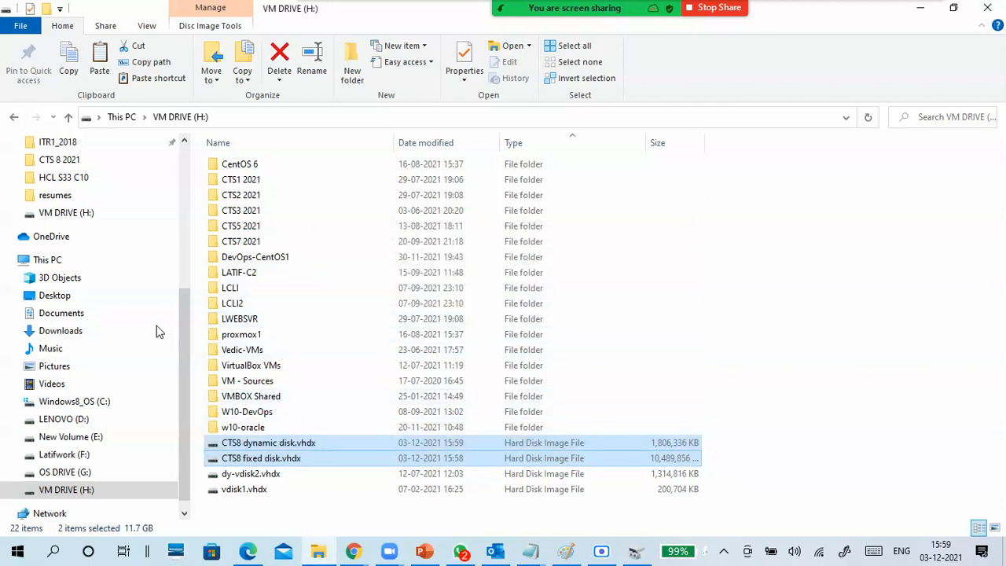
- Check the original files in the HCL S33 C10 folder on New Volume (E:), and collapse that drive's folder tree
{"action": "left_click", "coordinate": [72, 436]}
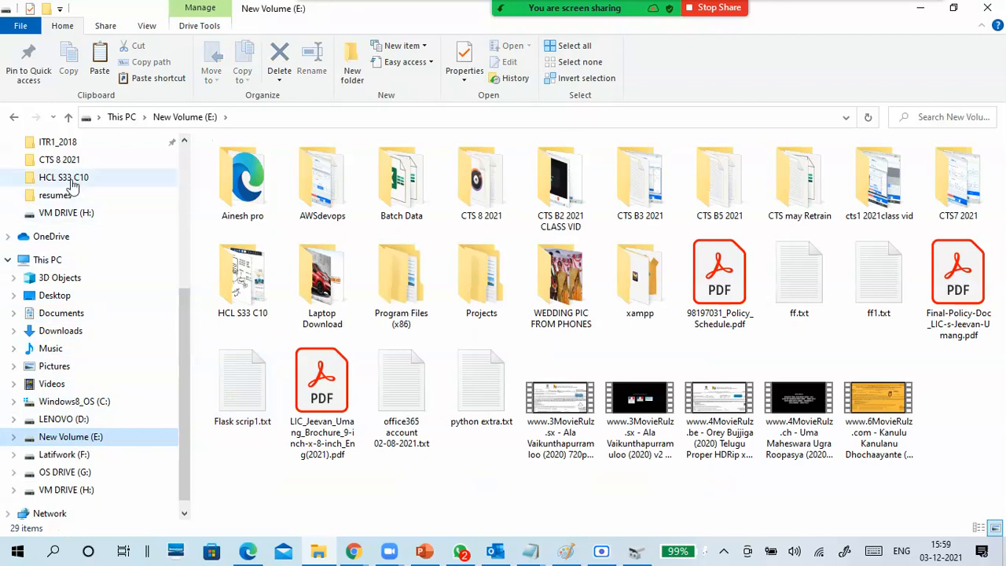
{"action": "left_click", "coordinate": [67, 177]}
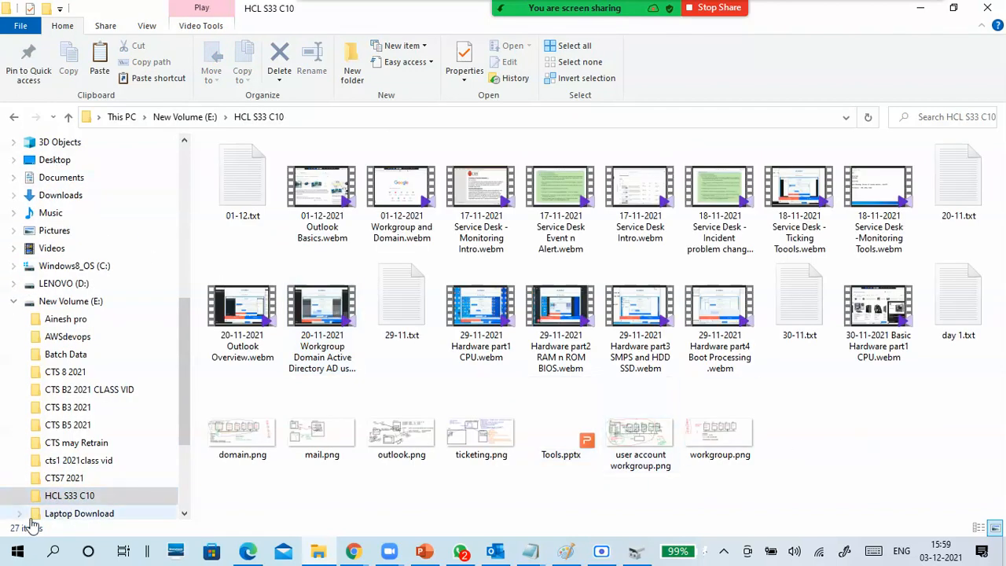
{"action": "left_click", "coordinate": [13, 301]}
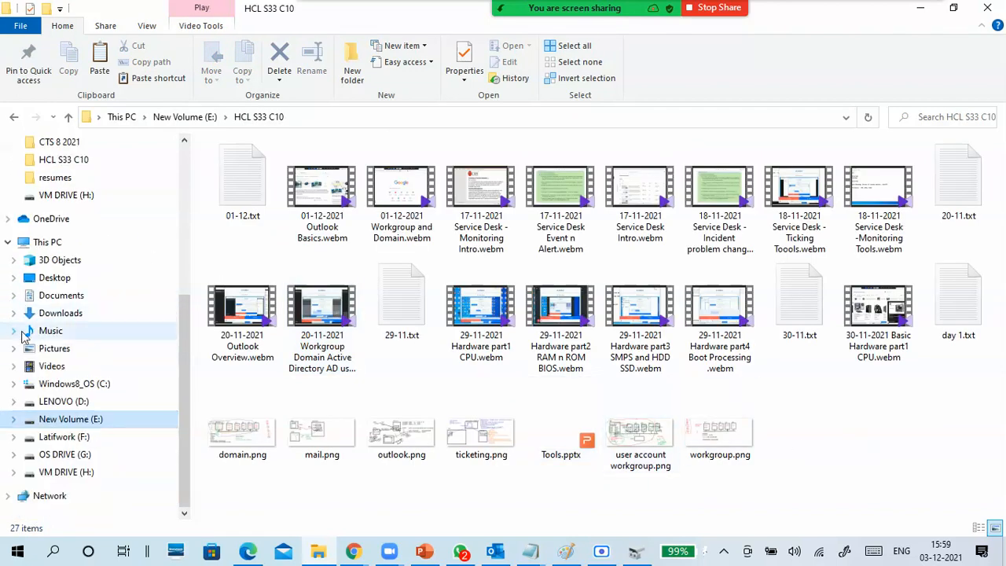
- Permanently delete CTS8 dynamic disk.vhdx and CTS8 fixed disk.vhdx from VM DRIVE (H:)
{"action": "left_click", "coordinate": [84, 474]}
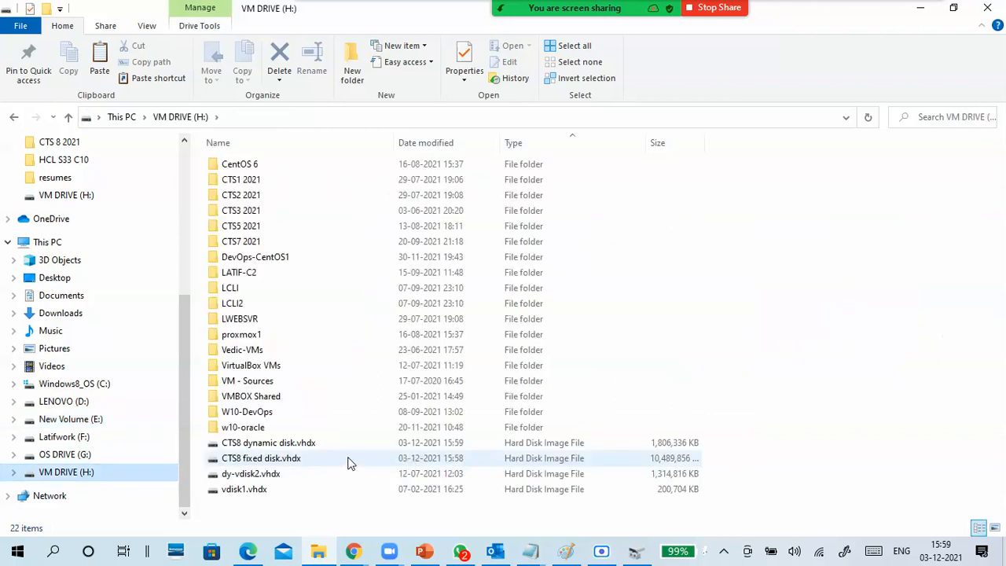
{"action": "left_click", "coordinate": [342, 458]}
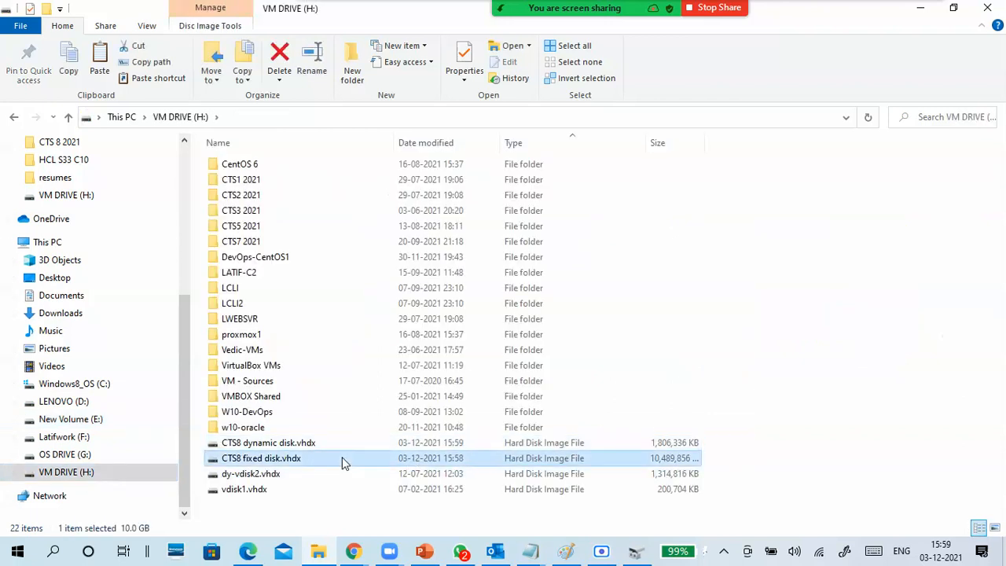
{"action": "key", "text": "shift+Up"}
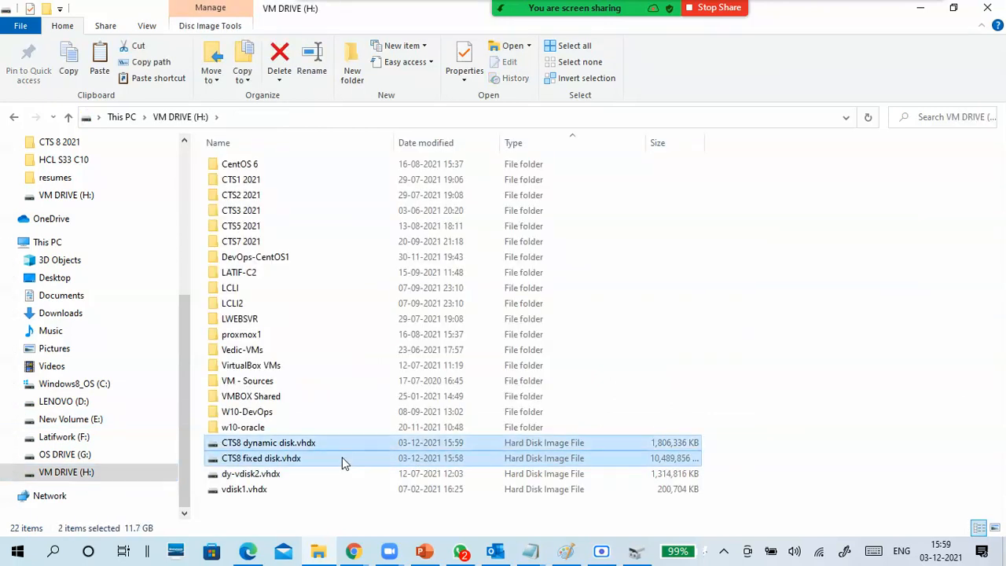
{"action": "key", "text": "shift+Delete"}
{"action": "key", "text": "Return"}
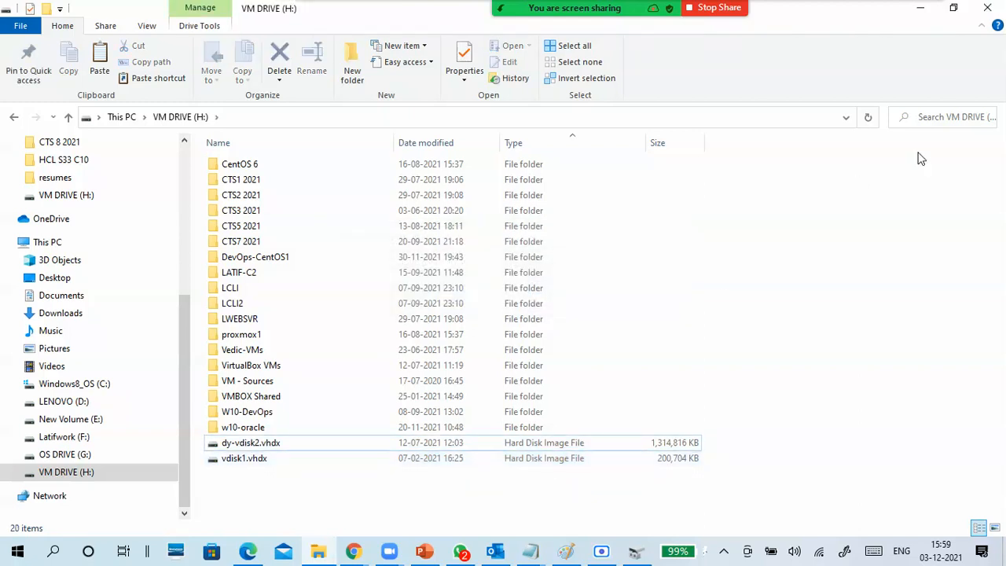
- Locate CTS3WINC1.vmdk in H:\CTS3 2021\CTS3WINC1 as a VMware disk example, and close File Explorer
{"action": "double_click", "coordinate": [270, 217]}
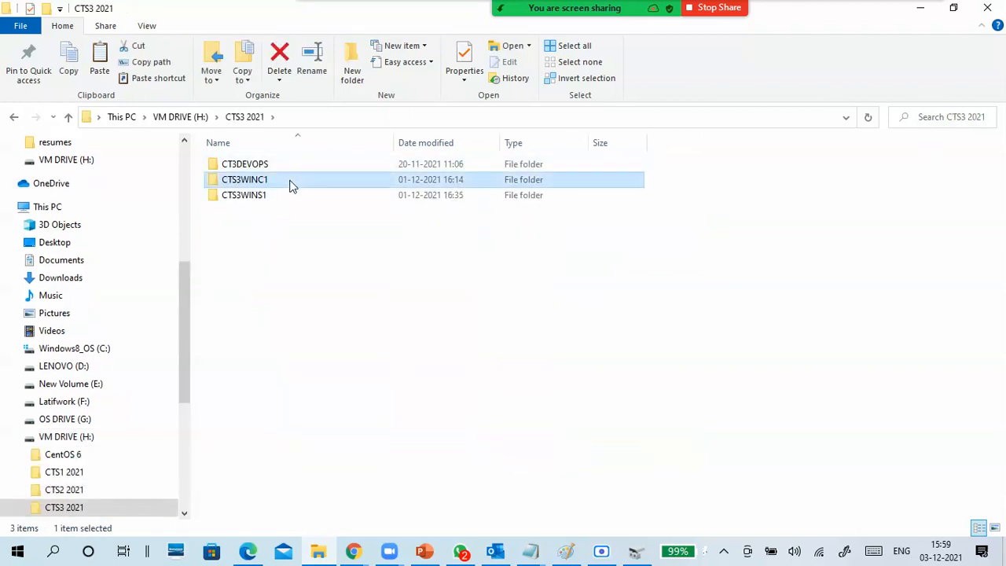
{"action": "double_click", "coordinate": [290, 185]}
{"action": "left_click", "coordinate": [293, 194]}
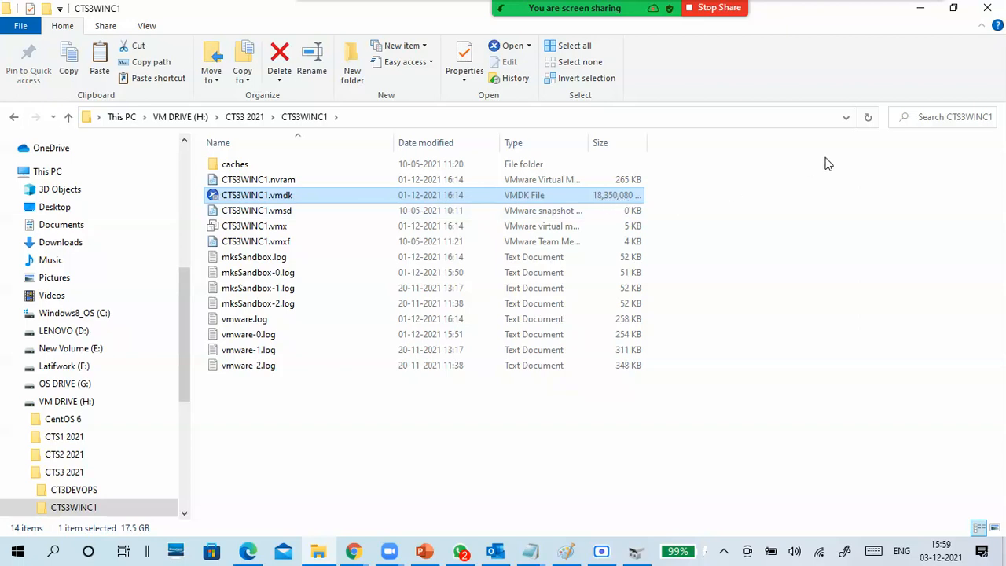
{"action": "left_click", "coordinate": [986, 10]}
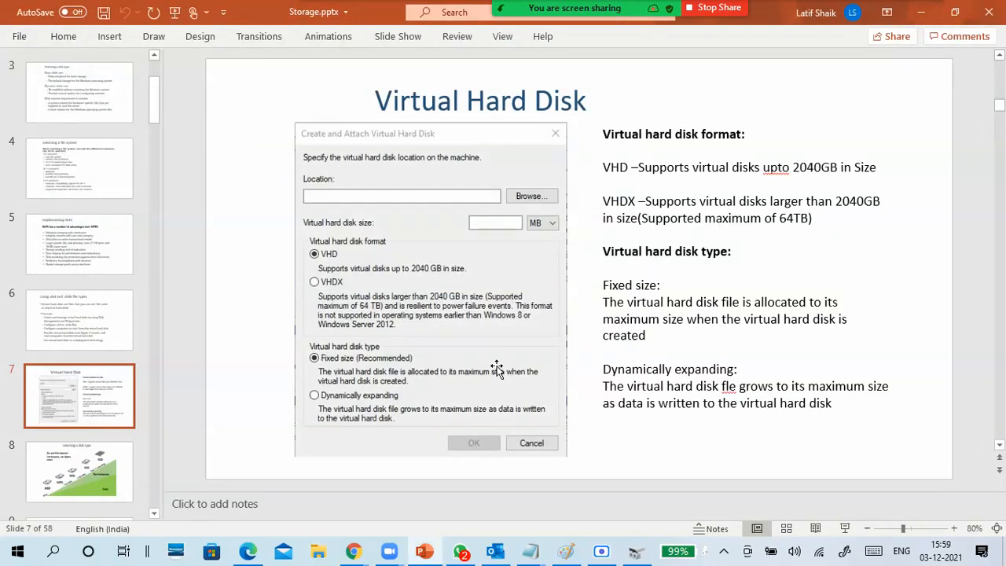
- Switch to the untitled Notepad note and add the line "form microsoft:" under "formats", followed by a blank line
{"action": "mouse_move", "coordinate": [534, 553]}
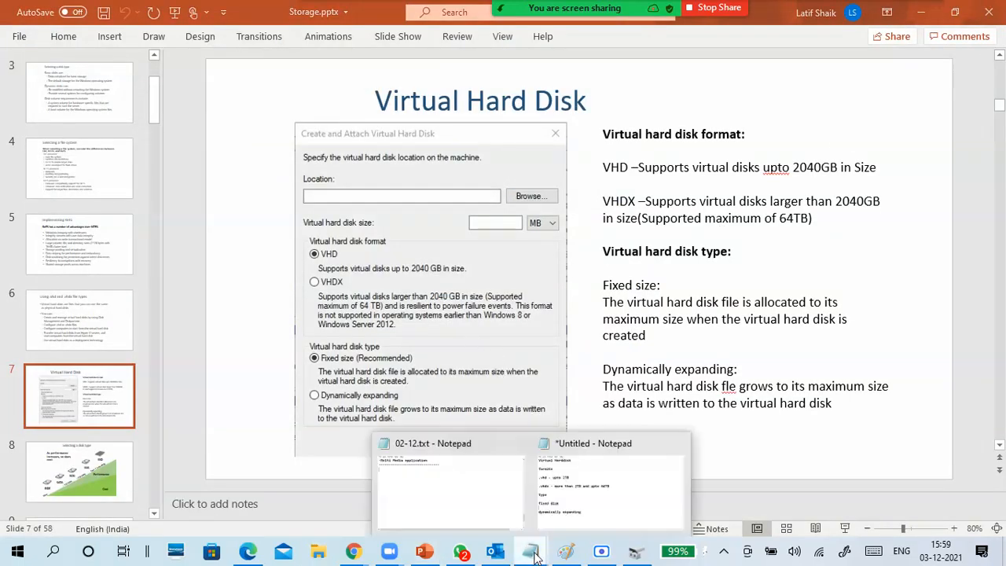
{"action": "left_click", "coordinate": [576, 520]}
{"action": "left_click", "coordinate": [219, 184]}
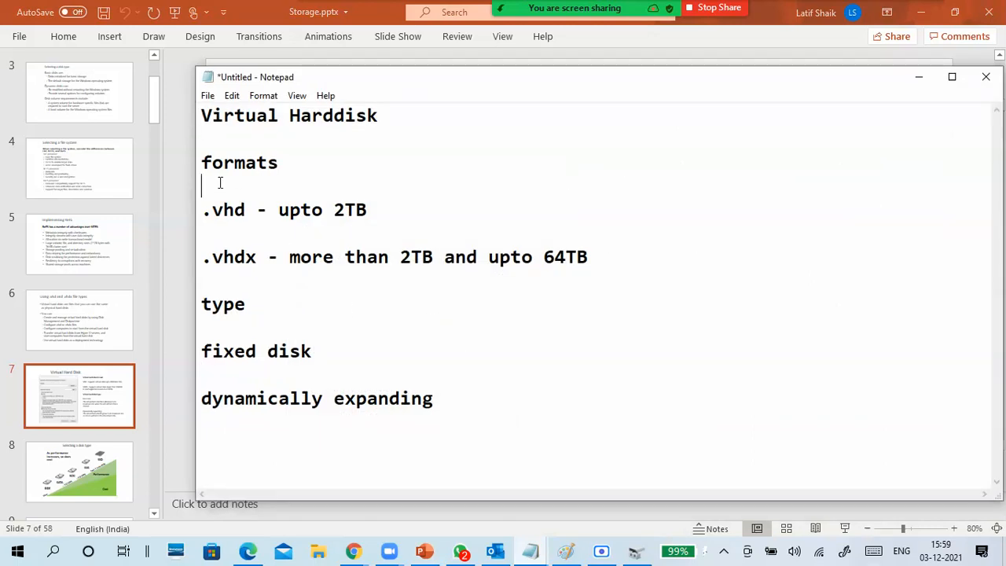
{"action": "type", "text": "form microsoft"}
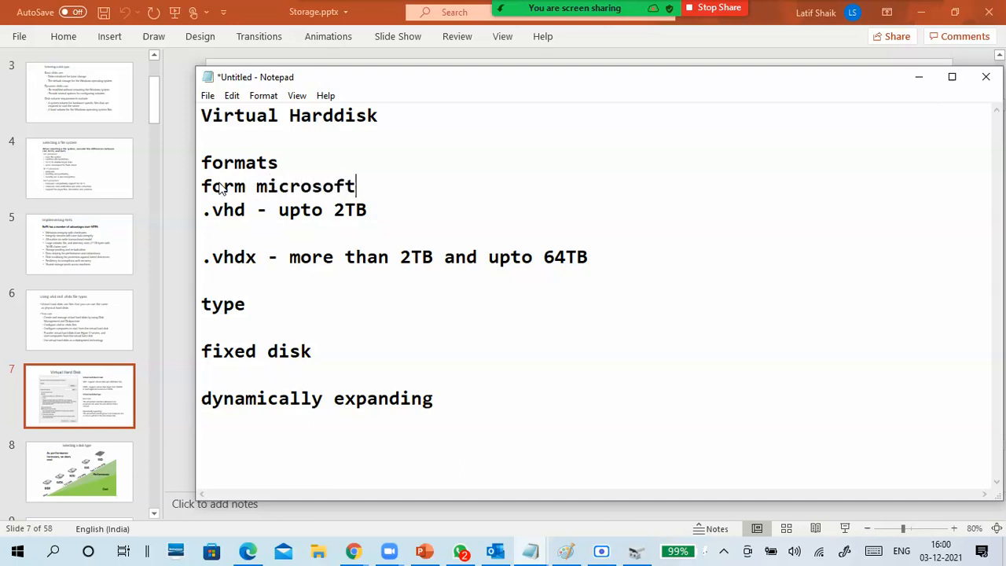
{"action": "type", "text": ":"}
{"action": "key", "text": "Return"}
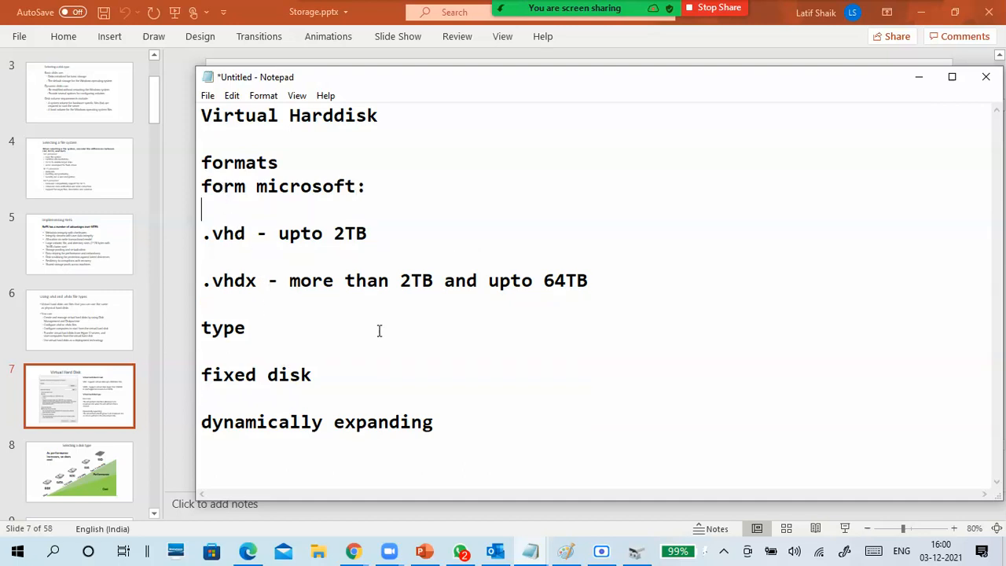
- Insert the line "vmware - .vmdk" between the .vhdx entry and the "type" heading, with blank lines around it
{"action": "left_click", "coordinate": [462, 423]}
{"action": "left_click", "coordinate": [202, 327]}
{"action": "key", "text": "Return"}
{"action": "key", "text": "Return"}
{"action": "left_click", "coordinate": [204, 326]}
{"action": "type", "text": "vm"}
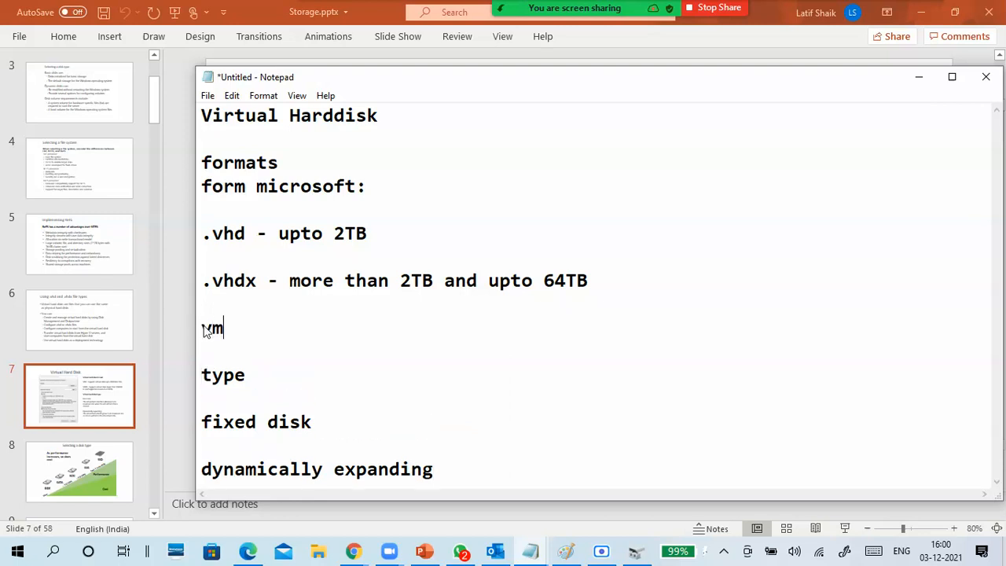
{"action": "type", "text": "ware - .vm"}
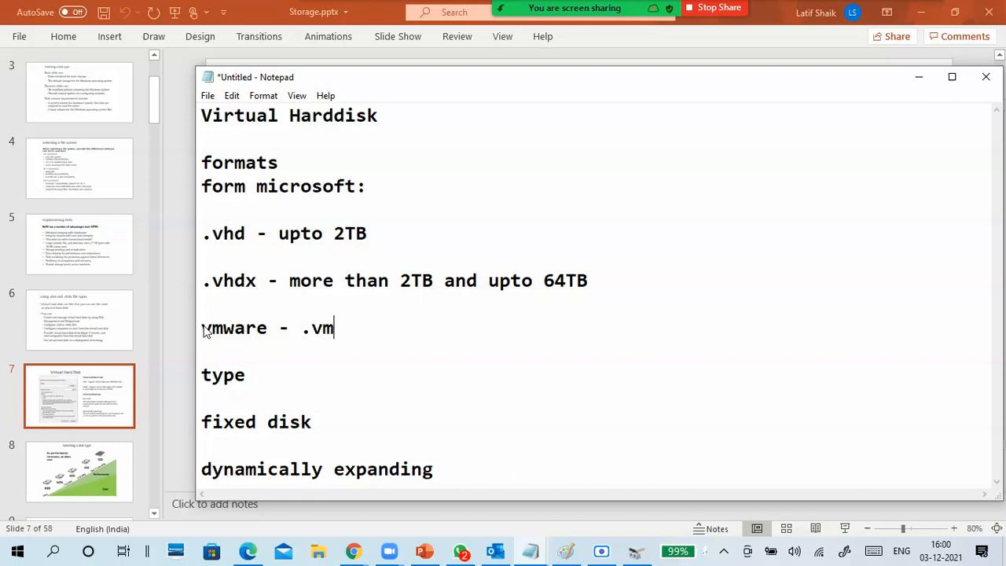
{"action": "type", "text": "dk"}
- Add the line "linux - .qcow2" below the VMware entry, leaving a blank line between them
{"action": "key", "text": "Return"}
{"action": "key", "text": "Return"}
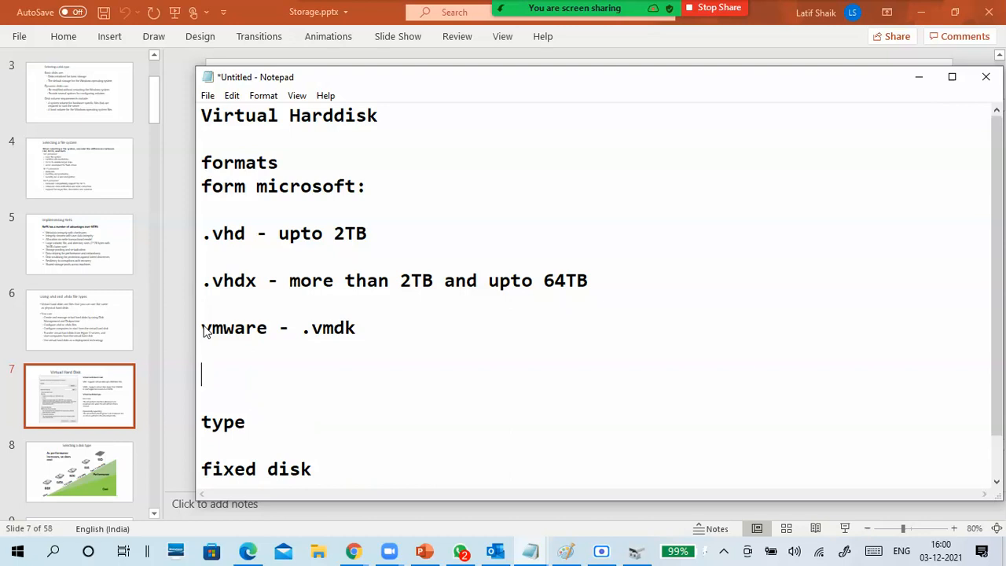
{"action": "type", "text": "linux "}
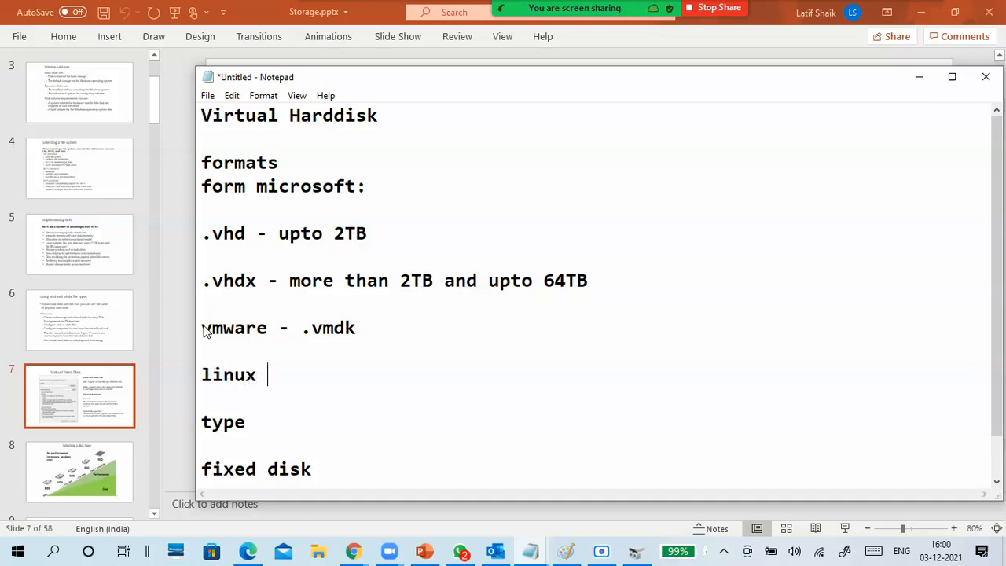
{"action": "type", "text": "- .qcow2"}
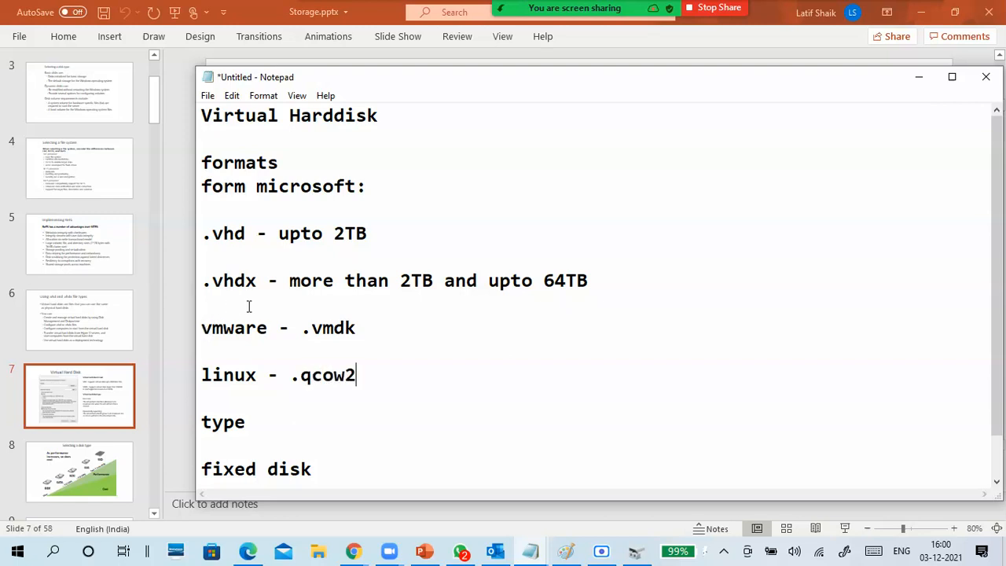
- Add an extra blank line between the "linux - .qcow2" entry and the "type" heading
{"action": "scroll", "coordinate": [251, 306], "scroll_direction": "down", "scroll_amount": 1}
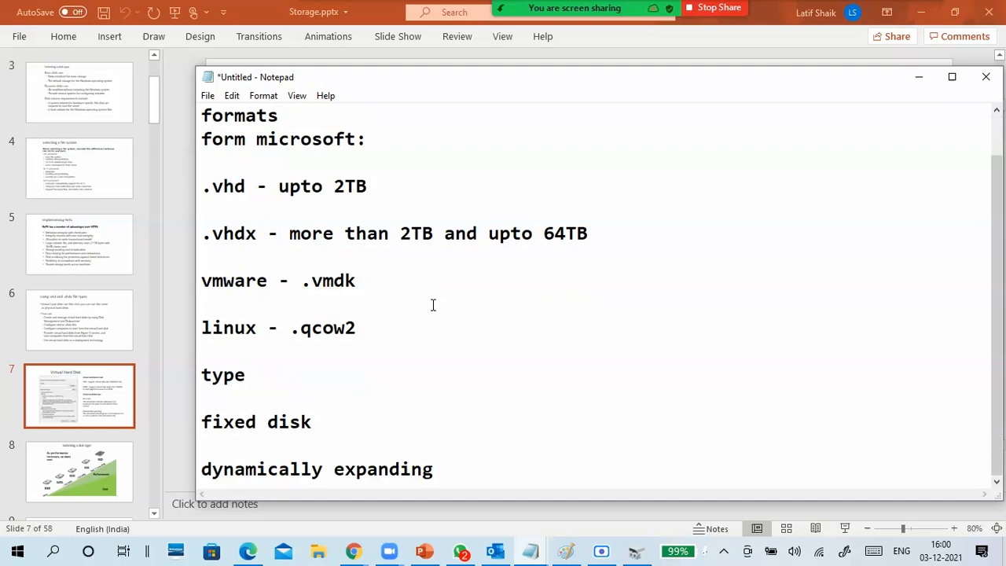
{"action": "left_click_drag", "start_coordinate": [370, 330], "coordinate": [289, 330]}
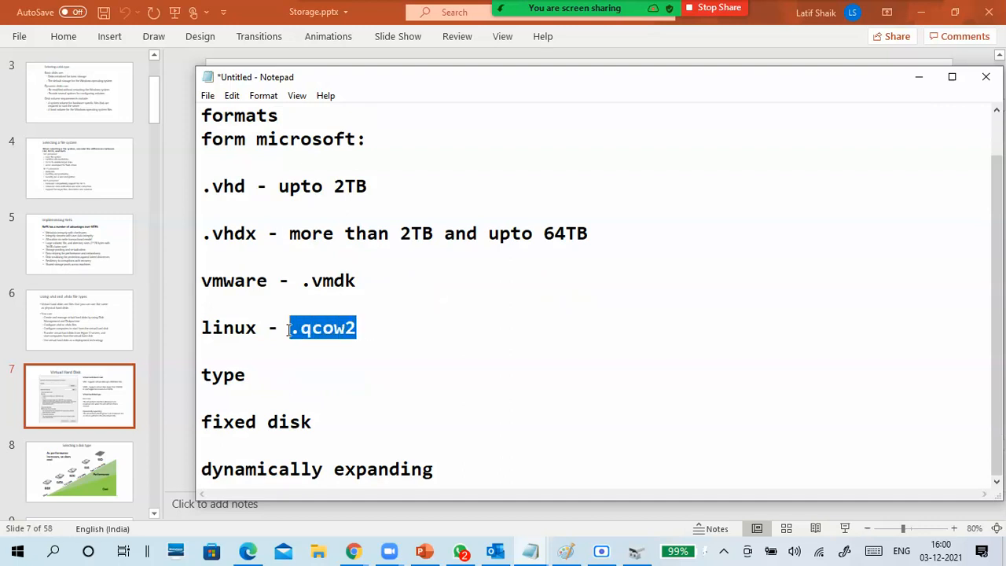
{"action": "left_click", "coordinate": [408, 322]}
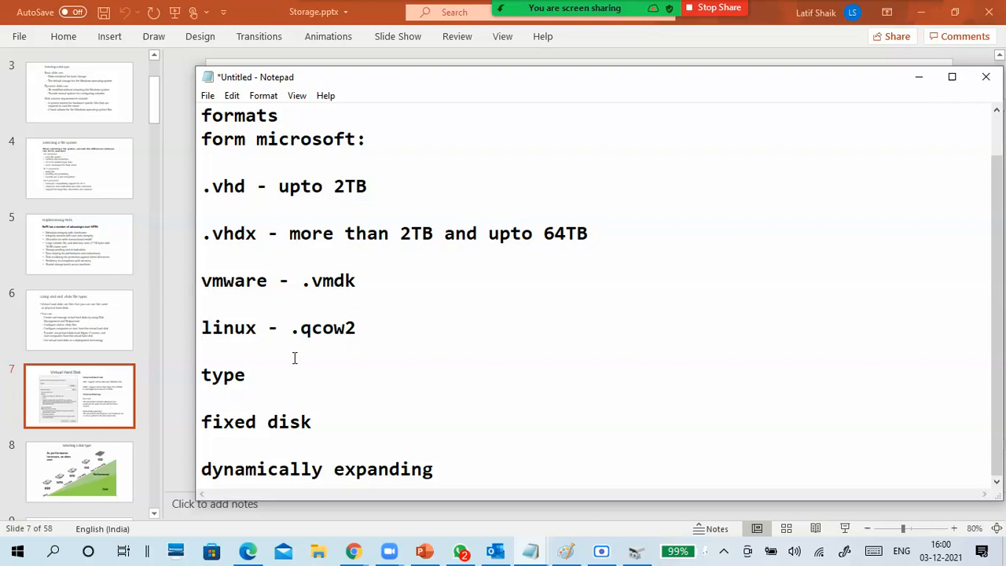
{"action": "key", "text": "Return"}
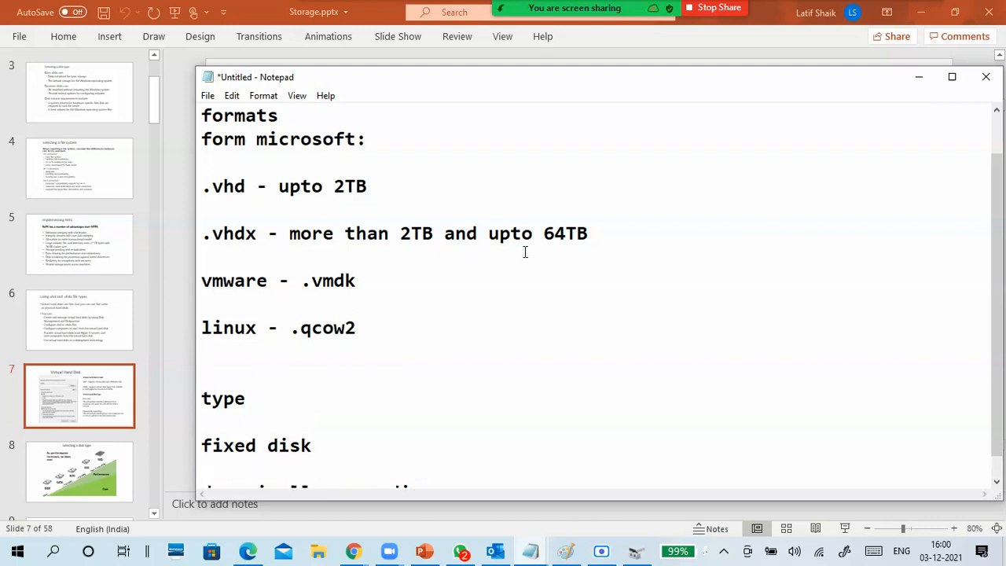
- Add the line "vdi" below the Linux entry, followed by a new line before the "type" heading
{"action": "scroll", "coordinate": [487, 267], "scroll_direction": "down", "scroll_amount": 1}
{"action": "left_click", "coordinate": [295, 339]}
{"action": "left_click", "coordinate": [298, 344]}
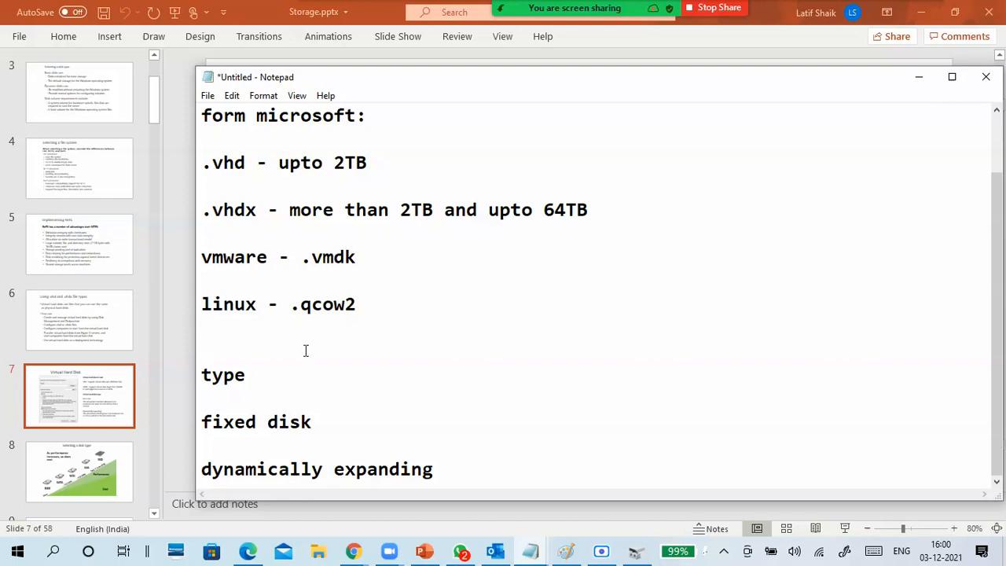
{"action": "type", "text": "vdi"}
{"action": "left_click_drag", "start_coordinate": [292, 350], "coordinate": [196, 354]}
{"action": "left_click", "coordinate": [245, 353]}
{"action": "key", "text": "Return"}
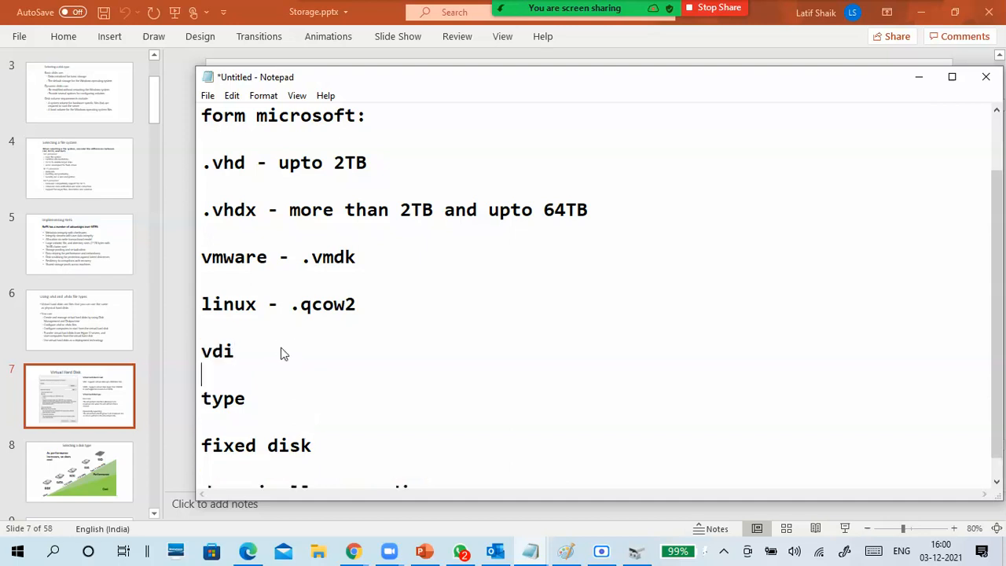
- Delete the "vdi" text and its extra line below the Linux entry
{"action": "left_click", "coordinate": [205, 353]}
{"action": "left_click_drag", "start_coordinate": [236, 352], "coordinate": [193, 354]}
{"action": "key", "text": "Delete"}
{"action": "key", "text": "BackSpace"}
- Add a dashed separator line directly below "dynamically expanding", followed by a few blank lines
{"action": "scroll", "coordinate": [345, 290], "scroll_direction": "up", "scroll_amount": 1}
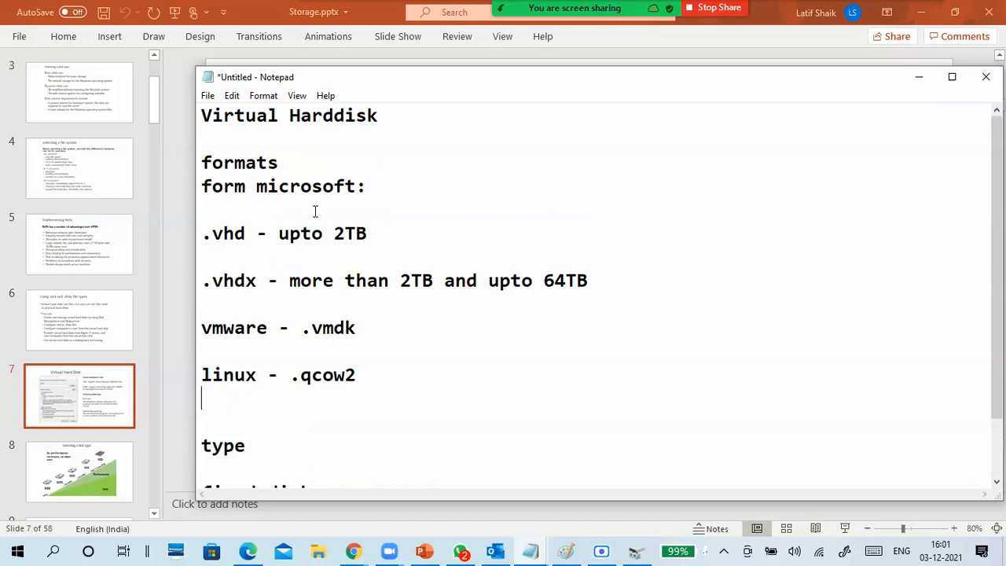
{"action": "scroll", "coordinate": [376, 312], "scroll_direction": "down", "scroll_amount": 1}
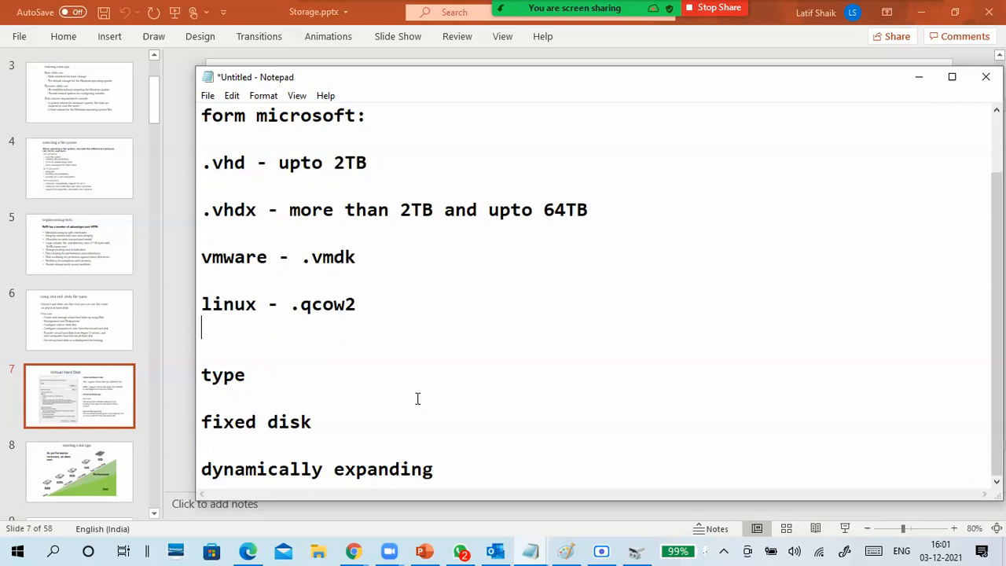
{"action": "left_click", "coordinate": [306, 402]}
{"action": "left_click", "coordinate": [405, 431]}
{"action": "left_click", "coordinate": [495, 472]}
{"action": "key", "text": "Return"}
{"action": "key", "text": "Return"}
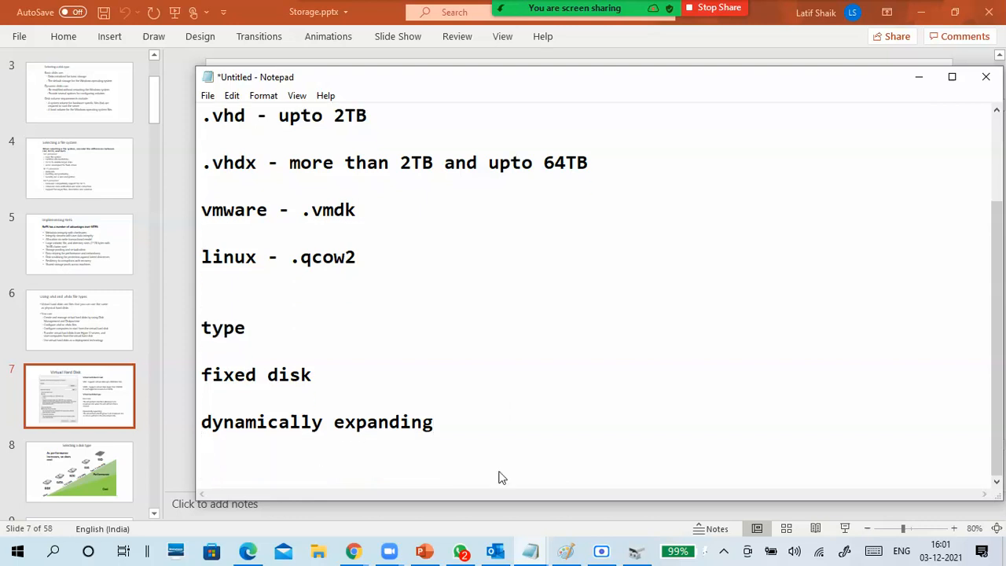
{"action": "key", "text": "BackSpace"}
{"action": "type", "text": "---------------------------------"}
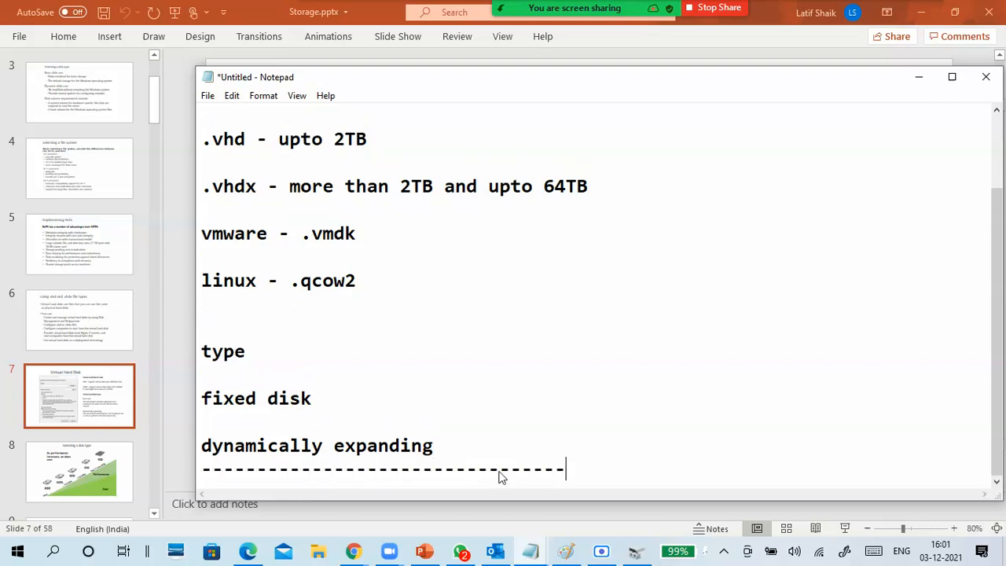
{"action": "key", "text": "Return"}
{"action": "key", "text": "Return"}
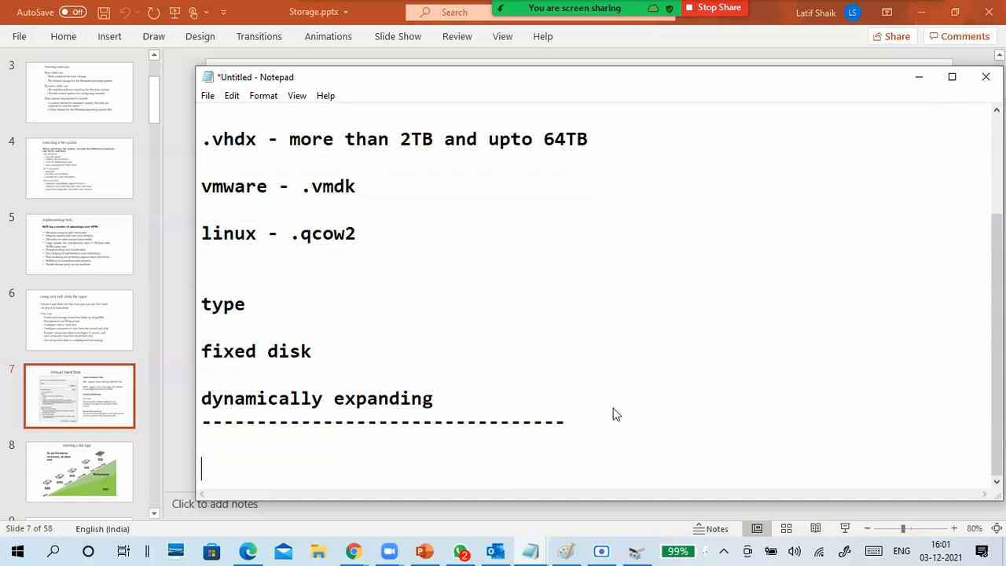
{"action": "key", "text": "Return"}
- Save the note as a text document named 03-12 in the CTS 8 2021 folder on E:
{"action": "left_click", "coordinate": [208, 96]}
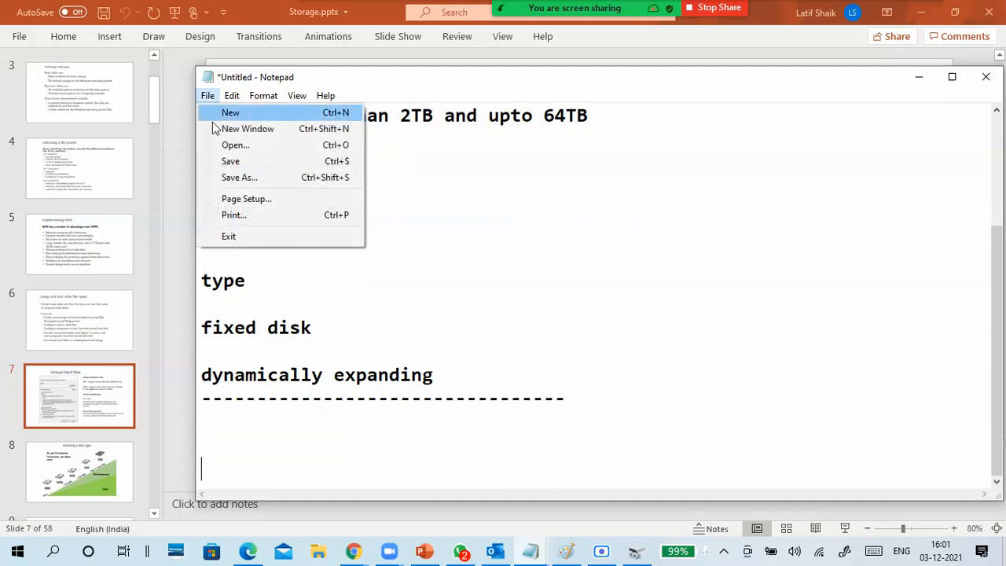
{"action": "left_click", "coordinate": [250, 162]}
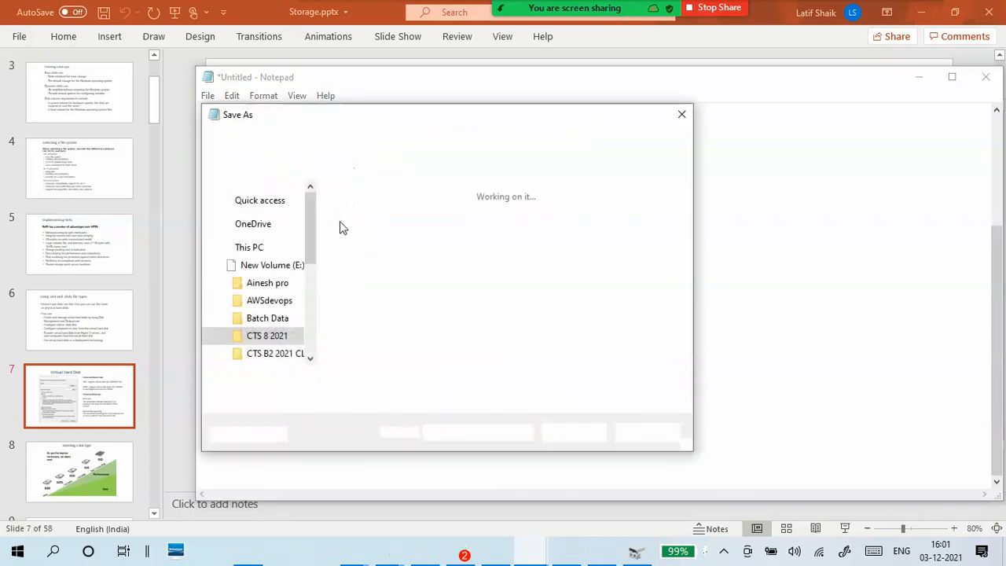
{"action": "type", "text": "03-12"}
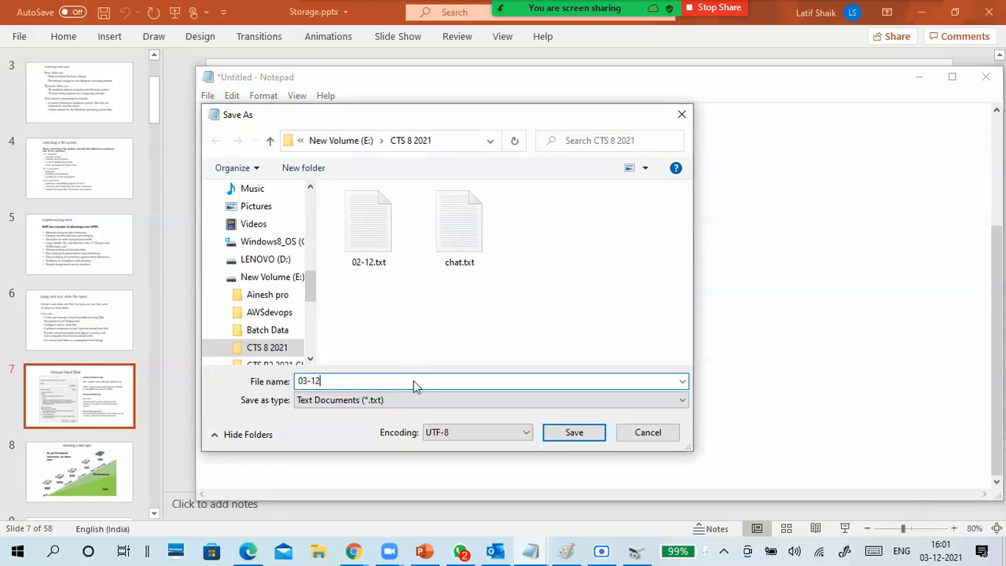
{"action": "left_click", "coordinate": [574, 433]}
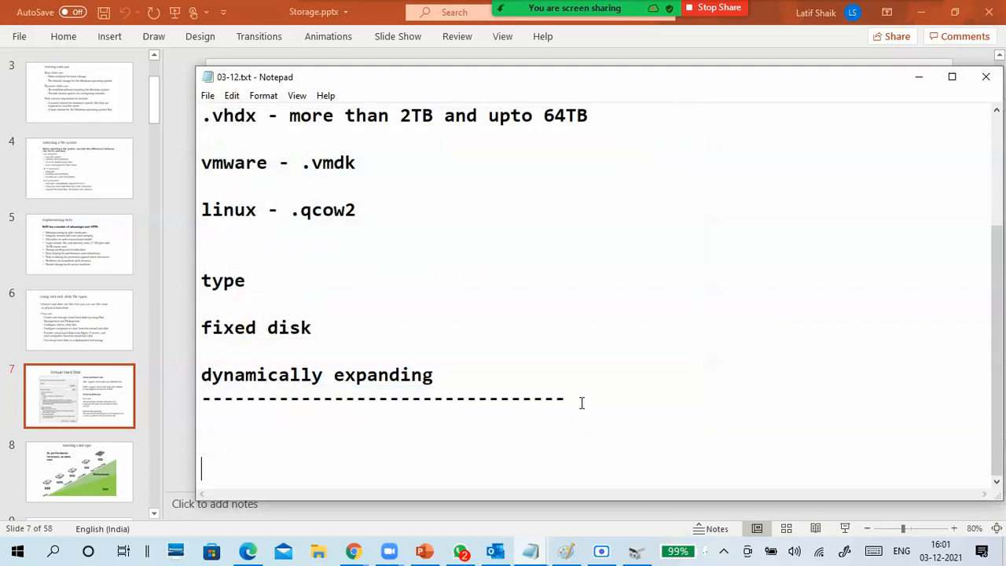
- Minimize the note and look through the Storage.pptx slides from "Virtual Hard Disk" to "What is DAS?"
{"action": "left_click", "coordinate": [916, 77]}
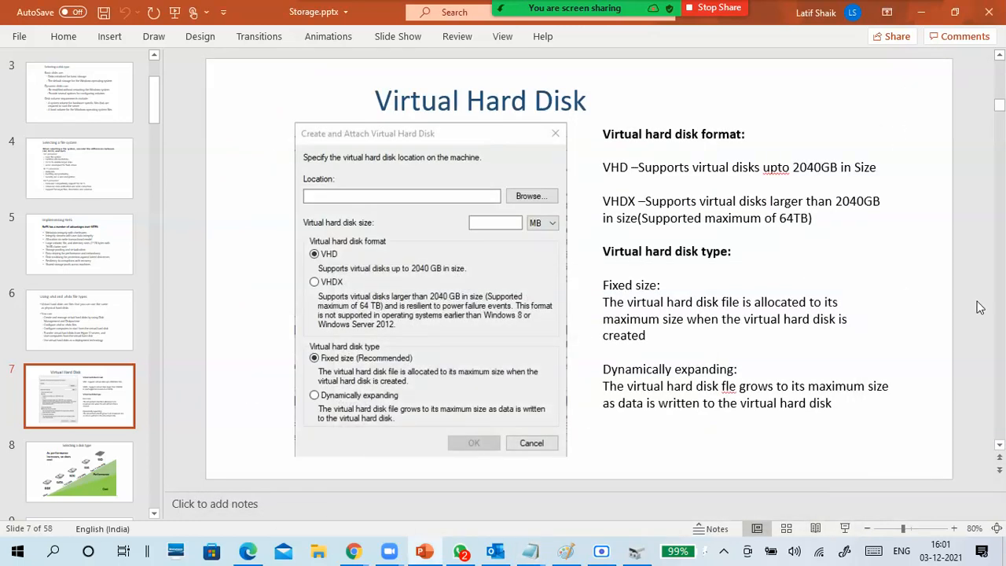
{"action": "scroll", "coordinate": [969, 280], "scroll_direction": "down", "scroll_amount": 1}
{"action": "scroll", "coordinate": [969, 282], "scroll_direction": "up", "scroll_amount": 1}
{"action": "scroll", "coordinate": [969, 281], "scroll_direction": "down", "scroll_amount": 5}
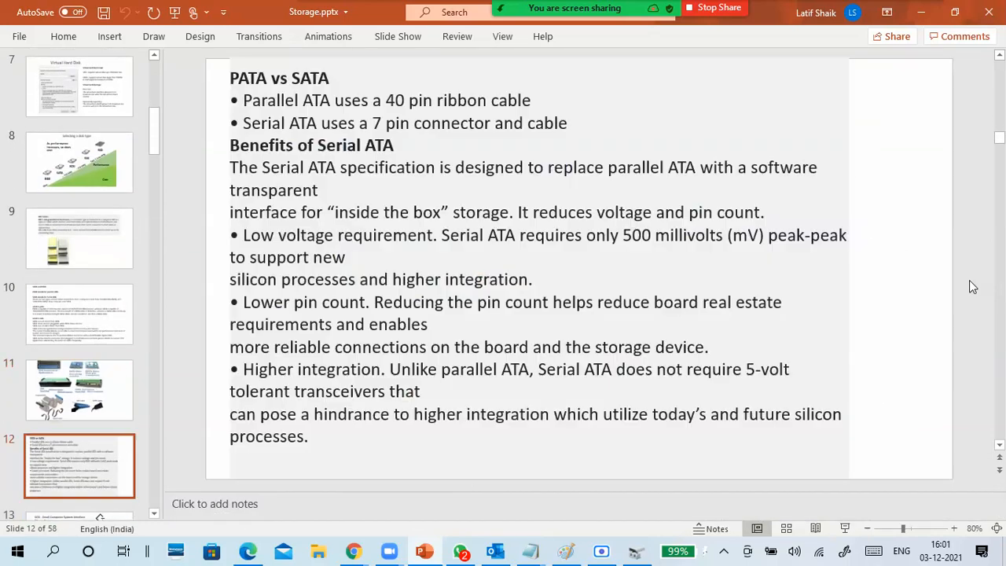
{"action": "scroll", "coordinate": [970, 281], "scroll_direction": "down", "scroll_amount": 5}
{"action": "scroll", "coordinate": [969, 281], "scroll_direction": "down", "scroll_amount": 4}
{"action": "scroll", "coordinate": [968, 287], "scroll_direction": "up", "scroll_amount": 1}
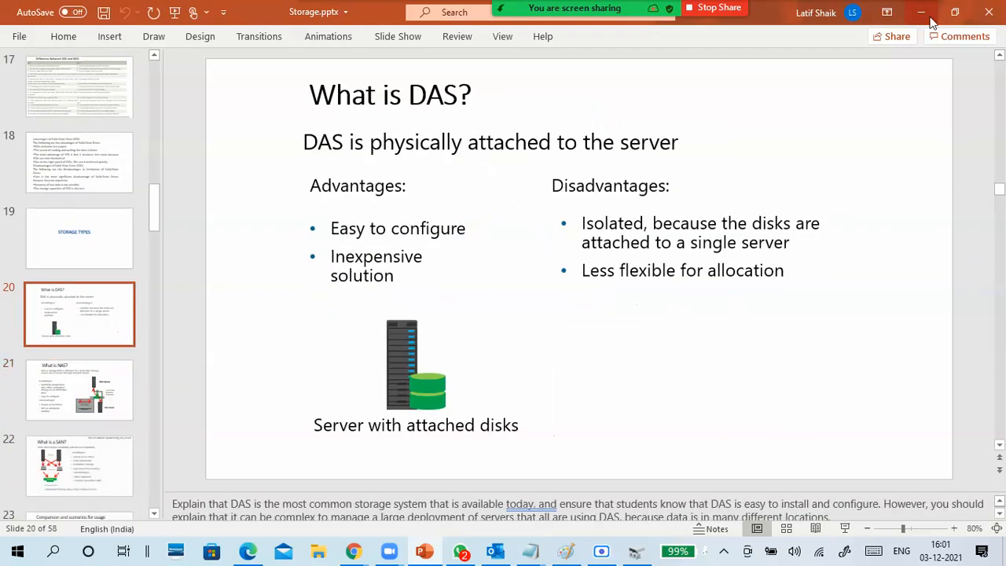